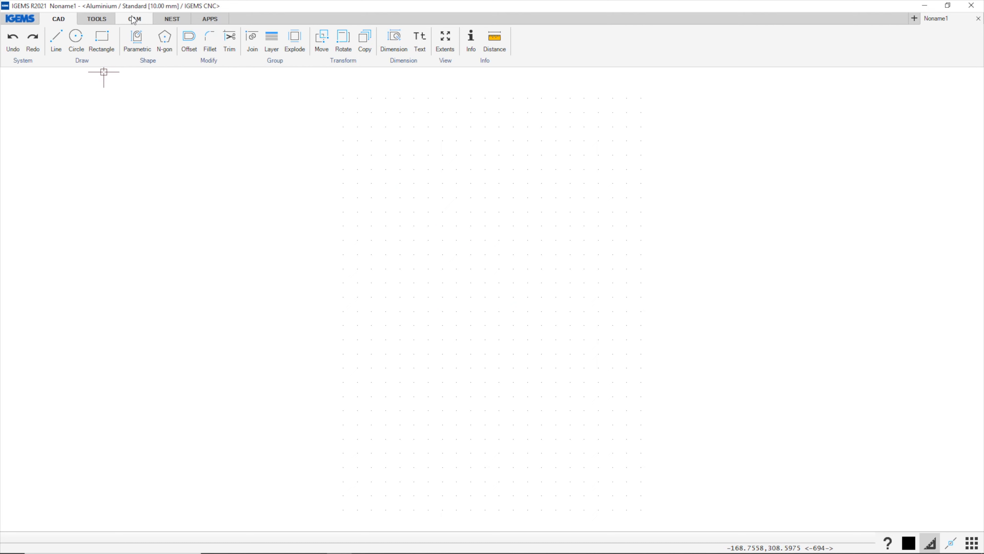
Start the 3D-5X module and open the Align sample from the samples collection.
{"action": "left_click", "coordinate": [133, 18]}
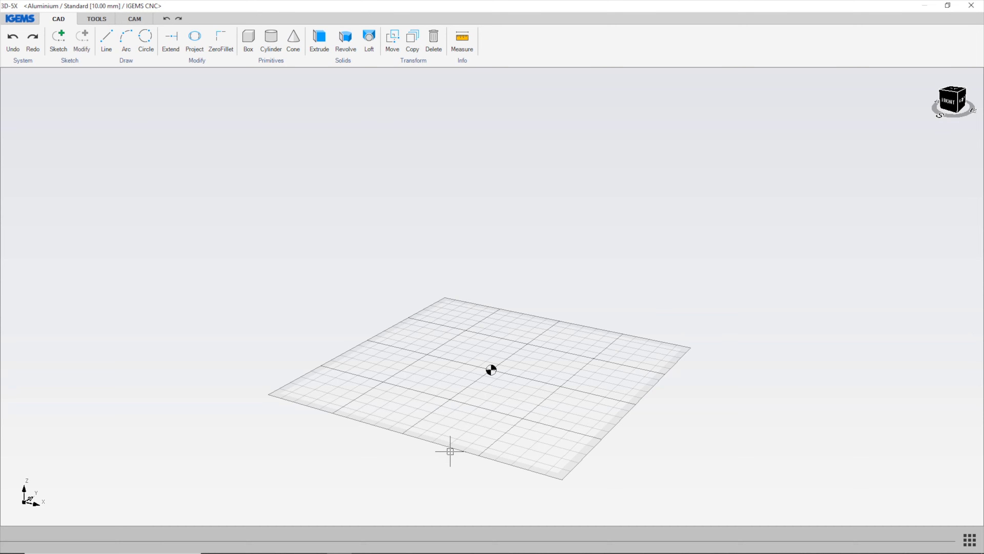
{"action": "middle_click_drag", "start_coordinate": [450, 451], "coordinate": [510, 360]}
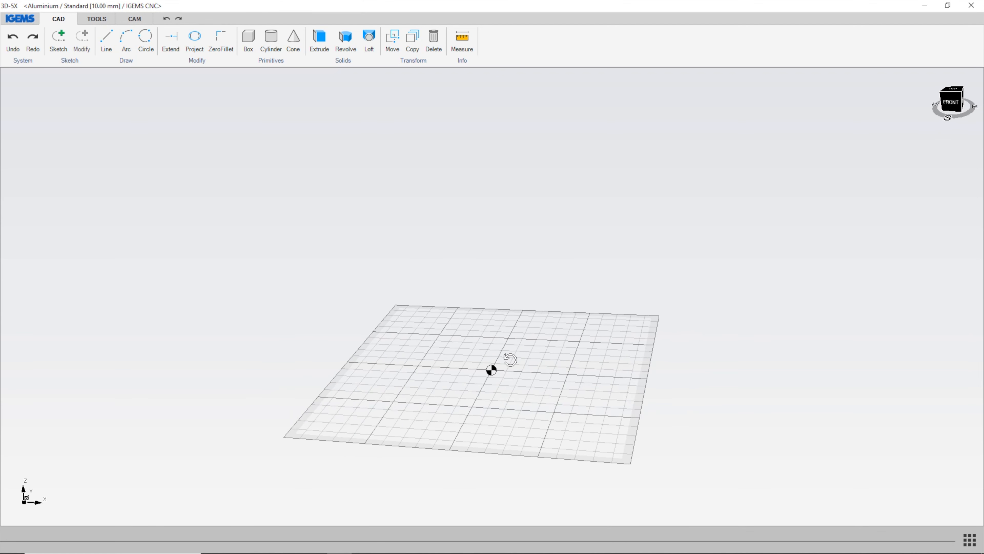
{"action": "left_click", "coordinate": [20, 20]}
{"action": "mouse_move", "coordinate": [46, 54]}
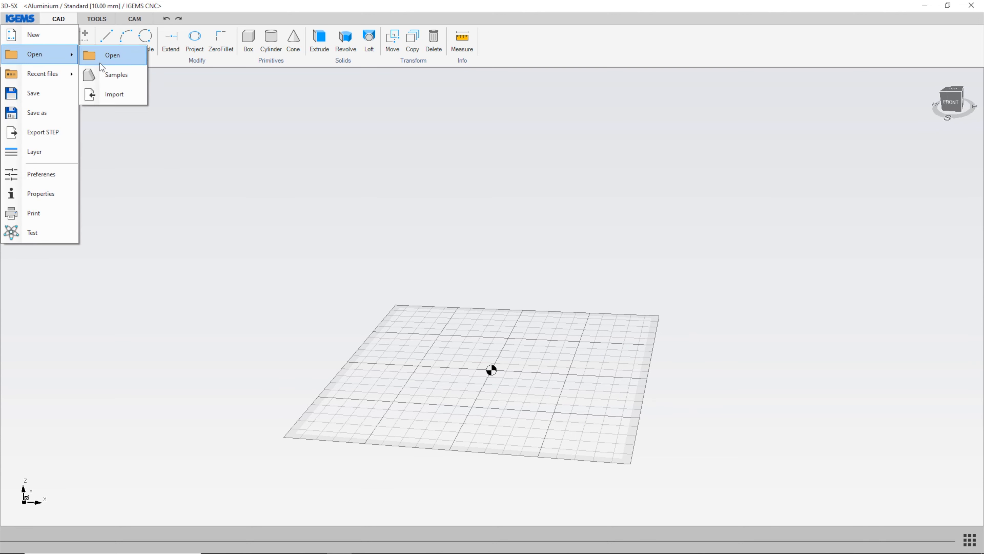
{"action": "left_click", "coordinate": [116, 75]}
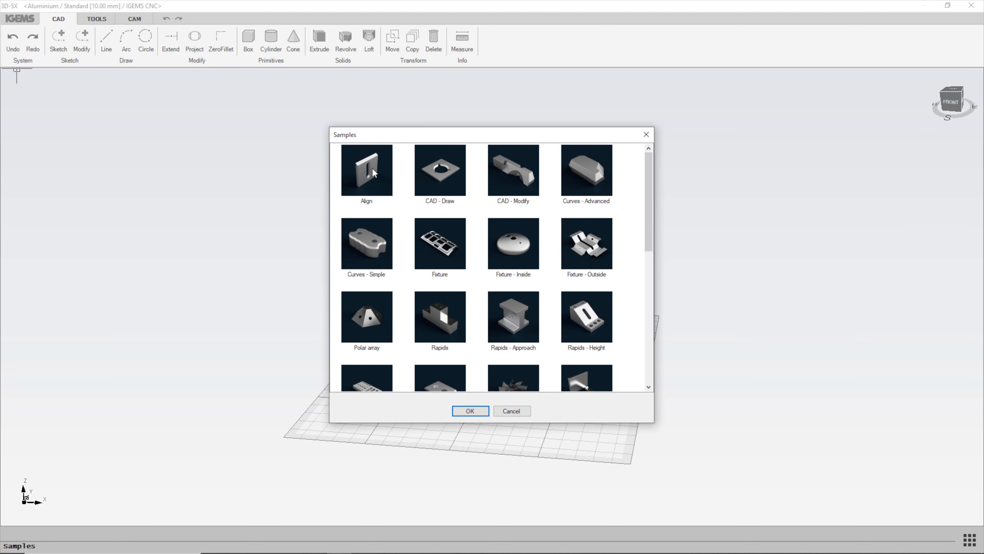
{"action": "left_click", "coordinate": [369, 173]}
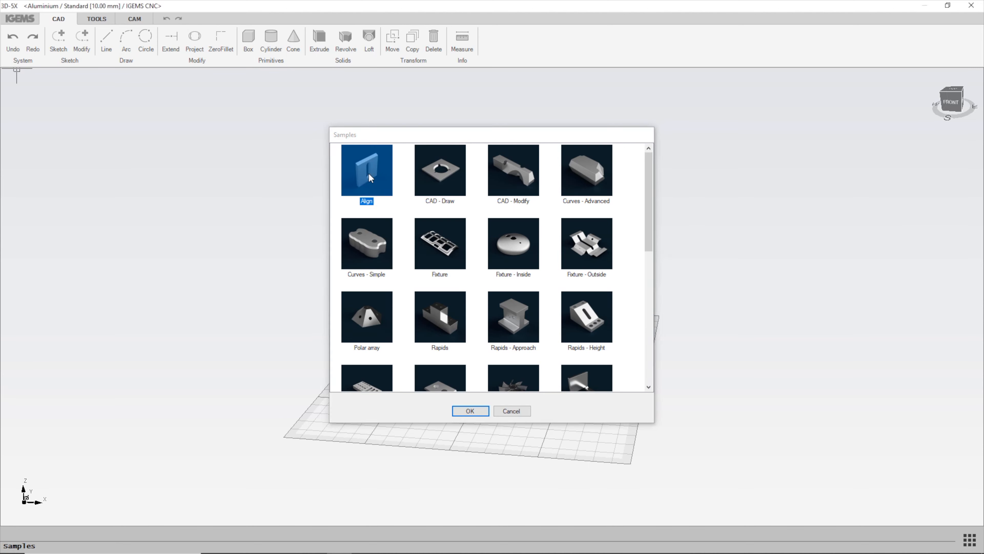
{"action": "scroll", "coordinate": [403, 227], "scroll_direction": "down", "scroll_amount": 4}
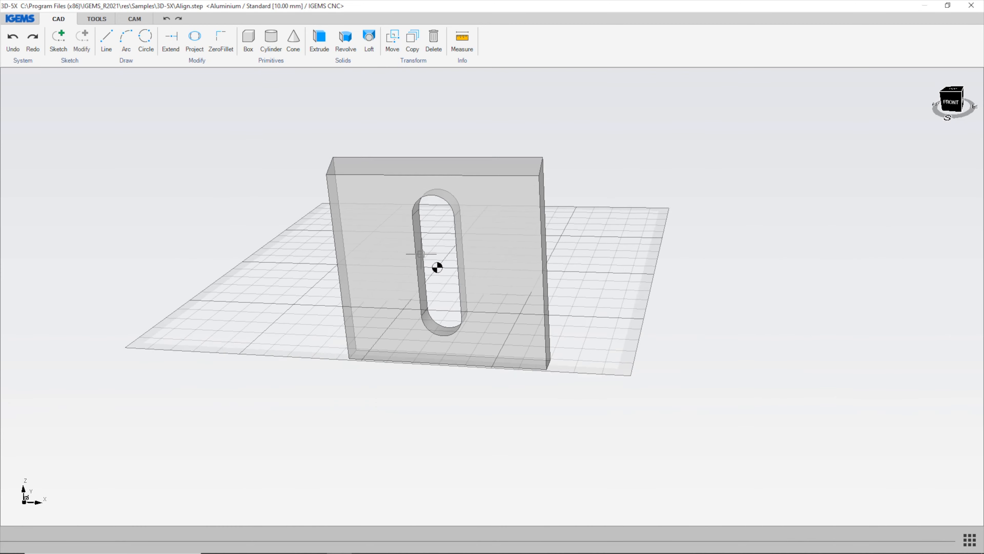
{"action": "middle_click_drag", "start_coordinate": [421, 254], "coordinate": [589, 233]}
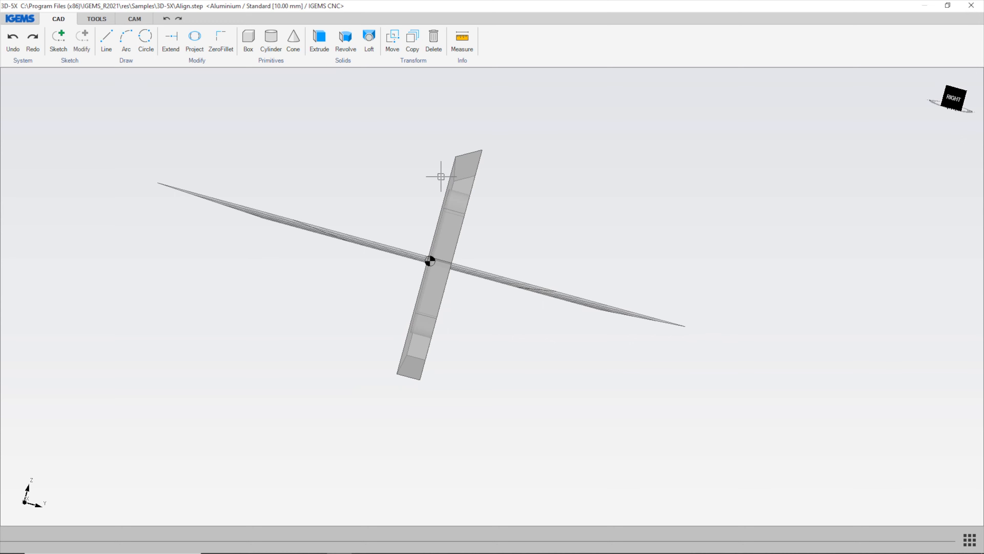
{"action": "middle_click_drag", "start_coordinate": [419, 143], "coordinate": [558, 232]}
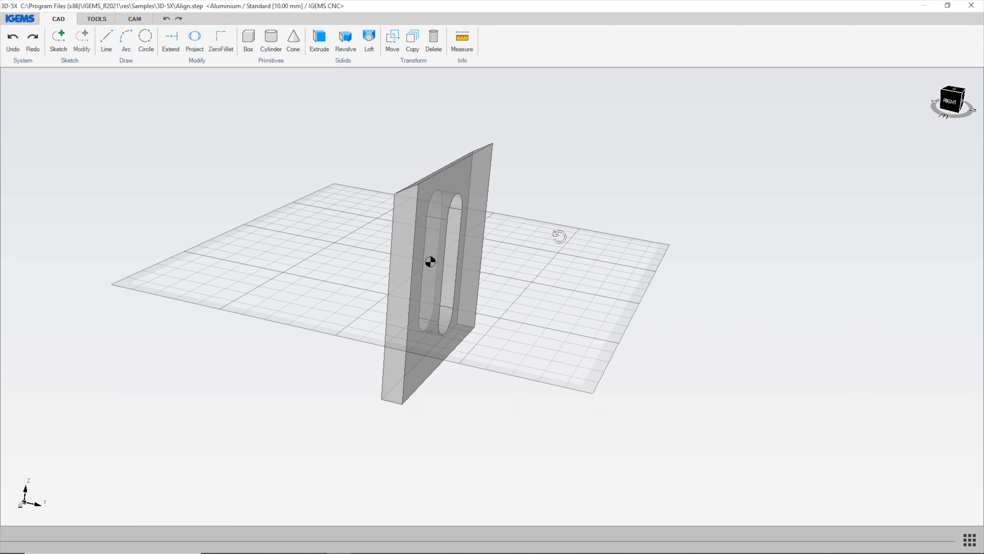
{"action": "left_click", "coordinate": [138, 21]}
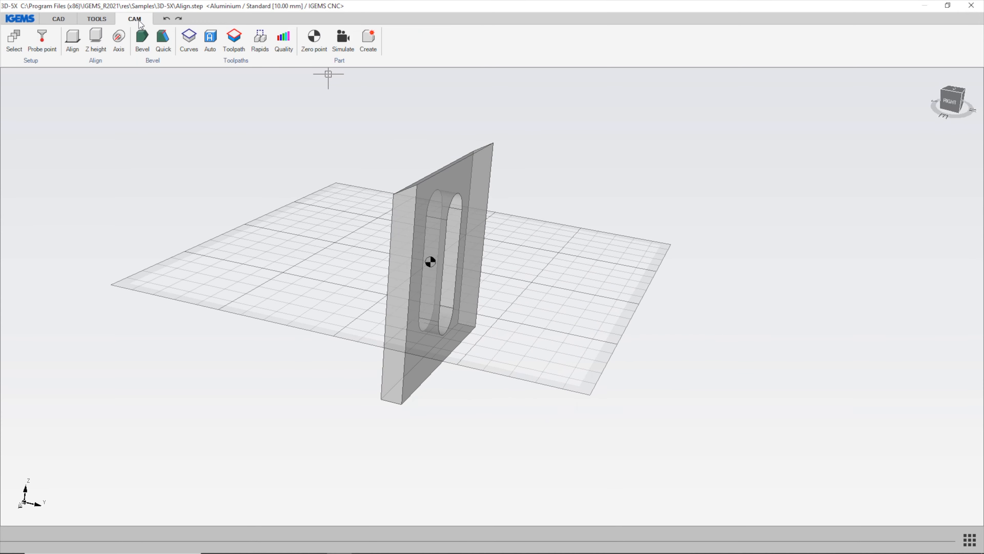
{"action": "left_click", "coordinate": [59, 19]}
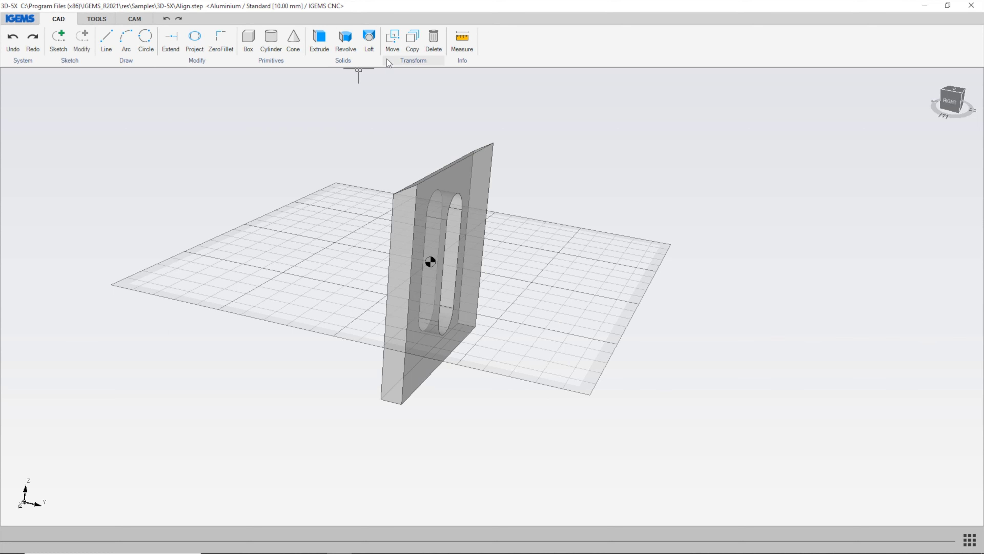
{"action": "left_click", "coordinate": [409, 61]}
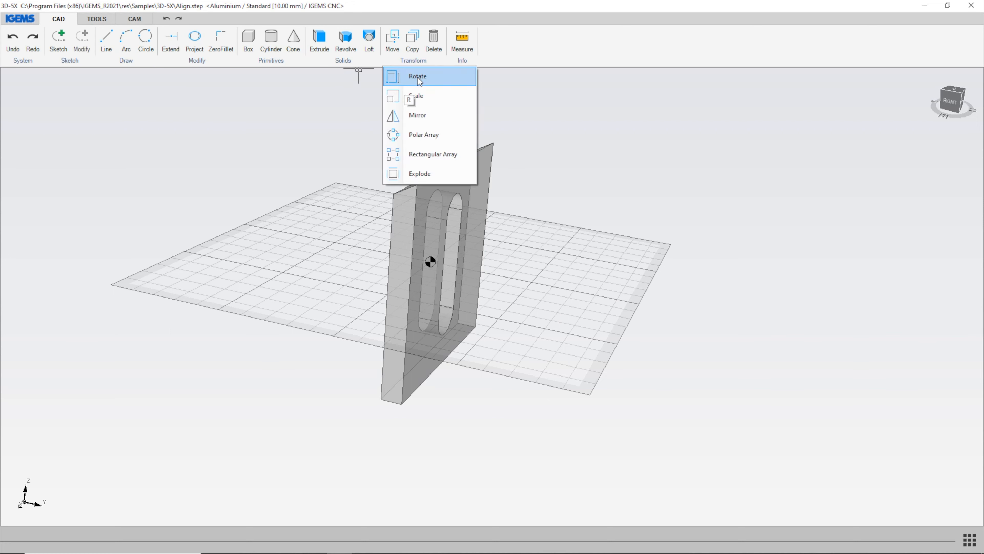
Align the upright plate to its large slotted face so that it lies flat on the grid.
{"action": "left_click", "coordinate": [130, 19]}
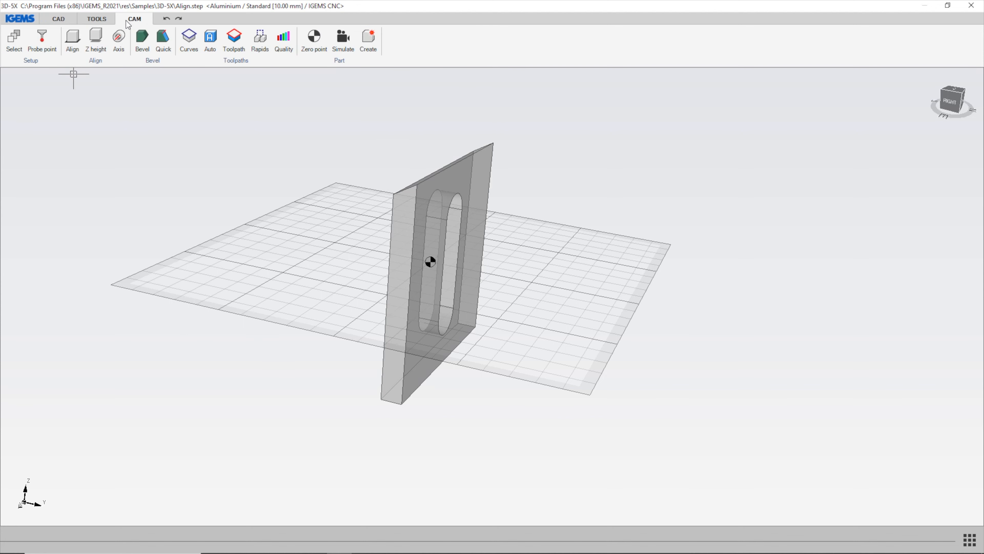
{"action": "left_click", "coordinate": [72, 39]}
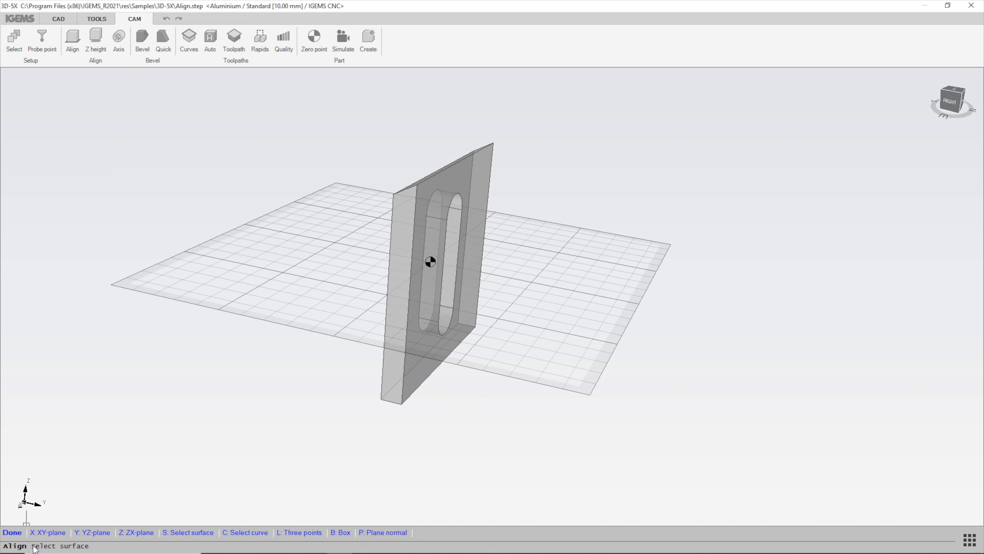
{"action": "middle_click_drag", "start_coordinate": [181, 381], "coordinate": [152, 356]}
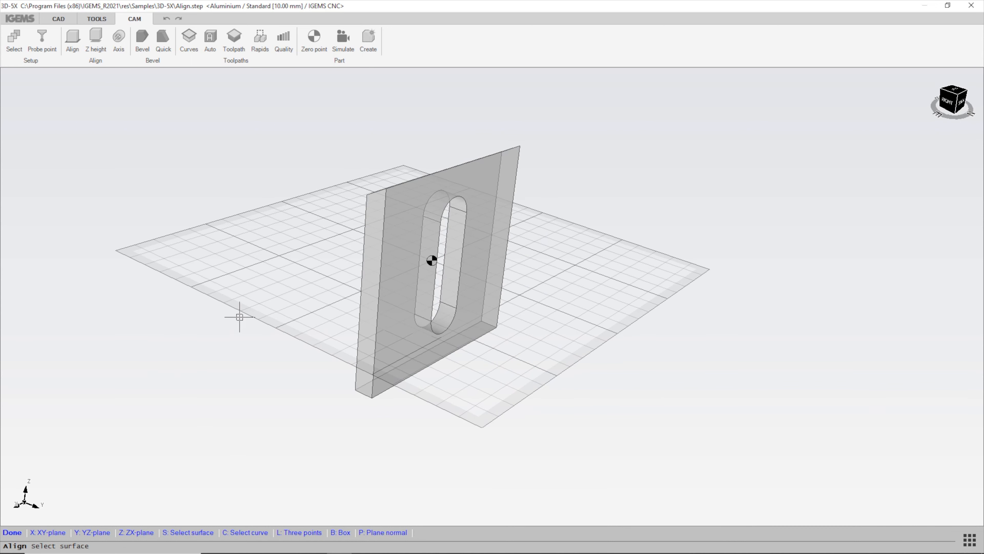
{"action": "middle_click_drag", "start_coordinate": [240, 317], "coordinate": [265, 309]}
{"action": "middle_click_drag", "start_coordinate": [422, 203], "coordinate": [432, 212]}
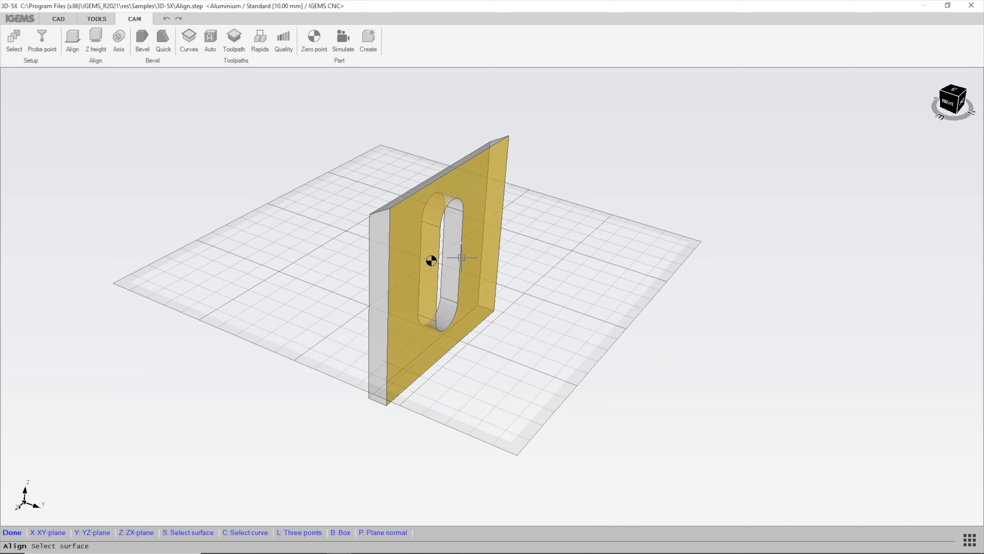
{"action": "left_click", "coordinate": [405, 244]}
{"action": "middle_click_drag", "start_coordinate": [405, 243], "coordinate": [602, 302]}
{"action": "middle_click_drag", "start_coordinate": [416, 238], "coordinate": [470, 326]}
Align the plate once more, using its upward-facing slotted surface.
{"action": "left_click", "coordinate": [73, 39]}
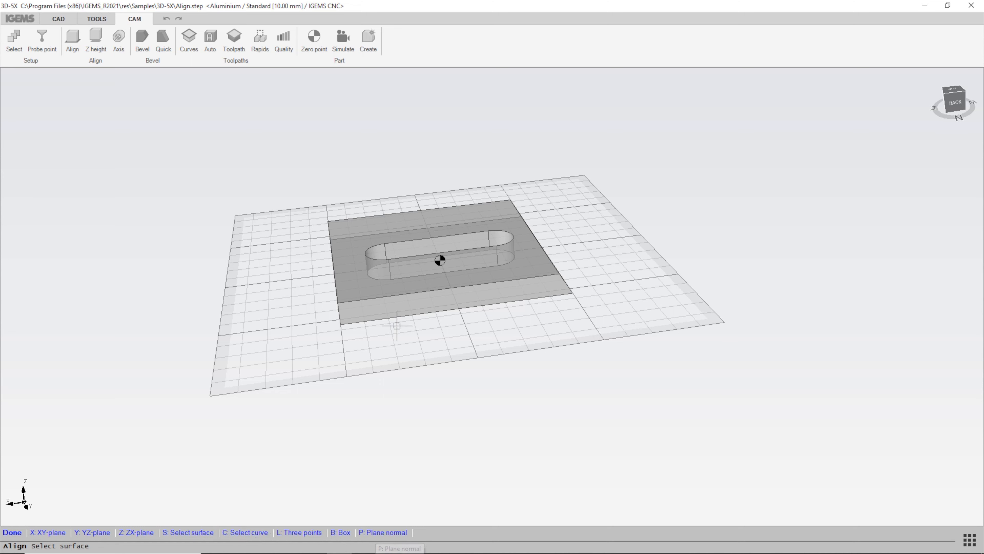
{"action": "middle_click_drag", "start_coordinate": [396, 325], "coordinate": [268, 339]}
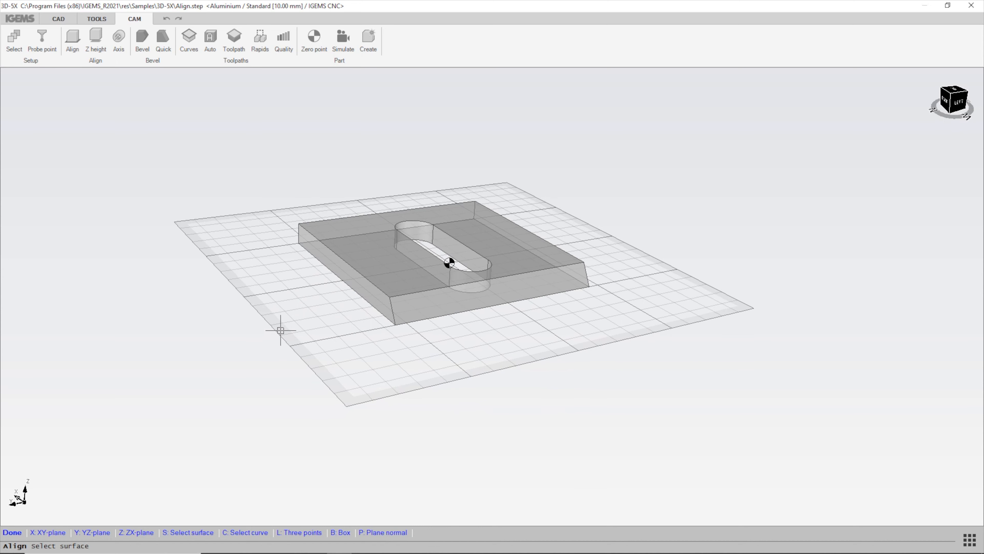
{"action": "left_click", "coordinate": [376, 261]}
{"action": "middle_click_drag", "start_coordinate": [259, 219], "coordinate": [620, 260]}
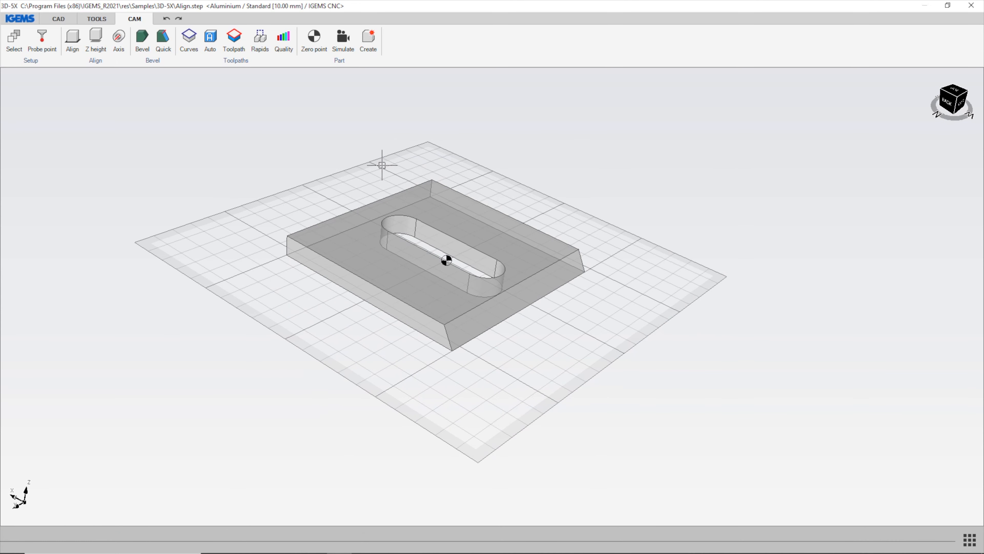
Generate all internal and external toolpaths with Auto, using Medium external and X-fine internal quality, circular tilted piercing and 3 mm lead-in and lead-out.
{"action": "left_click", "coordinate": [211, 38]}
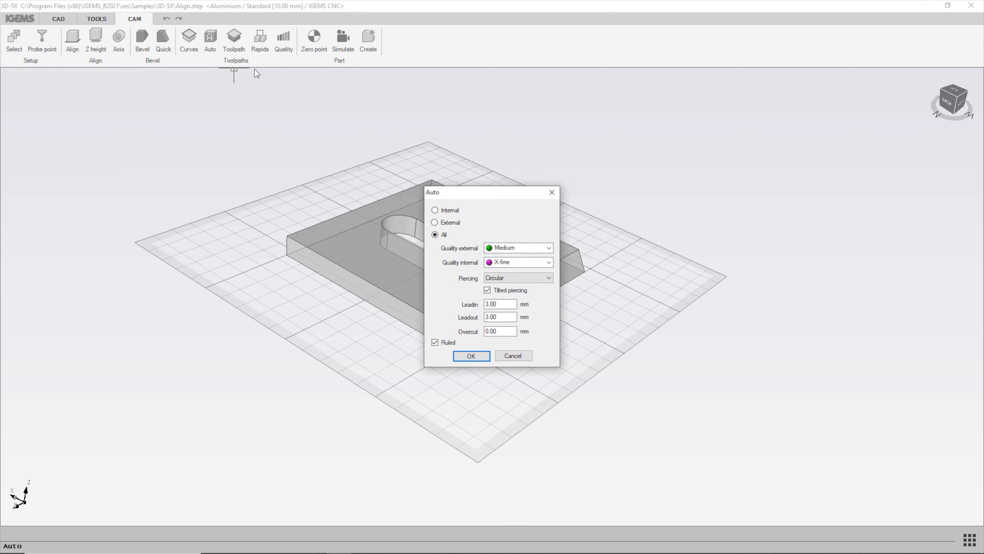
{"action": "left_click_drag", "start_coordinate": [496, 193], "coordinate": [228, 165]}
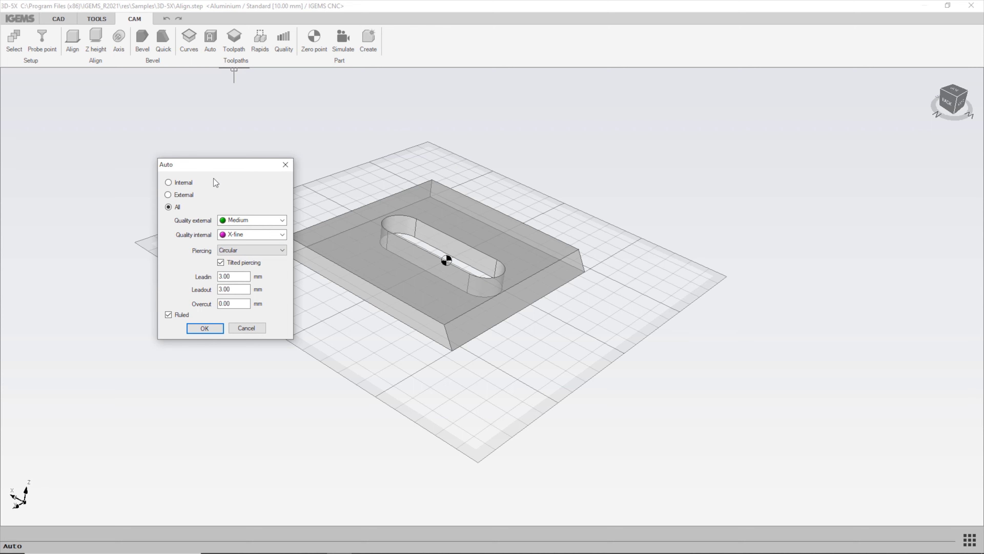
{"action": "left_click", "coordinate": [205, 328]}
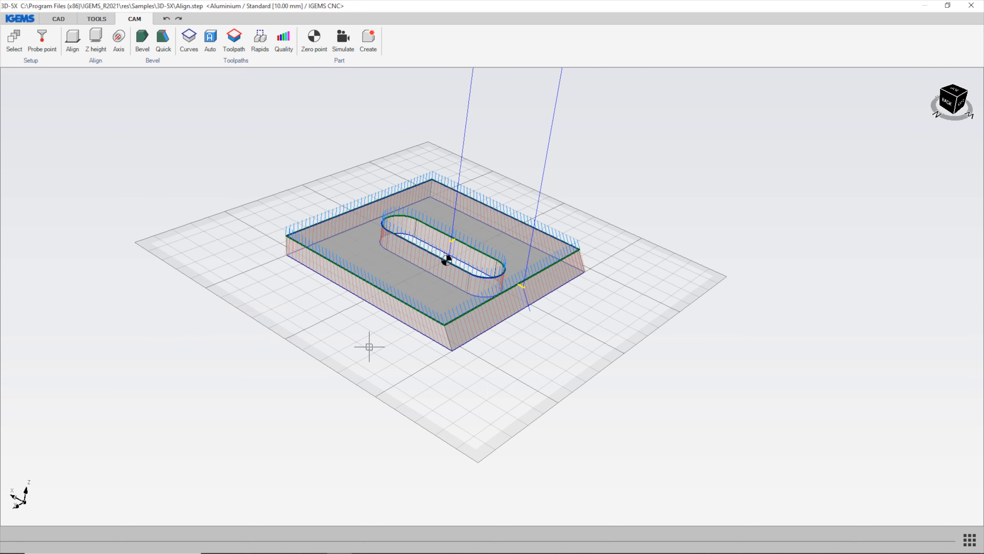
Create a part from the slotted plate and its toolpaths and place it in the 2D drawing.
{"action": "scroll", "coordinate": [369, 345], "scroll_direction": "down", "scroll_amount": 3}
{"action": "middle_click_drag", "start_coordinate": [398, 380], "coordinate": [476, 372]}
{"action": "scroll", "coordinate": [413, 305], "scroll_direction": "up", "scroll_amount": 5}
{"action": "scroll", "coordinate": [401, 398], "scroll_direction": "down", "scroll_amount": 3}
{"action": "middle_click_drag", "start_coordinate": [402, 398], "coordinate": [349, 424]}
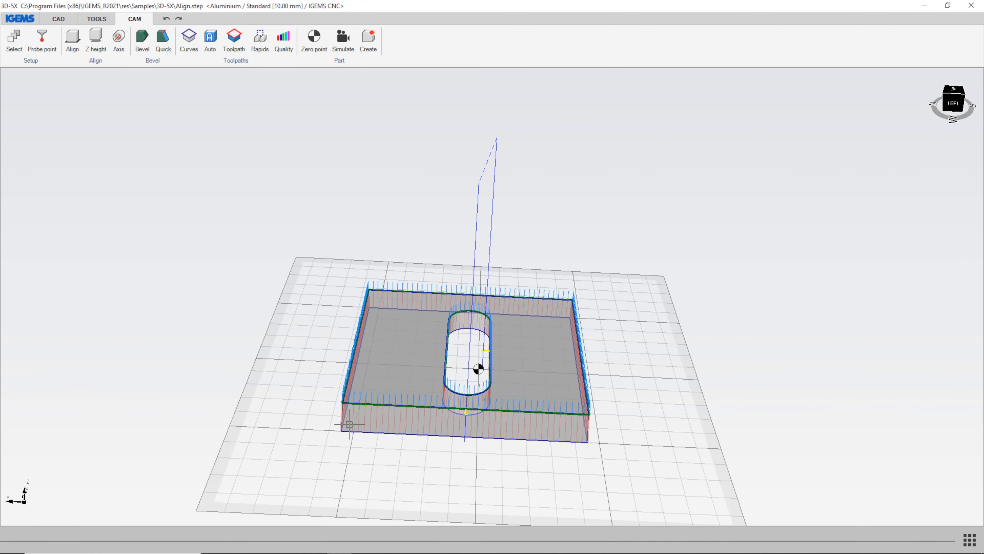
{"action": "left_click", "coordinate": [368, 38]}
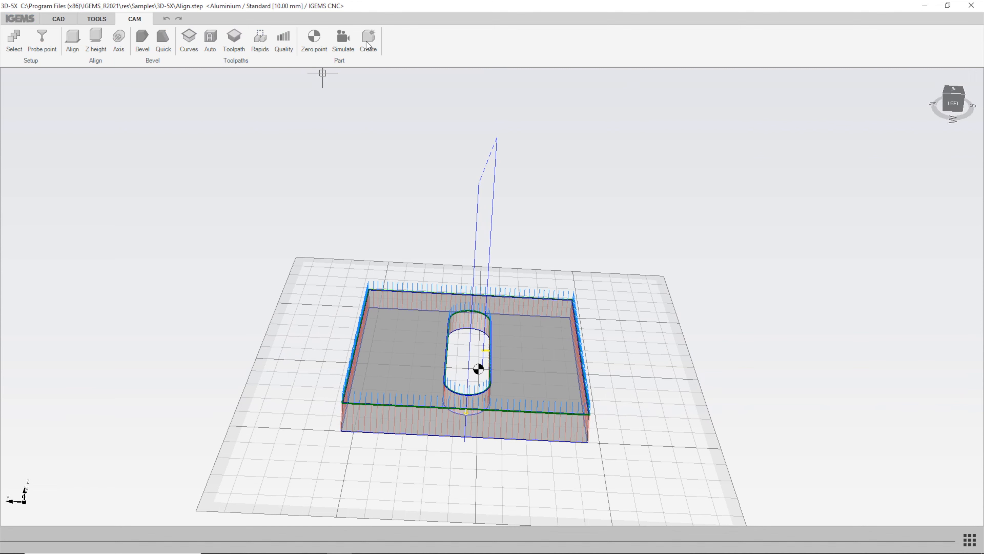
{"action": "left_click", "coordinate": [470, 327]}
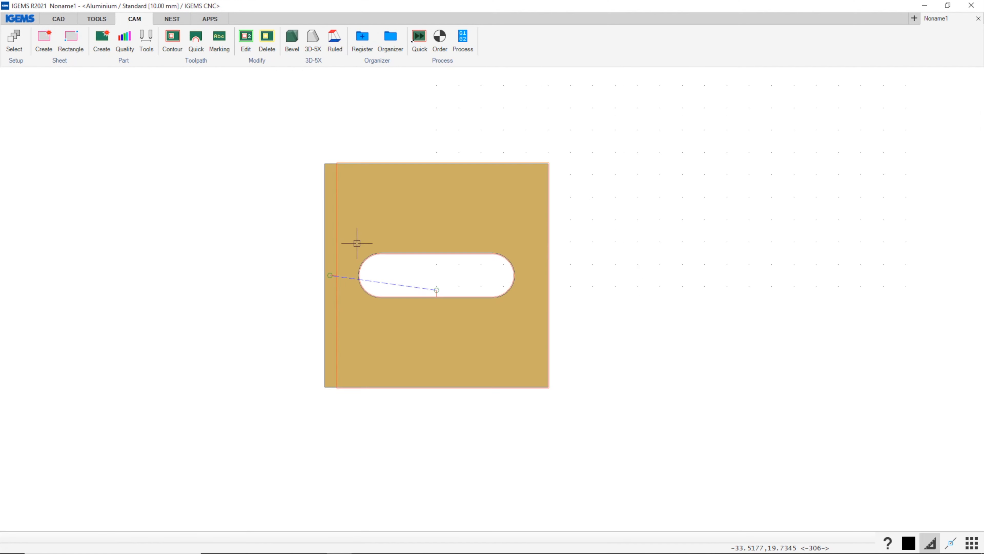
Reopen the created slotted part from the 2D drawing in 3D-5X.
{"action": "scroll", "coordinate": [357, 243], "scroll_direction": "down", "scroll_amount": 1}
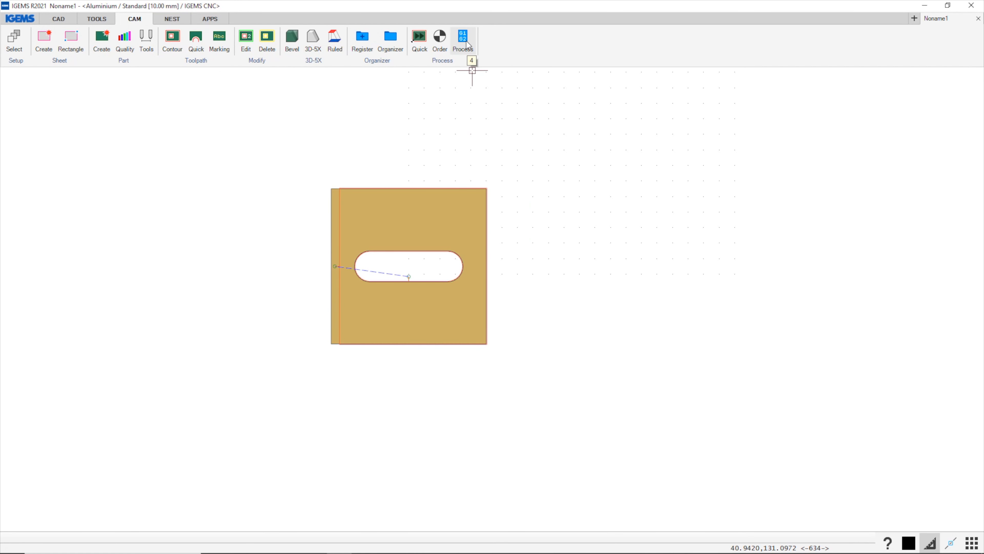
{"action": "left_click", "coordinate": [419, 189]}
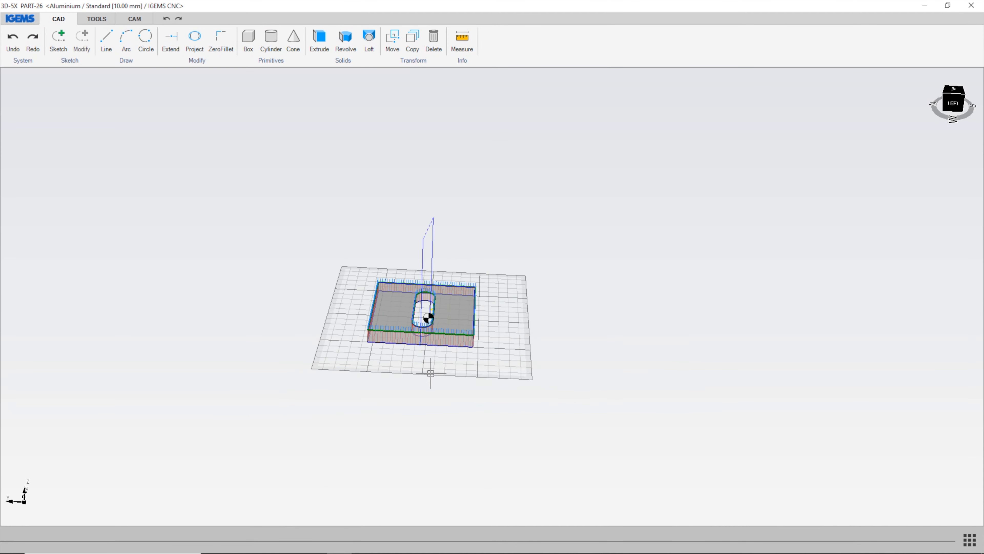
{"action": "middle_click_drag", "start_coordinate": [442, 325], "coordinate": [275, 321]}
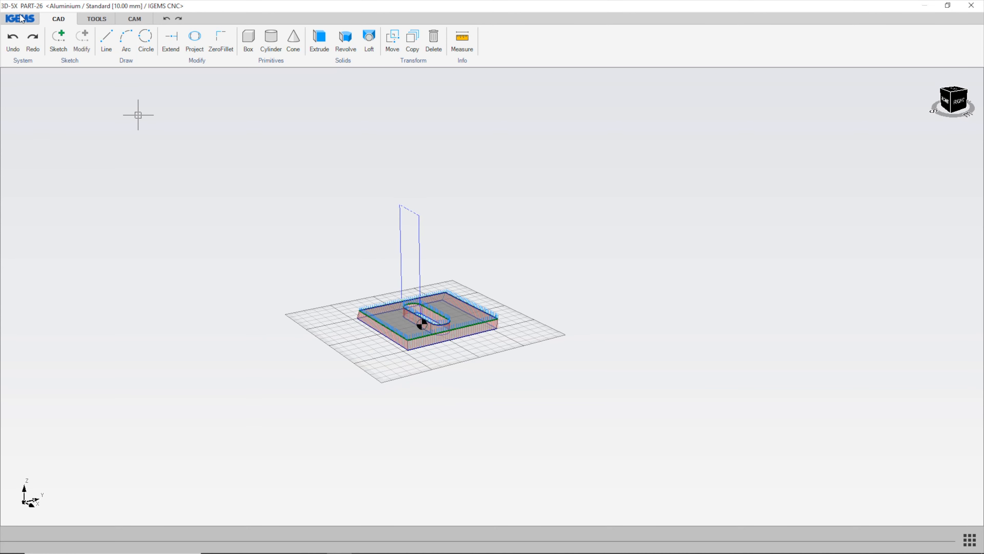
Open the CAD - Draw sample from the samples collection.
{"action": "left_click", "coordinate": [11, 20]}
{"action": "mouse_move", "coordinate": [39, 55]}
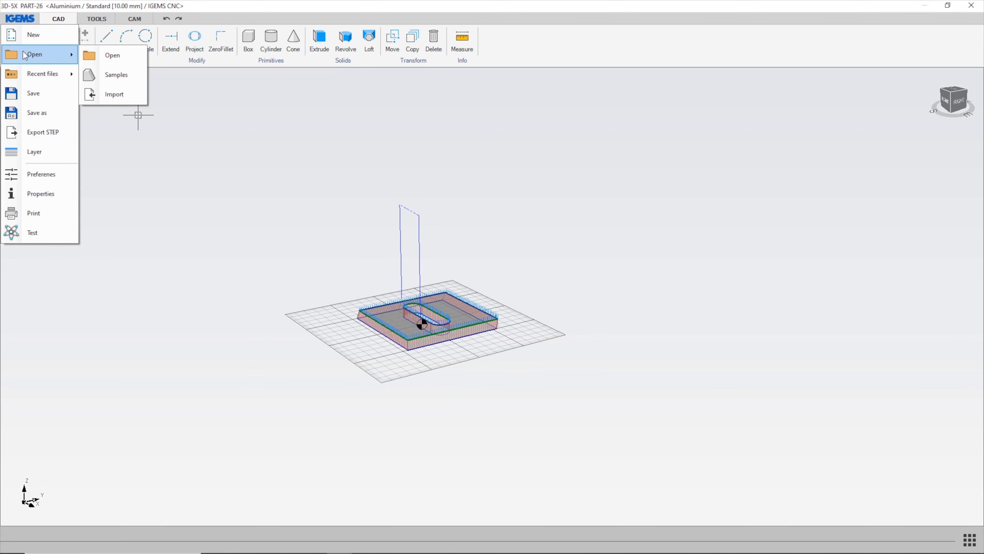
{"action": "left_click", "coordinate": [118, 74]}
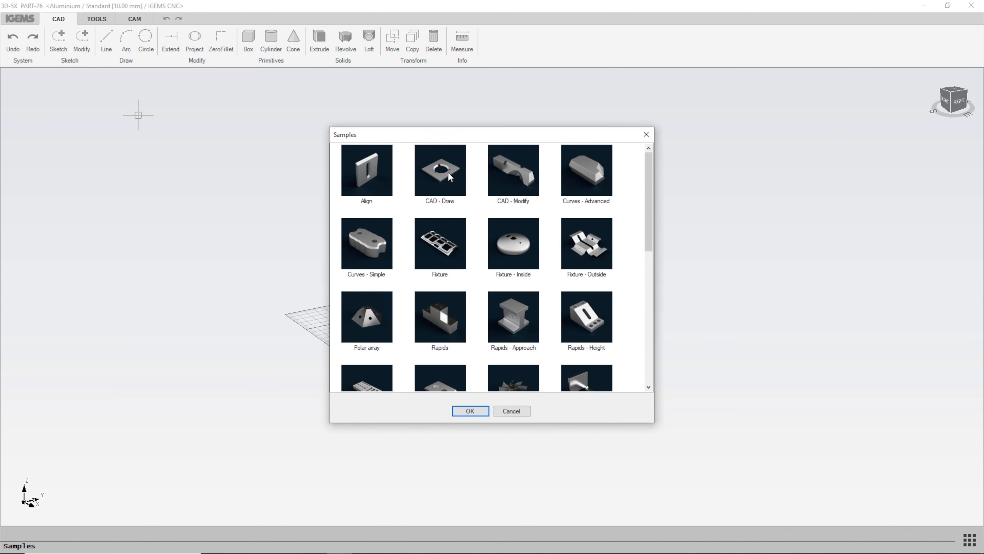
{"action": "double_click", "coordinate": [443, 166]}
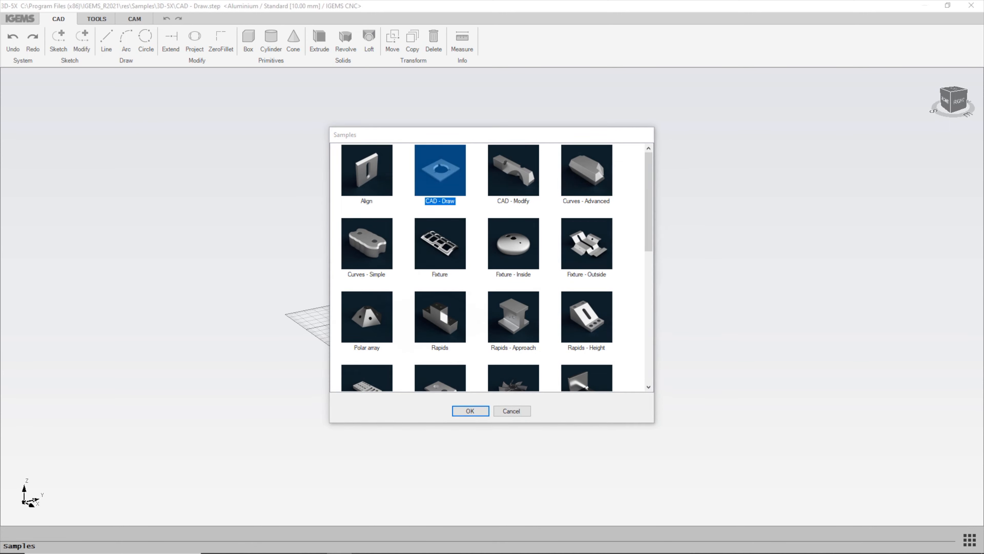
Align the square plate with the round notched opening to its underside surface.
{"action": "middle_click_drag", "start_coordinate": [380, 280], "coordinate": [429, 260]}
{"action": "middle_click_drag", "start_coordinate": [471, 305], "coordinate": [302, 245]}
{"action": "left_click", "coordinate": [72, 40]}
{"action": "middle_click_drag", "start_coordinate": [394, 332], "coordinate": [414, 323]}
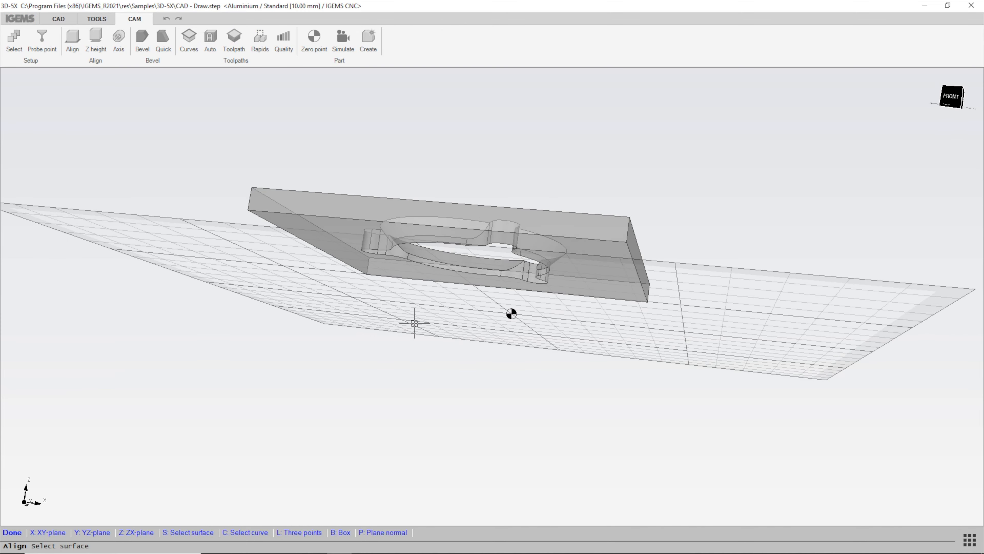
{"action": "left_click", "coordinate": [323, 234]}
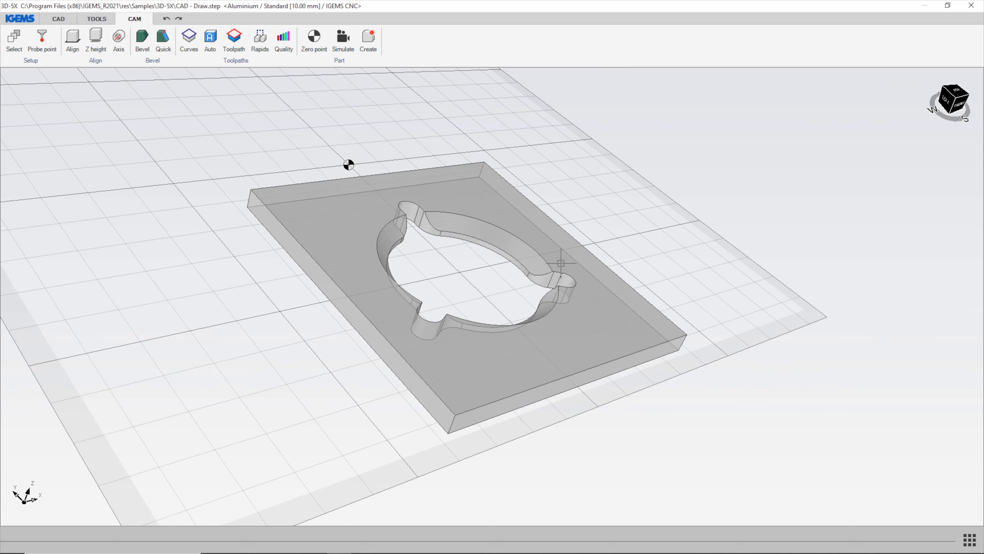
Generate automatic ruled toolpaths for all contours of the plate, with Medium external quality, X-fine internal quality and circular tilted piercing.
{"action": "middle_click_drag", "start_coordinate": [604, 312], "coordinate": [533, 324]}
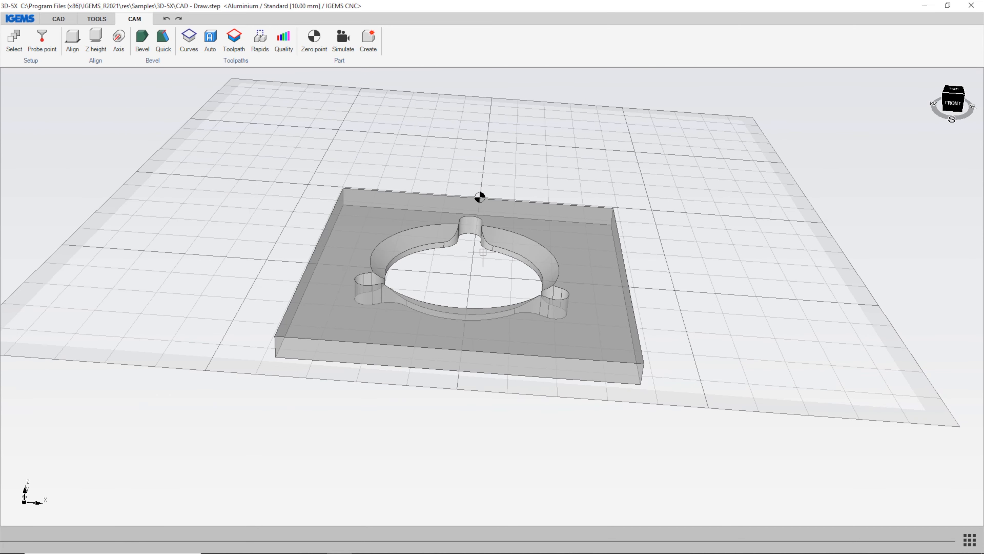
{"action": "scroll", "coordinate": [476, 291], "scroll_direction": "up", "scroll_amount": 3}
{"action": "middle_click_drag", "start_coordinate": [483, 292], "coordinate": [446, 360]}
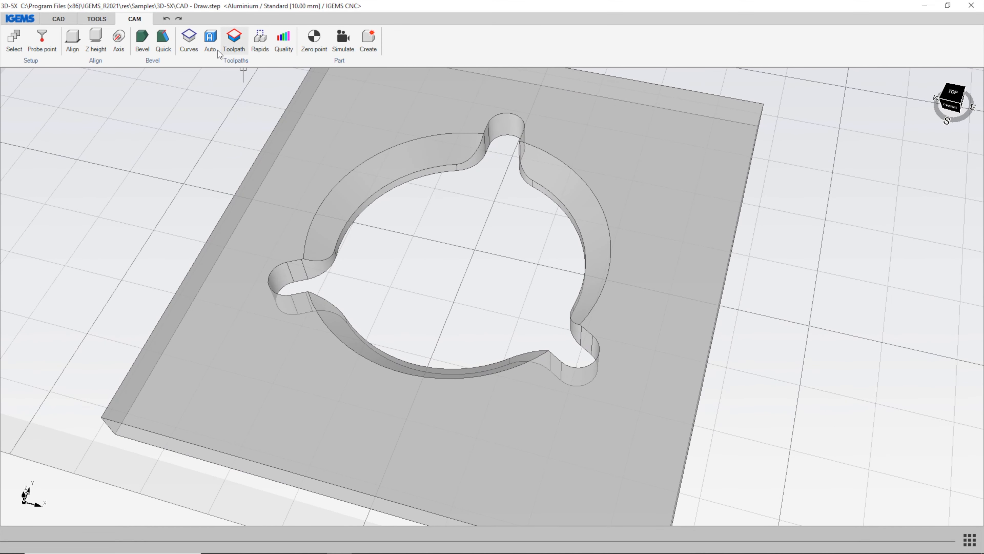
{"action": "left_click", "coordinate": [210, 38]}
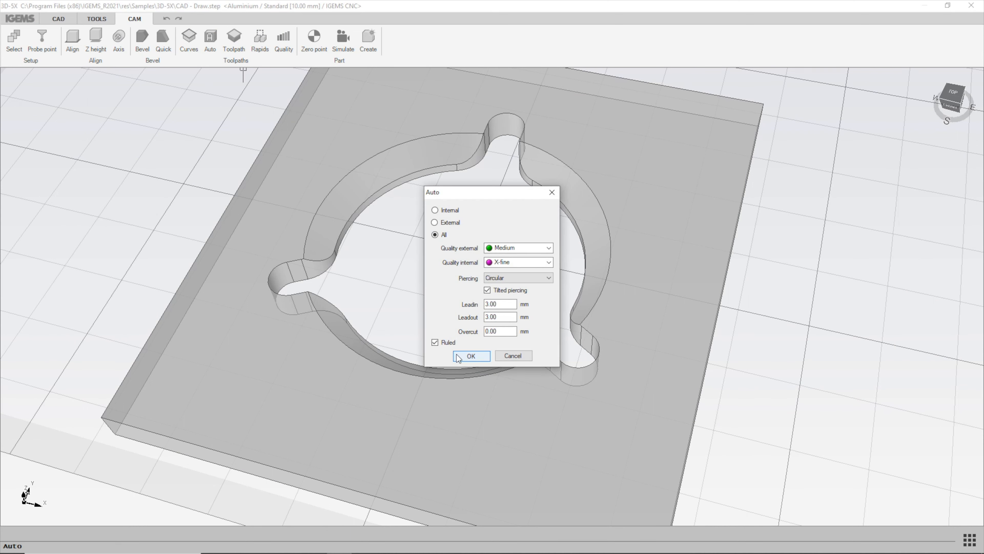
{"action": "left_click", "coordinate": [470, 358]}
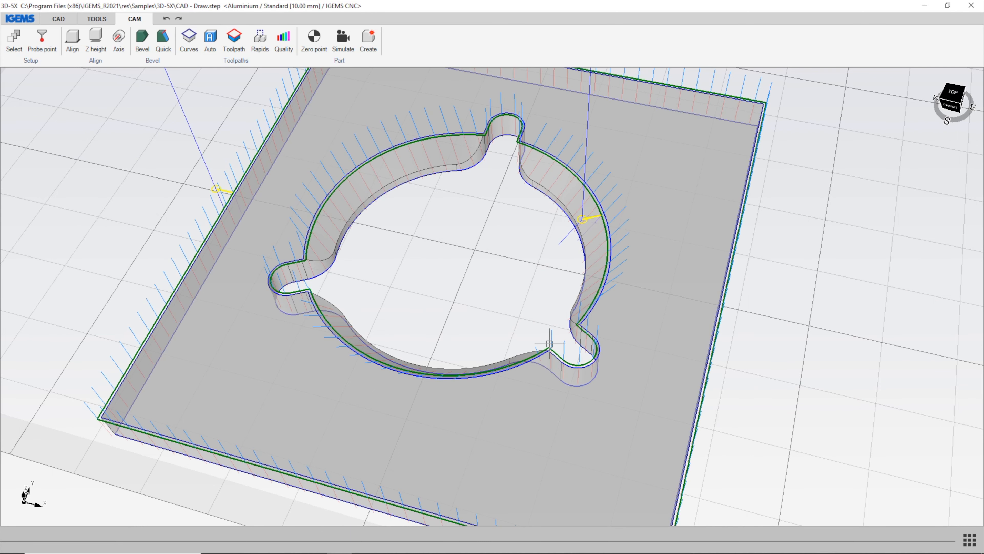
Examine the internal toolpath and its tilt lines where the round bevelled opening meets the notches.
{"action": "scroll", "coordinate": [283, 251], "scroll_direction": "up", "scroll_amount": 5}
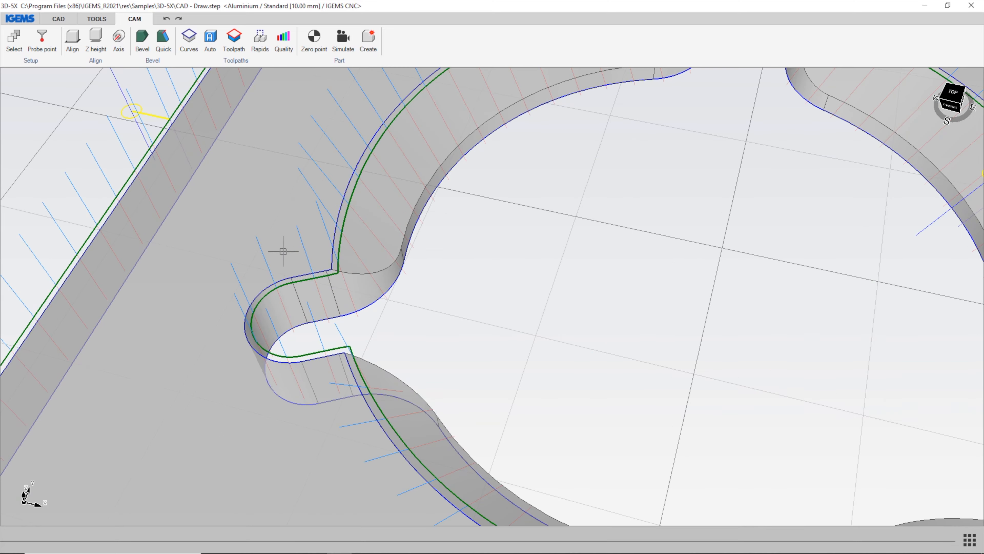
{"action": "middle_click_drag", "start_coordinate": [373, 274], "coordinate": [434, 382]}
{"action": "scroll", "coordinate": [329, 225], "scroll_direction": "up", "scroll_amount": 2}
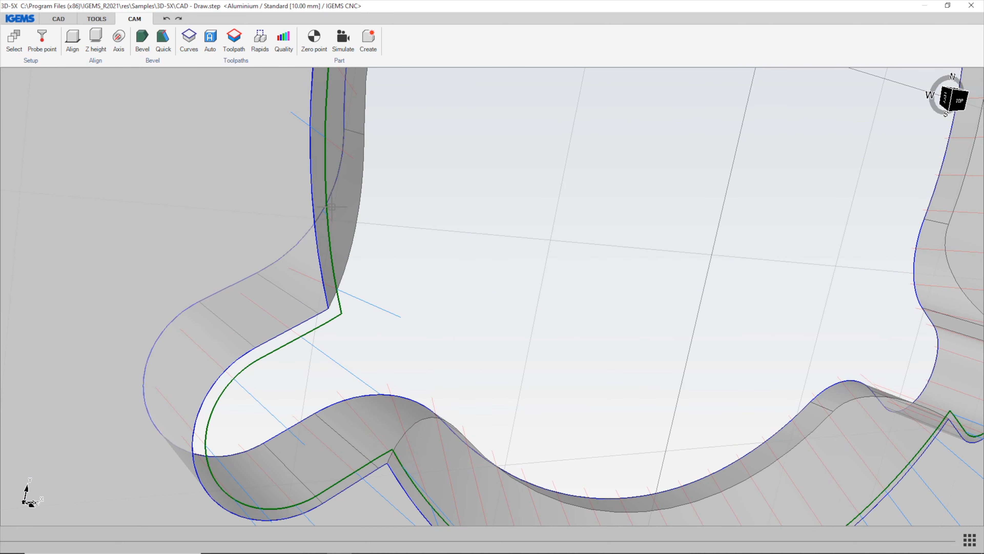
{"action": "middle_click_drag", "start_coordinate": [344, 230], "coordinate": [302, 247]}
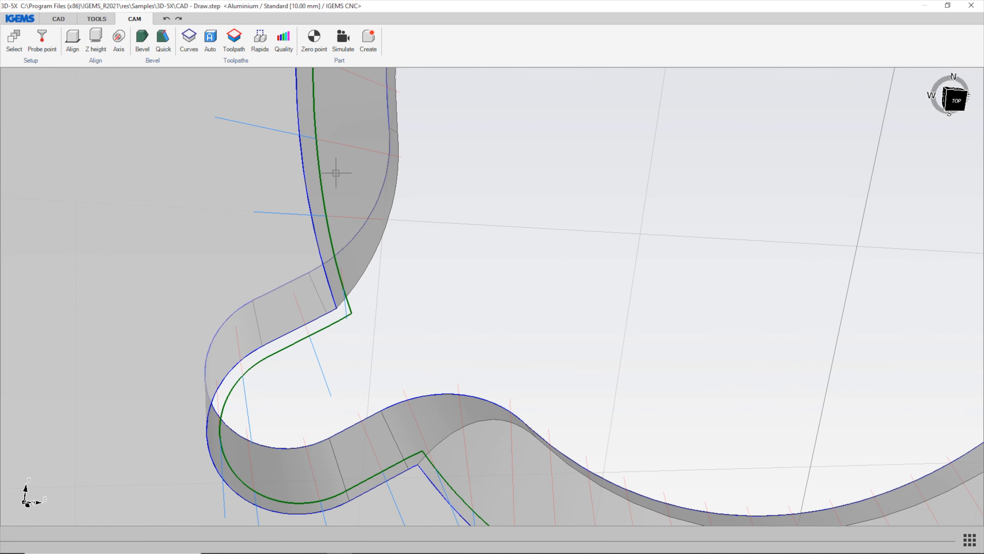
{"action": "middle_click_drag", "start_coordinate": [375, 290], "coordinate": [421, 162]}
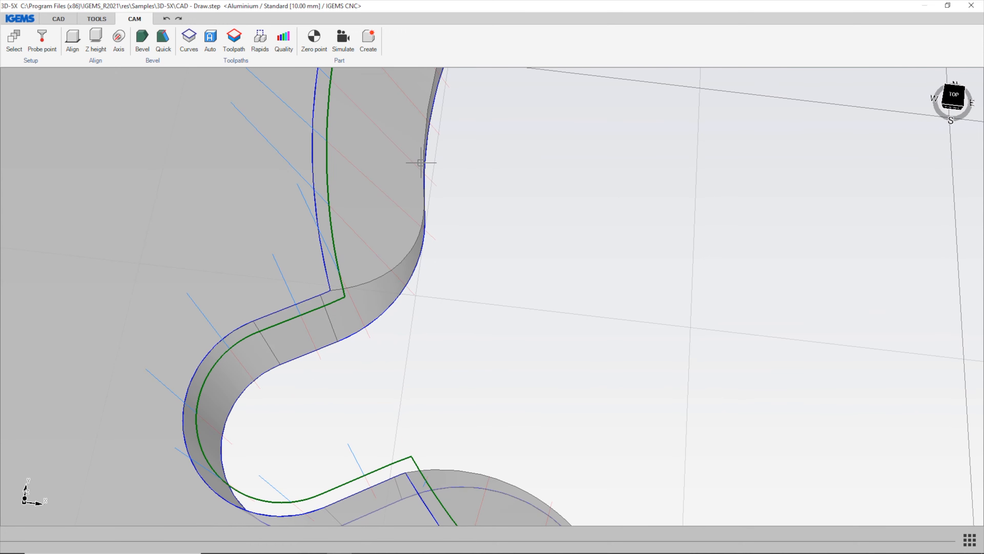
{"action": "scroll", "coordinate": [413, 254], "scroll_direction": "down", "scroll_amount": 8}
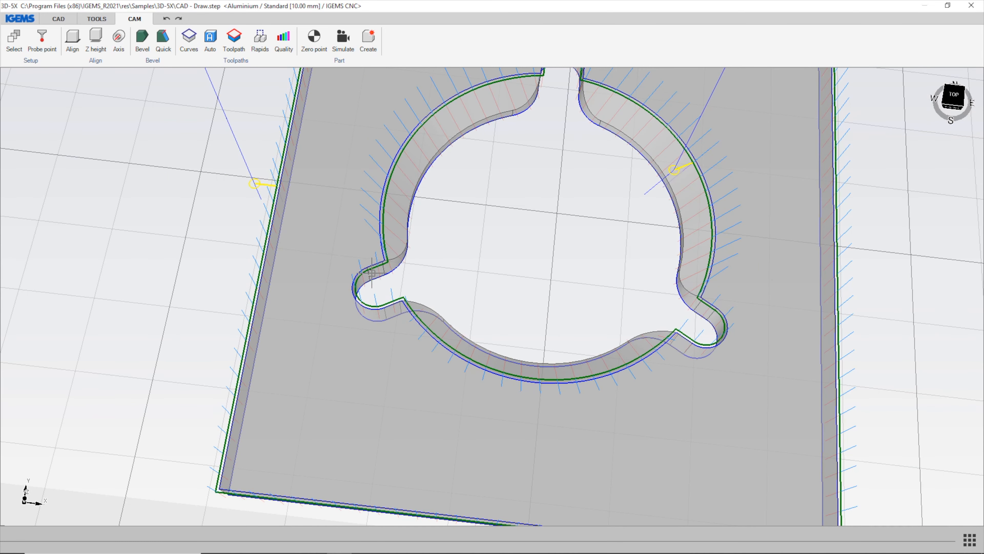
{"action": "scroll", "coordinate": [375, 294], "scroll_direction": "down", "scroll_amount": 4}
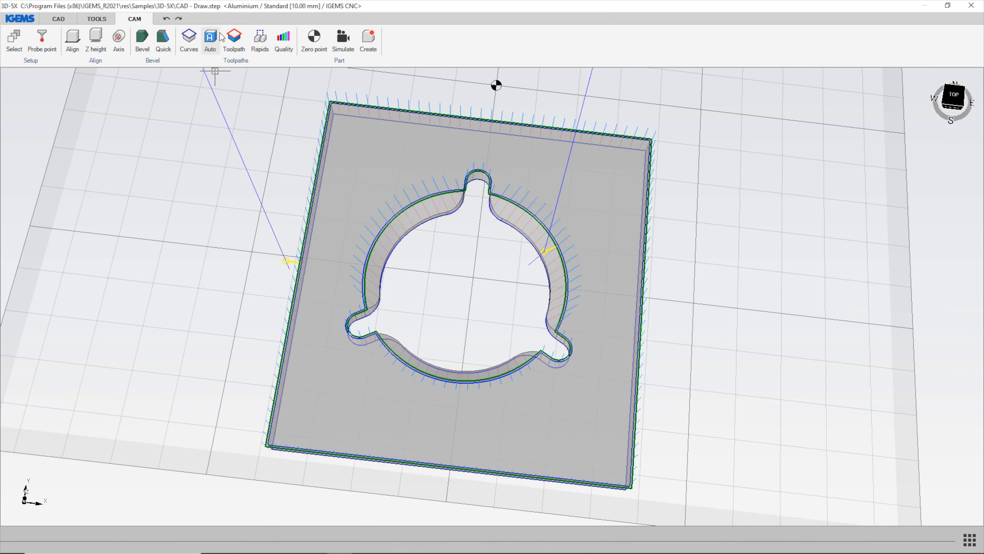
Delete both automatic toolpaths, internal and external, from the plate.
{"action": "left_click", "coordinate": [234, 41]}
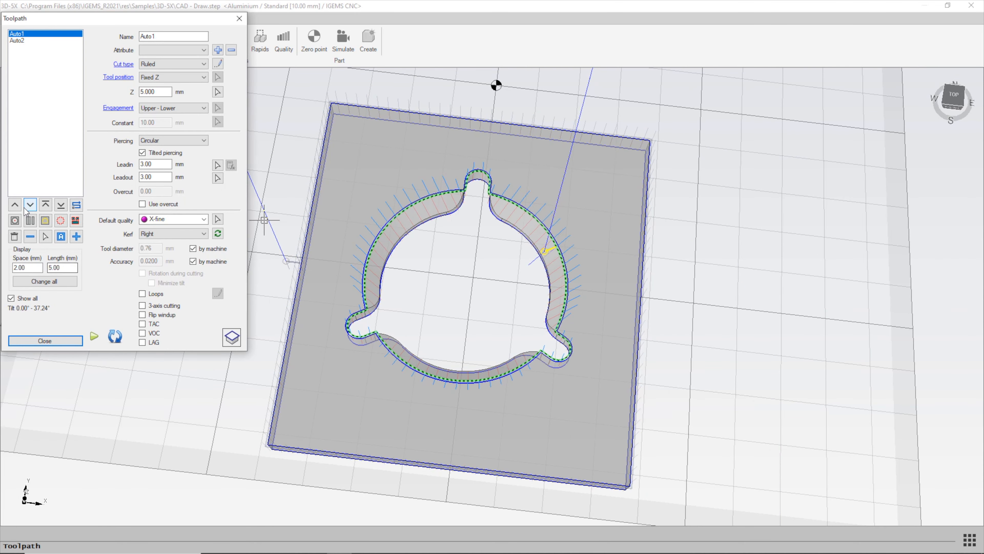
{"action": "left_click", "coordinate": [30, 236]}
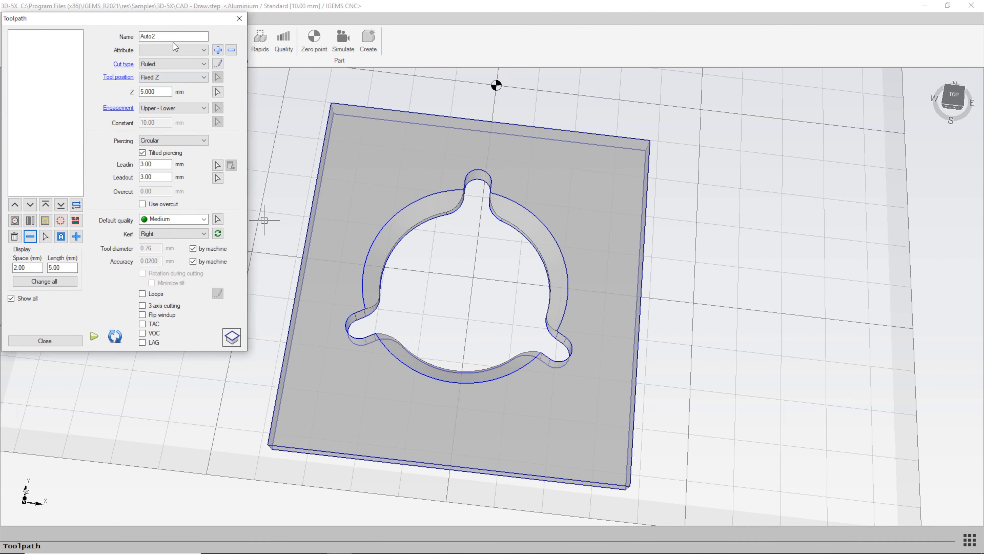
{"action": "left_click", "coordinate": [239, 18]}
Remove all four automatically created closed curves from the plate.
{"action": "left_click", "coordinate": [189, 39]}
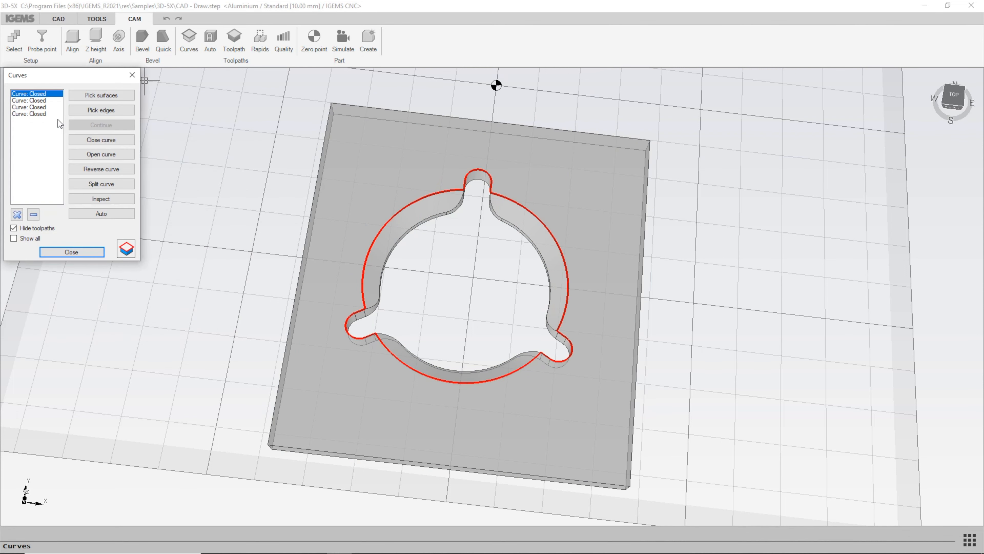
{"action": "left_click", "coordinate": [33, 214]}
{"action": "left_click", "coordinate": [33, 214]}
{"action": "left_click", "coordinate": [33, 214]}
{"action": "left_click", "coordinate": [33, 214]}
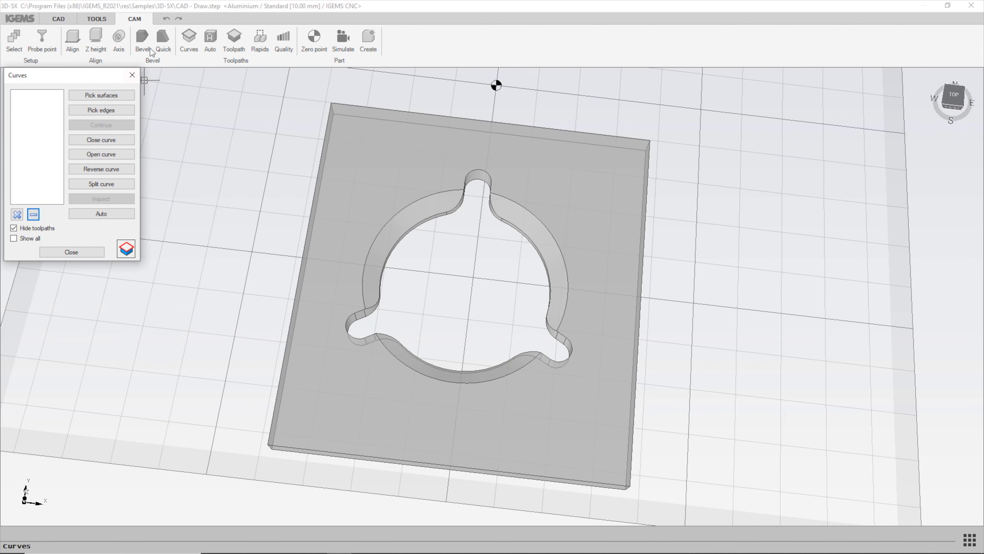
{"action": "left_click", "coordinate": [132, 75]}
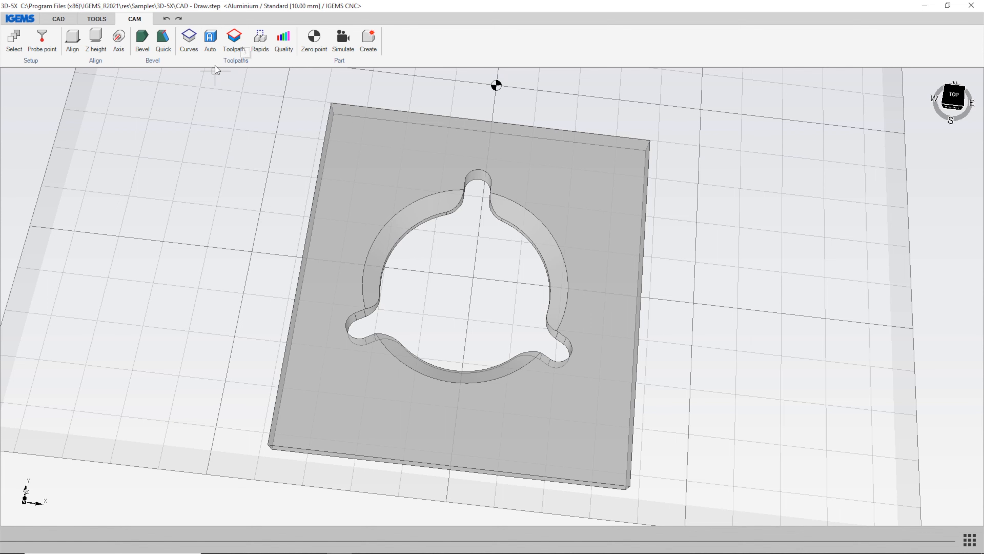
Draw a three-point circle through the upper arc edges of the opening's bevel, using the Nearest snap.
{"action": "scroll", "coordinate": [329, 248], "scroll_direction": "down", "scroll_amount": 1}
{"action": "middle_click_drag", "start_coordinate": [472, 365], "coordinate": [441, 374]}
{"action": "scroll", "coordinate": [397, 286], "scroll_direction": "up", "scroll_amount": 2}
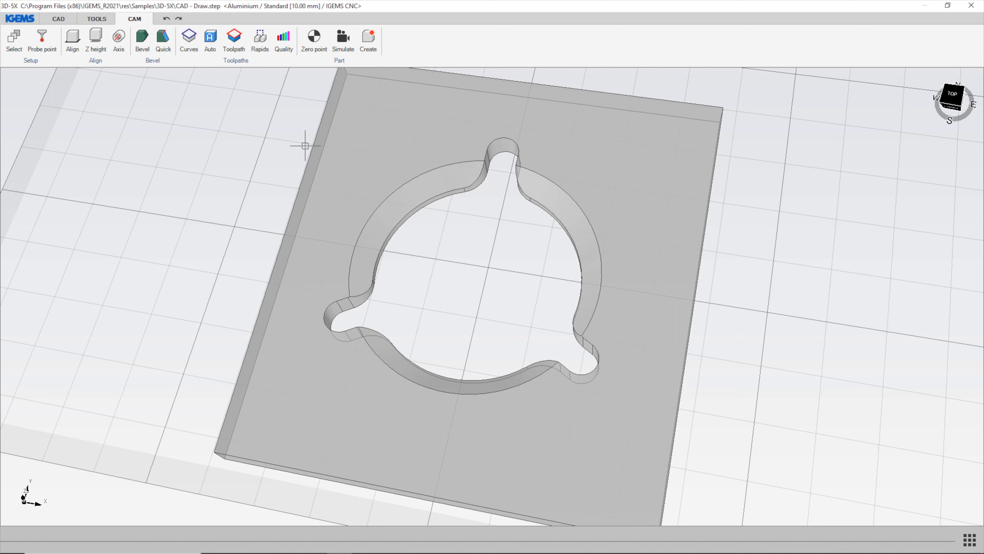
{"action": "left_click", "coordinate": [58, 19]}
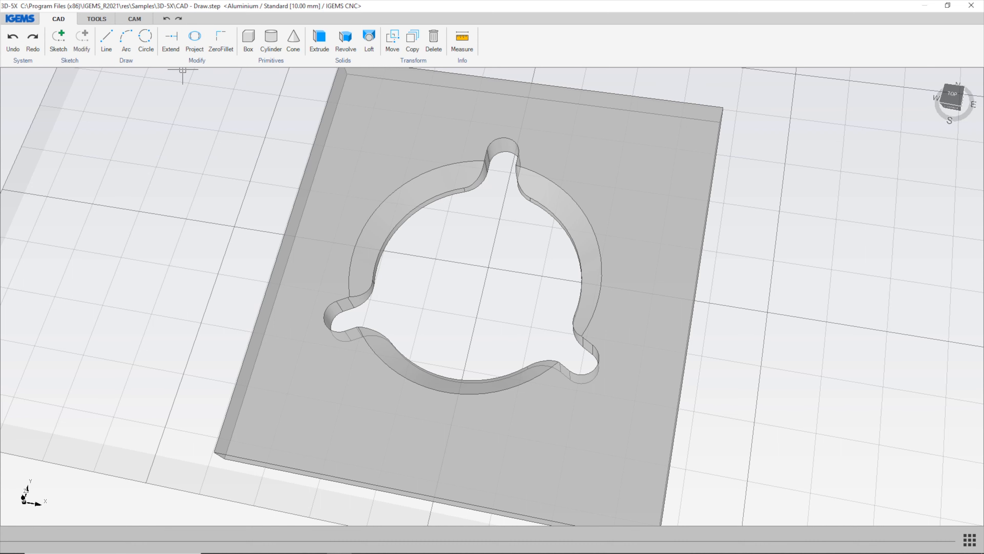
{"action": "left_click", "coordinate": [146, 40]}
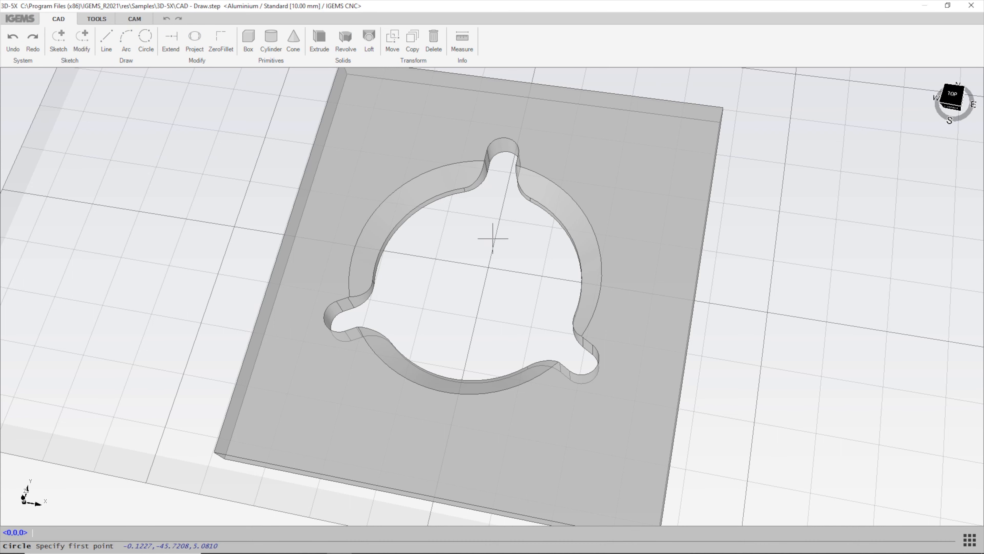
{"action": "right_click", "coordinate": [459, 233]}
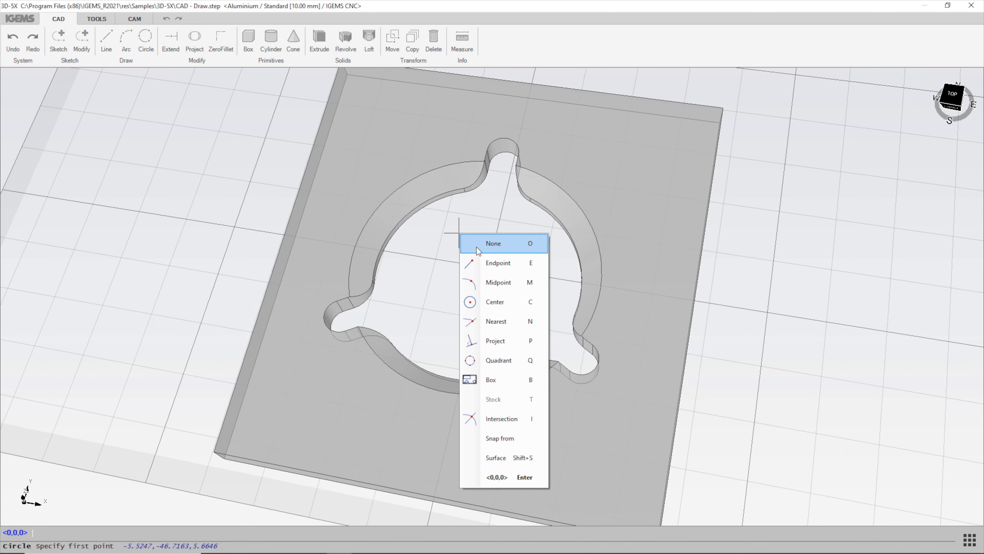
{"action": "left_click", "coordinate": [498, 318]}
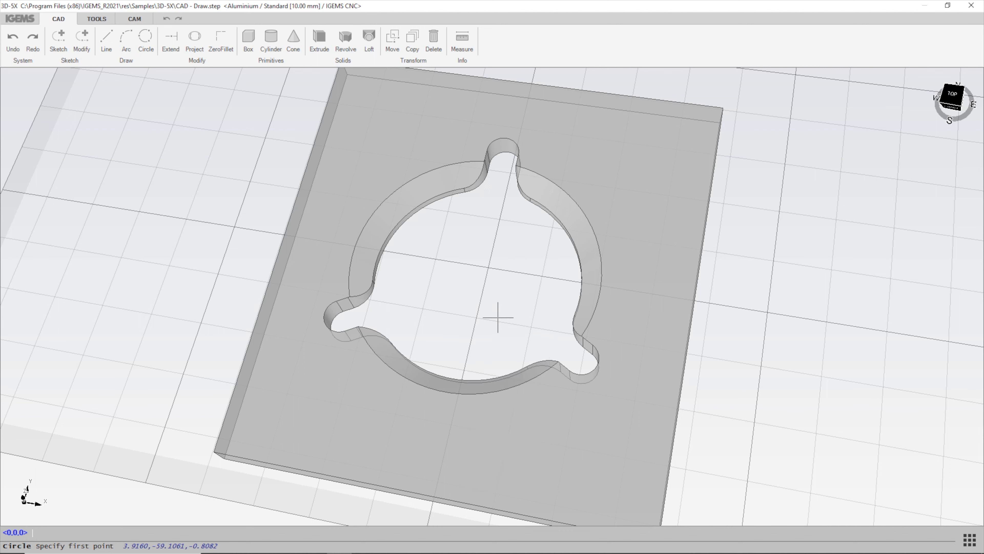
{"action": "left_click", "coordinate": [392, 193]}
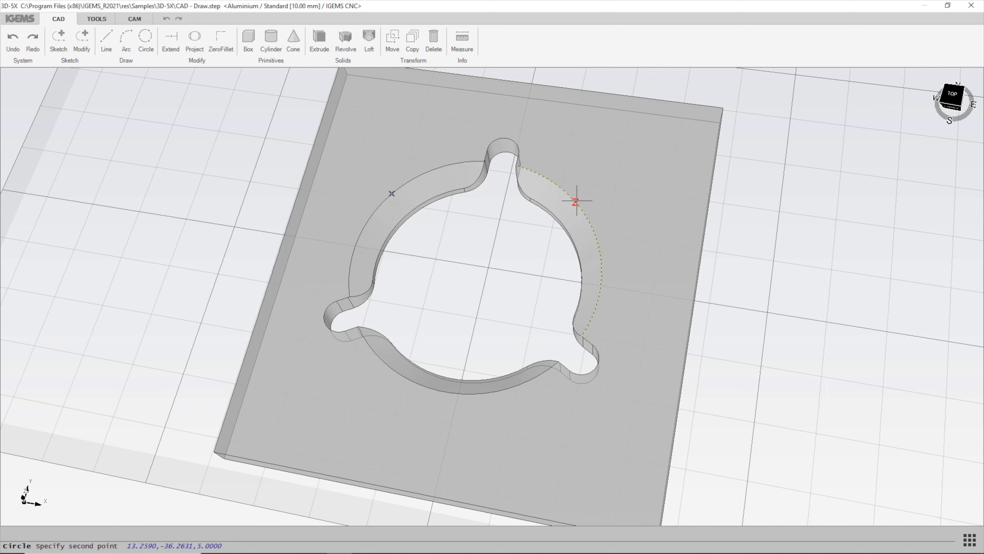
{"action": "left_click", "coordinate": [584, 214]}
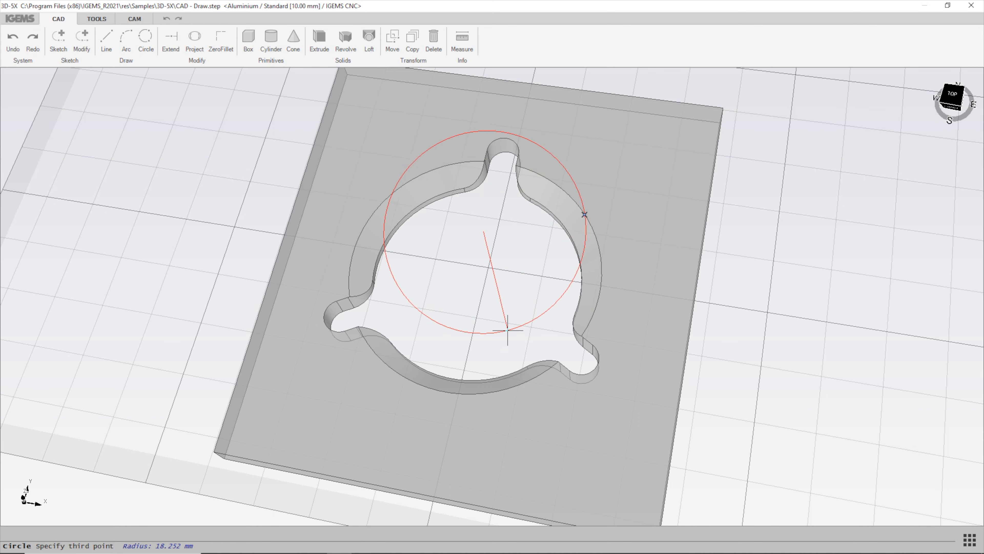
{"action": "left_click", "coordinate": [488, 393]}
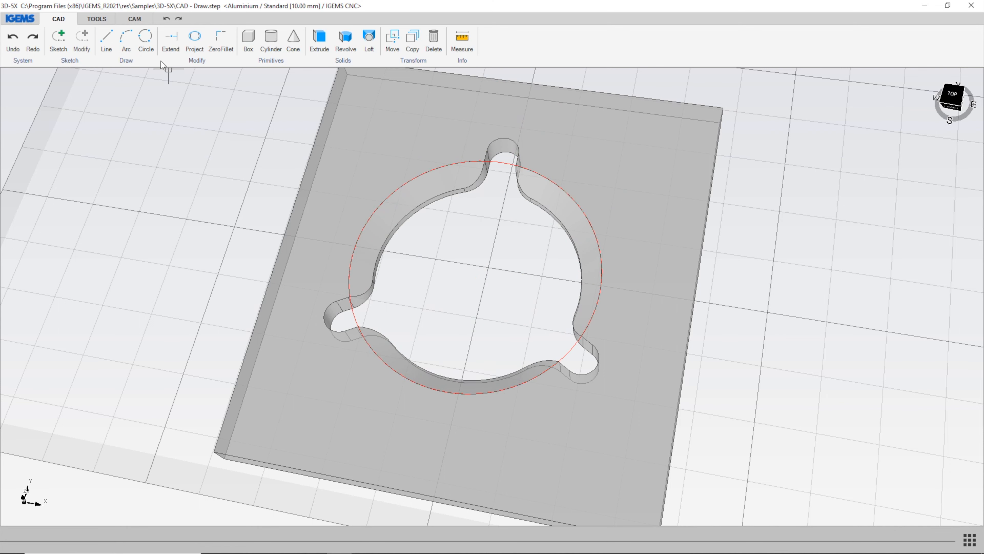
Draw a second three-point circle through the lower edge of the opening's bevel.
{"action": "left_click", "coordinate": [145, 39]}
{"action": "scroll", "coordinate": [430, 201], "scroll_direction": "up", "scroll_amount": 3}
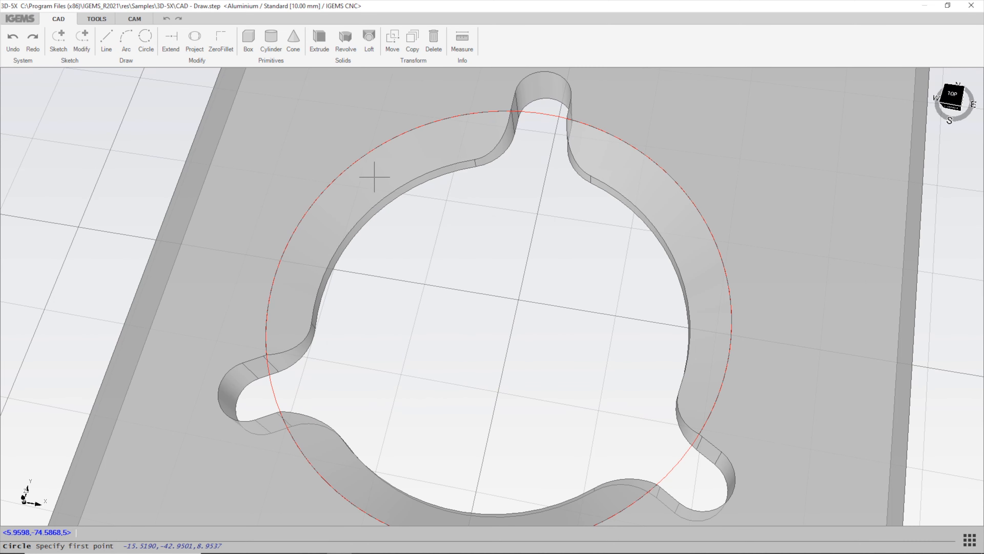
{"action": "left_click", "coordinate": [389, 192]}
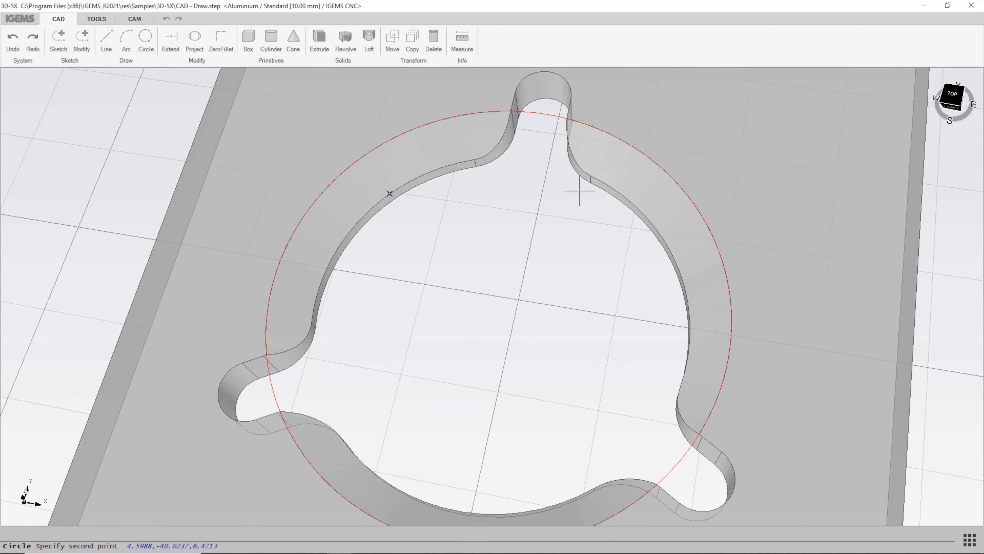
{"action": "left_click", "coordinate": [607, 185]}
{"action": "left_click", "coordinate": [683, 265]}
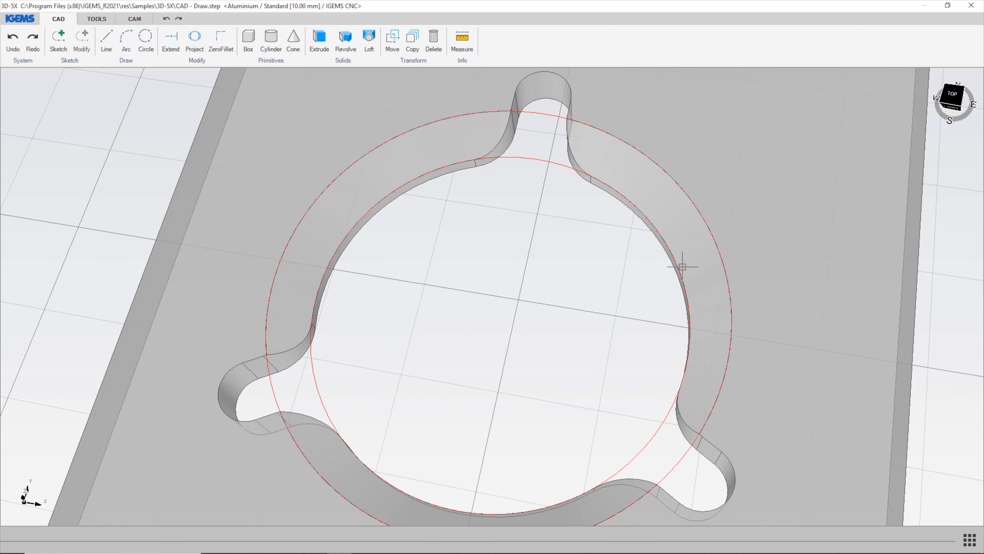
Create closed toolpath curves from the upper and lower drawn circles, and highlight each one to check it.
{"action": "scroll", "coordinate": [578, 245], "scroll_direction": "down", "scroll_amount": 2}
{"action": "middle_click_drag", "start_coordinate": [571, 298], "coordinate": [600, 214]}
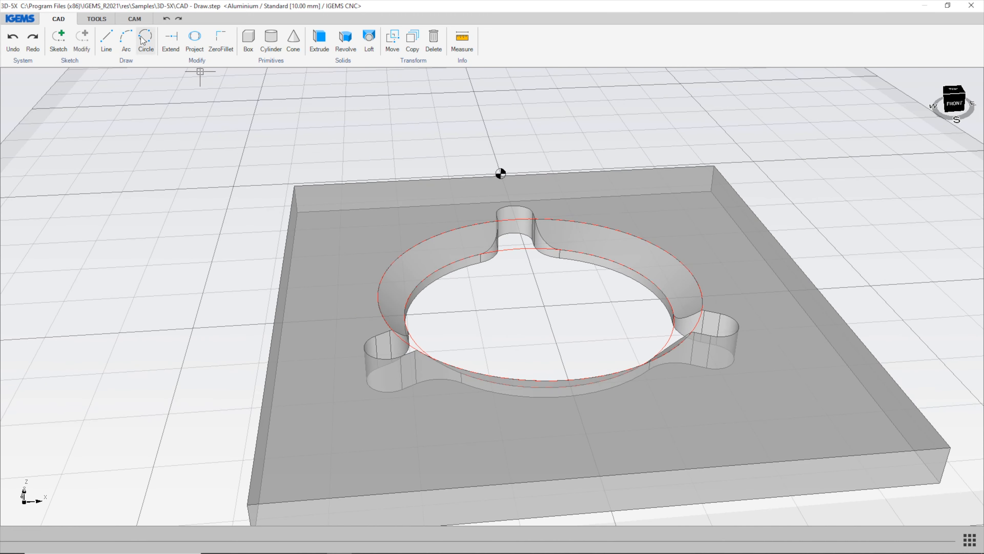
{"action": "left_click", "coordinate": [138, 19]}
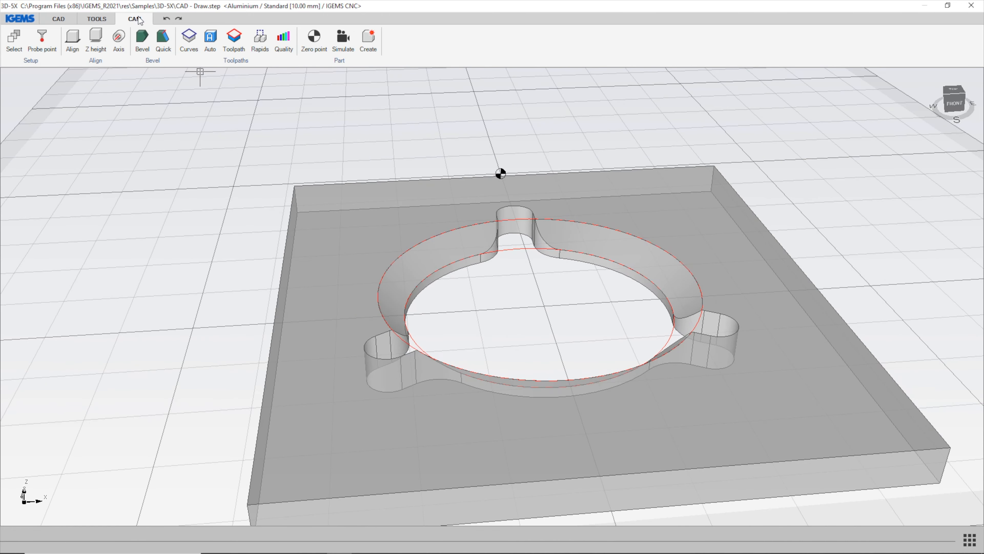
{"action": "left_click", "coordinate": [190, 41]}
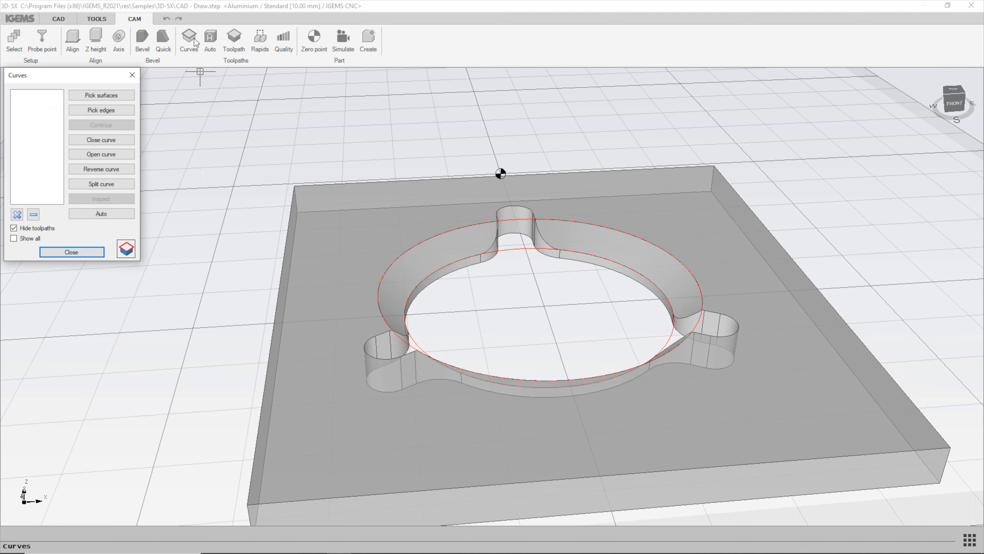
{"action": "left_click", "coordinate": [94, 111]}
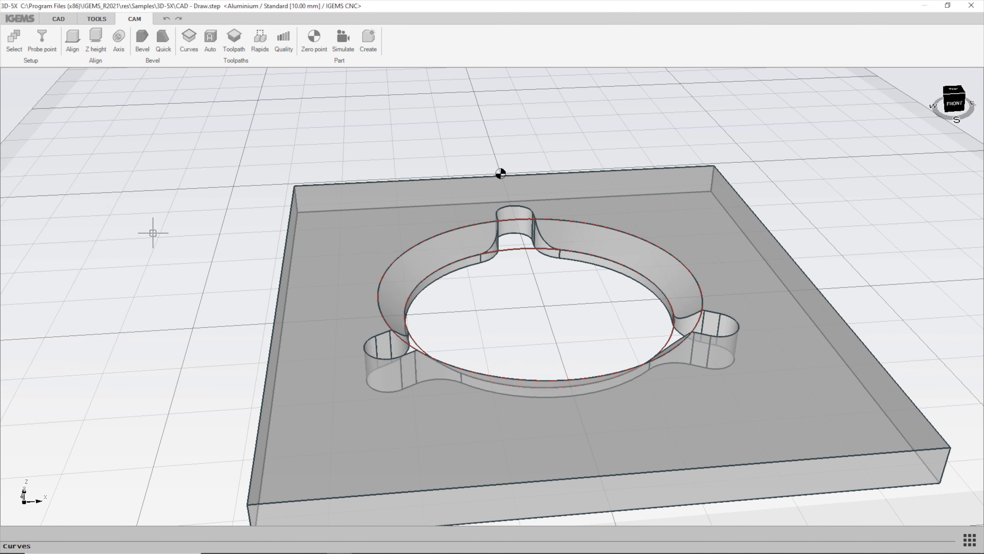
{"action": "left_click", "coordinate": [514, 238]}
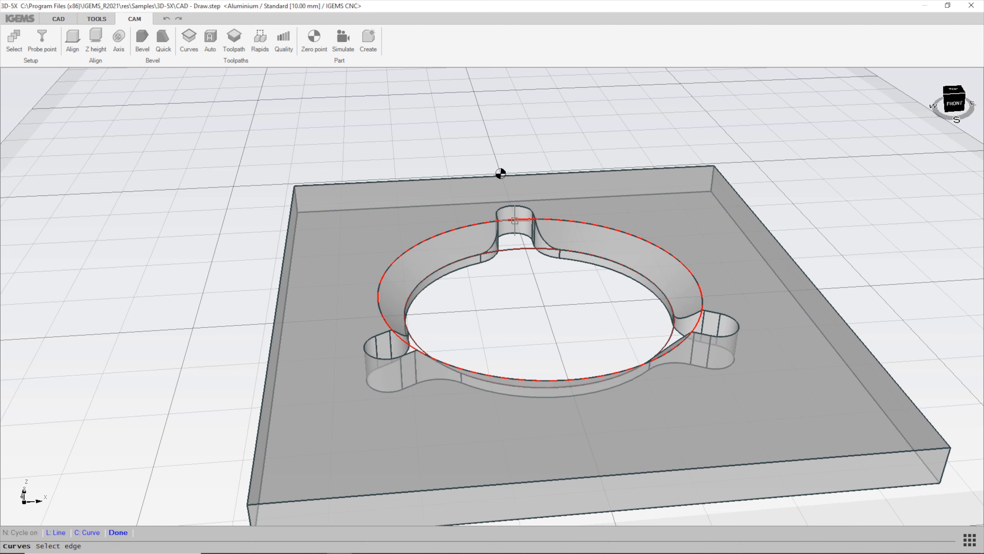
{"action": "left_click", "coordinate": [516, 248]}
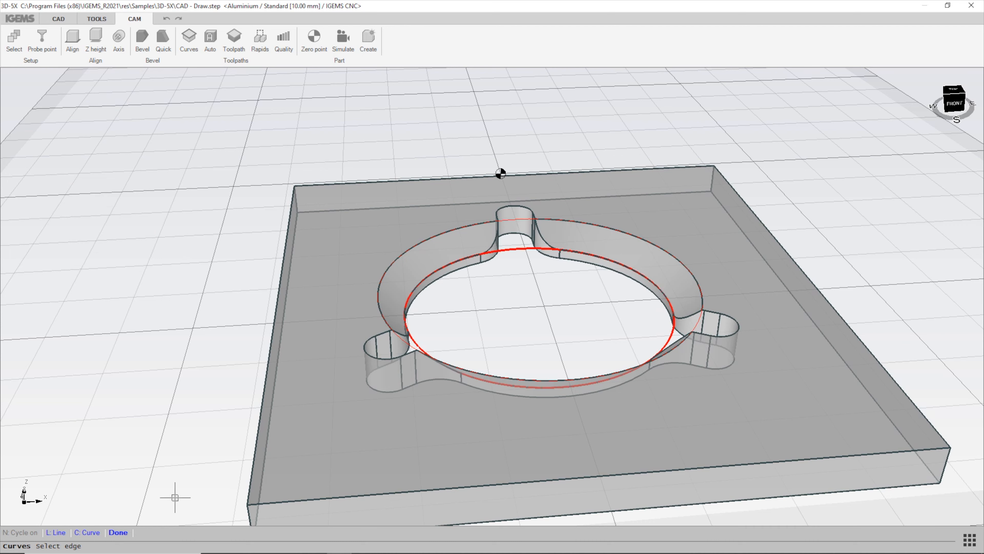
{"action": "left_click", "coordinate": [118, 532]}
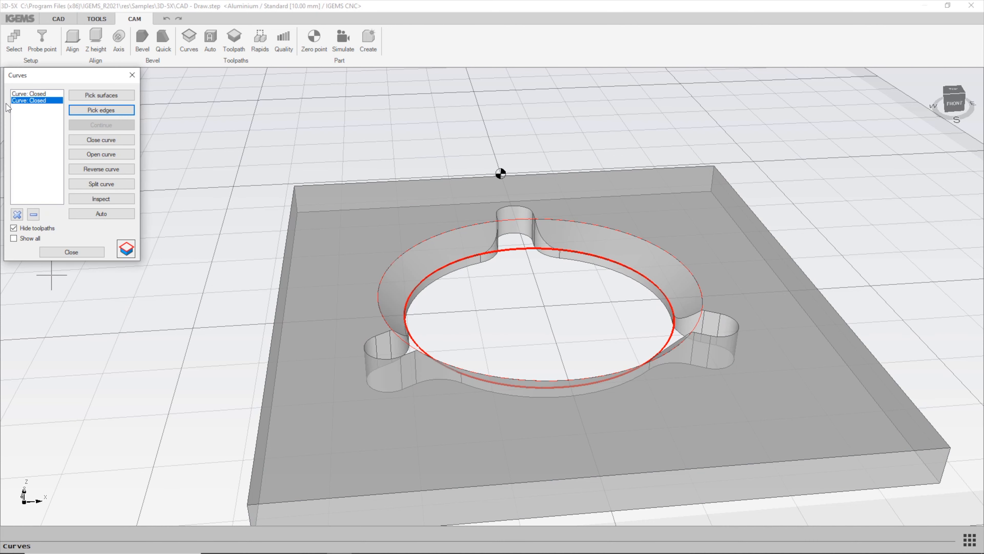
{"action": "left_click", "coordinate": [34, 94]}
{"action": "left_click", "coordinate": [37, 101]}
{"action": "left_click", "coordinate": [36, 94]}
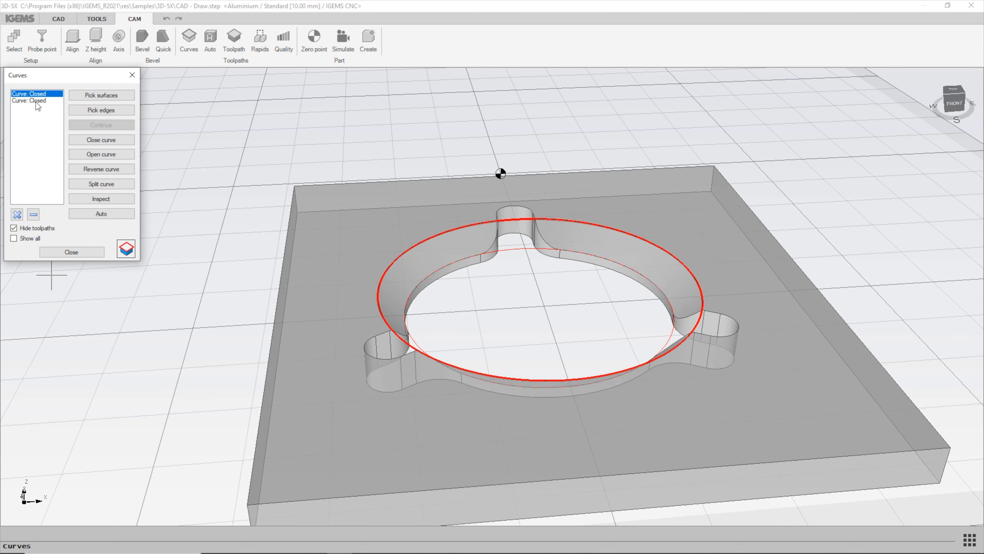
{"action": "left_click", "coordinate": [36, 100]}
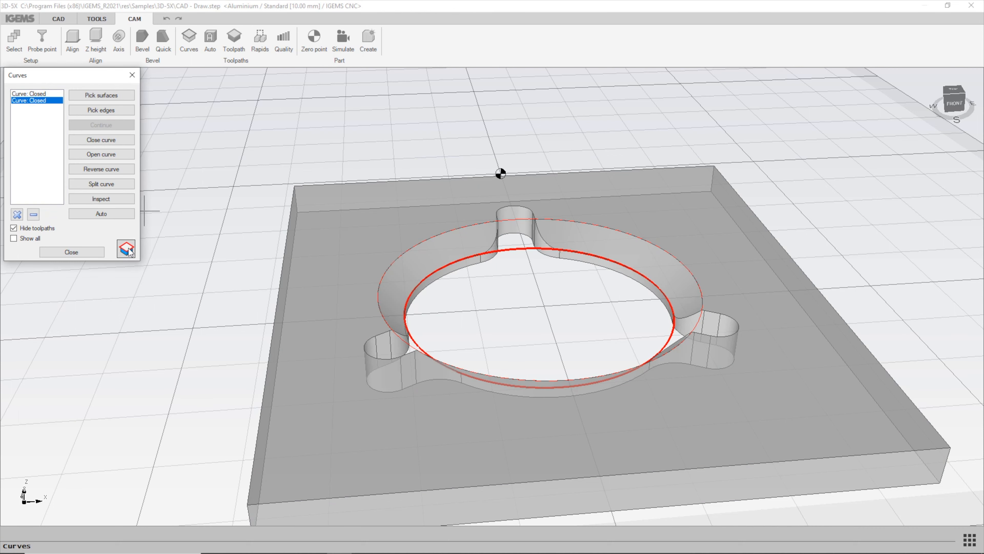
Add a ruled toolpath between the upper and lower circles, with its start point on the upper circle at the rear notch.
{"action": "left_click", "coordinate": [126, 249]}
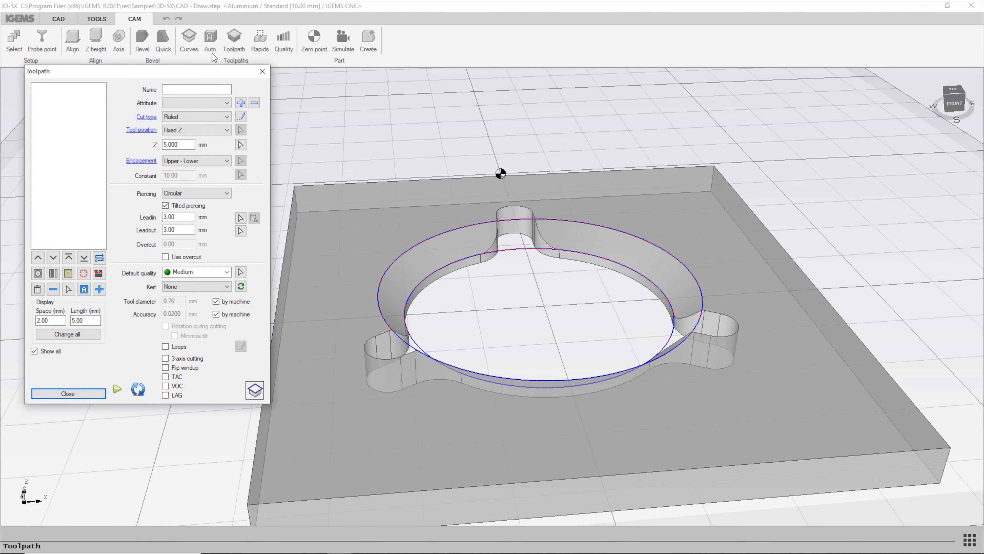
{"action": "left_click", "coordinate": [100, 294]}
{"action": "left_click", "coordinate": [100, 293]}
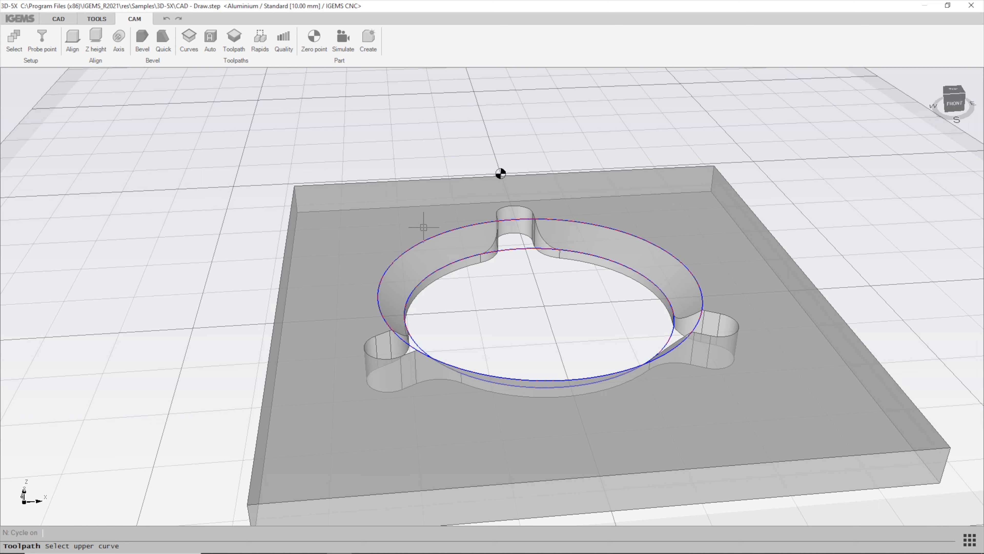
{"action": "left_click", "coordinate": [516, 218]}
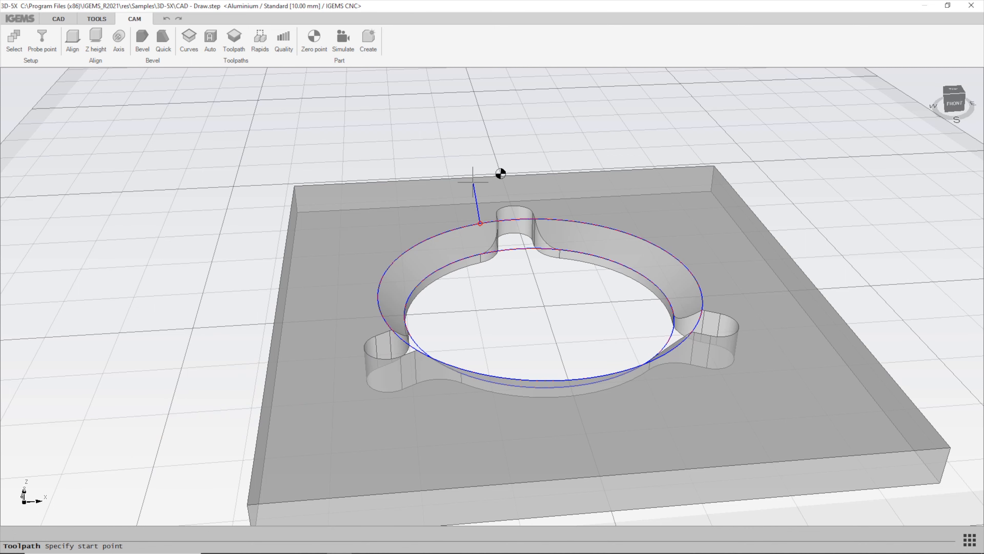
{"action": "left_click", "coordinate": [519, 213]}
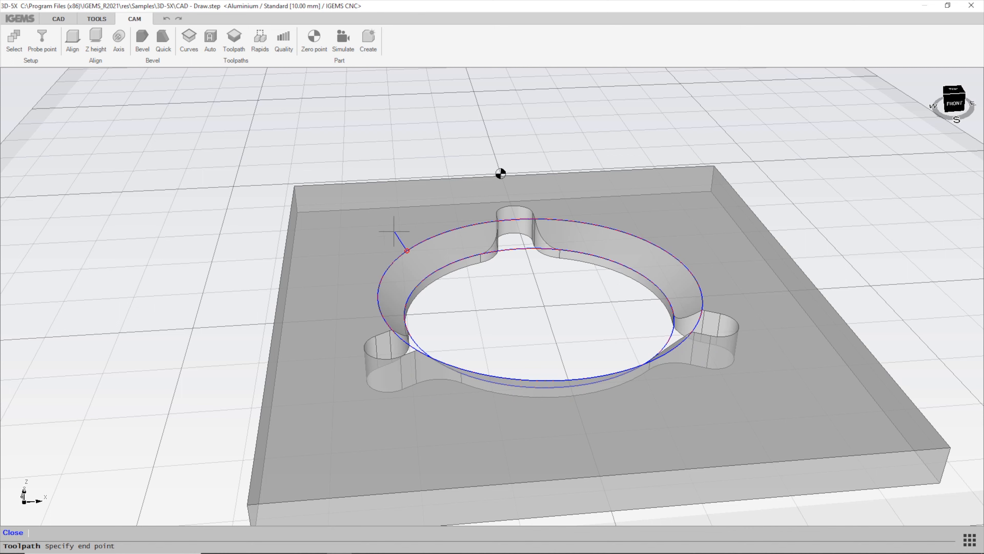
{"action": "left_click", "coordinate": [385, 303]}
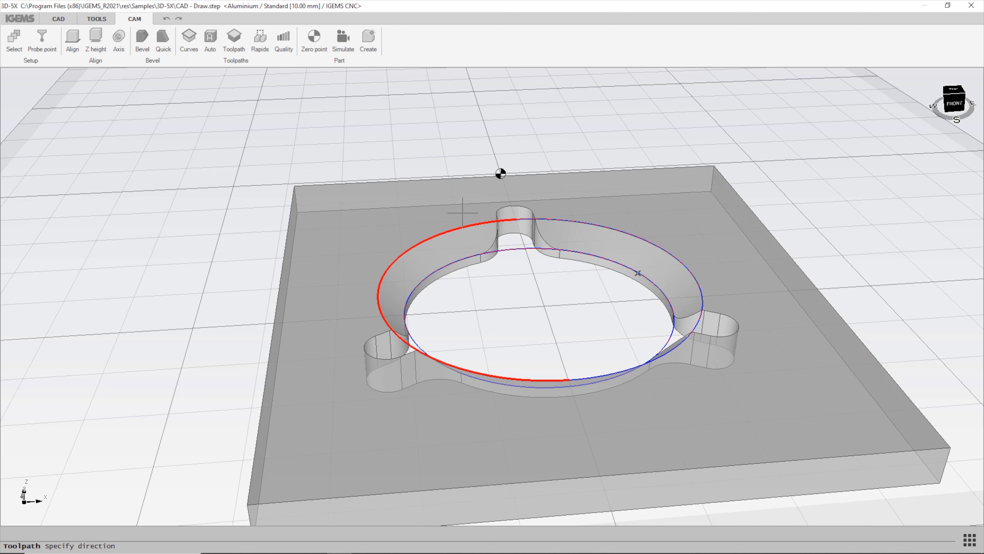
{"action": "left_click", "coordinate": [630, 238]}
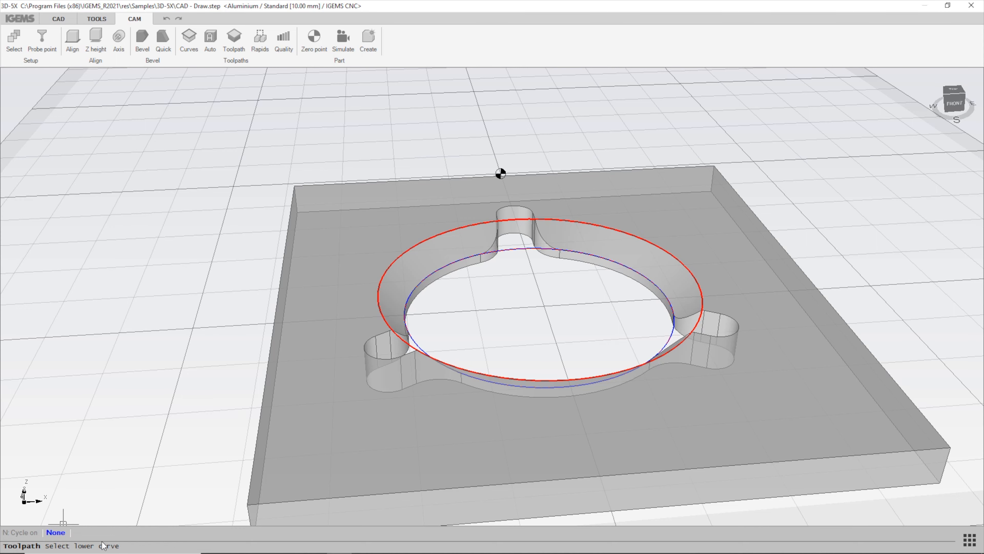
{"action": "left_click", "coordinate": [518, 248]}
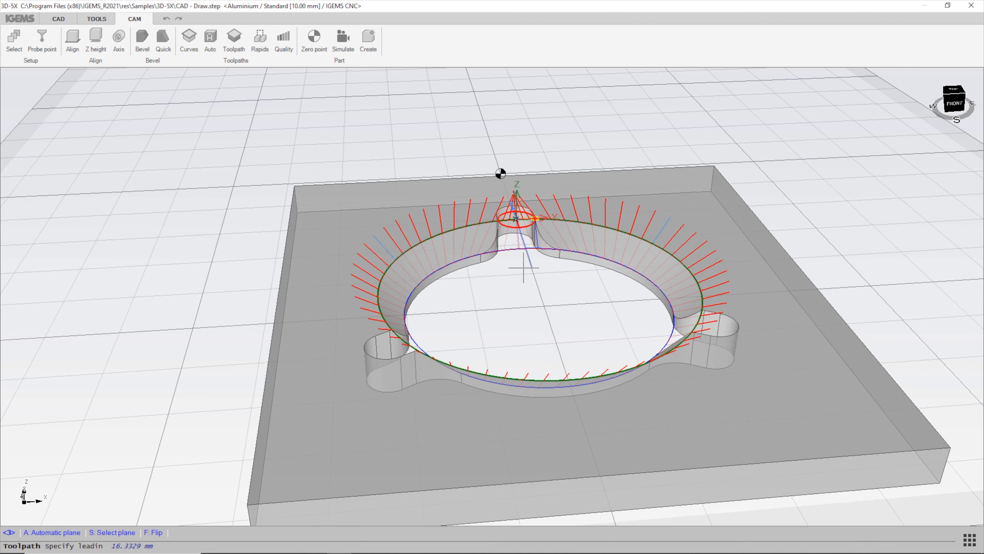
Place a lead-in of about 1.76 mm and a 3 mm lead-out inside the opening's rear notch.
{"action": "right_click_drag", "start_coordinate": [518, 248], "coordinate": [521, 380]}
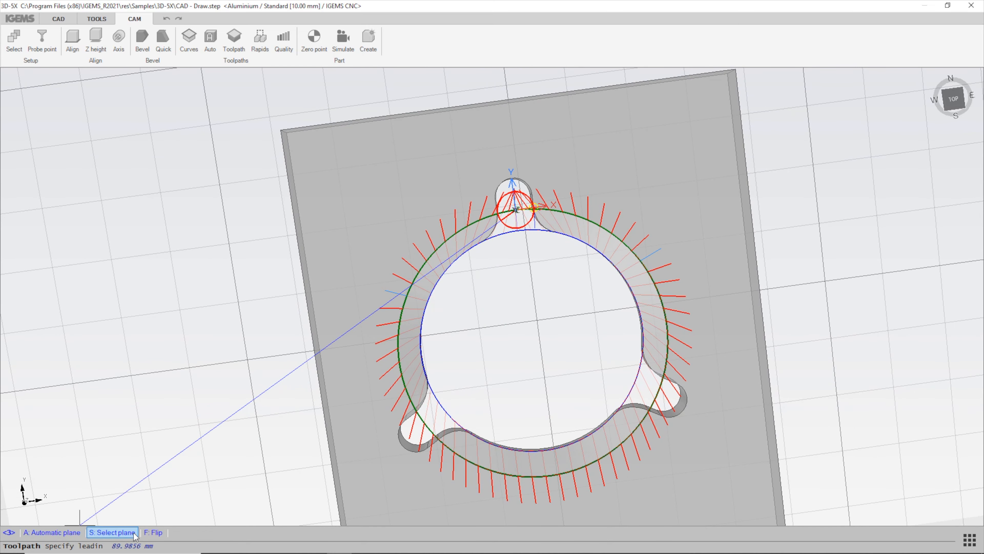
{"action": "scroll", "coordinate": [515, 210], "scroll_direction": "up", "scroll_amount": 5}
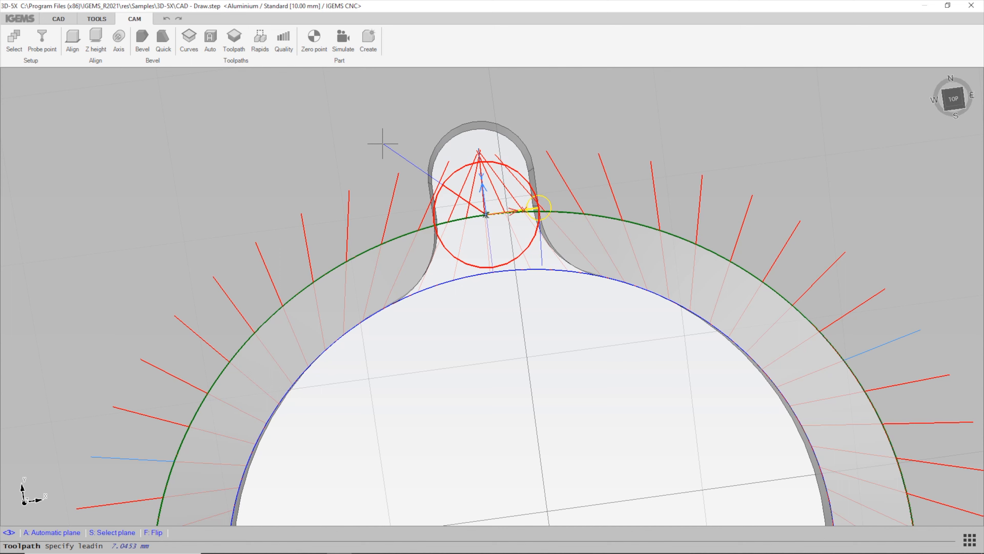
{"action": "left_click", "coordinate": [462, 194]}
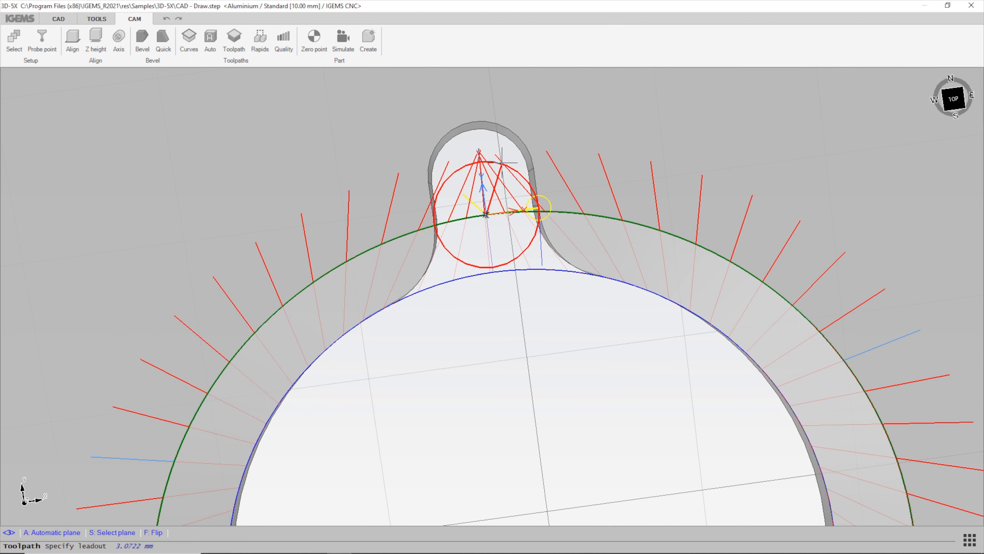
{"action": "left_click", "coordinate": [538, 208]}
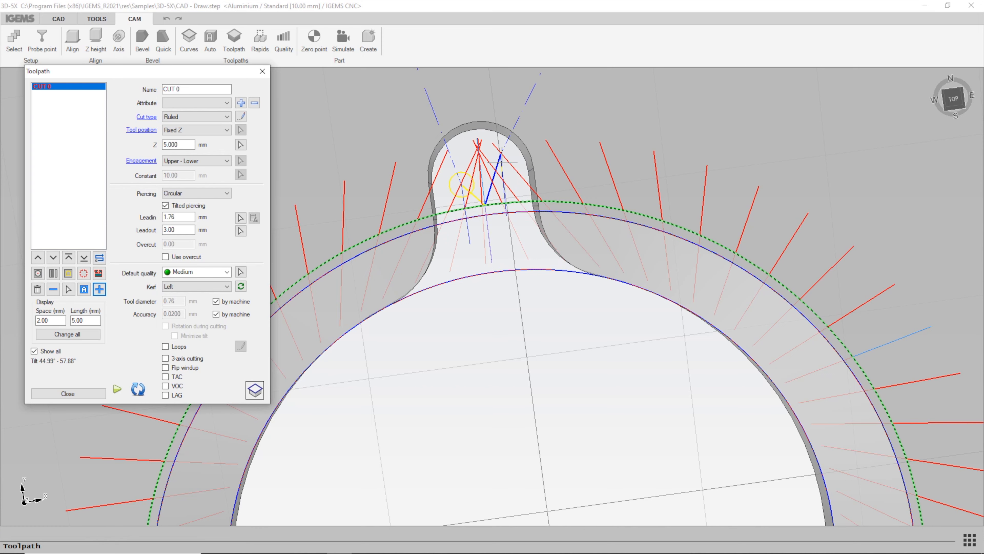
Set the kerf compensation of CUT 0 to Right.
{"action": "scroll", "coordinate": [511, 209], "scroll_direction": "up", "scroll_amount": 3}
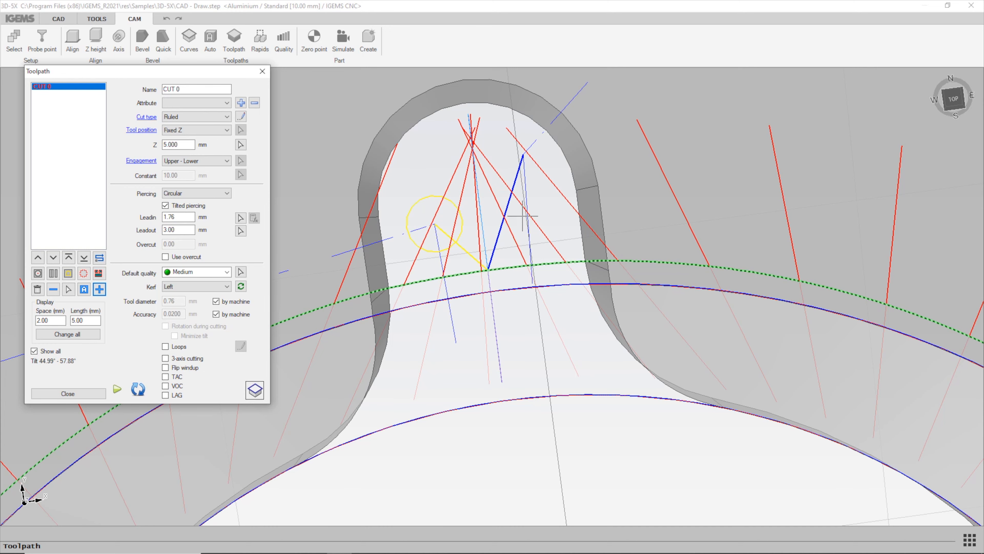
{"action": "middle_click_drag", "start_coordinate": [422, 238], "coordinate": [612, 324]}
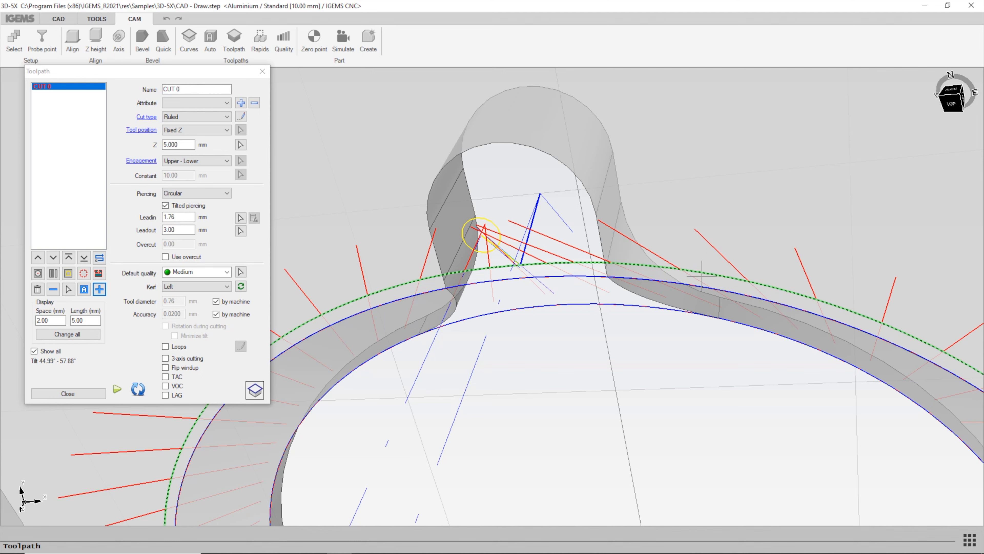
{"action": "left_click", "coordinate": [212, 291]}
{"action": "left_click", "coordinate": [207, 309]}
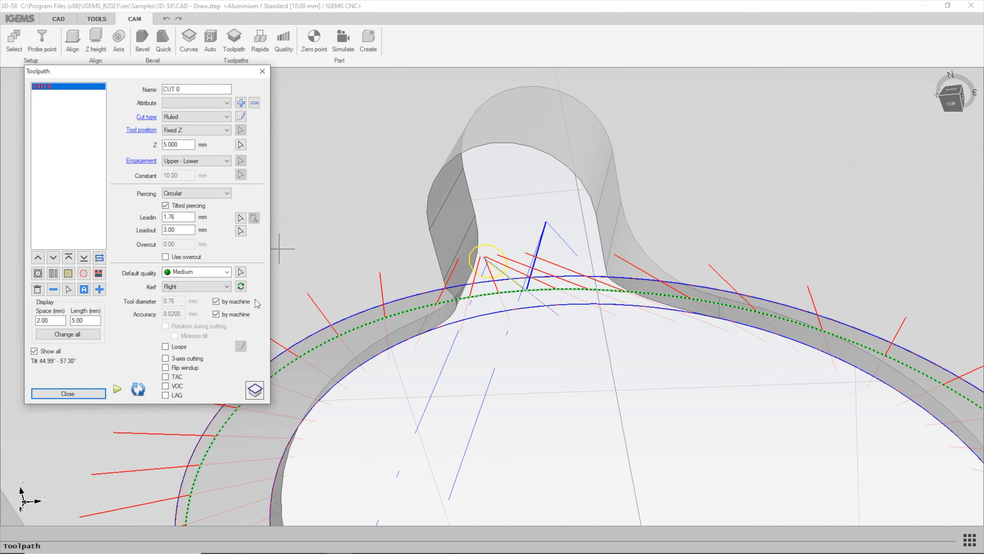
Open the tool vectors of CUT 0 for editing and delete all of them except the first.
{"action": "middle_click_drag", "start_coordinate": [761, 306], "coordinate": [578, 256]}
{"action": "scroll", "coordinate": [579, 257], "scroll_direction": "down", "scroll_amount": 5}
{"action": "middle_click_drag", "start_coordinate": [582, 341], "coordinate": [511, 192]}
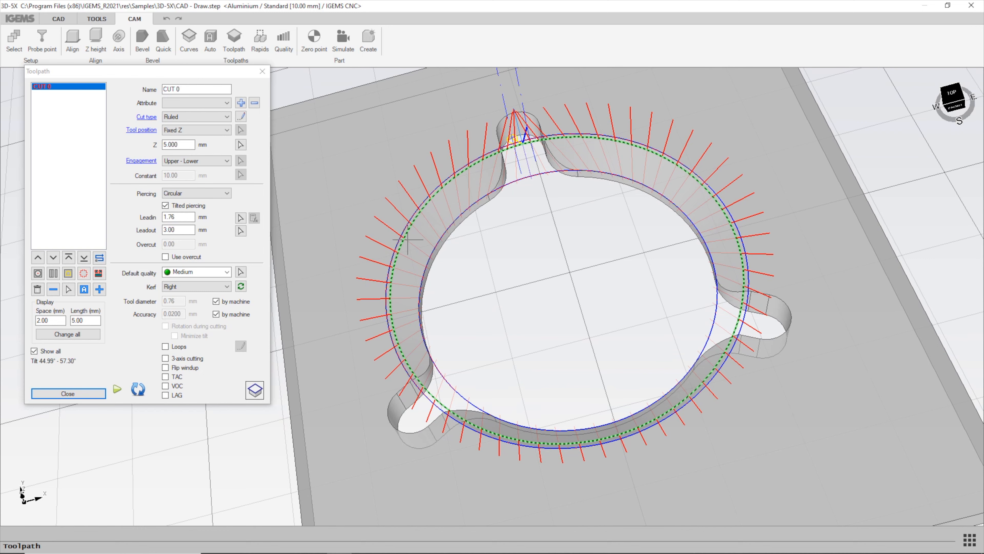
{"action": "middle_click_drag", "start_coordinate": [507, 433], "coordinate": [424, 224]}
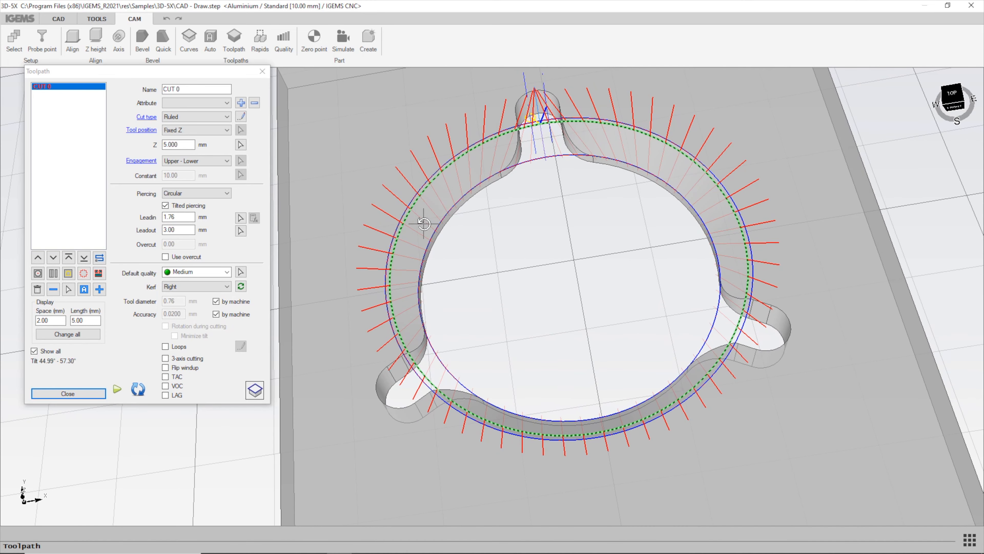
{"action": "left_click", "coordinate": [240, 117]}
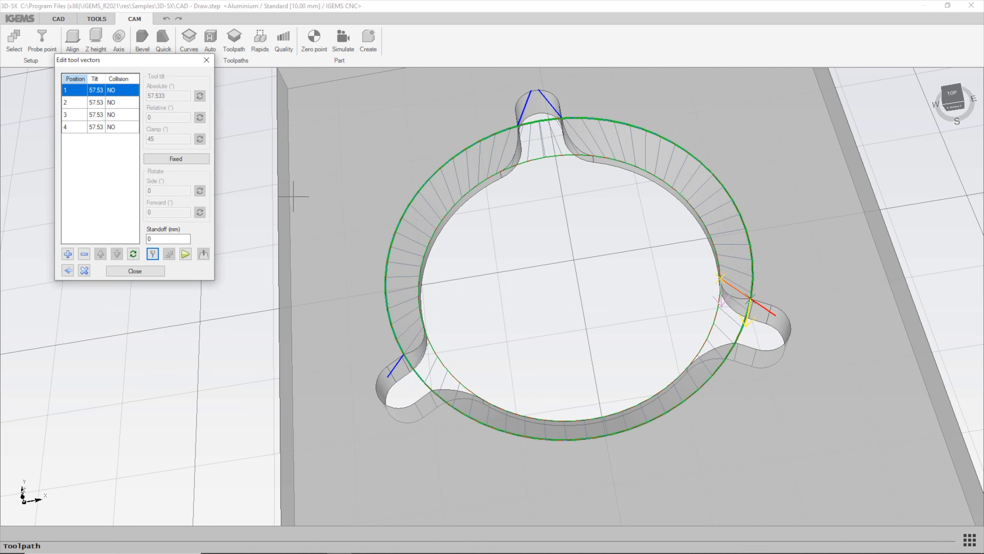
{"action": "left_click", "coordinate": [84, 271]}
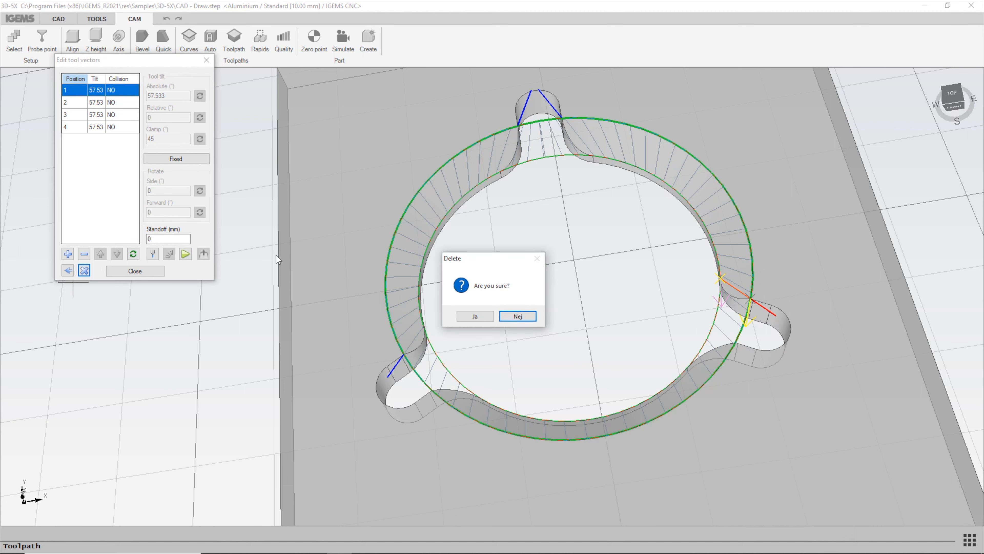
{"action": "left_click", "coordinate": [474, 316]}
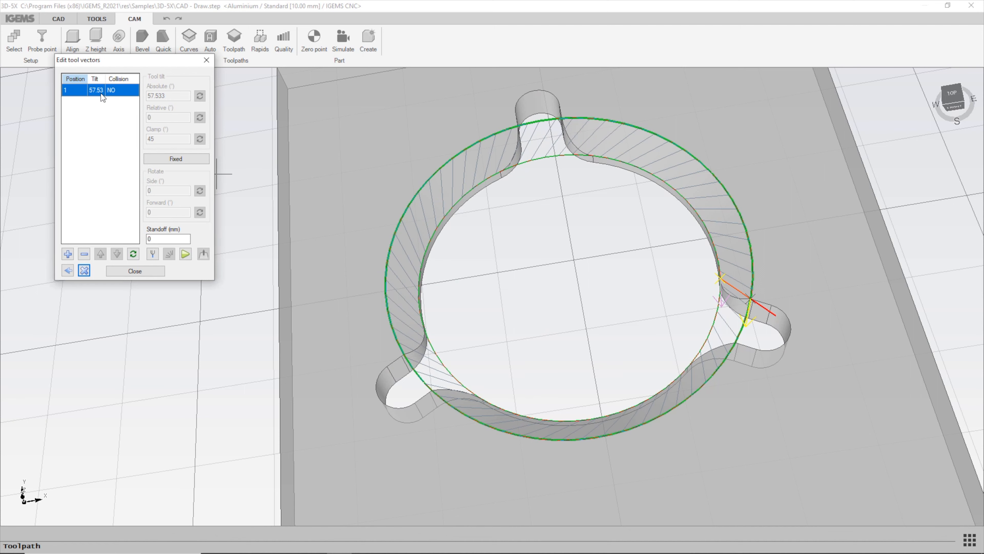
Modify the remaining tool vector so that it aims at the closest point on the lower circle.
{"action": "left_click", "coordinate": [154, 256]}
{"action": "scroll", "coordinate": [354, 248], "scroll_direction": "down", "scroll_amount": 5}
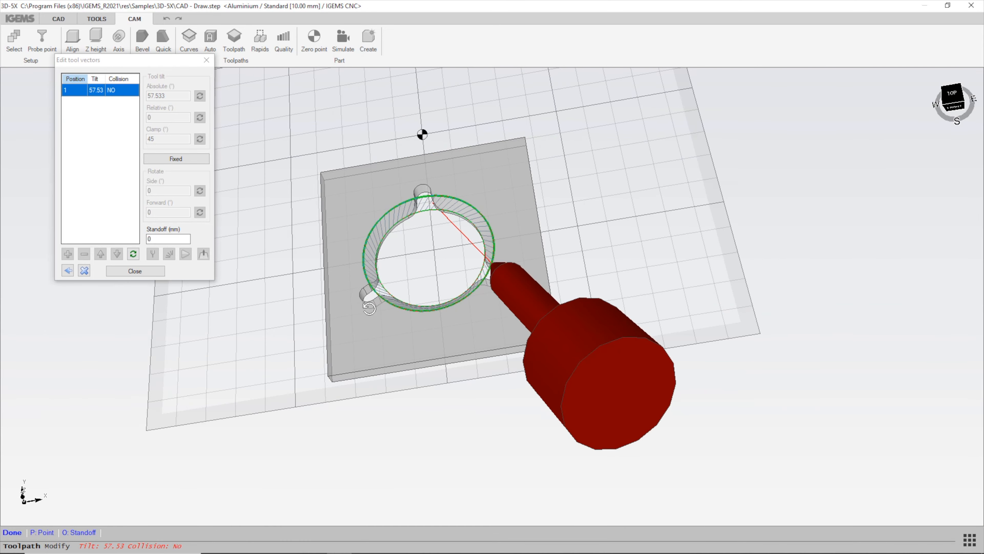
{"action": "middle_click_drag", "start_coordinate": [369, 308], "coordinate": [451, 252]}
{"action": "middle_click_drag", "start_coordinate": [374, 247], "coordinate": [375, 296]}
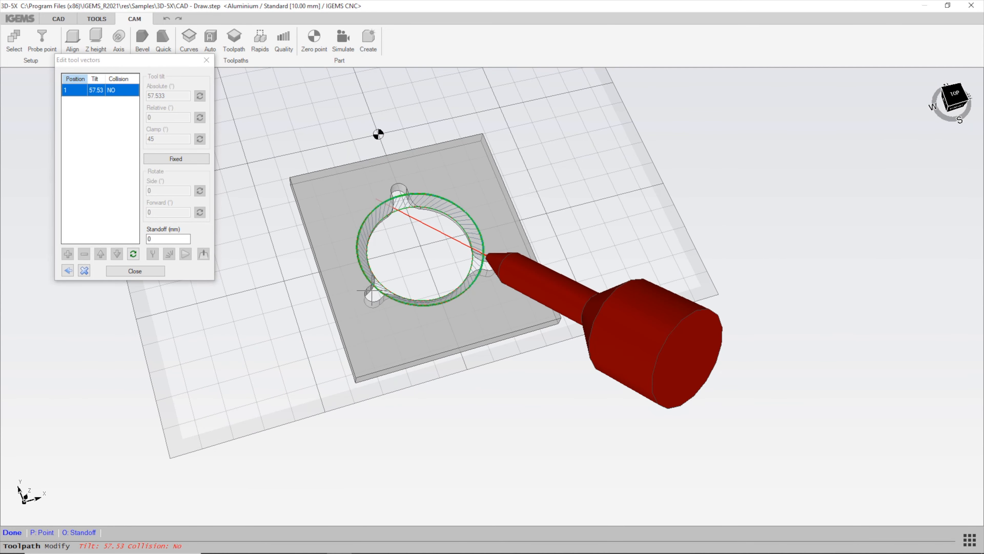
{"action": "scroll", "coordinate": [374, 295], "scroll_direction": "up", "scroll_amount": 3}
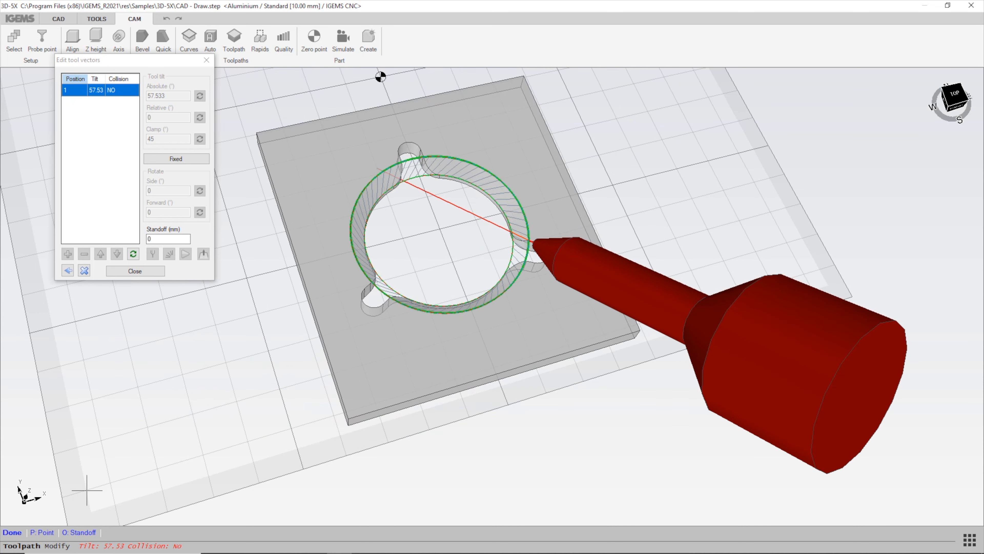
{"action": "left_click", "coordinate": [48, 533]}
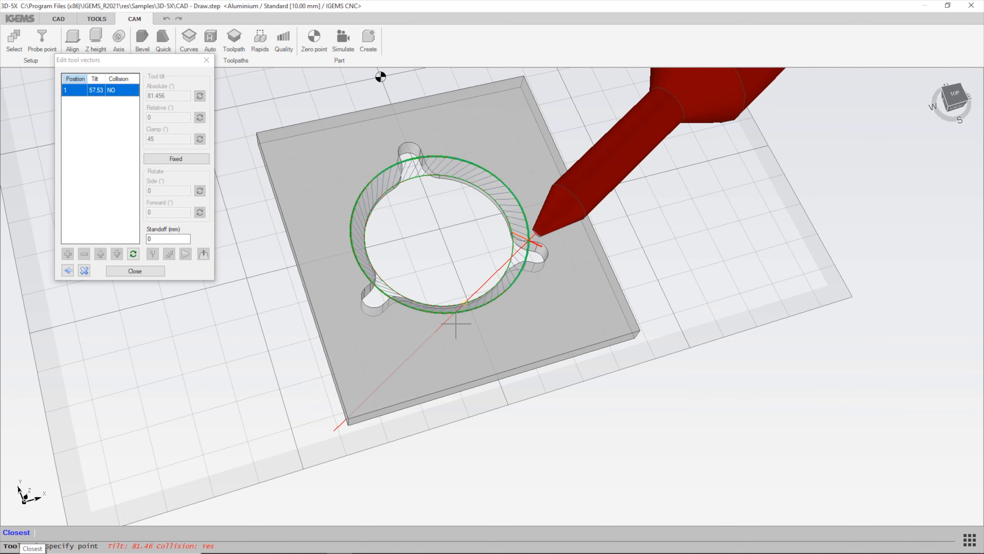
{"action": "scroll", "coordinate": [497, 293], "scroll_direction": "up", "scroll_amount": 3}
{"action": "middle_click_drag", "start_coordinate": [550, 207], "coordinate": [540, 224]}
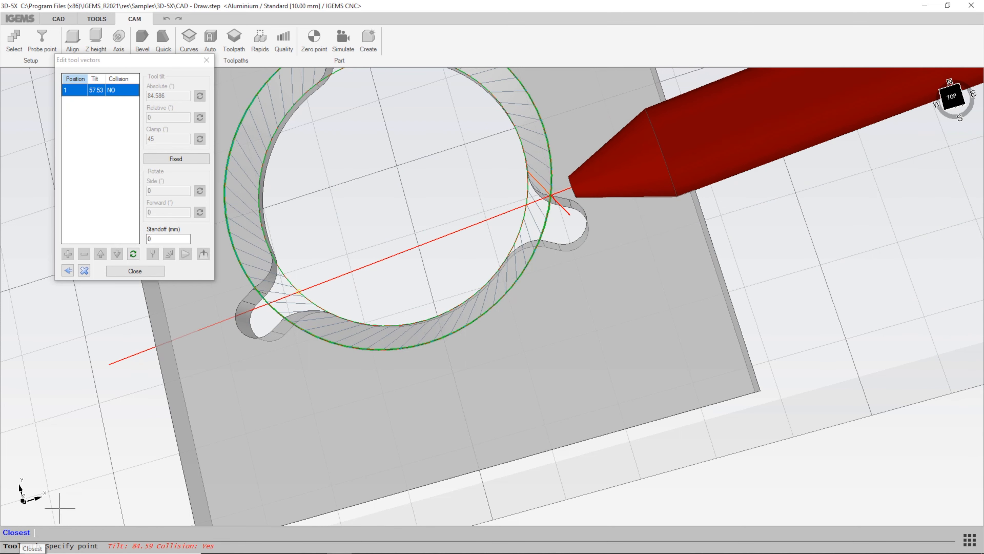
{"action": "left_click", "coordinate": [16, 532]}
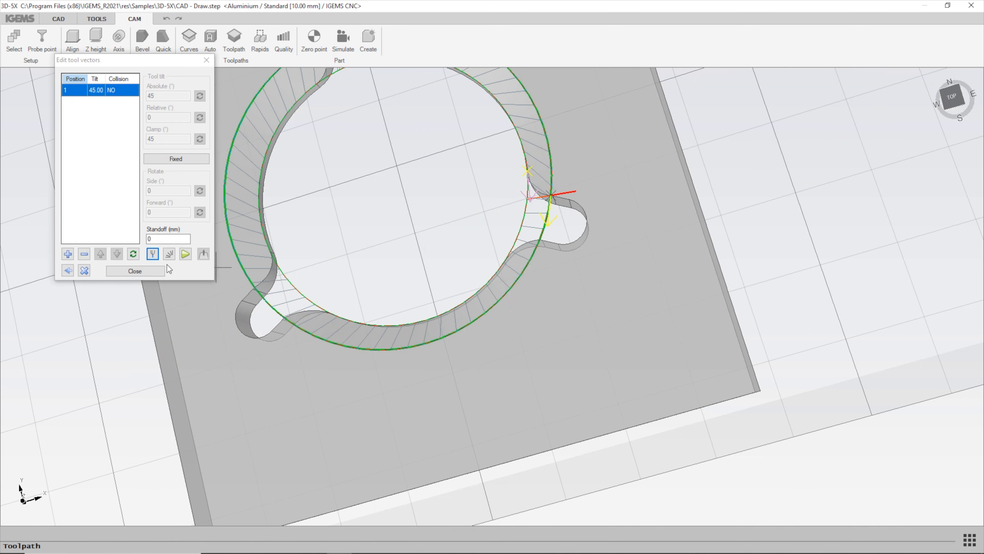
Recalculate the tool vectors around the opening and return to the toolpath settings.
{"action": "scroll", "coordinate": [382, 383], "scroll_direction": "down", "scroll_amount": 2}
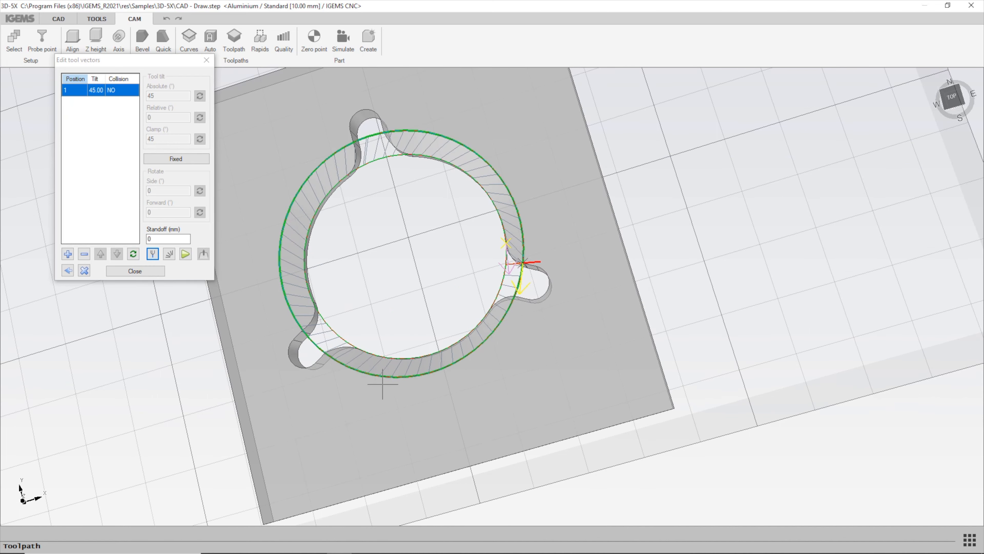
{"action": "left_click", "coordinate": [134, 255]}
{"action": "middle_click_drag", "start_coordinate": [548, 343], "coordinate": [265, 114]}
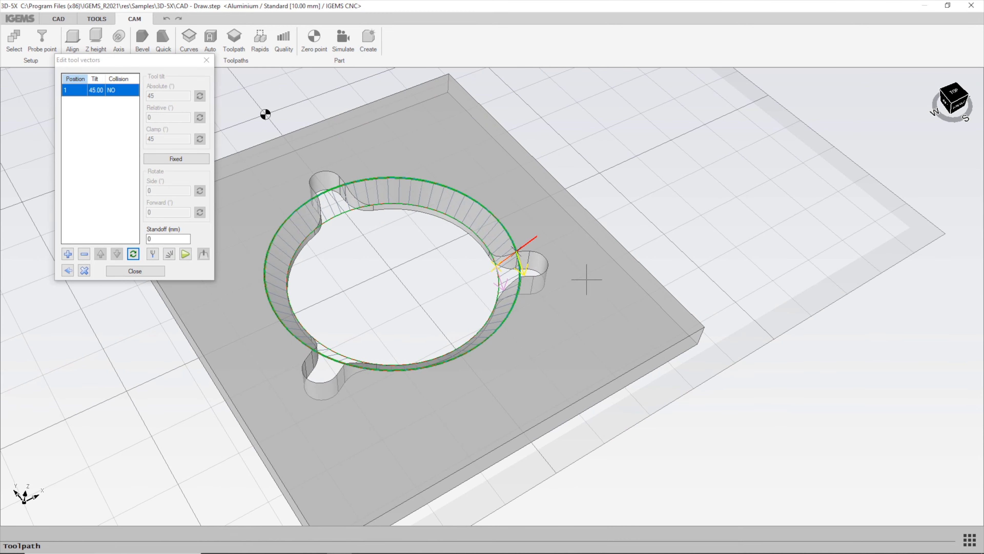
{"action": "left_click", "coordinate": [136, 275]}
Set the engagement of CUT 0 to Upper - Table / Plane, check the result, and close the toolpath settings.
{"action": "scroll", "coordinate": [438, 306], "scroll_direction": "up", "scroll_amount": 5}
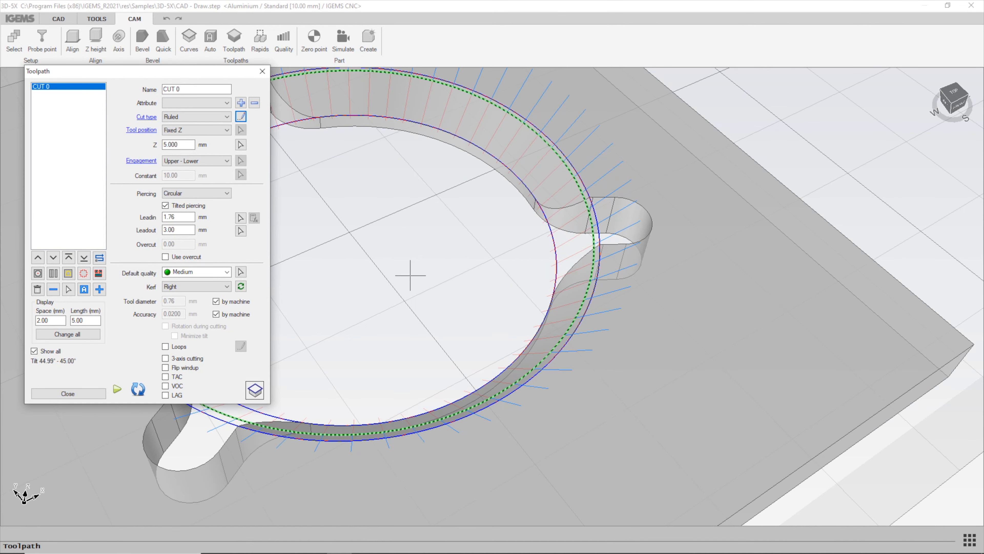
{"action": "scroll", "coordinate": [549, 345], "scroll_direction": "down", "scroll_amount": 6}
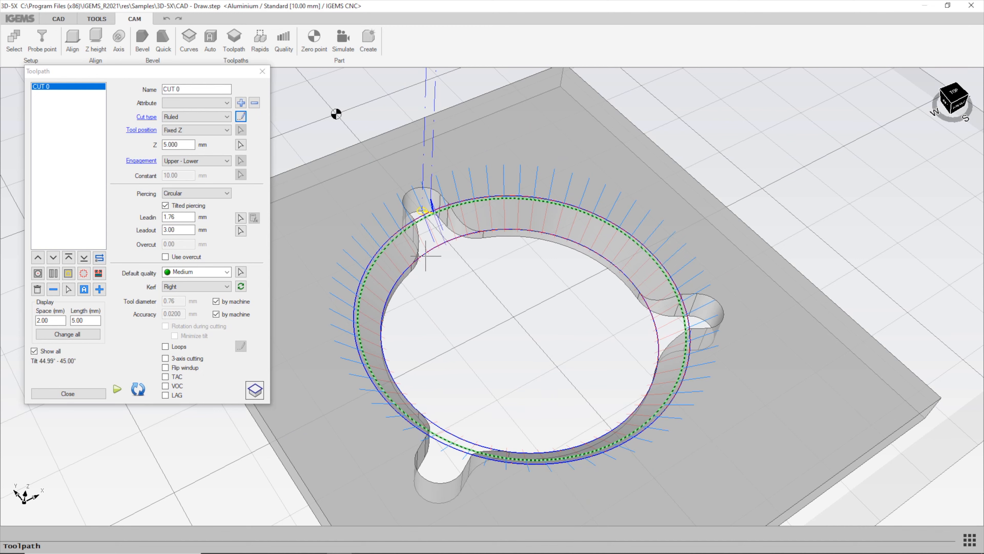
{"action": "scroll", "coordinate": [566, 228], "scroll_direction": "up", "scroll_amount": 3}
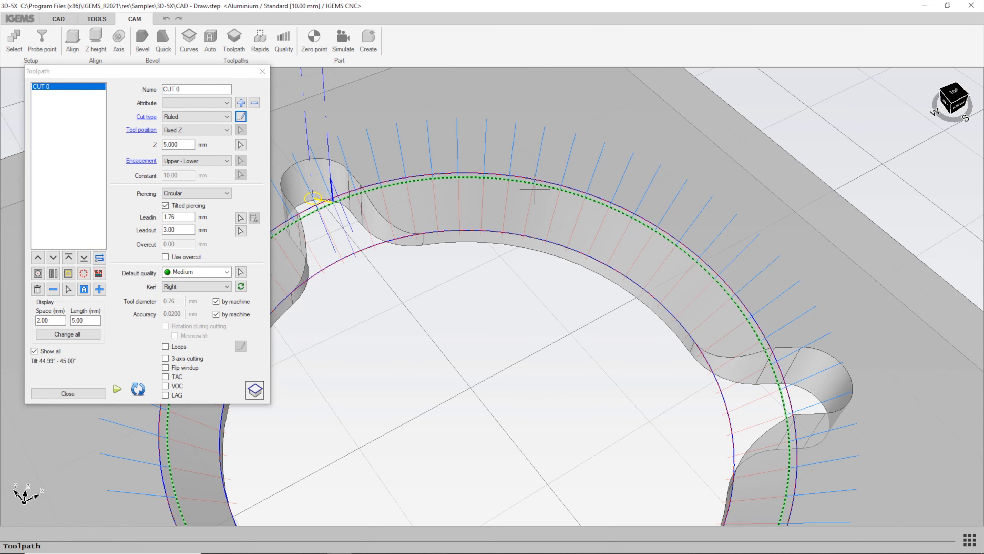
{"action": "scroll", "coordinate": [516, 264], "scroll_direction": "up", "scroll_amount": 3}
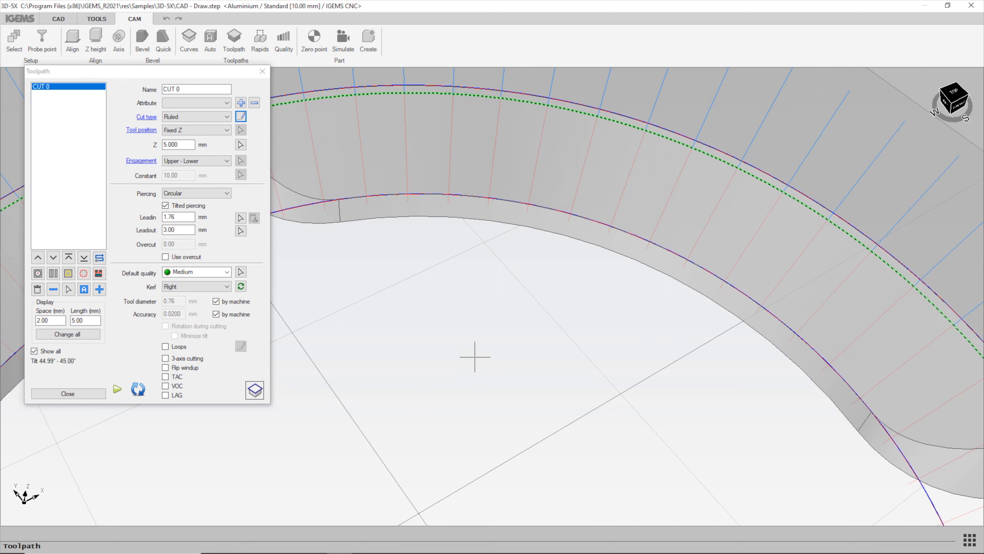
{"action": "scroll", "coordinate": [475, 356], "scroll_direction": "down", "scroll_amount": 5}
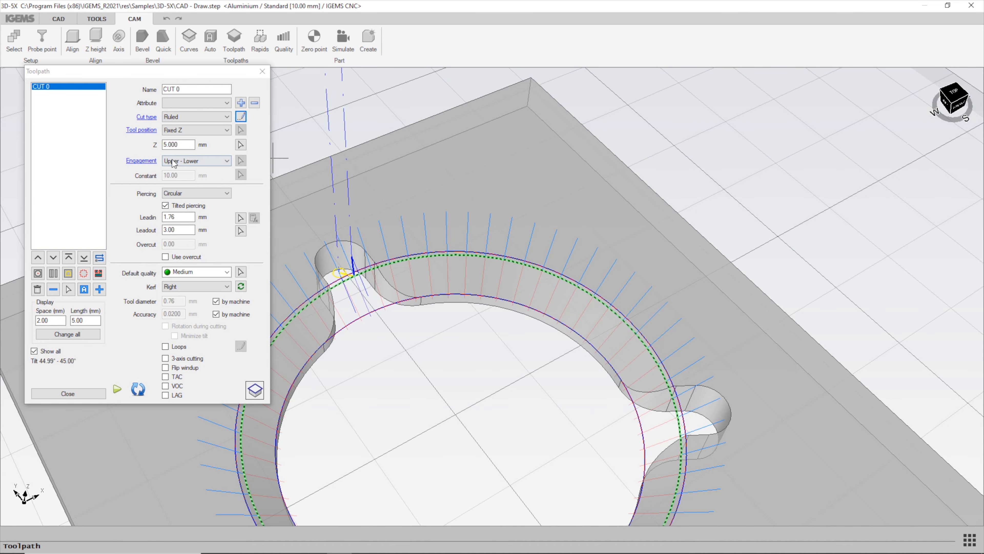
{"action": "left_click", "coordinate": [140, 161]}
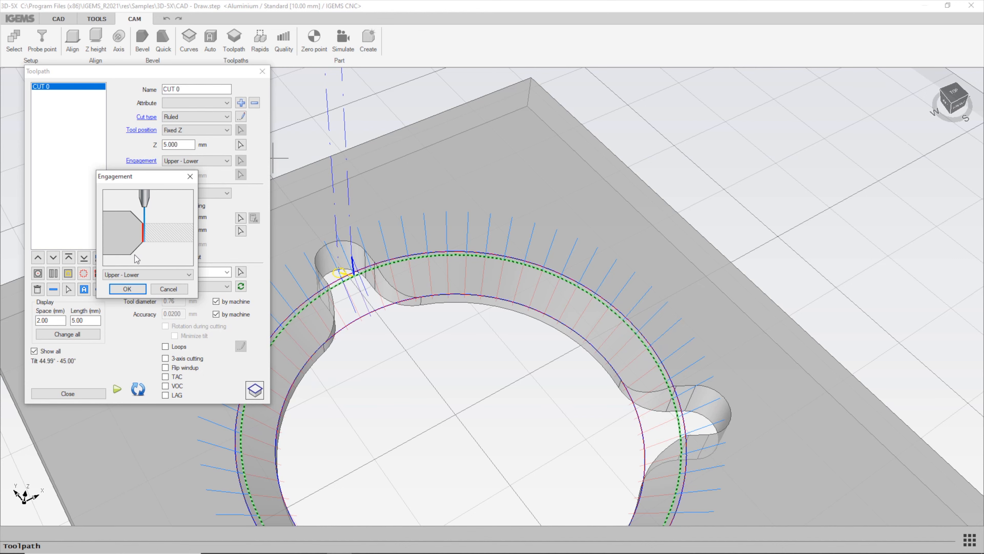
{"action": "left_click", "coordinate": [154, 273]}
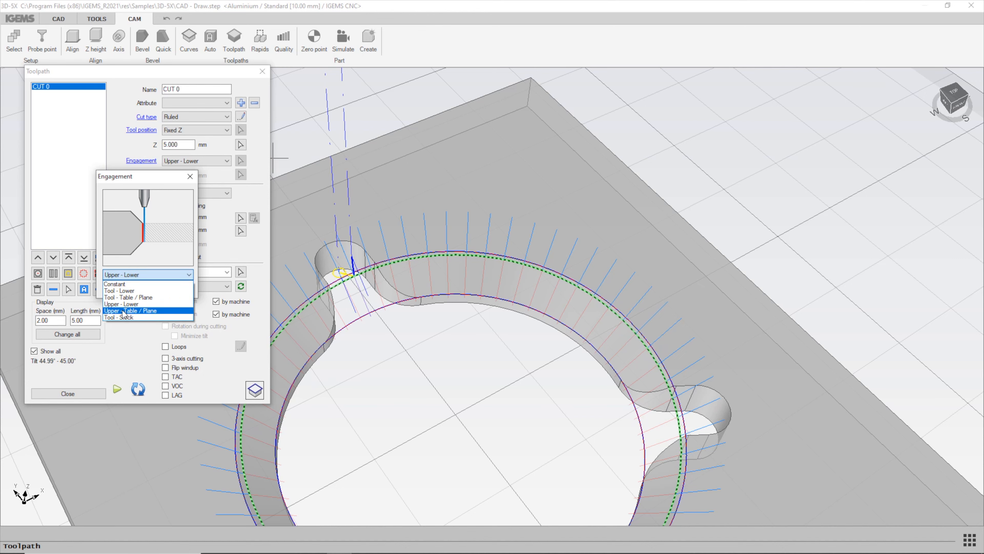
{"action": "left_click", "coordinate": [132, 311]}
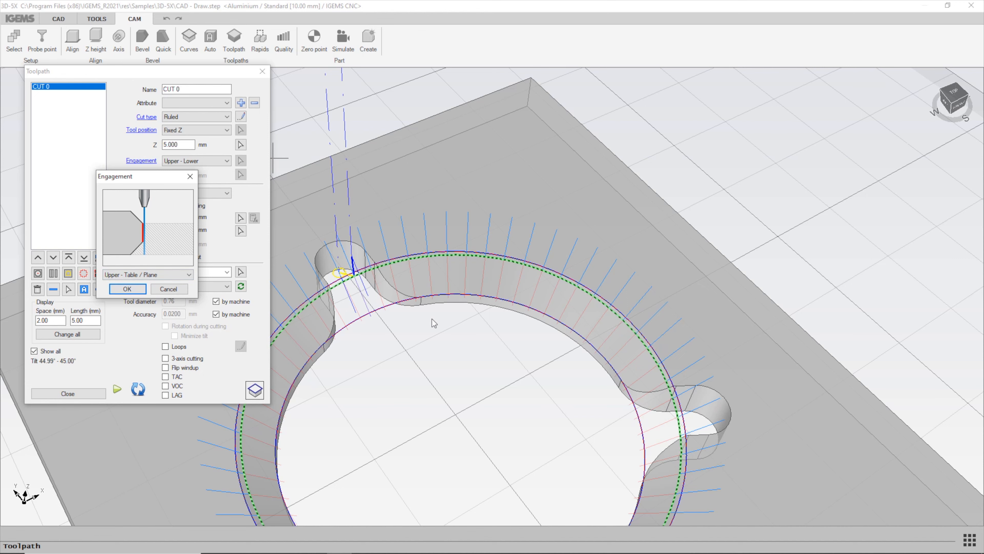
{"action": "left_click", "coordinate": [128, 289]}
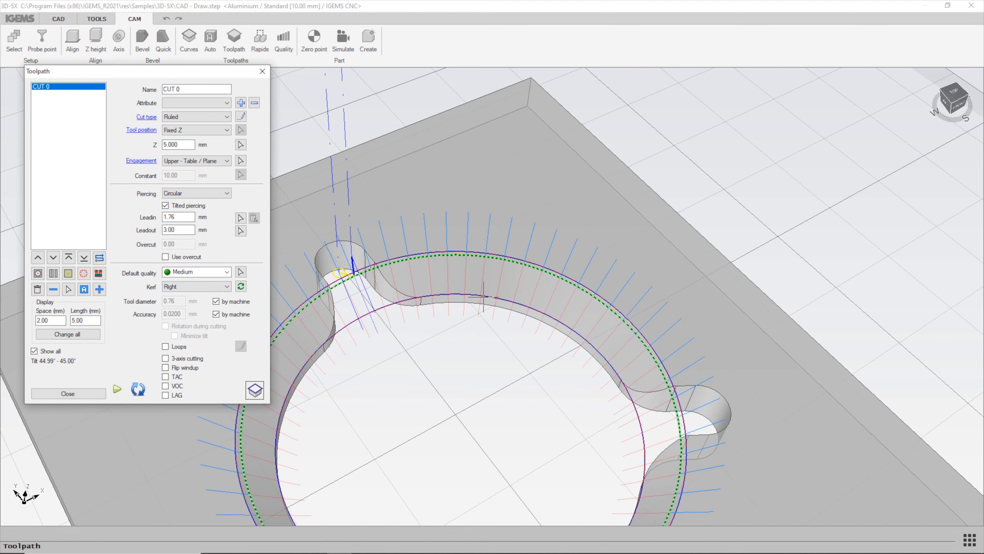
{"action": "scroll", "coordinate": [477, 312], "scroll_direction": "up", "scroll_amount": 2}
{"action": "mouse_move", "coordinate": [478, 329]}
{"action": "middle_mouse_down"}
{"action": "mouse_move", "coordinate": [479, 345]}
{"action": "mouse_move", "coordinate": [438, 251]}
{"action": "mouse_move", "coordinate": [417, 245]}
{"action": "mouse_move", "coordinate": [459, 279]}
{"action": "mouse_move", "coordinate": [479, 334]}
{"action": "middle_mouse_up"}
{"action": "scroll", "coordinate": [479, 339], "scroll_direction": "down", "scroll_amount": 3}
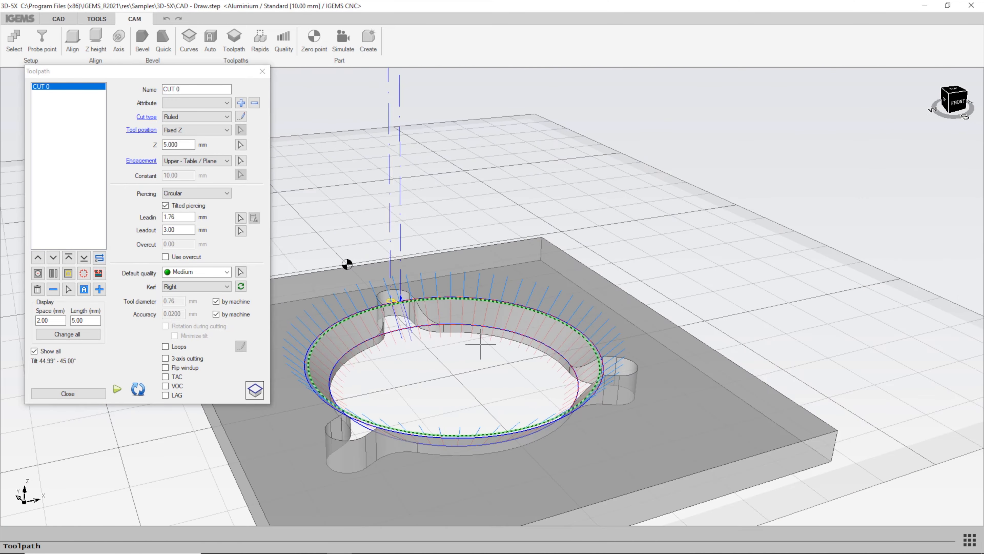
{"action": "scroll", "coordinate": [620, 335], "scroll_direction": "down", "scroll_amount": 1}
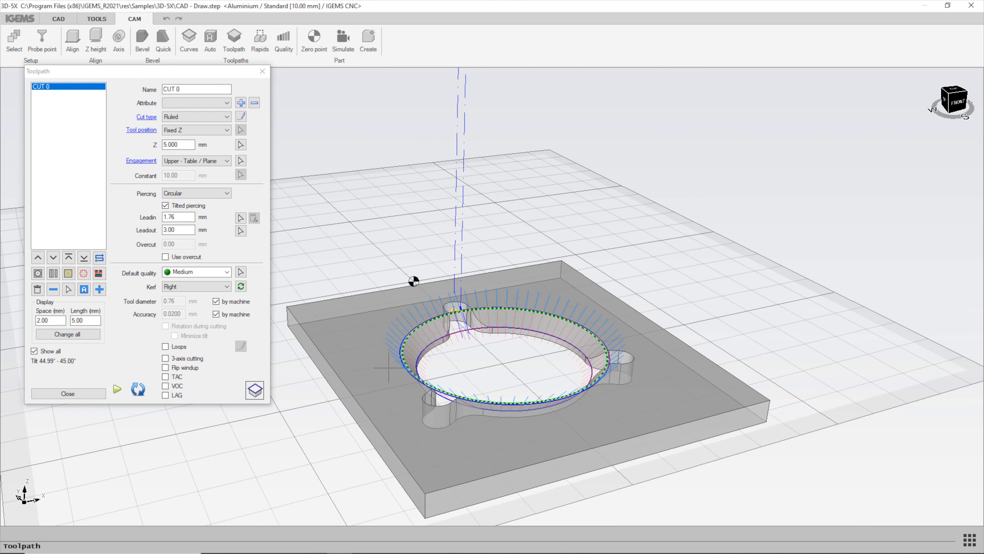
{"action": "left_click", "coordinate": [68, 393]}
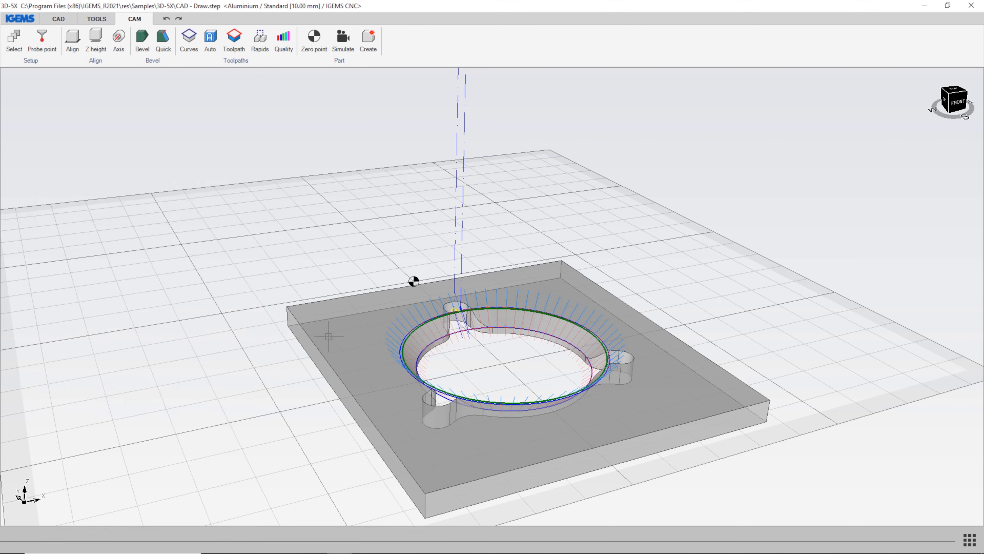
Create curves from the plate's bottom surface, covering its outer boundary and the lobed opening, and highlight the outer boundary curve.
{"action": "left_click", "coordinate": [189, 39]}
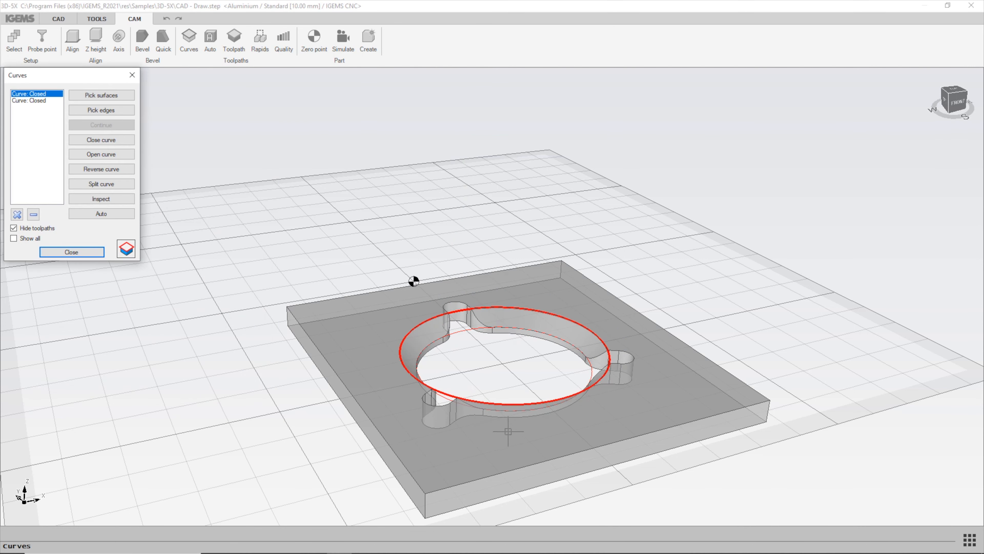
{"action": "middle_click_drag", "start_coordinate": [508, 432], "coordinate": [494, 285]}
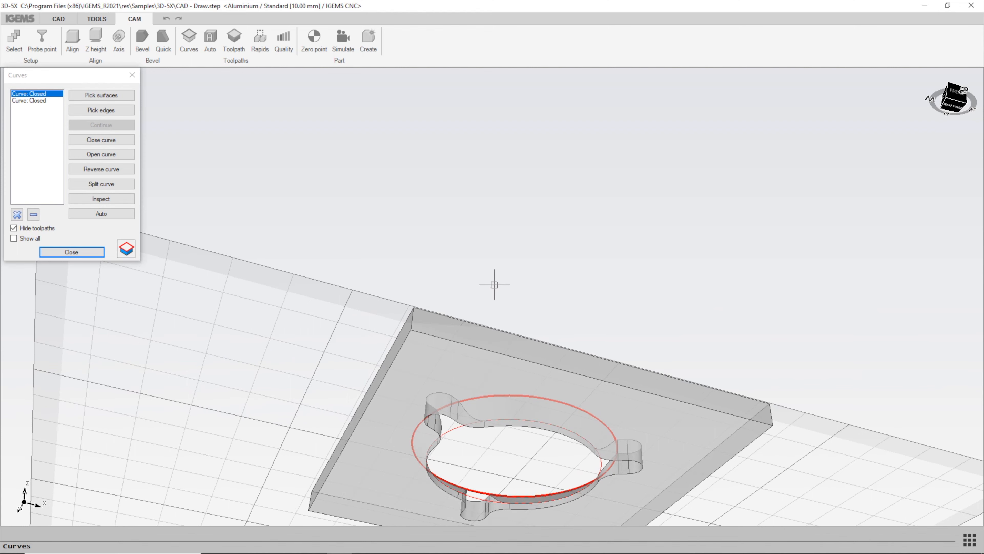
{"action": "left_click", "coordinate": [94, 96]}
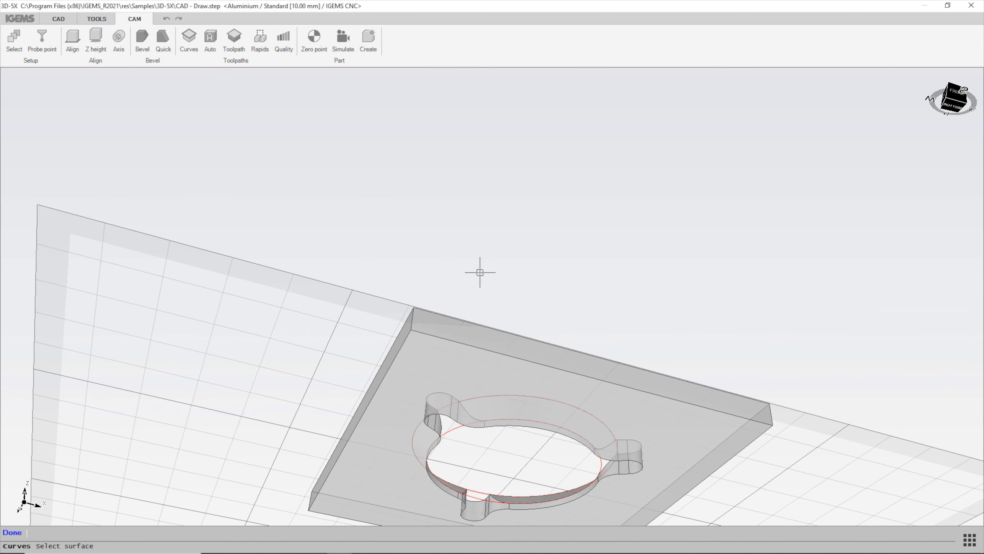
{"action": "left_click", "coordinate": [433, 364]}
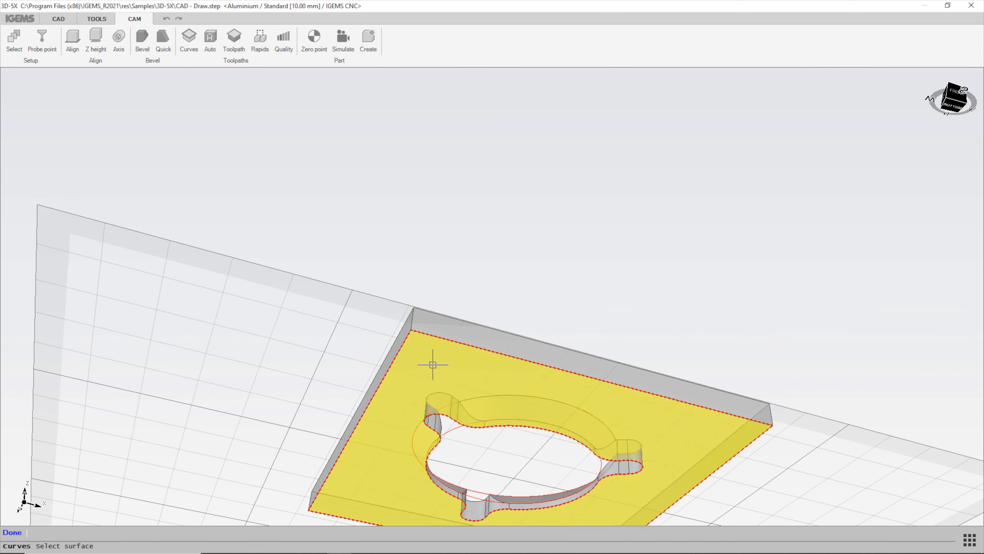
{"action": "middle_click_drag", "start_coordinate": [420, 194], "coordinate": [485, 389]}
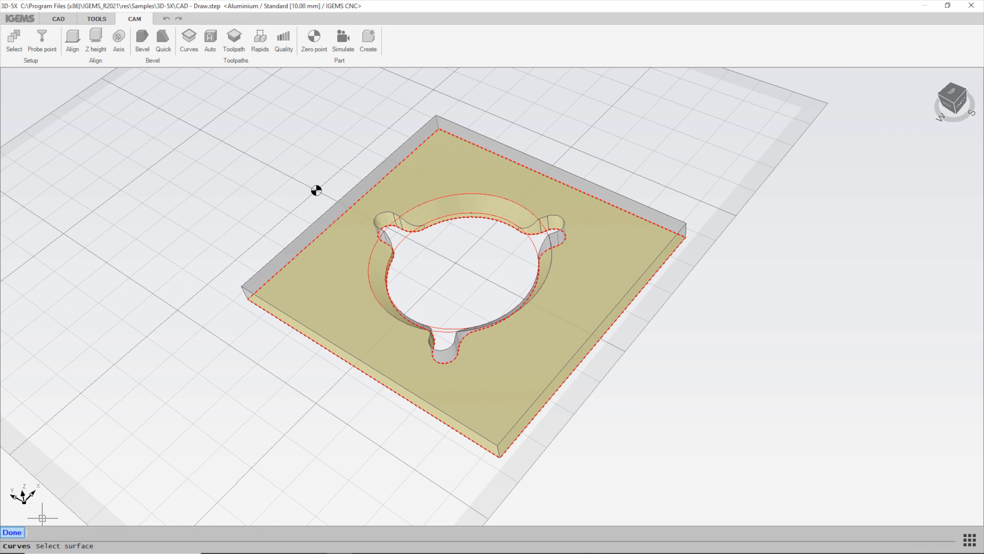
{"action": "left_click", "coordinate": [12, 531]}
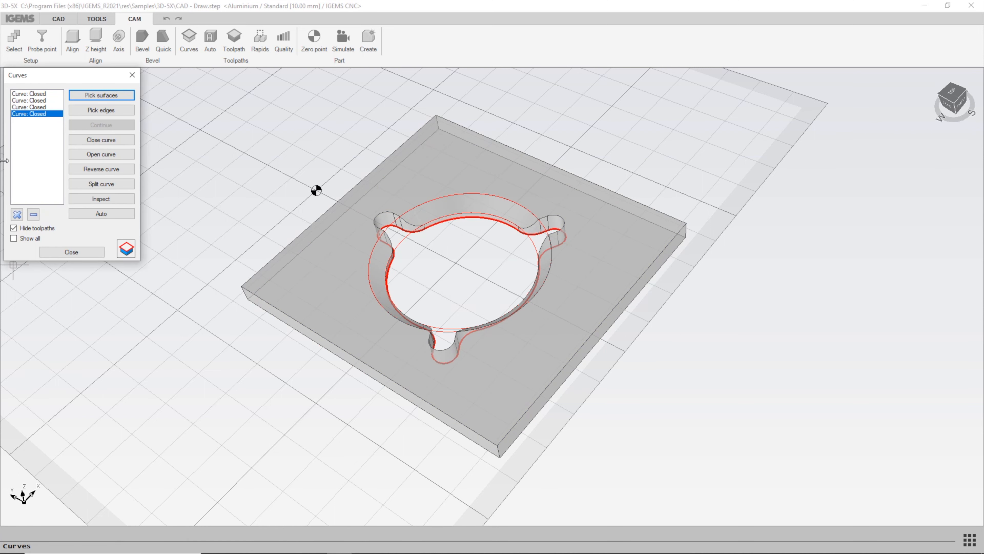
{"action": "left_click", "coordinate": [31, 107]}
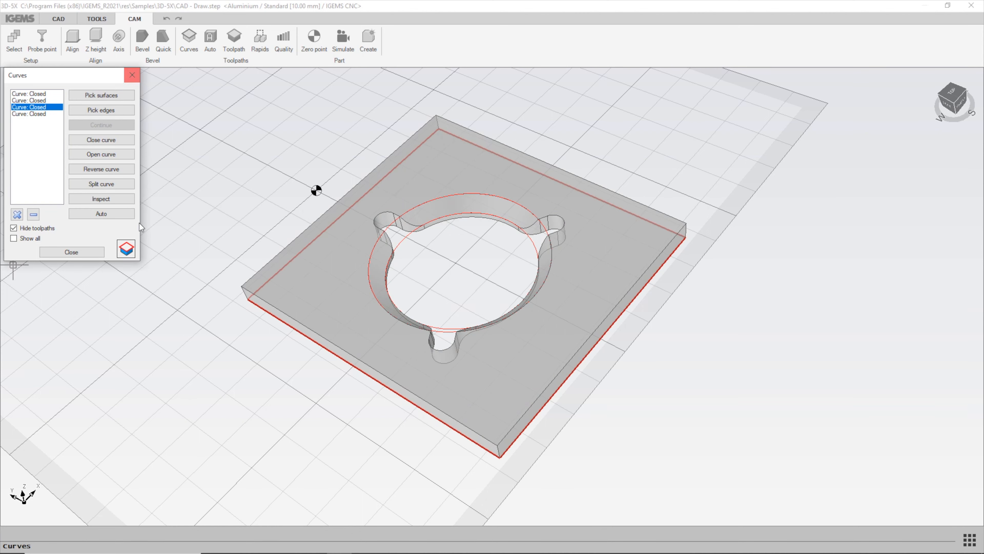
Add a toolpath using the lobed opening's bottom edge as upper curve, starting at the rounded lobe and running clockwise.
{"action": "left_click", "coordinate": [127, 253]}
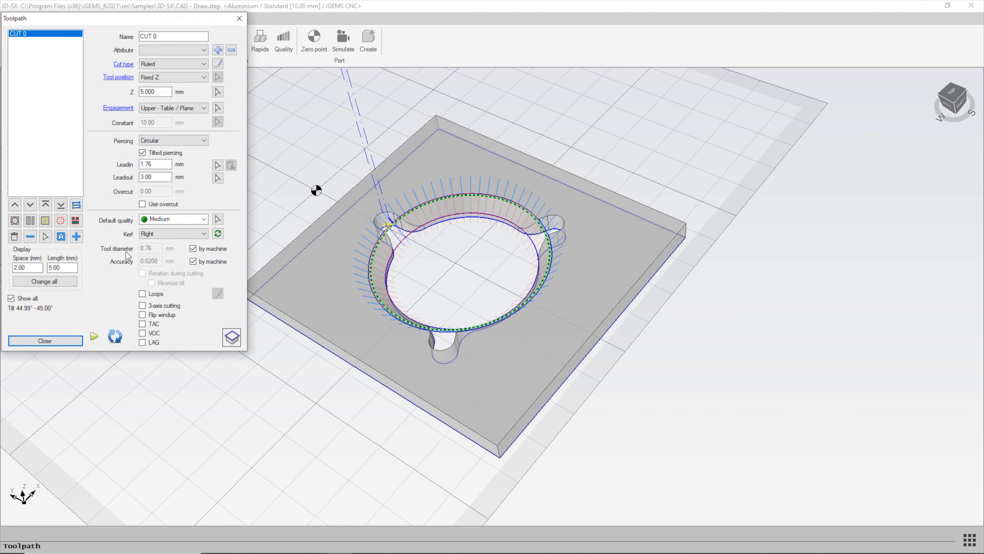
{"action": "left_click", "coordinate": [76, 236]}
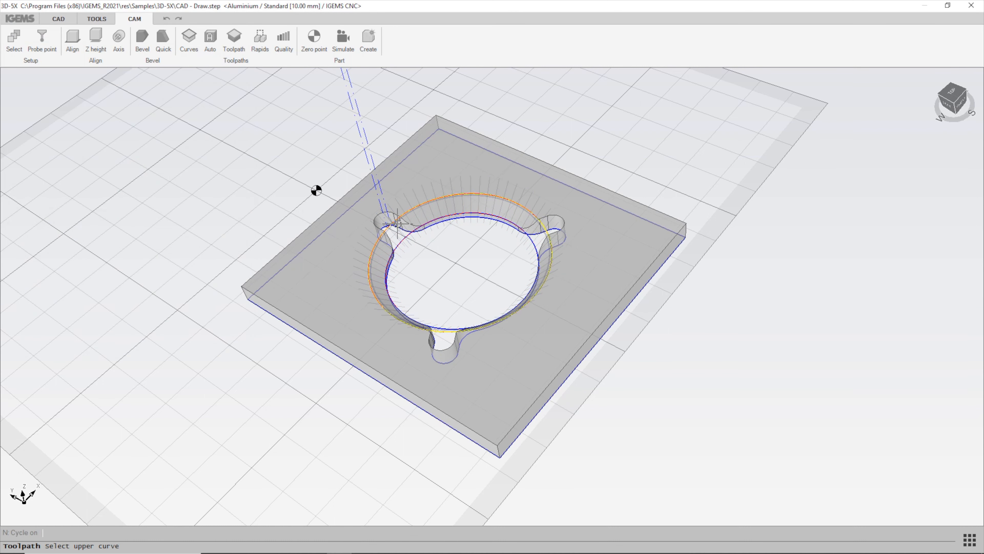
{"action": "scroll", "coordinate": [539, 201], "scroll_direction": "up", "scroll_amount": 2}
{"action": "scroll", "coordinate": [538, 201], "scroll_direction": "up", "scroll_amount": 3}
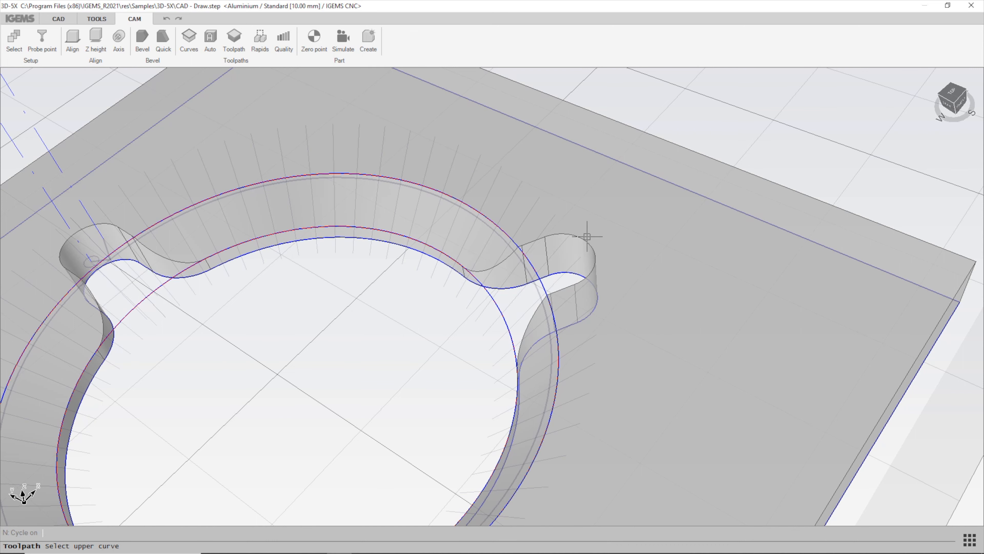
{"action": "left_click", "coordinate": [570, 271]}
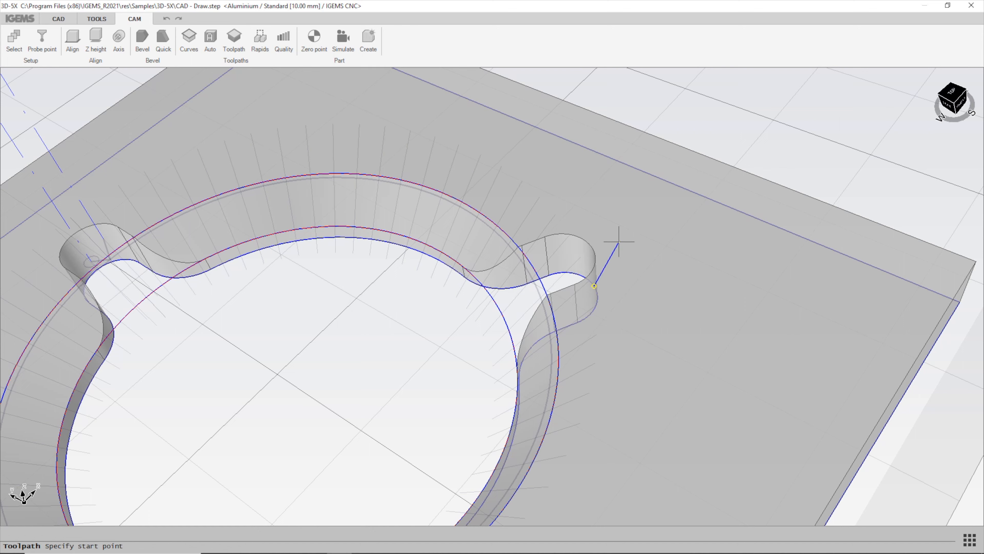
{"action": "left_click", "coordinate": [595, 266]}
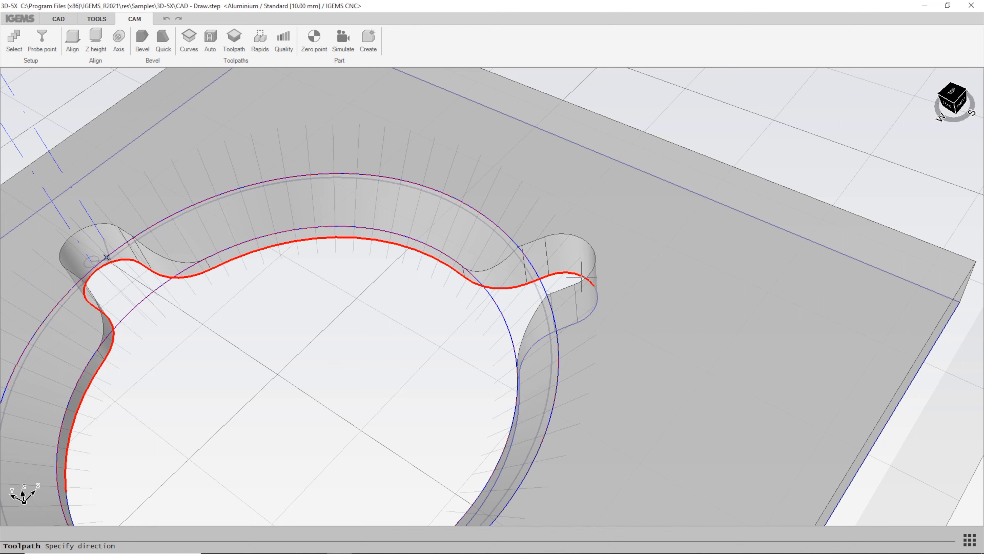
{"action": "left_click", "coordinate": [574, 317]}
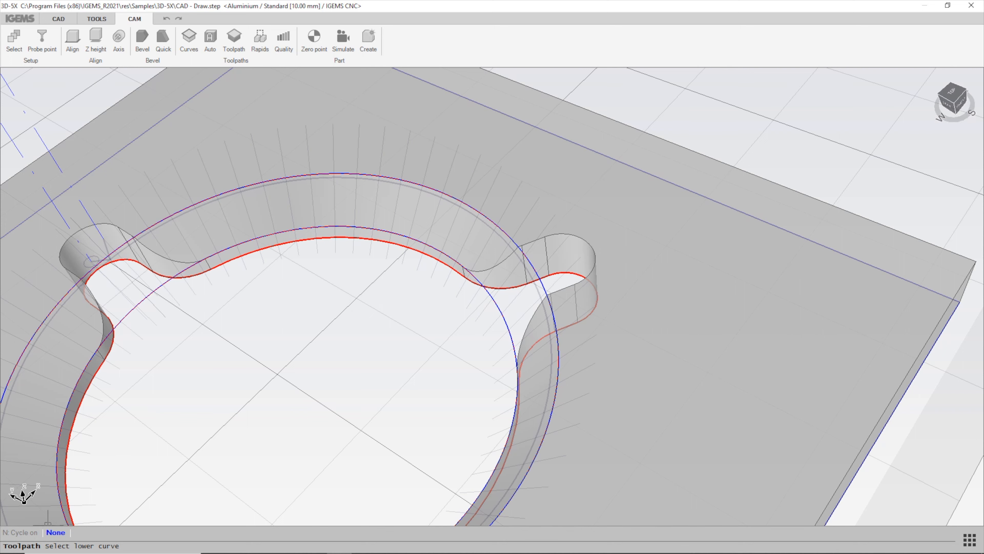
Use no lower curve for the new toolpath and place its lead-in and lead-out inside the starting lobe.
{"action": "left_click", "coordinate": [56, 533]}
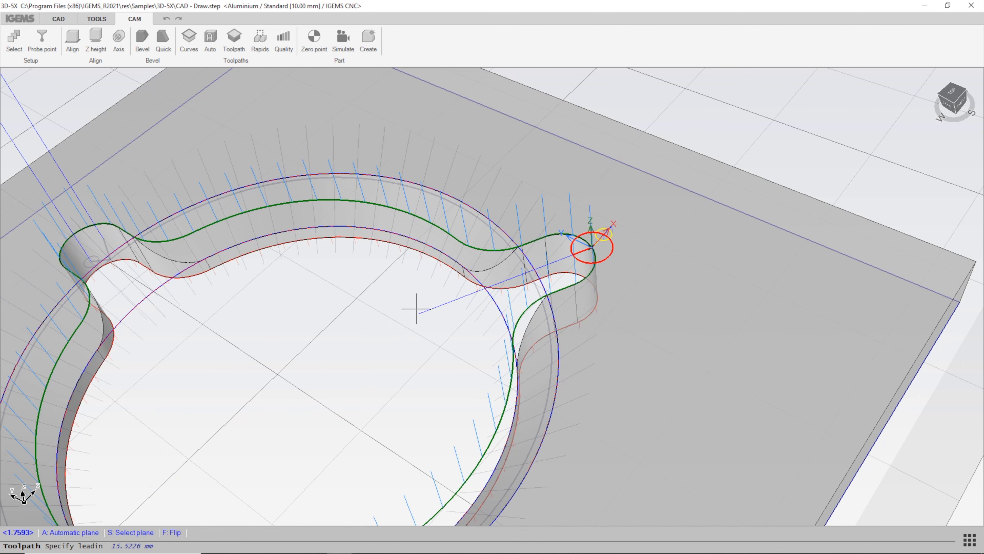
{"action": "left_click", "coordinate": [555, 260]}
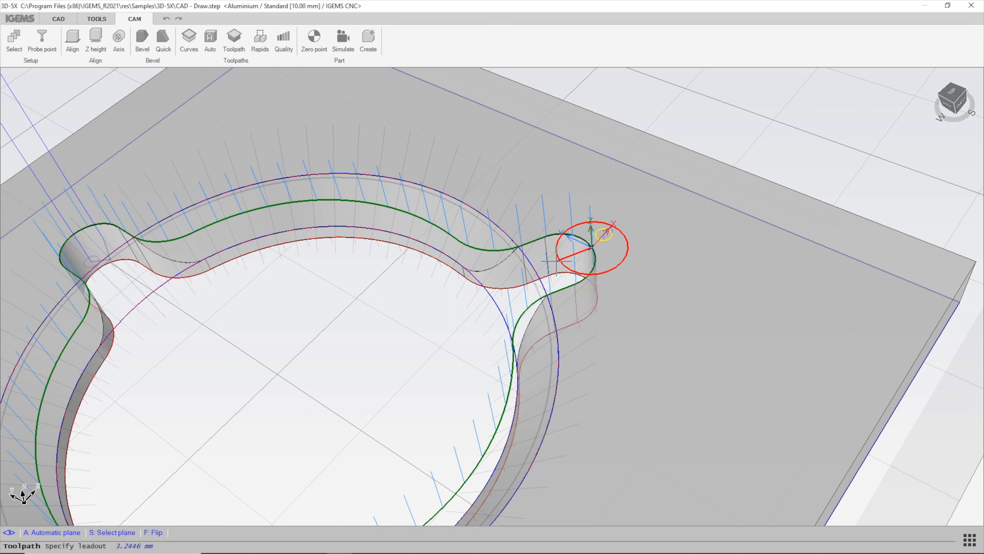
{"action": "left_click", "coordinate": [555, 260]}
{"action": "scroll", "coordinate": [694, 240], "scroll_direction": "down", "scroll_amount": 3}
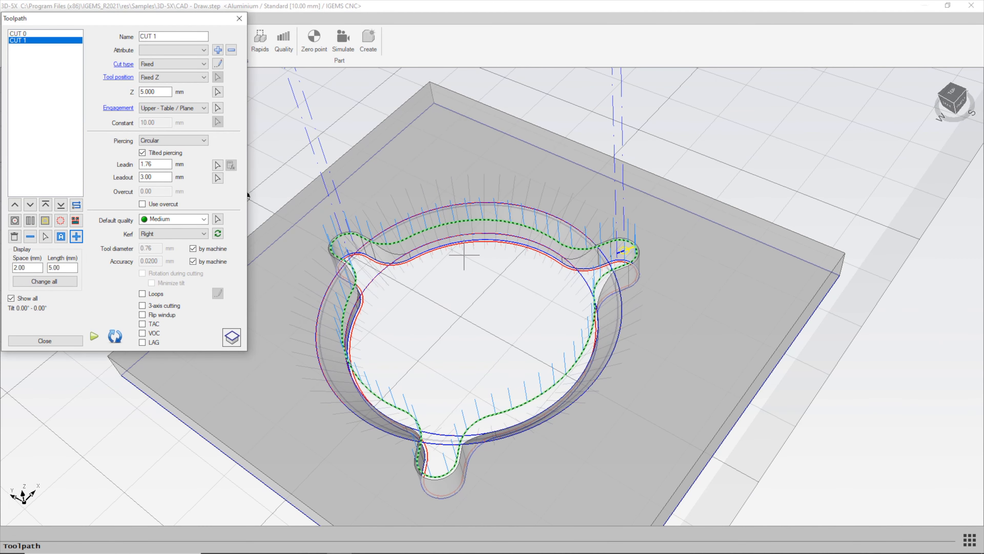
Set the engagement of CUT 1 to Tool - Table / Plane and check the tool vectors around the lobed opening.
{"action": "middle_click_drag", "start_coordinate": [459, 408], "coordinate": [406, 458]}
{"action": "scroll", "coordinate": [442, 360], "scroll_direction": "up", "scroll_amount": 5}
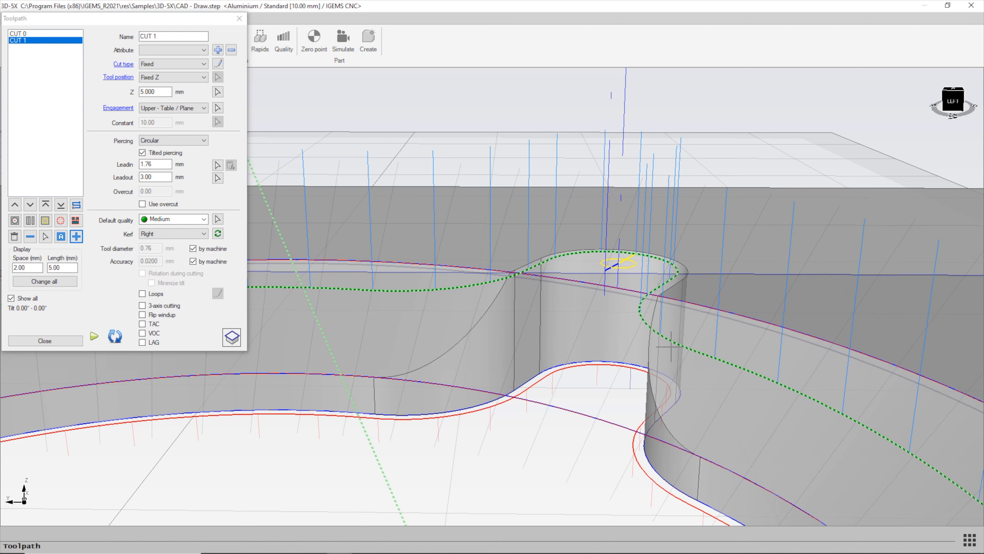
{"action": "middle_click_drag", "start_coordinate": [692, 317], "coordinate": [675, 336]}
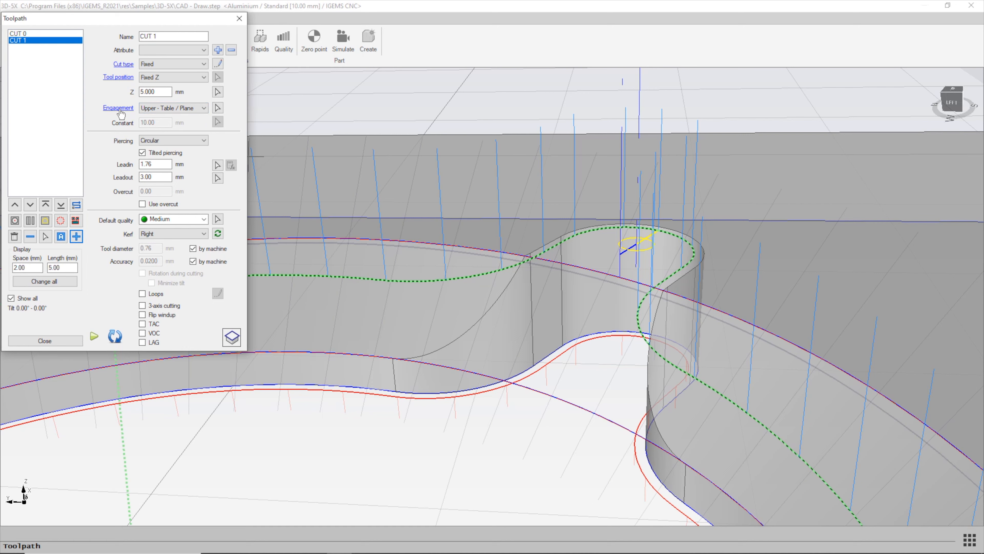
{"action": "left_click", "coordinate": [111, 109]}
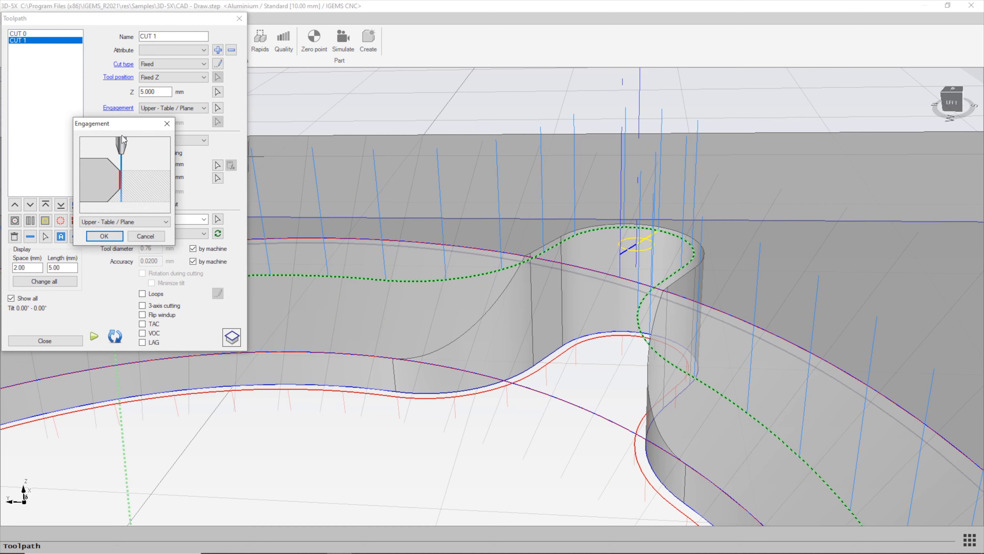
{"action": "left_click", "coordinate": [131, 222]}
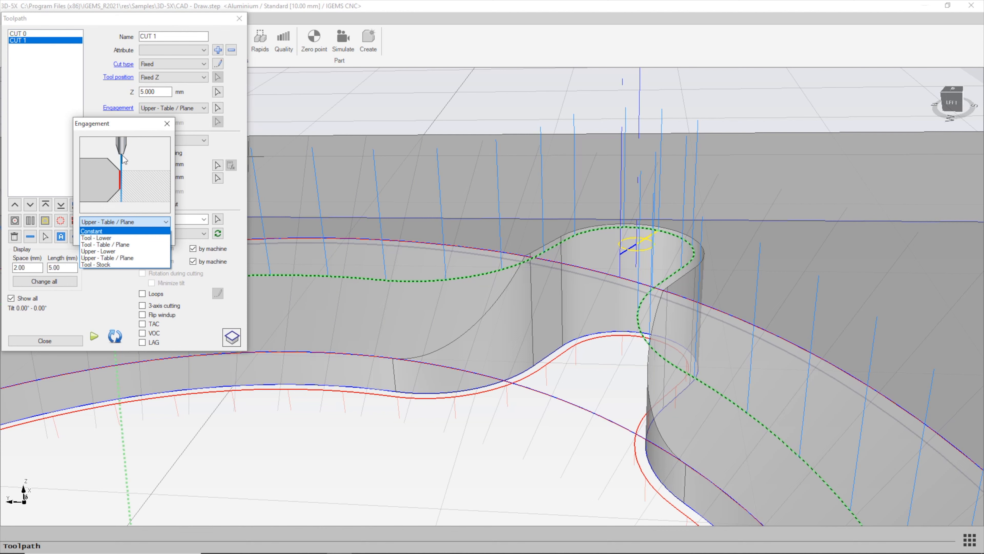
{"action": "left_click", "coordinate": [109, 246]}
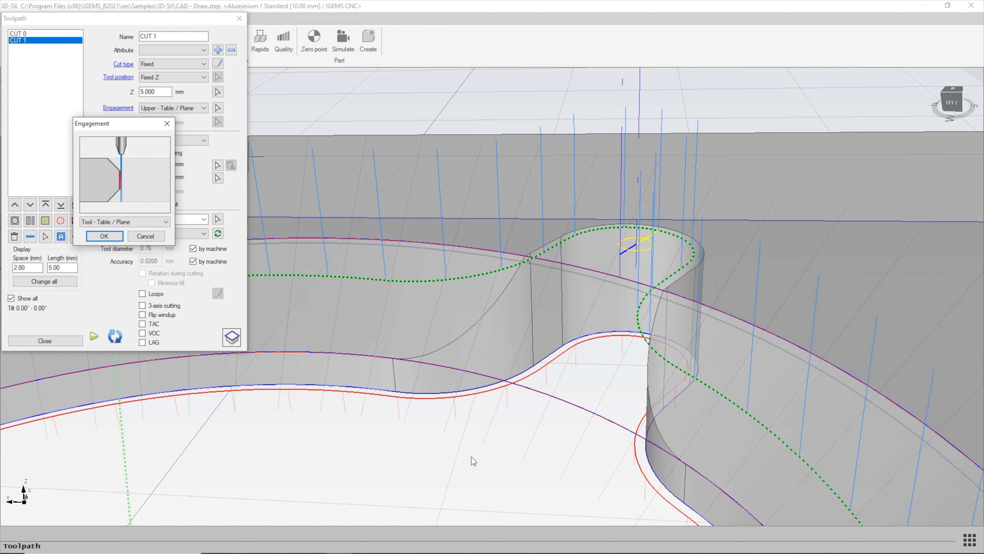
{"action": "left_click", "coordinate": [104, 236]}
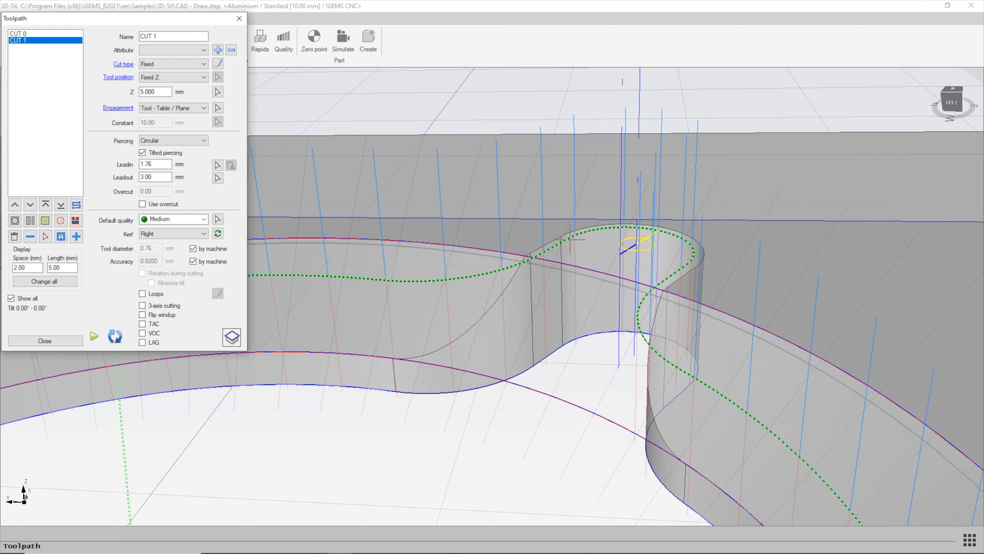
{"action": "scroll", "coordinate": [563, 331], "scroll_direction": "down", "scroll_amount": 5}
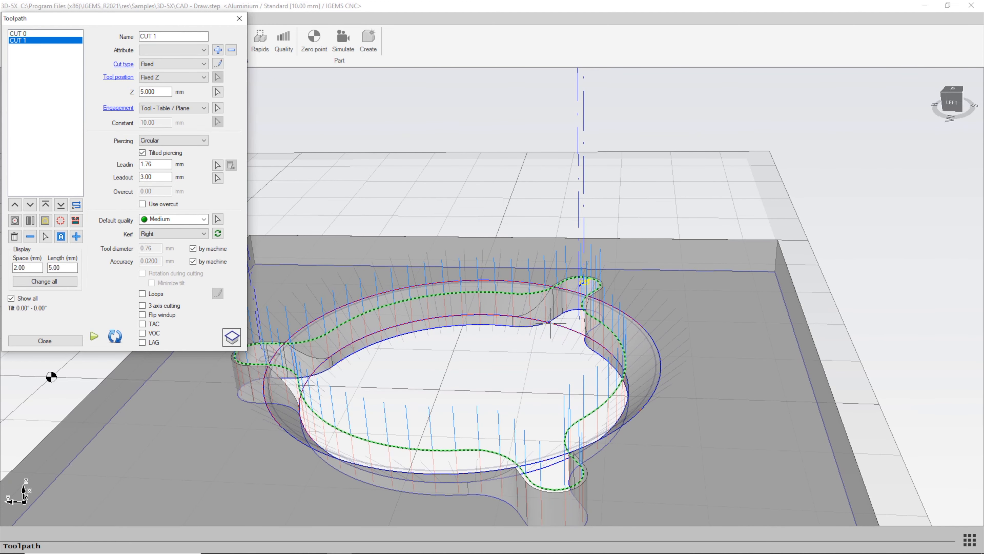
Add a clockwise toolpath using the plate's outer bottom boundary as upper curve, starting at the near right corner with the default 1.76 mm lead-in.
{"action": "left_click", "coordinate": [77, 239]}
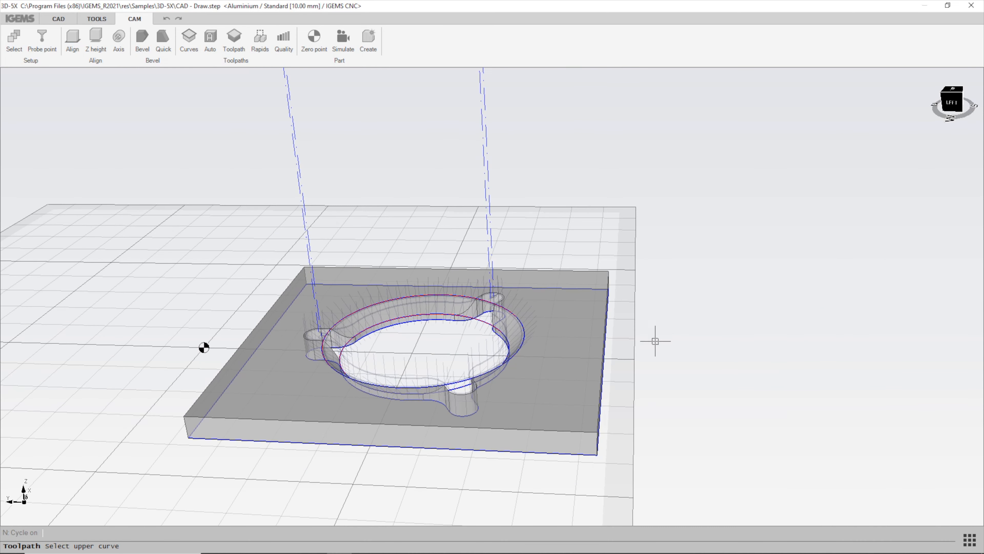
{"action": "left_click", "coordinate": [593, 450]}
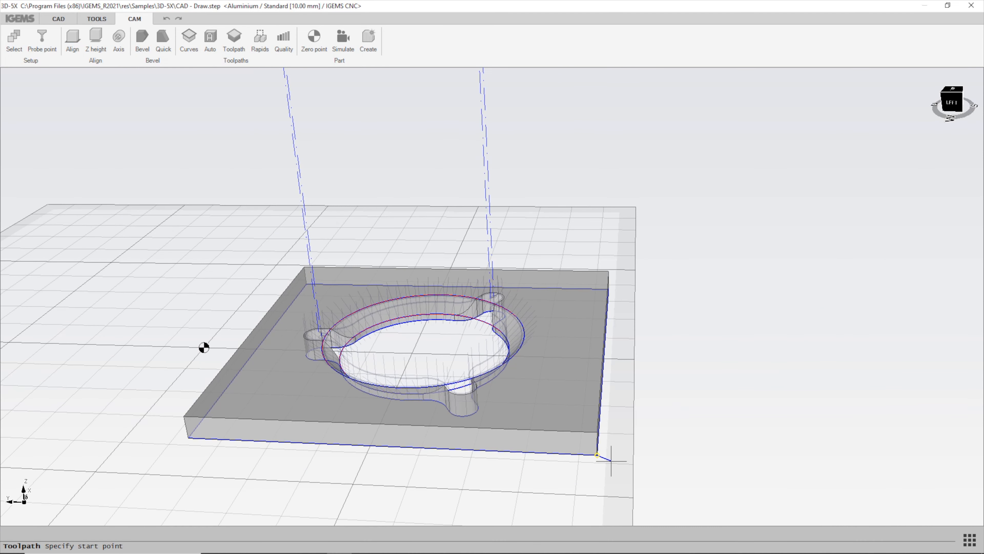
{"action": "left_click", "coordinate": [598, 455]}
{"action": "left_click", "coordinate": [609, 460]}
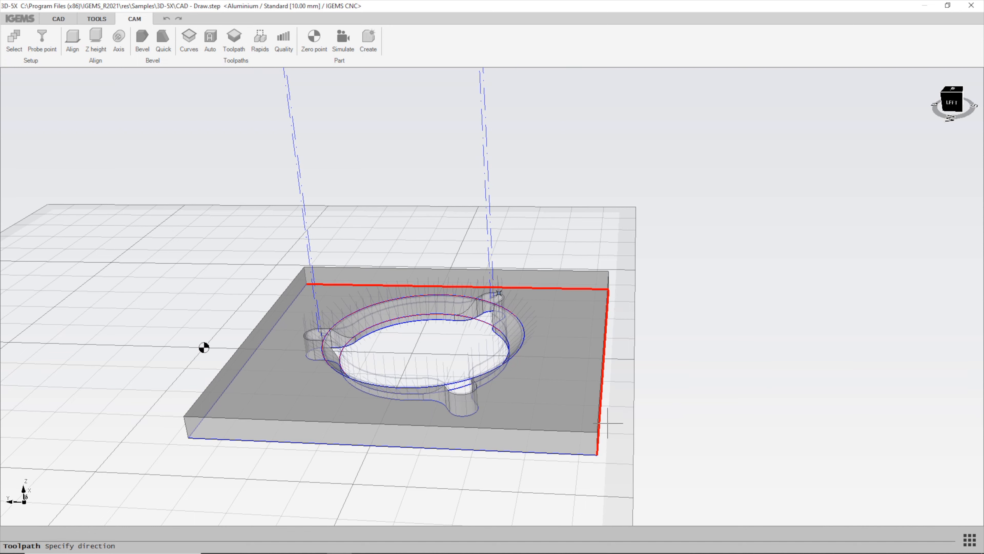
{"action": "left_click", "coordinate": [565, 452]}
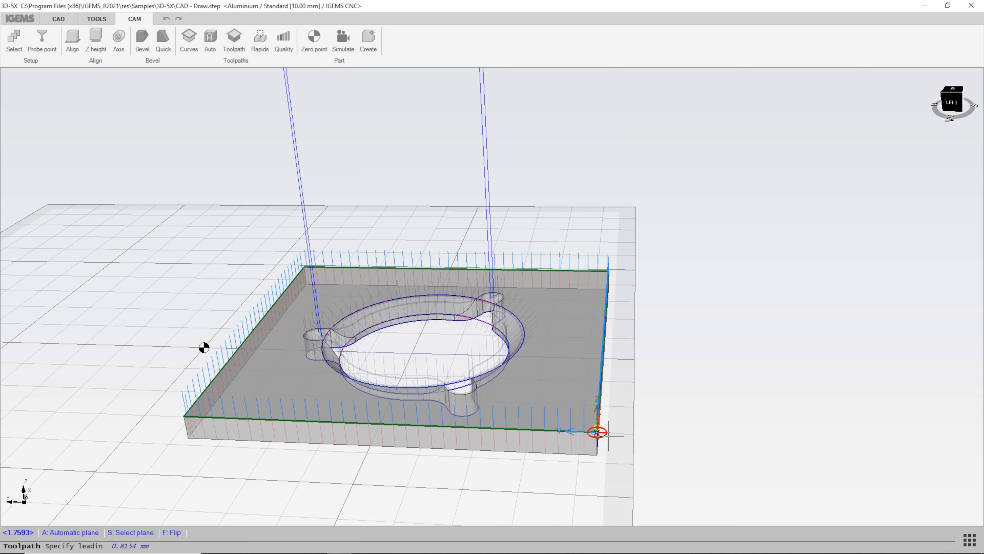
{"action": "key", "text": "Return"}
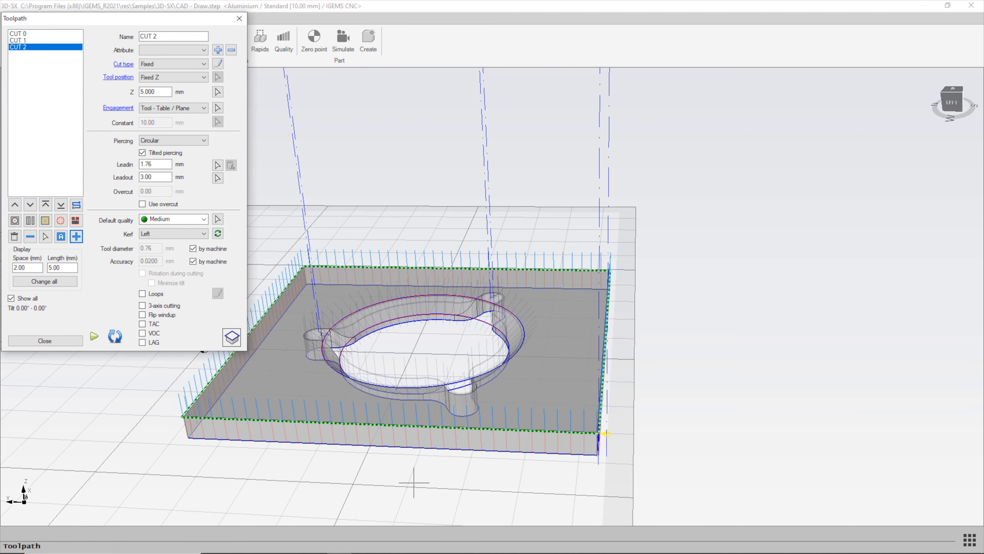
{"action": "middle_click_drag", "start_coordinate": [413, 468], "coordinate": [248, 307]}
{"action": "left_click", "coordinate": [77, 338]}
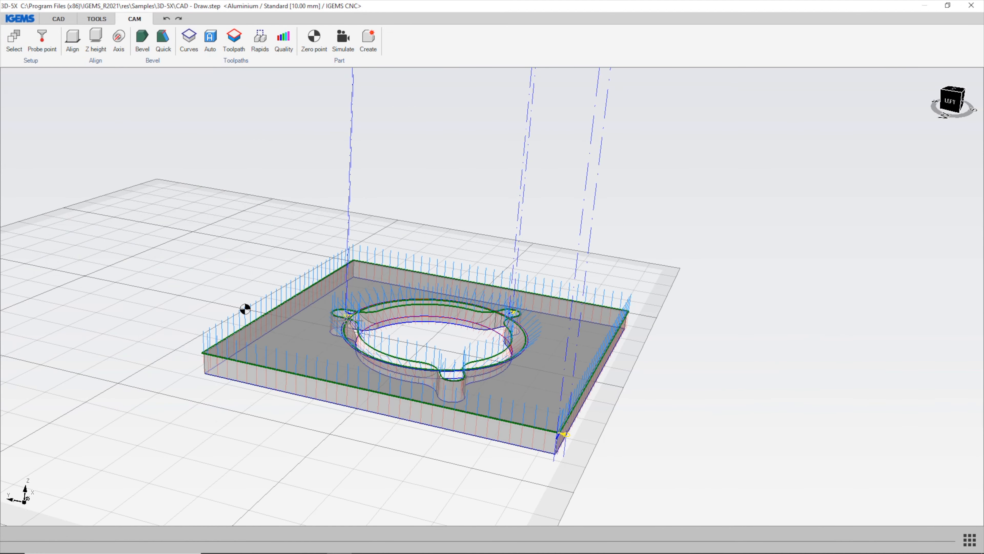
Start the machine simulation of the plate's cuts in the 5x simulator and set the playback speed to 5x.
{"action": "scroll", "coordinate": [293, 274], "scroll_direction": "down", "scroll_amount": 1}
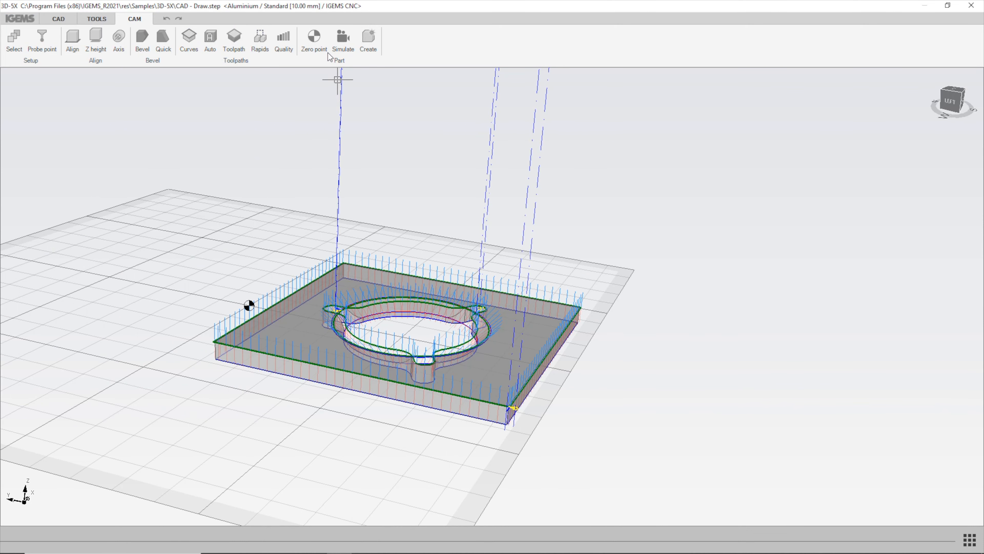
{"action": "left_click", "coordinate": [368, 39]}
{"action": "left_click", "coordinate": [476, 355]}
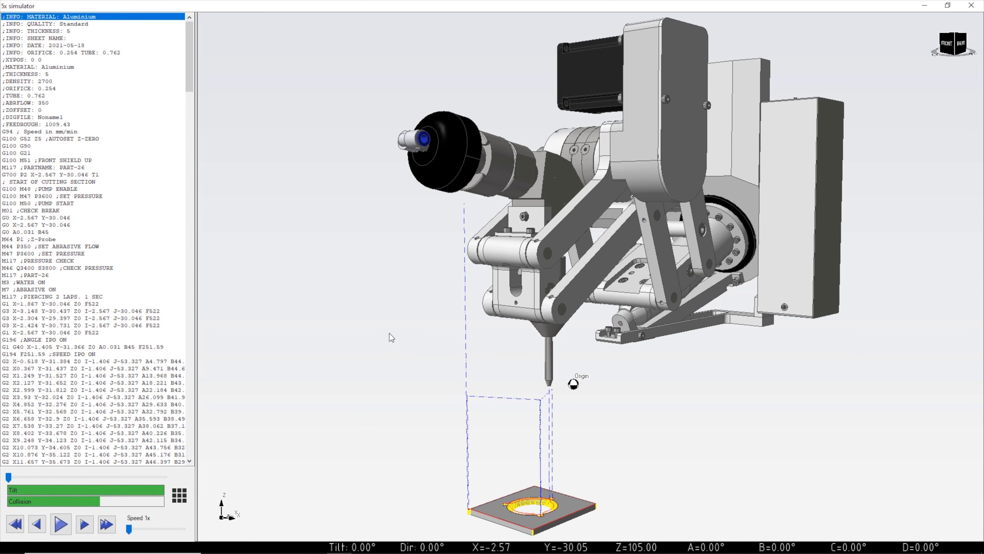
{"action": "left_click", "coordinate": [61, 524]}
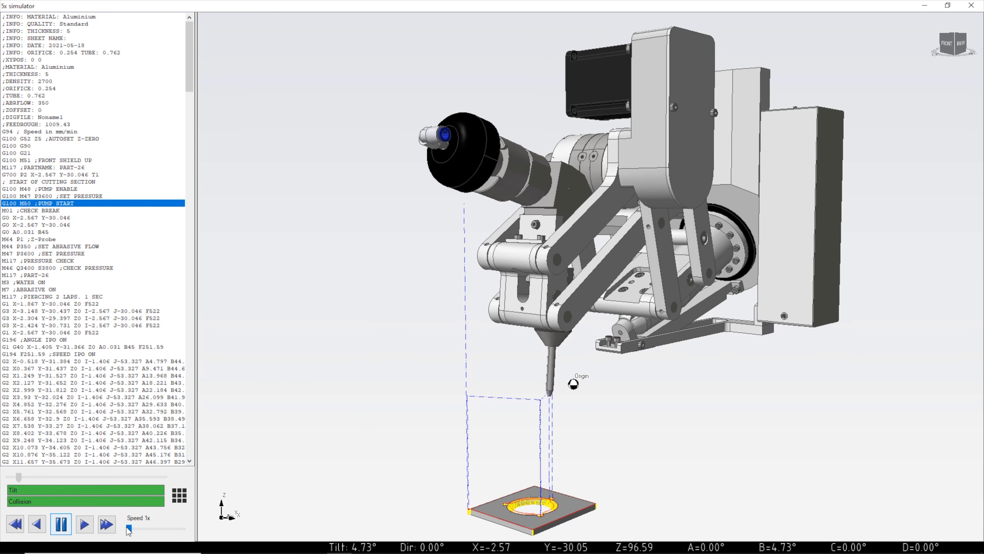
{"action": "left_click_drag", "start_coordinate": [130, 530], "coordinate": [156, 530]}
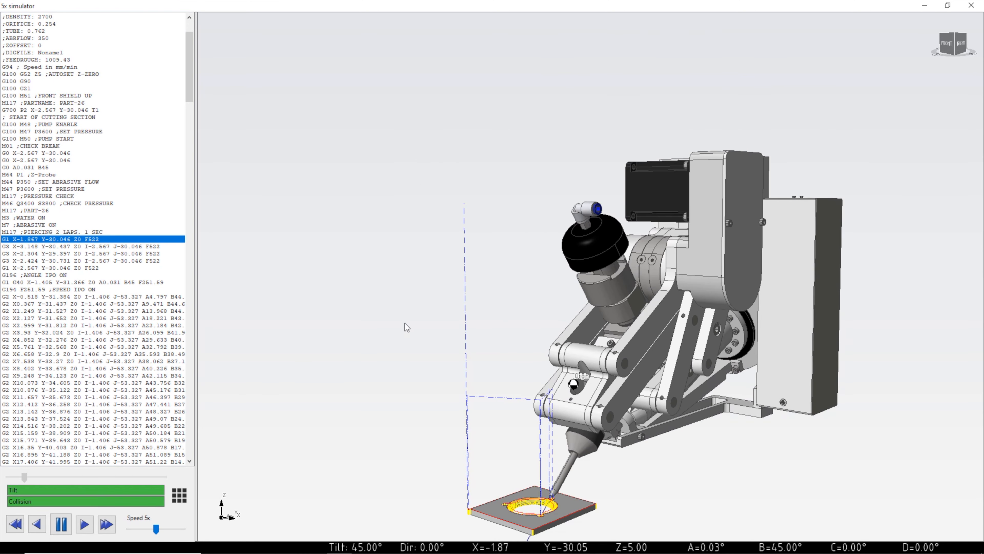
Examine the cutting head's tilting and rapid moves over the plate through to the program's end, and leave the simulator.
{"action": "scroll", "coordinate": [437, 310], "scroll_direction": "down", "scroll_amount": 3}
{"action": "scroll", "coordinate": [483, 464], "scroll_direction": "up", "scroll_amount": 4}
{"action": "middle_click_drag", "start_coordinate": [408, 426], "coordinate": [697, 285]}
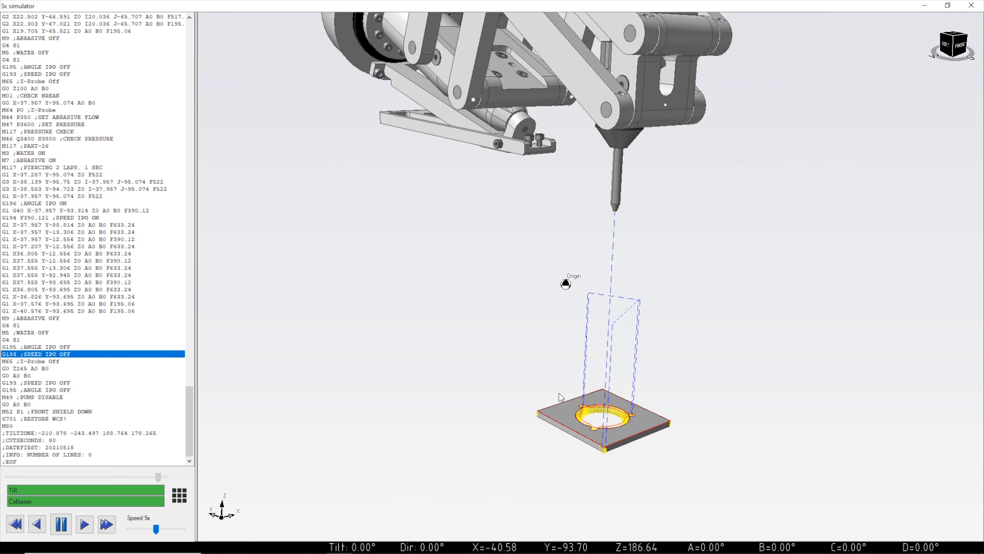
{"action": "scroll", "coordinate": [504, 385], "scroll_direction": "down", "scroll_amount": 3}
{"action": "mouse_move", "coordinate": [495, 434]}
{"action": "middle_mouse_down"}
{"action": "mouse_move", "coordinate": [454, 413]}
{"action": "mouse_move", "coordinate": [487, 426]}
{"action": "middle_mouse_up"}
{"action": "left_click", "coordinate": [971, 5]}
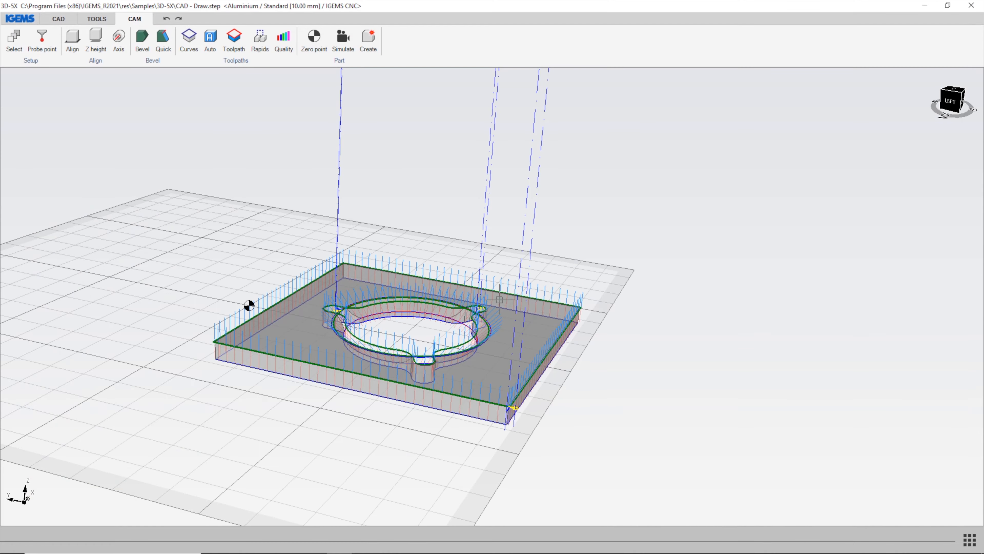
Change all rapid moves of the plate to the distance type with a 20 mm offset.
{"action": "middle_click_drag", "start_coordinate": [285, 277], "coordinate": [331, 287]}
{"action": "scroll", "coordinate": [318, 334], "scroll_direction": "down", "scroll_amount": 3}
{"action": "middle_click_drag", "start_coordinate": [341, 423], "coordinate": [549, 329]}
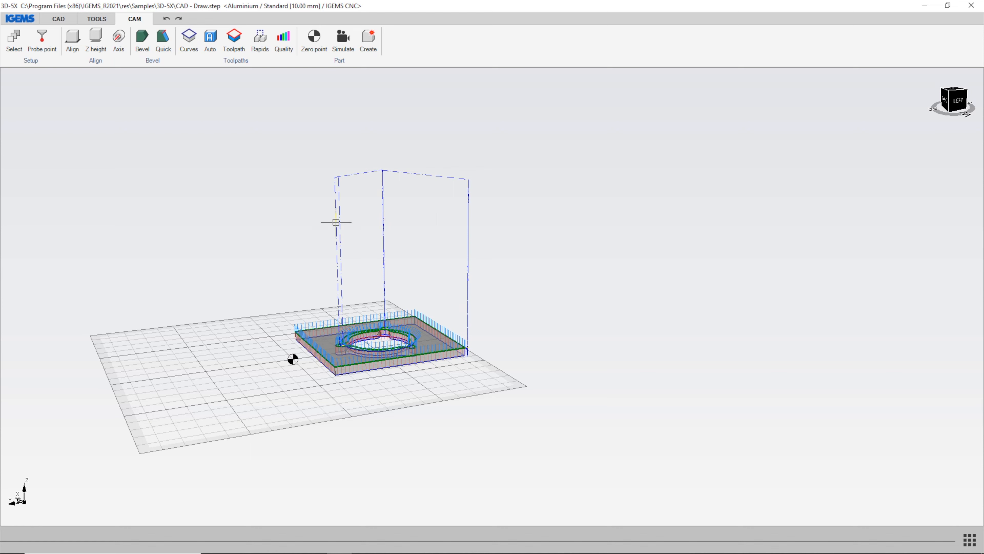
{"action": "left_click", "coordinate": [261, 40]}
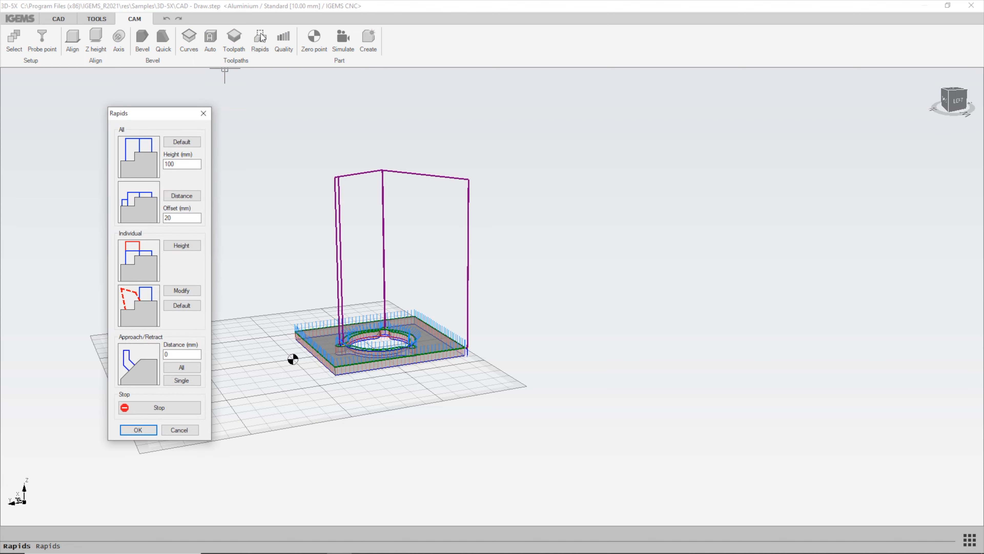
{"action": "left_click_drag", "start_coordinate": [180, 116], "coordinate": [145, 99]}
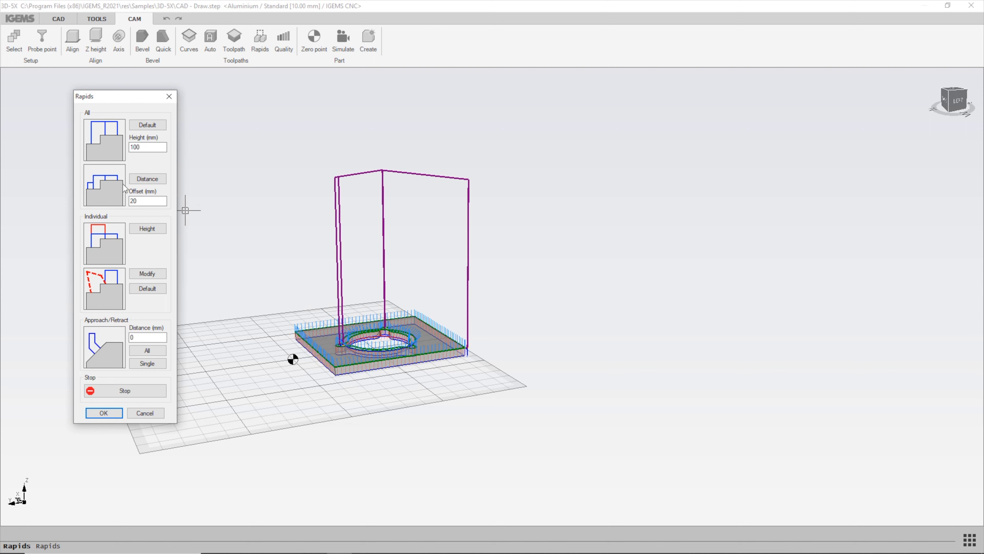
{"action": "left_click", "coordinate": [147, 179]}
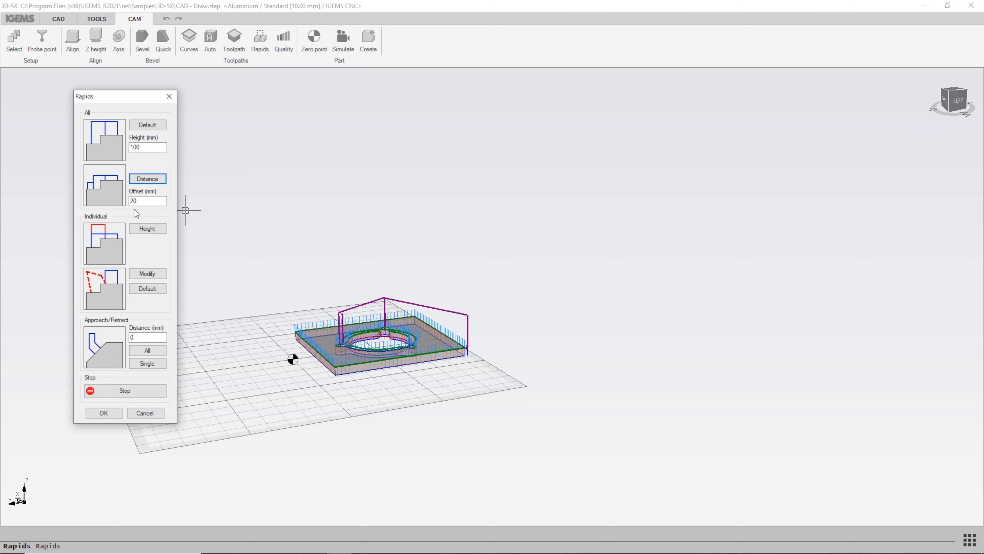
{"action": "left_click", "coordinate": [101, 412]}
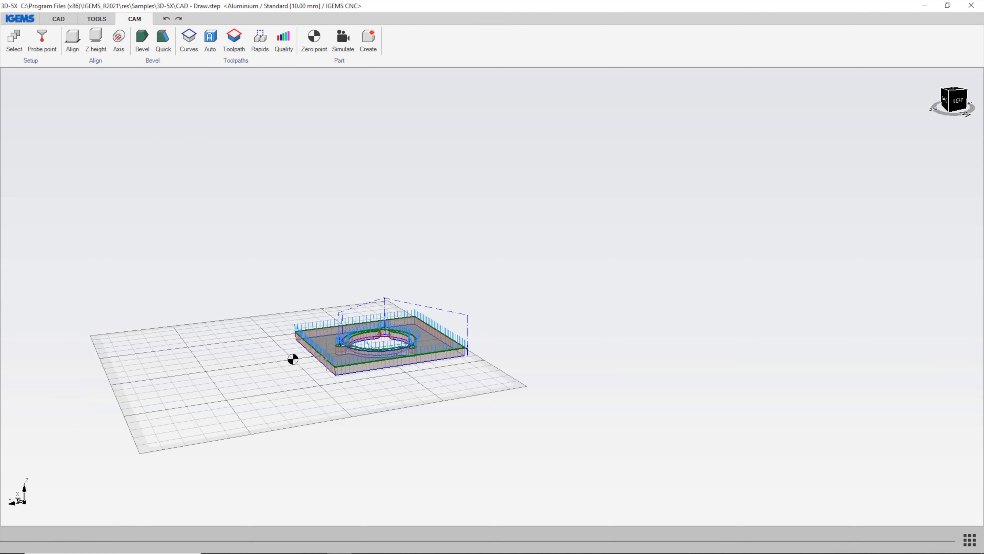
Examine the shortened rapid moves between the cuts from the side and from above the plate.
{"action": "middle_click_drag", "start_coordinate": [292, 351], "coordinate": [336, 347]}
{"action": "middle_click_drag", "start_coordinate": [406, 363], "coordinate": [370, 347]}
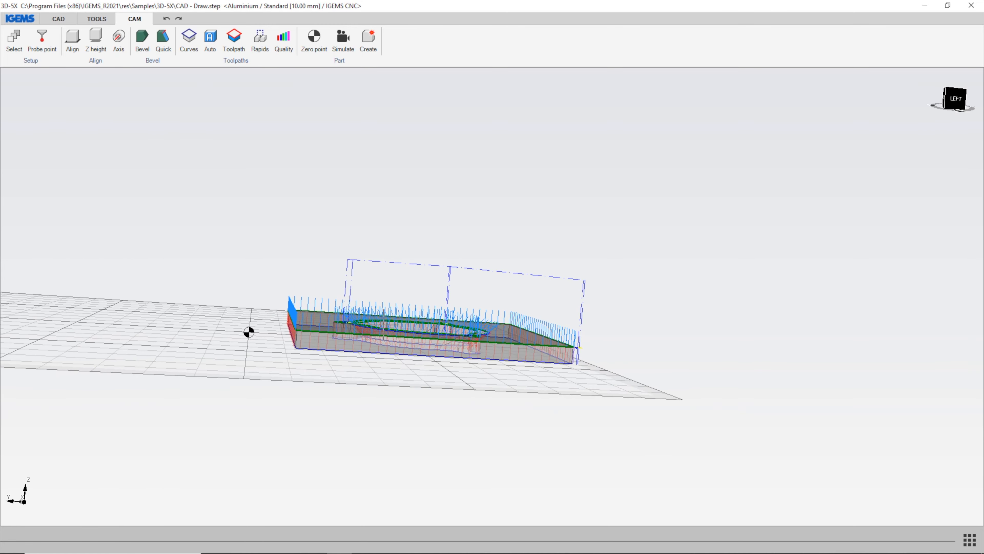
{"action": "middle_click_drag", "start_coordinate": [345, 289], "coordinate": [342, 316]}
{"action": "scroll", "coordinate": [351, 292], "scroll_direction": "up", "scroll_amount": 4}
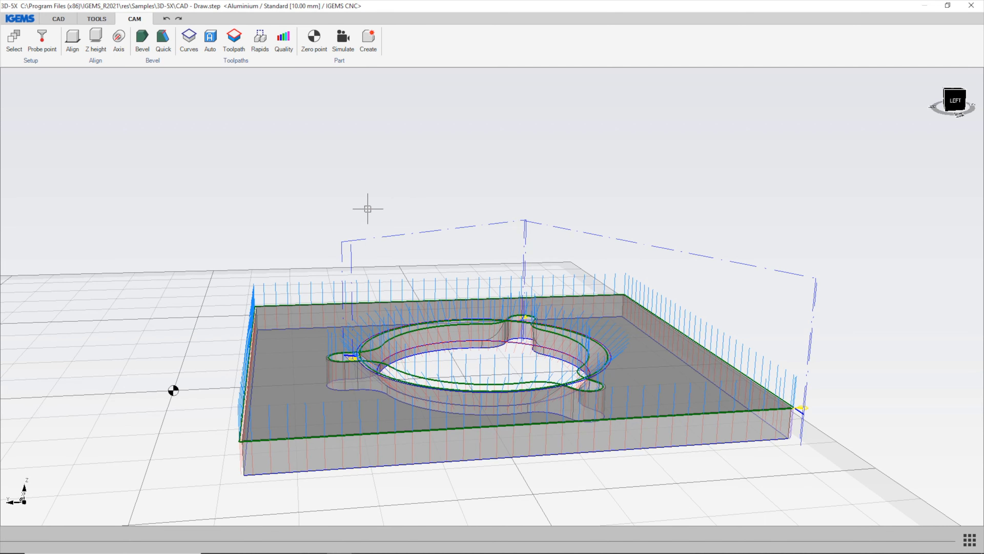
{"action": "middle_click_drag", "start_coordinate": [347, 213], "coordinate": [381, 258]}
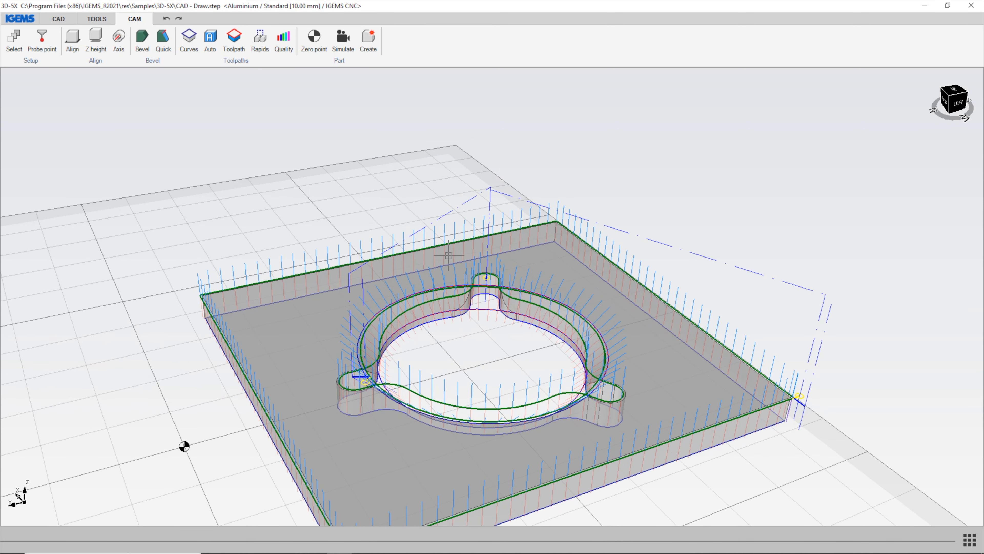
{"action": "scroll", "coordinate": [430, 277], "scroll_direction": "down", "scroll_amount": 2}
{"action": "middle_click_drag", "start_coordinate": [429, 278], "coordinate": [323, 247]}
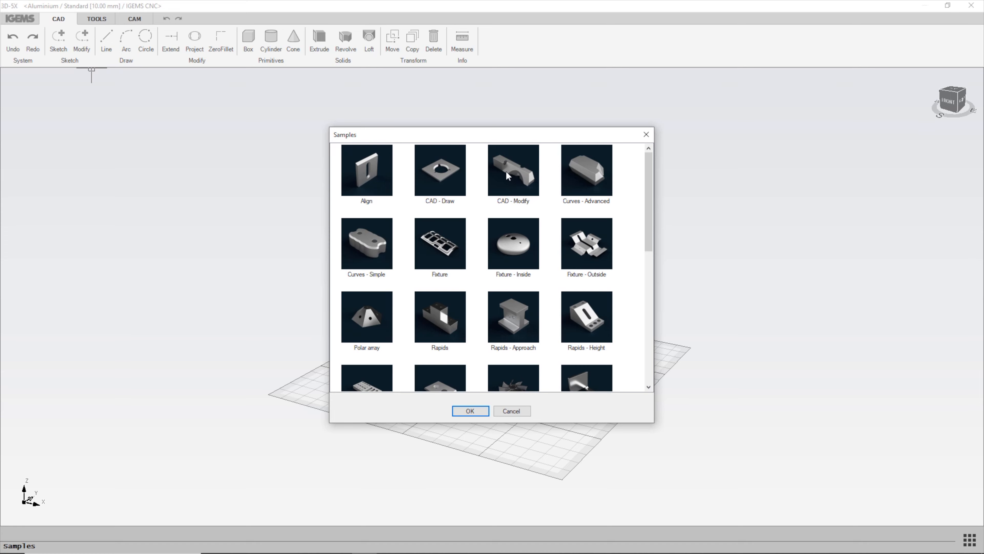
Open the CAD - Modify sample and inspect the block's holes, side cutout and curved recess from several directions.
{"action": "double_click", "coordinate": [505, 170]}
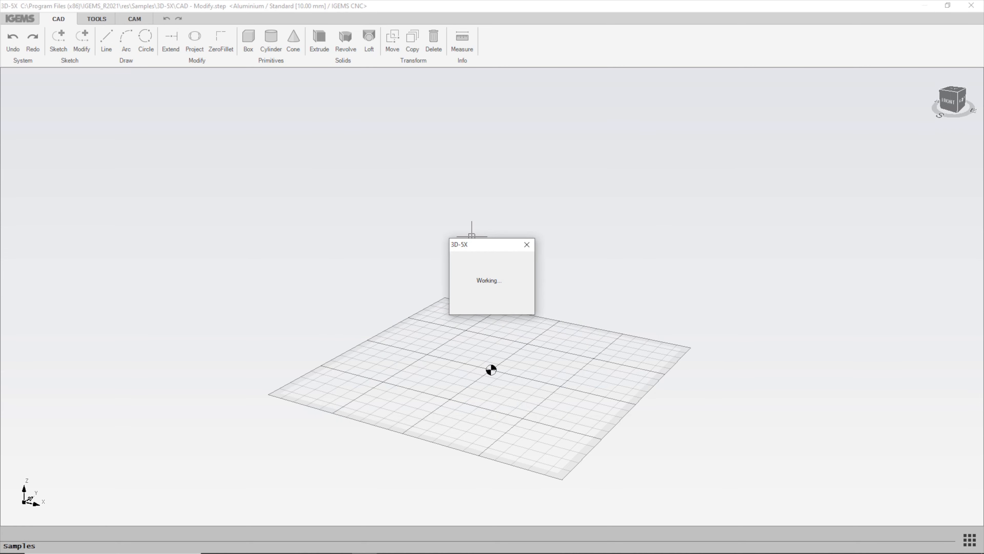
{"action": "middle_click_drag", "start_coordinate": [385, 286], "coordinate": [374, 351]}
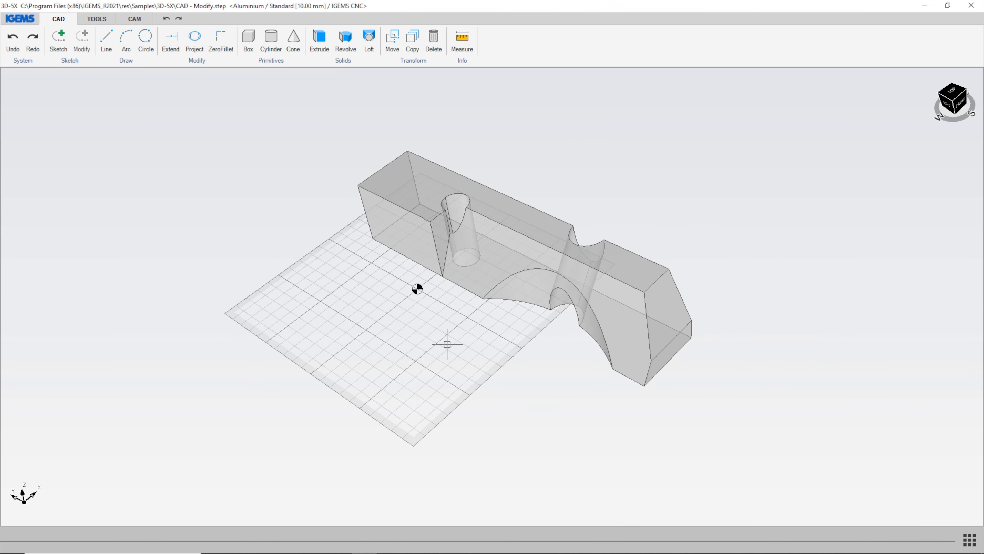
{"action": "middle_click_drag", "start_coordinate": [453, 343], "coordinate": [406, 303]}
{"action": "scroll", "coordinate": [364, 303], "scroll_direction": "up", "scroll_amount": 6}
{"action": "scroll", "coordinate": [433, 275], "scroll_direction": "down", "scroll_amount": 5}
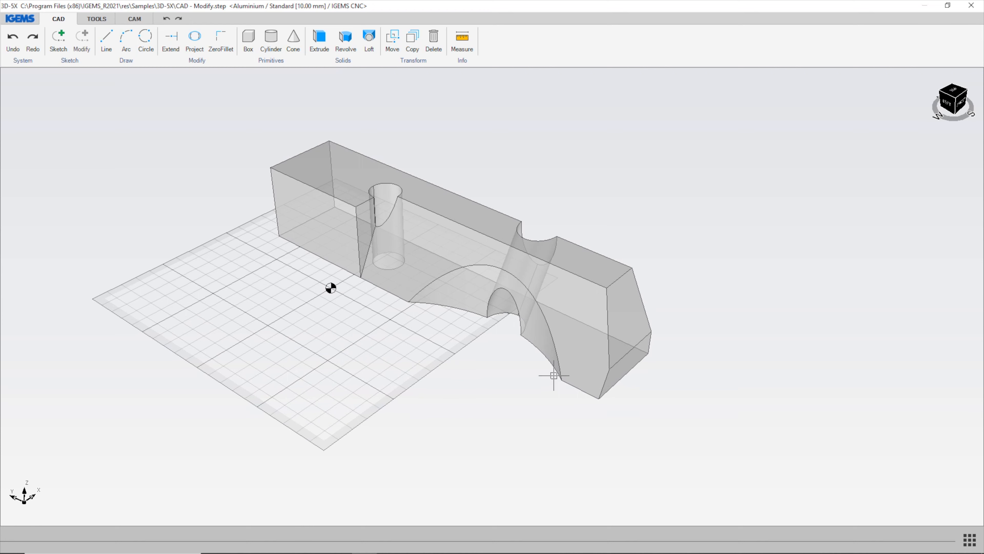
{"action": "middle_click_drag", "start_coordinate": [408, 317], "coordinate": [366, 425]}
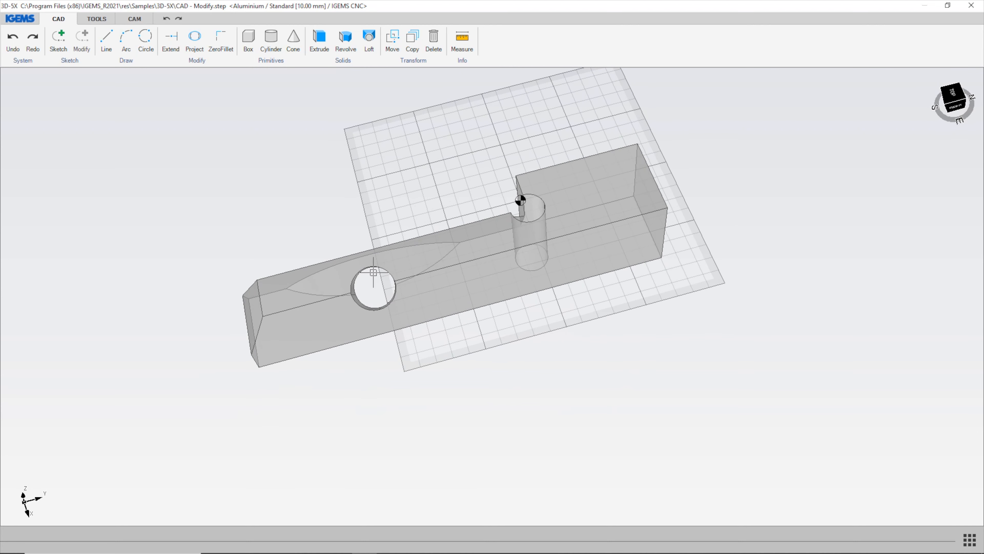
{"action": "middle_click_drag", "start_coordinate": [379, 305], "coordinate": [195, 244]}
Create a closed curve from the edges of the vertical hole on the block's underside.
{"action": "left_click", "coordinate": [135, 19]}
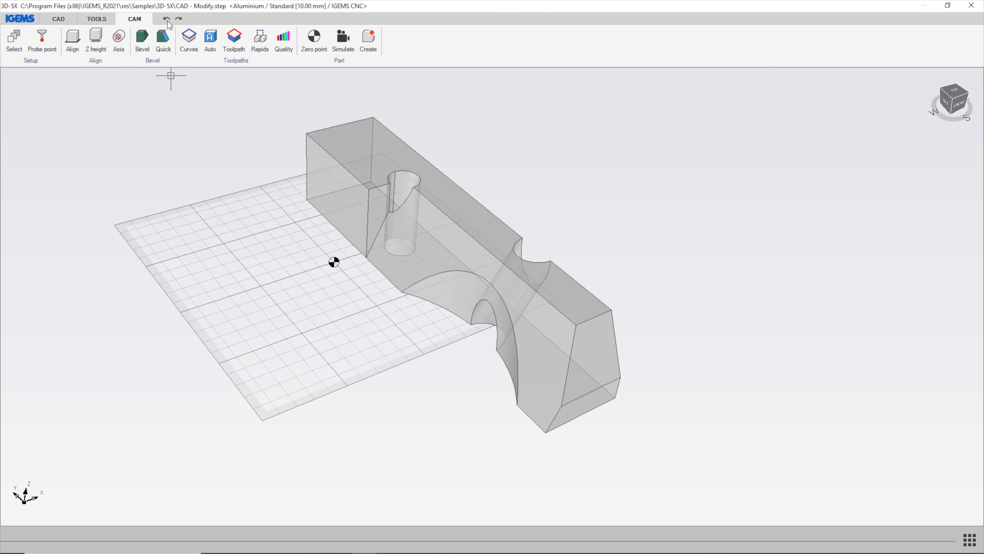
{"action": "left_click", "coordinate": [189, 39]}
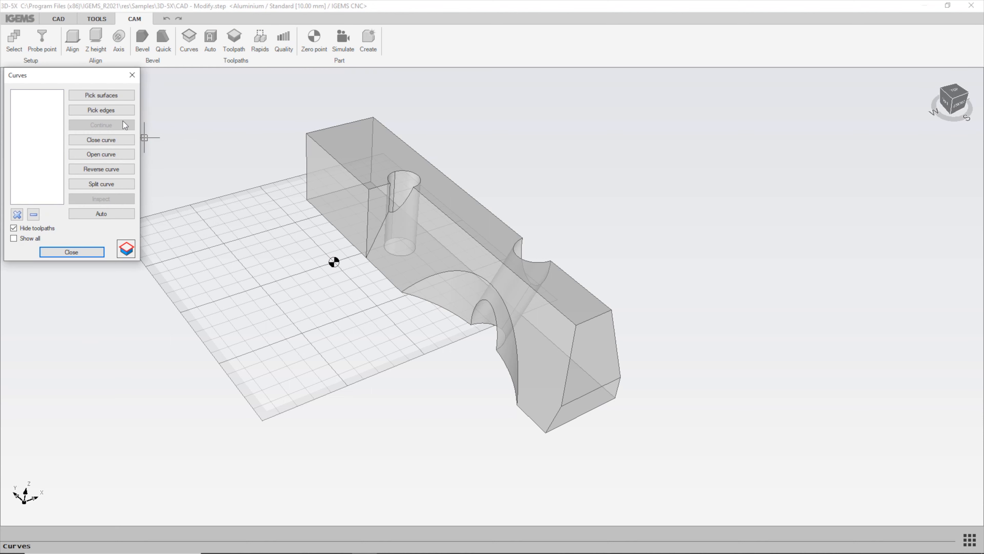
{"action": "left_click", "coordinate": [116, 113]}
{"action": "middle_click_drag", "start_coordinate": [262, 251], "coordinate": [372, 147]}
{"action": "left_click", "coordinate": [389, 197]}
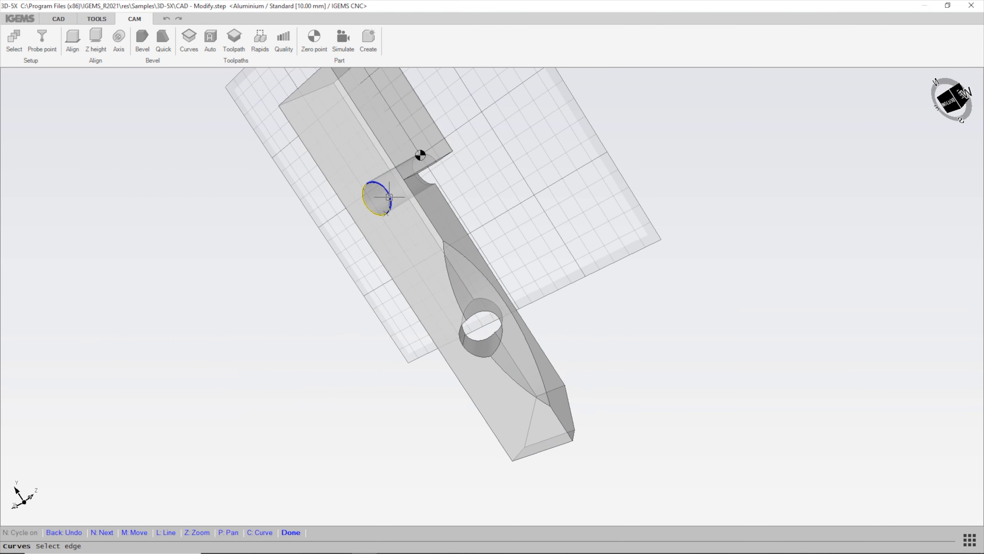
{"action": "left_click", "coordinate": [371, 212]}
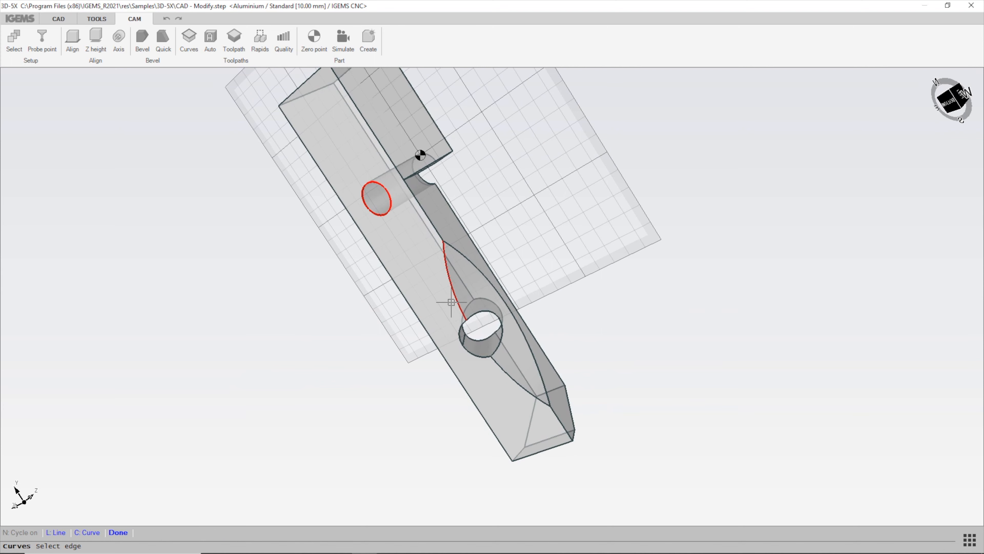
{"action": "left_click", "coordinate": [118, 532]}
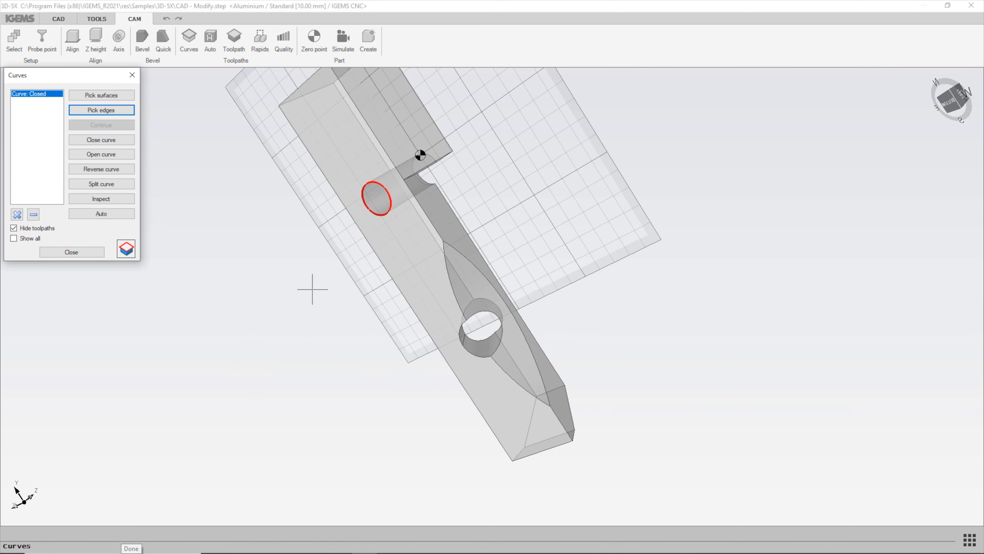
{"action": "left_click", "coordinate": [71, 251]}
{"action": "middle_click_drag", "start_coordinate": [187, 205], "coordinate": [146, 198]}
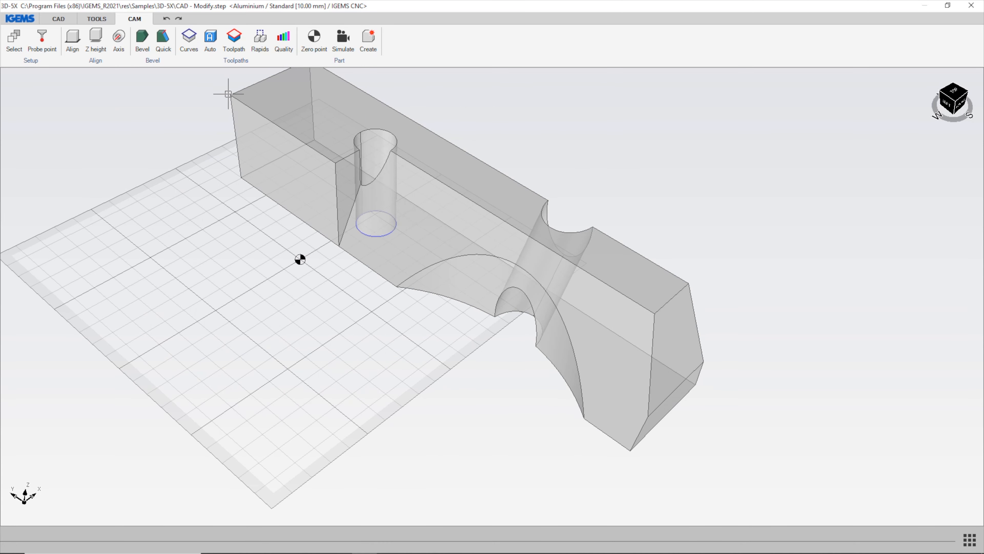
Add a clockwise toolpath using the hole's bottom edge curve as upper curve, with the default 1.76 mm lead-in.
{"action": "left_click", "coordinate": [234, 38]}
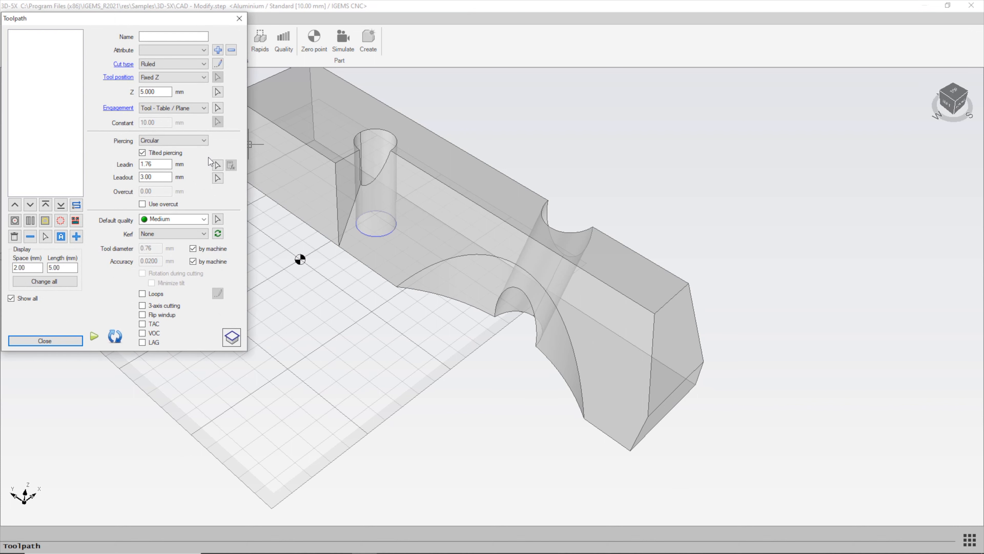
{"action": "left_click", "coordinate": [77, 236]}
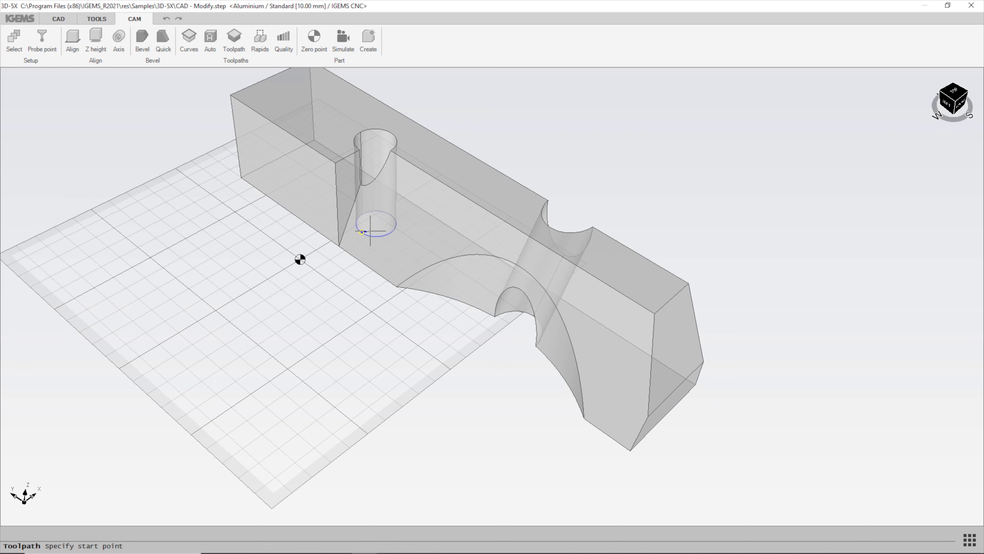
{"action": "left_click", "coordinate": [362, 232]}
{"action": "left_click", "coordinate": [364, 211]}
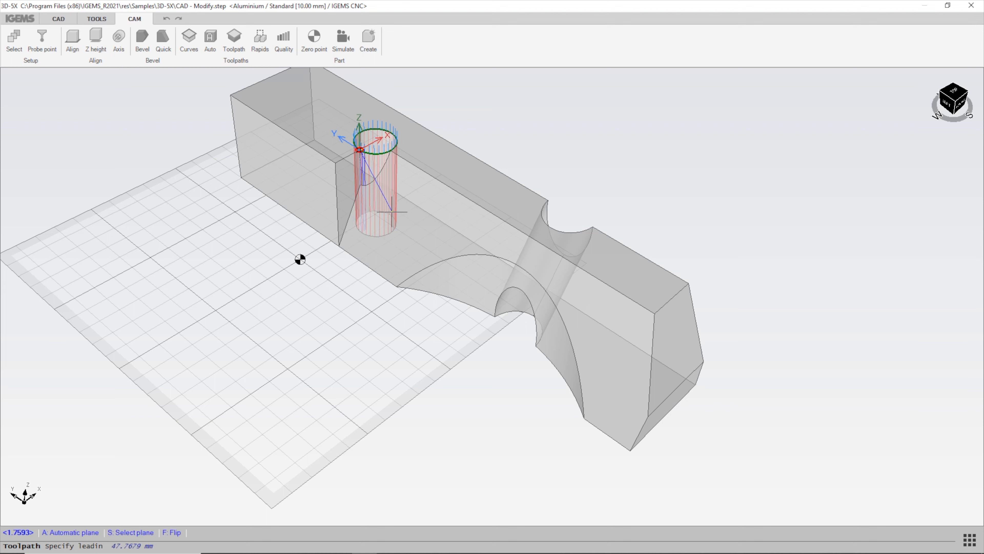
{"action": "key", "text": "Return"}
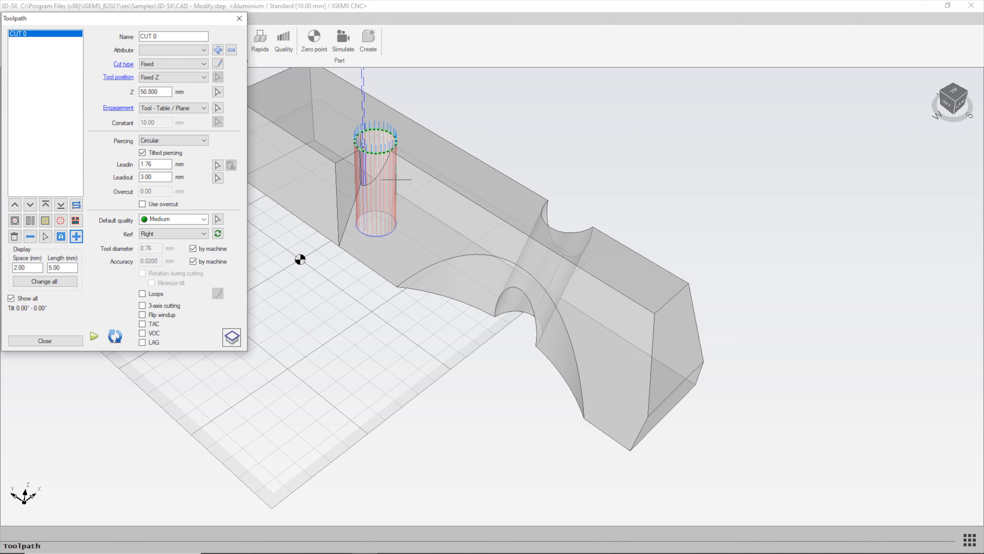
Examine the vertical hole's cutting path from the side and from above, and close the toolpath settings.
{"action": "middle_click_drag", "start_coordinate": [396, 179], "coordinate": [408, 109]}
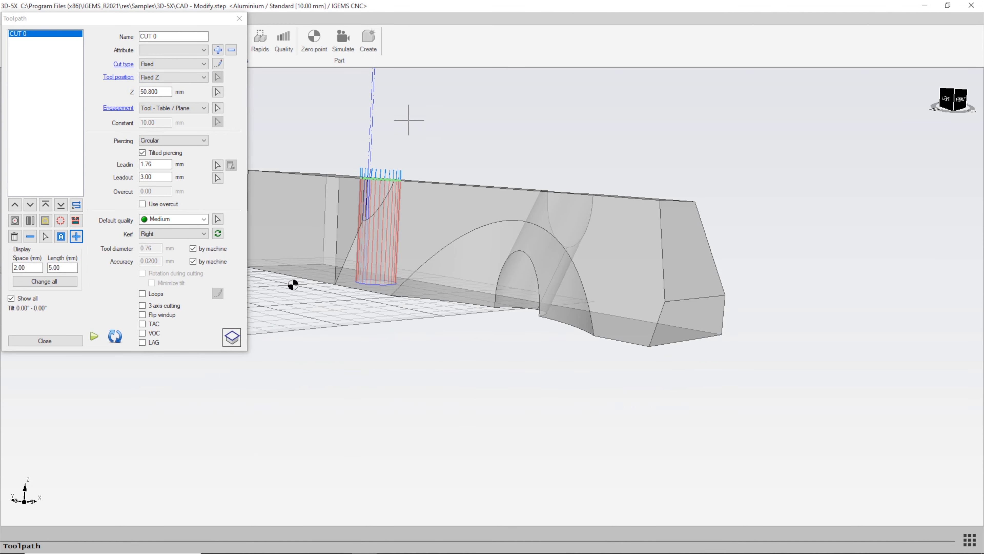
{"action": "middle_click_drag", "start_coordinate": [352, 196], "coordinate": [327, 258]}
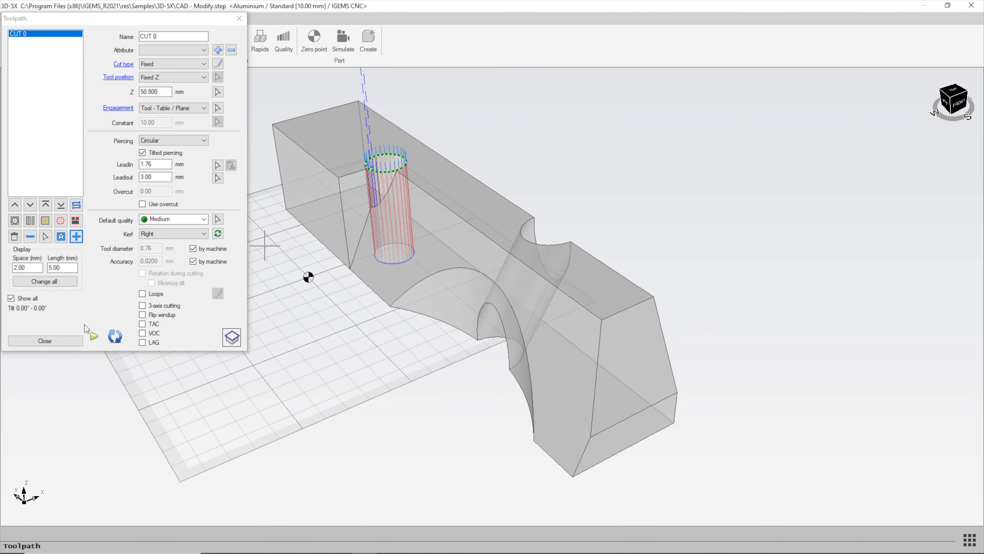
{"action": "left_click", "coordinate": [44, 341]}
Draw a three-point arc along the curved recess's bottom edge from end to end, bridging the gap at the angled hole.
{"action": "scroll", "coordinate": [361, 315], "scroll_direction": "down", "scroll_amount": 2}
{"action": "middle_click_drag", "start_coordinate": [360, 315], "coordinate": [327, 413]}
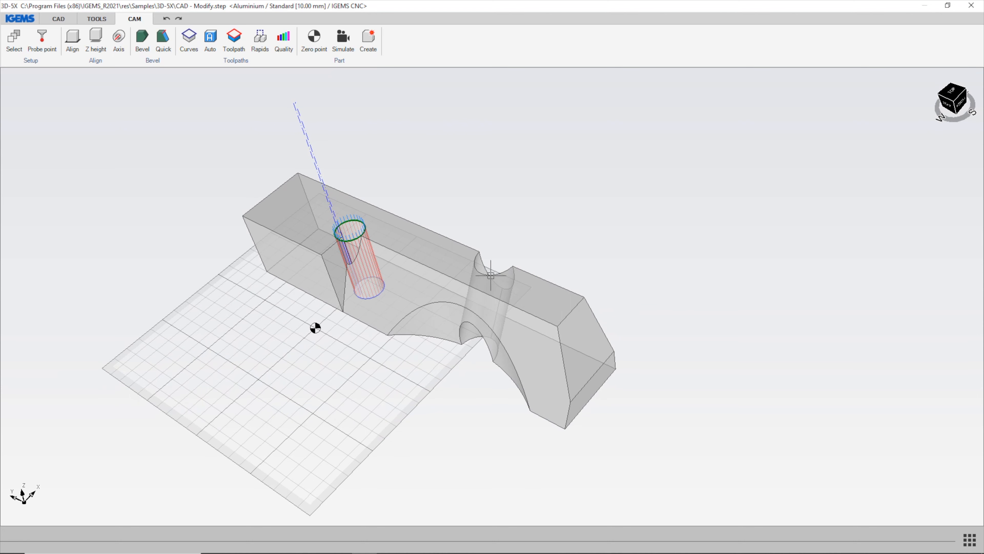
{"action": "left_click", "coordinate": [58, 19]}
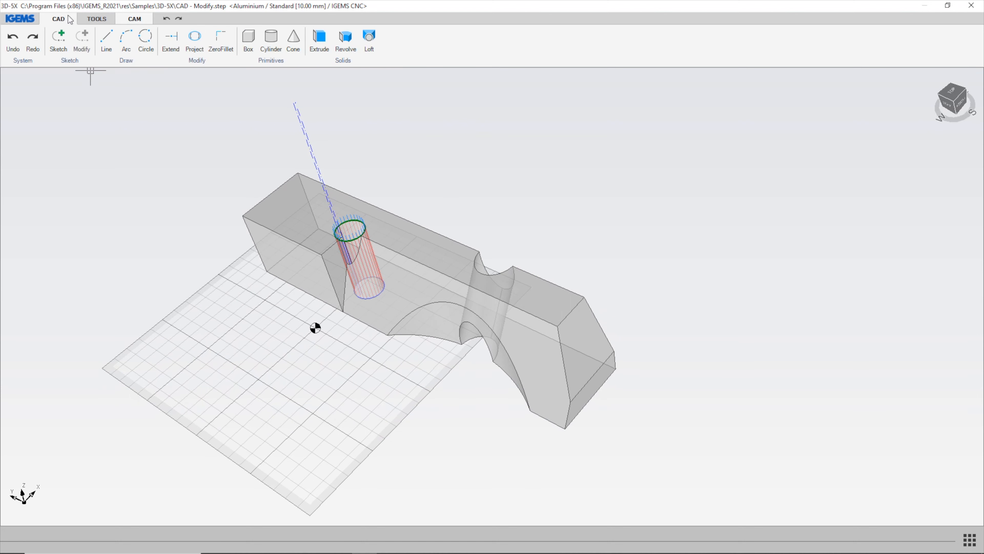
{"action": "left_click", "coordinate": [126, 39]}
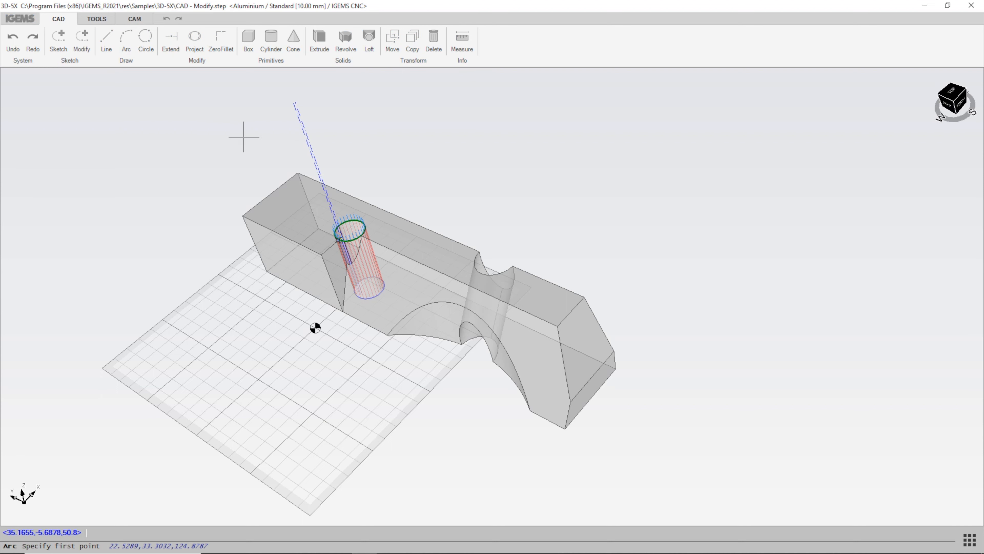
{"action": "left_click", "coordinate": [386, 335]}
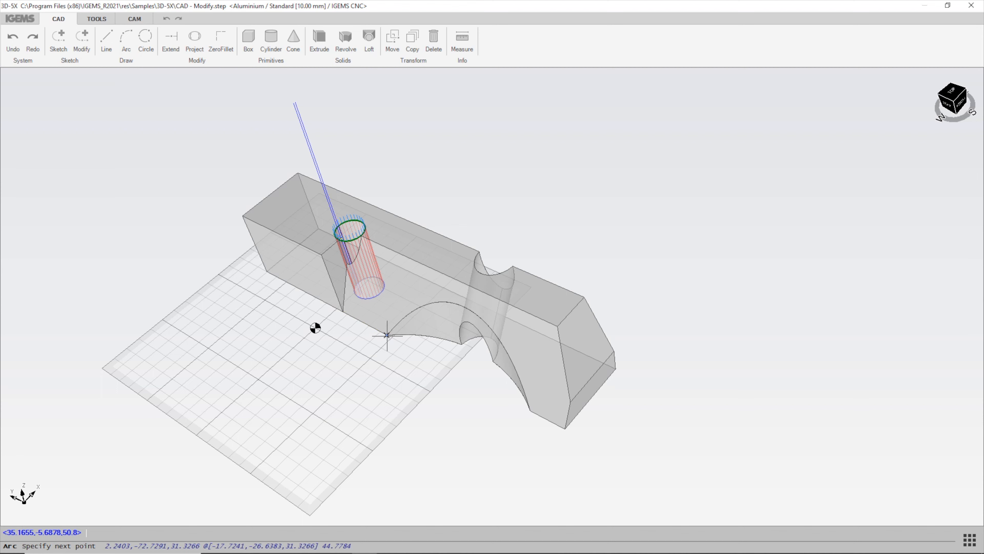
{"action": "left_click", "coordinate": [445, 339]}
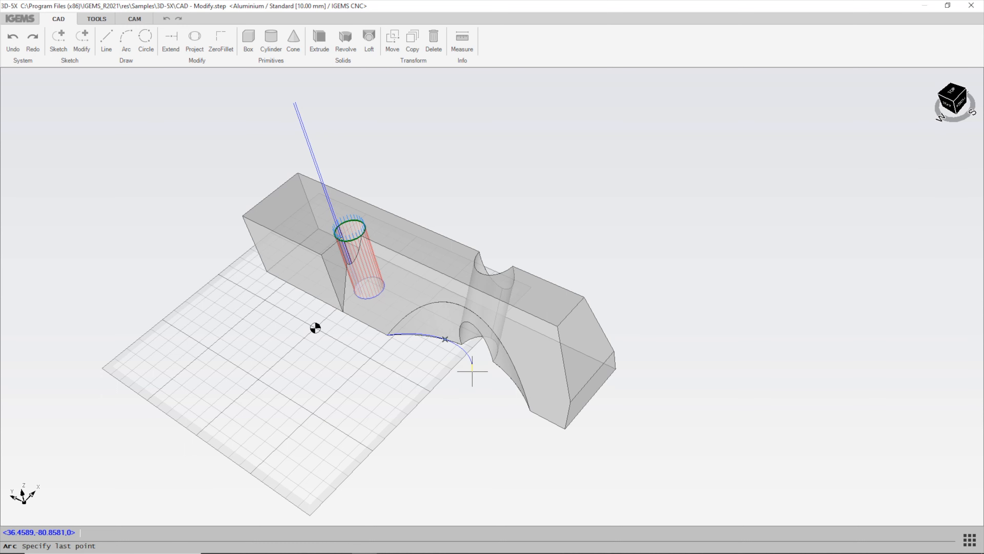
{"action": "left_click", "coordinate": [529, 408]}
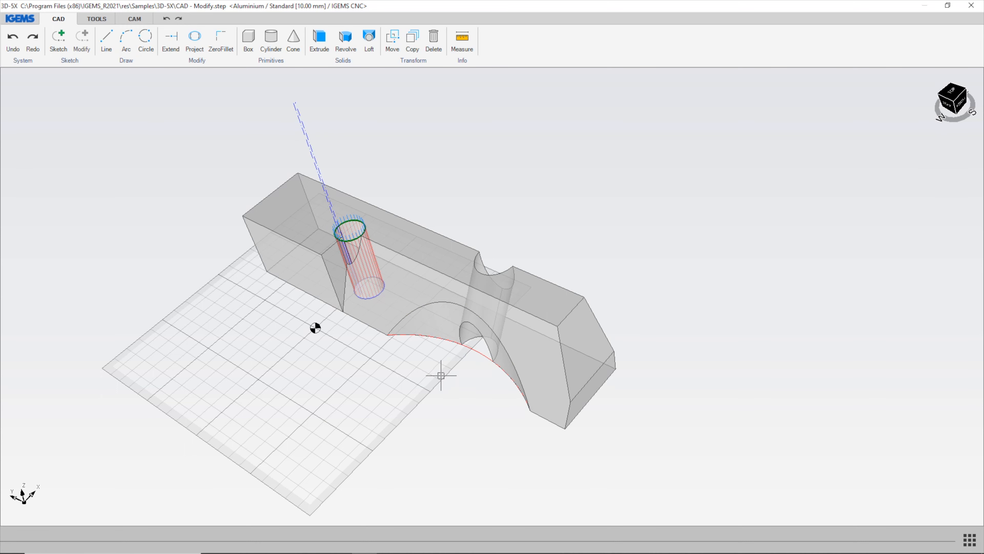
Project the angled hole's edges on the block's side face onto the top surface's plane, along the hole's straight edge.
{"action": "middle_click_drag", "start_coordinate": [393, 417], "coordinate": [440, 378]}
{"action": "scroll", "coordinate": [475, 341], "scroll_direction": "up", "scroll_amount": 5}
{"action": "middle_click_drag", "start_coordinate": [476, 341], "coordinate": [461, 363]}
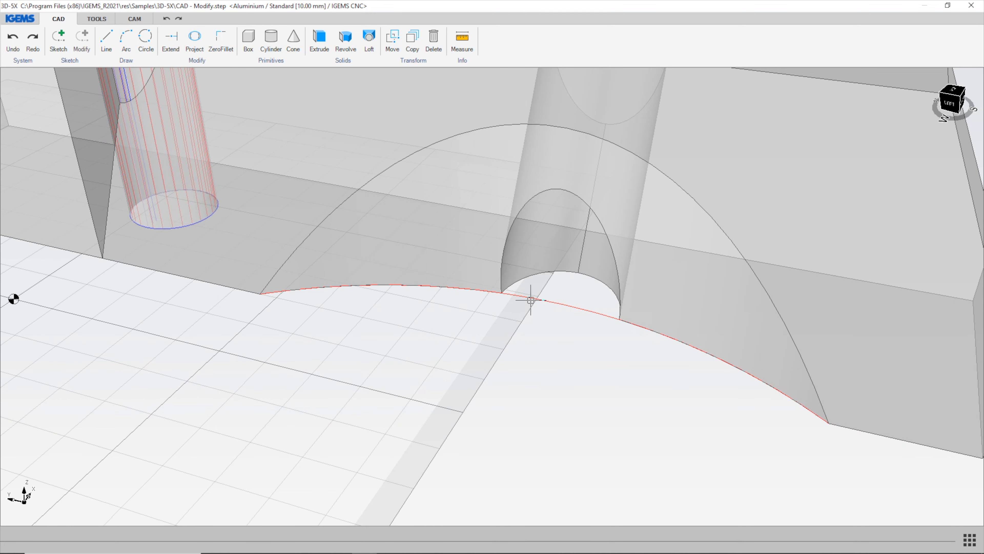
{"action": "scroll", "coordinate": [387, 354], "scroll_direction": "down", "scroll_amount": 5}
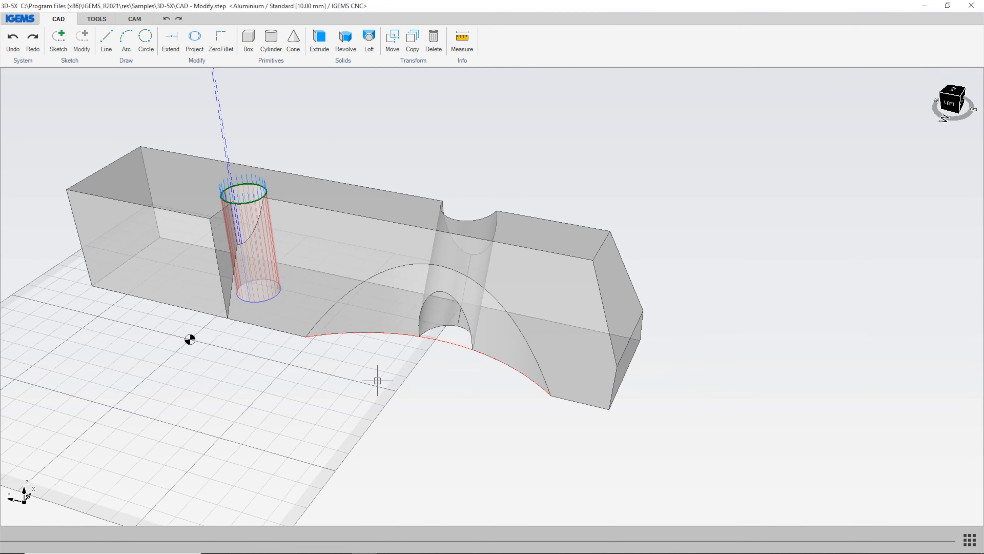
{"action": "middle_click_drag", "start_coordinate": [378, 383], "coordinate": [330, 407]}
{"action": "mouse_move", "coordinate": [494, 371]}
{"action": "middle_mouse_down"}
{"action": "mouse_move", "coordinate": [378, 404]}
{"action": "mouse_move", "coordinate": [413, 426]}
{"action": "middle_mouse_up"}
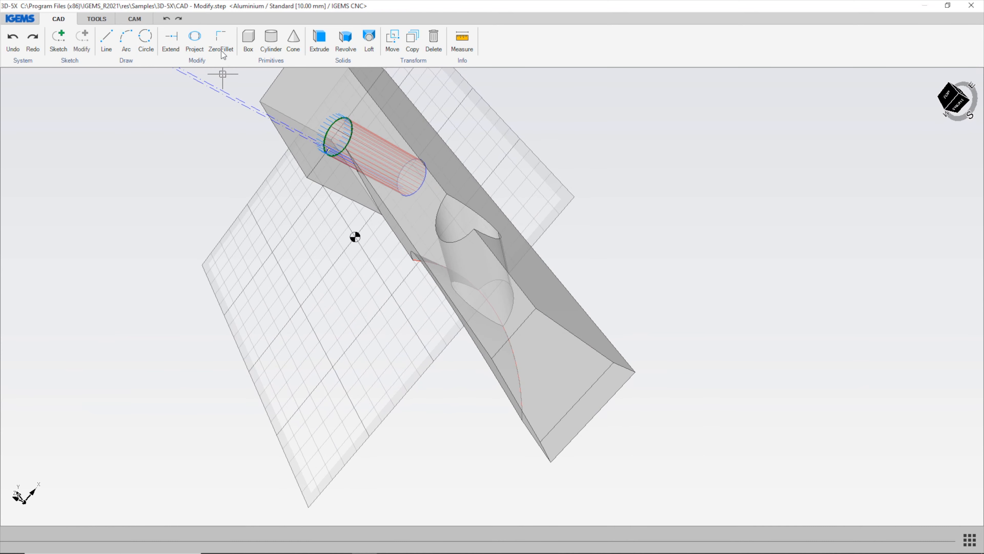
{"action": "left_click", "coordinate": [195, 39]}
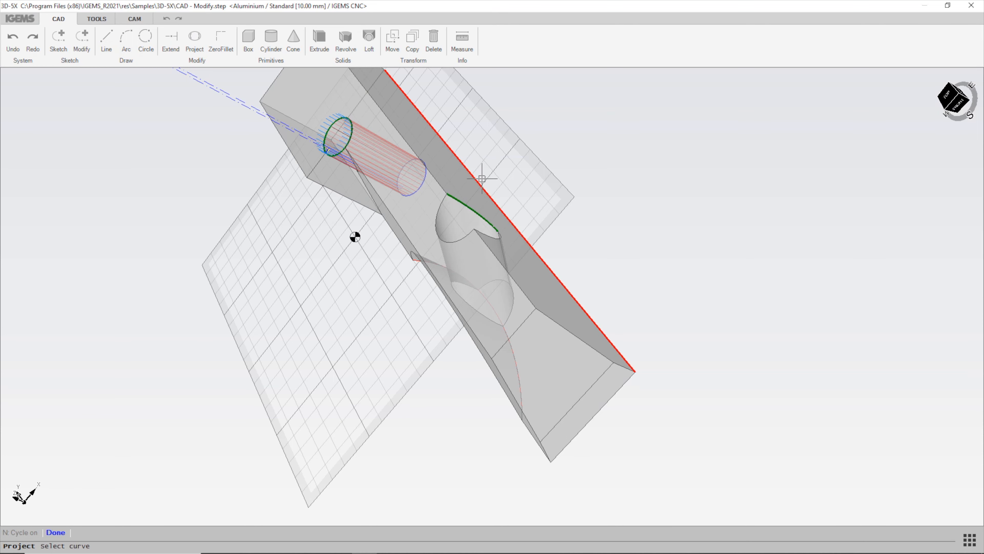
{"action": "middle_click_drag", "start_coordinate": [718, 213], "coordinate": [616, 448]}
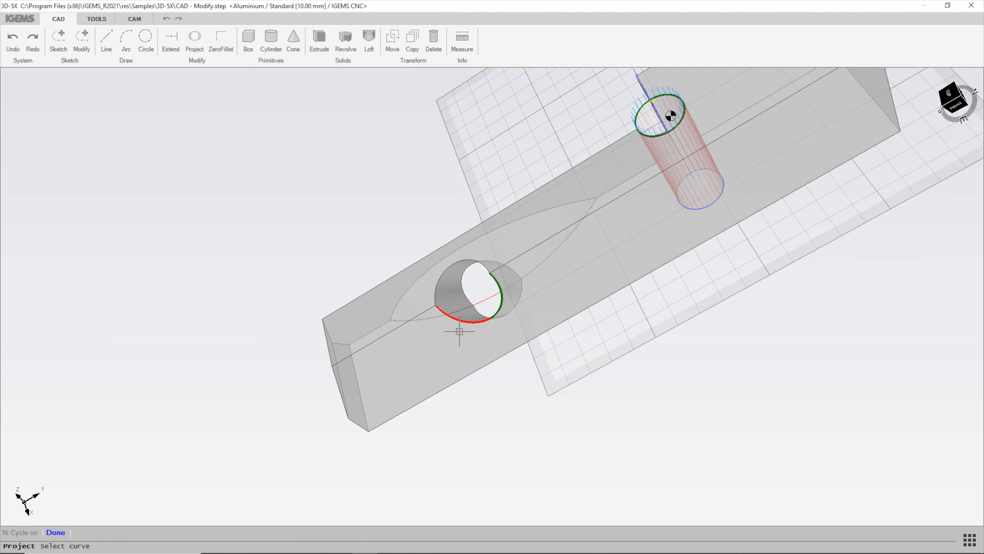
{"action": "right_click", "coordinate": [466, 351]}
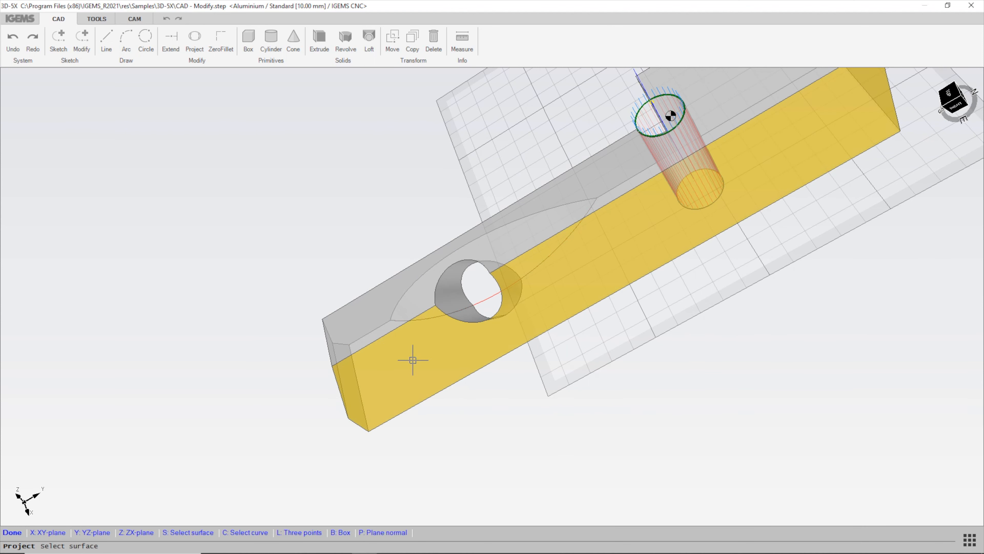
{"action": "middle_click_drag", "start_coordinate": [393, 295], "coordinate": [513, 277]}
{"action": "left_click", "coordinate": [454, 264]}
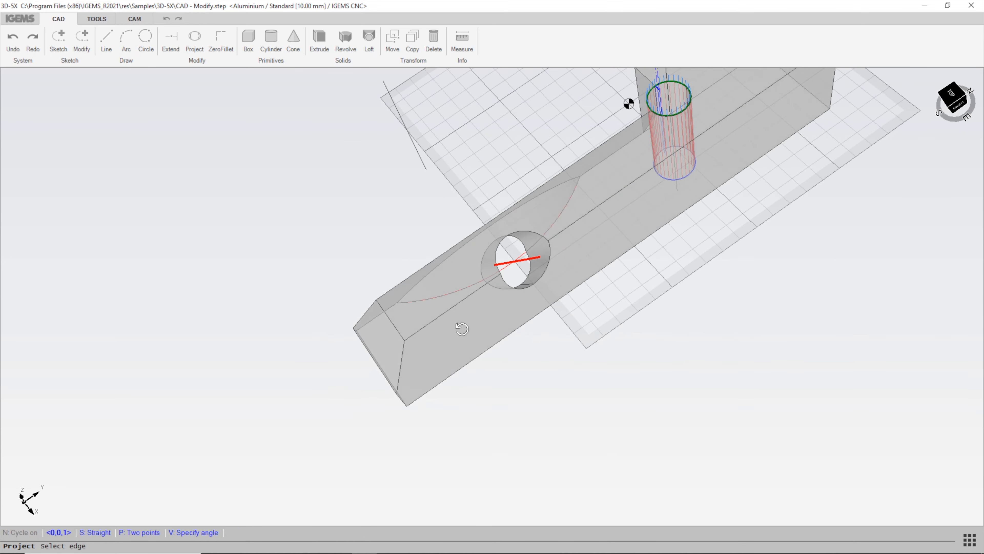
{"action": "left_click", "coordinate": [529, 262]}
Create an open curve from the arc drawn along the recess's bottom edge.
{"action": "middle_click_drag", "start_coordinate": [573, 303], "coordinate": [682, 181]}
{"action": "middle_click_drag", "start_coordinate": [600, 177], "coordinate": [474, 260]}
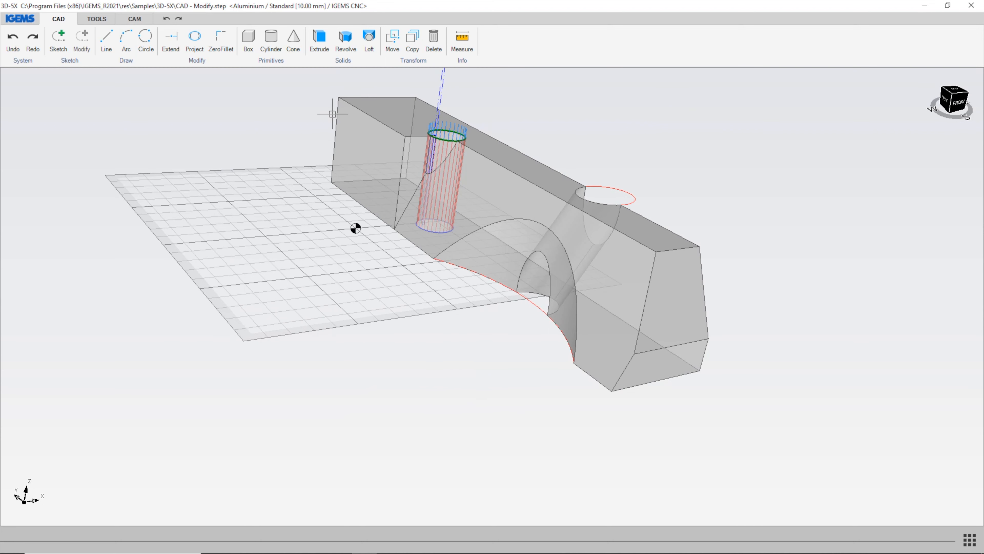
{"action": "left_click", "coordinate": [142, 22]}
{"action": "left_click", "coordinate": [190, 37]}
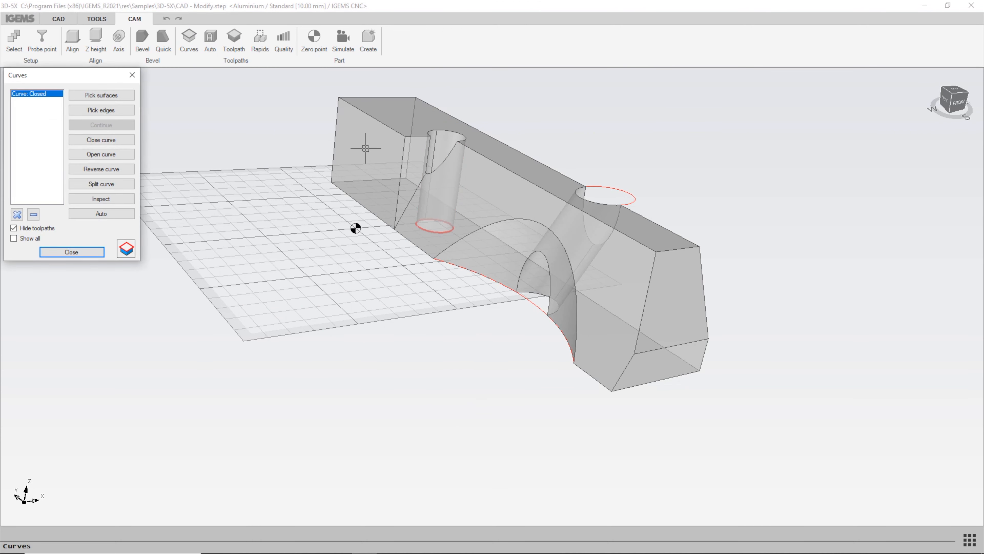
{"action": "left_click", "coordinate": [128, 112]}
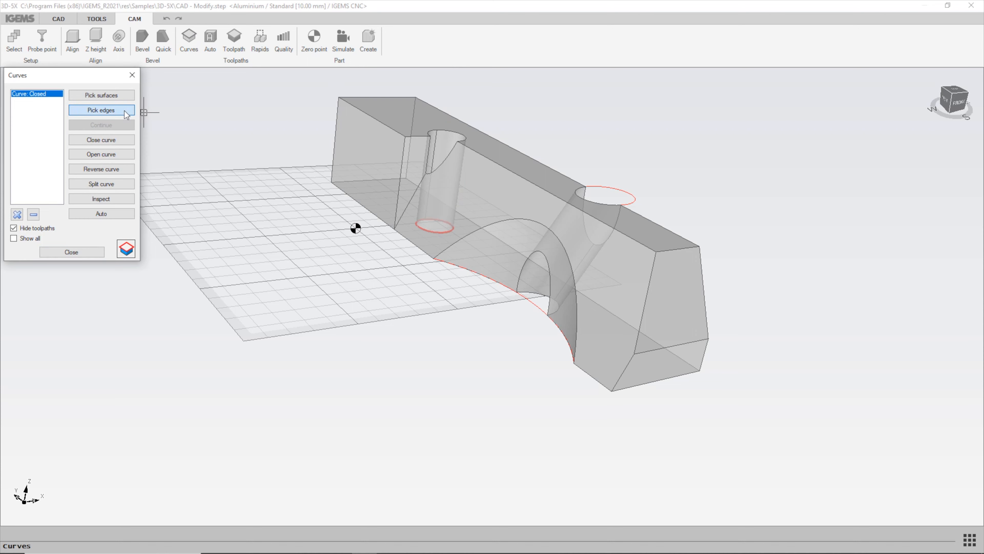
{"action": "left_click", "coordinate": [529, 298]}
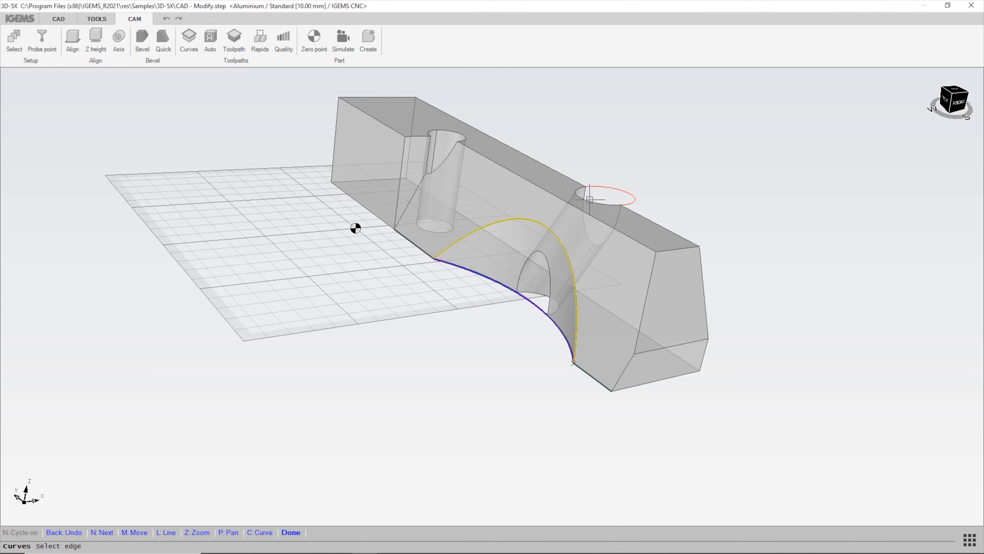
{"action": "right_click", "coordinate": [525, 246]}
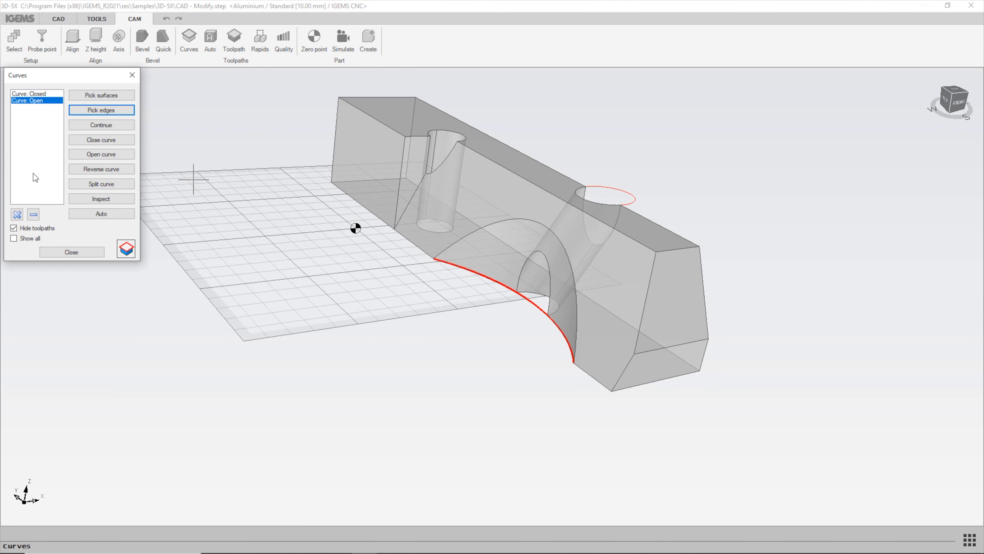
Create a closed curve from the angled hole's upper outline, including its projected part beyond the block.
{"action": "left_click", "coordinate": [72, 110]}
{"action": "left_click", "coordinate": [615, 190]}
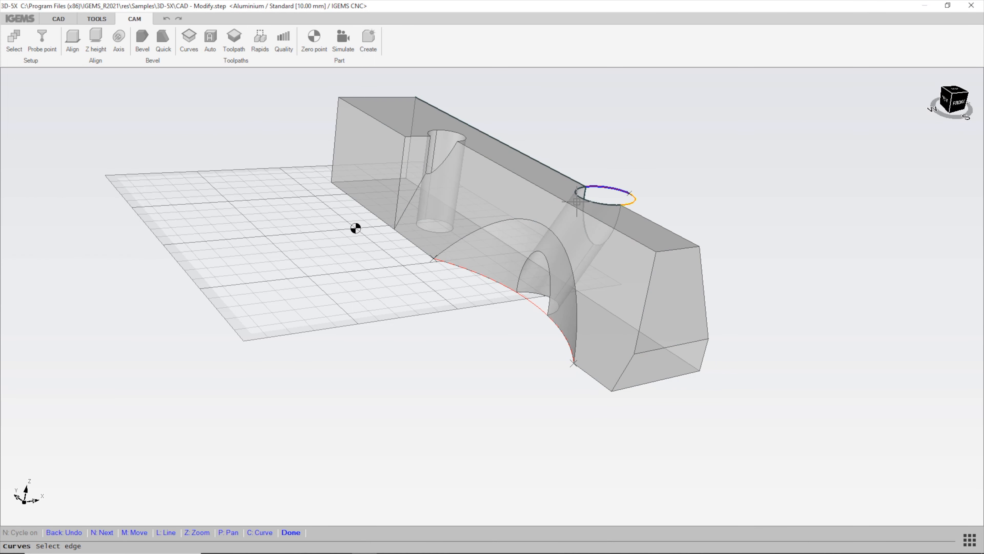
{"action": "left_click", "coordinate": [634, 202]}
{"action": "middle_click_drag", "start_coordinate": [680, 189], "coordinate": [576, 252]}
{"action": "right_click", "coordinate": [519, 317]}
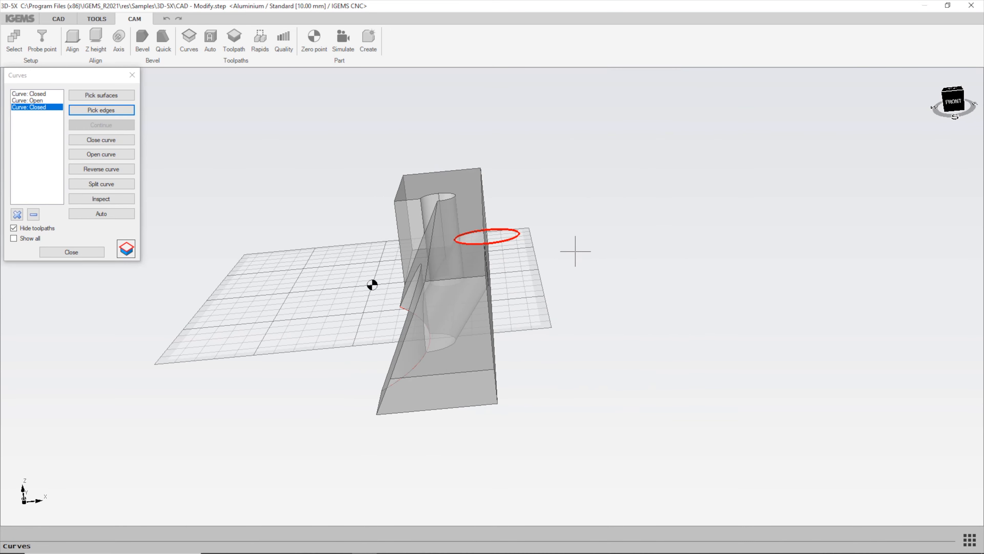
Check which features the stored curves belong to by highlighting the recess curve and the vertical hole's curve.
{"action": "middle_click_drag", "start_coordinate": [356, 359], "coordinate": [503, 398]}
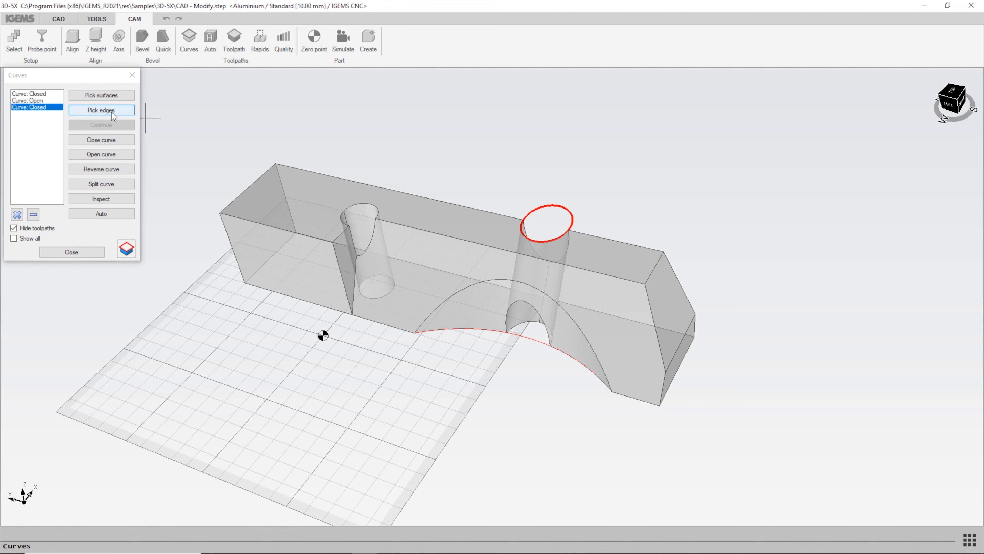
{"action": "left_click", "coordinate": [45, 101]}
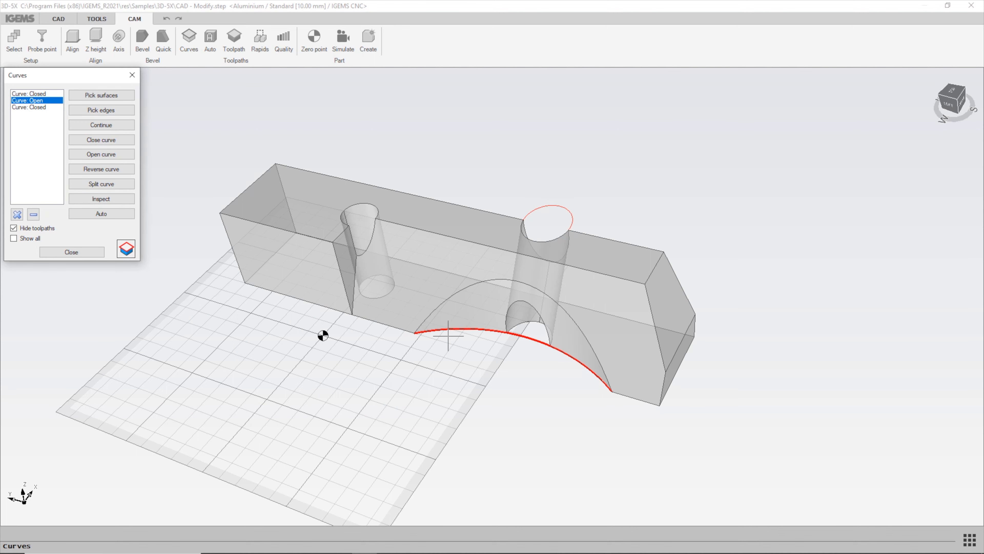
{"action": "left_click", "coordinate": [45, 95]}
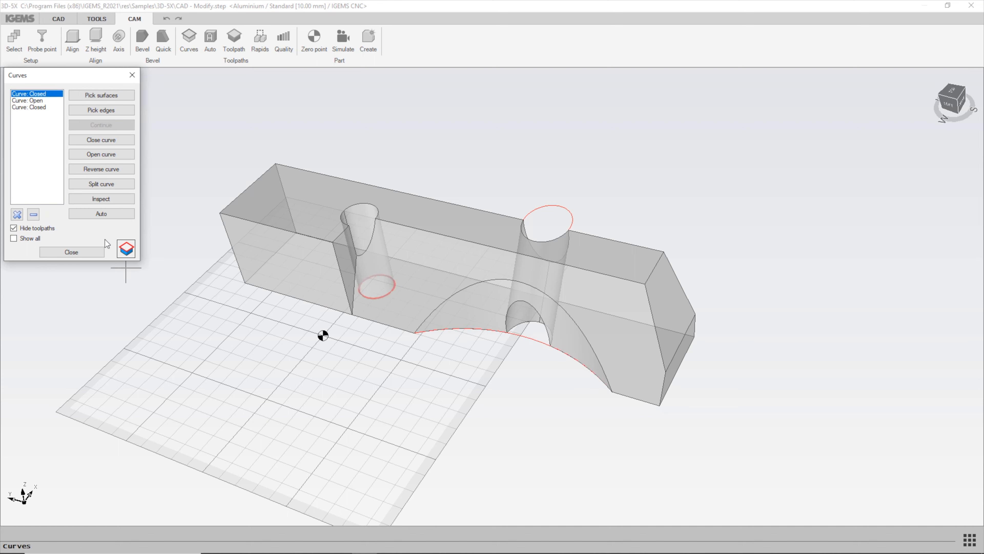
Start a new toolpath that follows the open arc curve along the recess's bottom edge.
{"action": "left_click", "coordinate": [126, 248]}
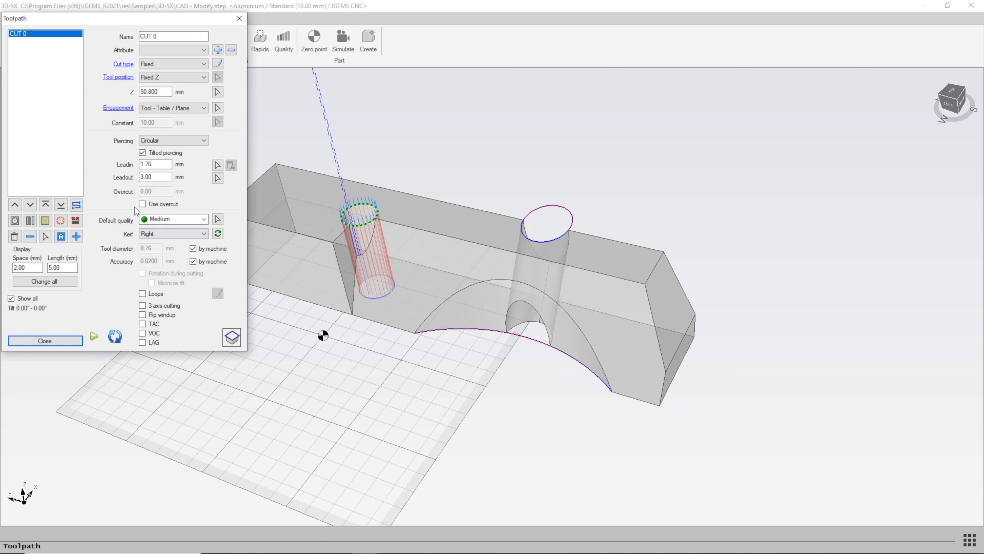
{"action": "left_click", "coordinate": [77, 236]}
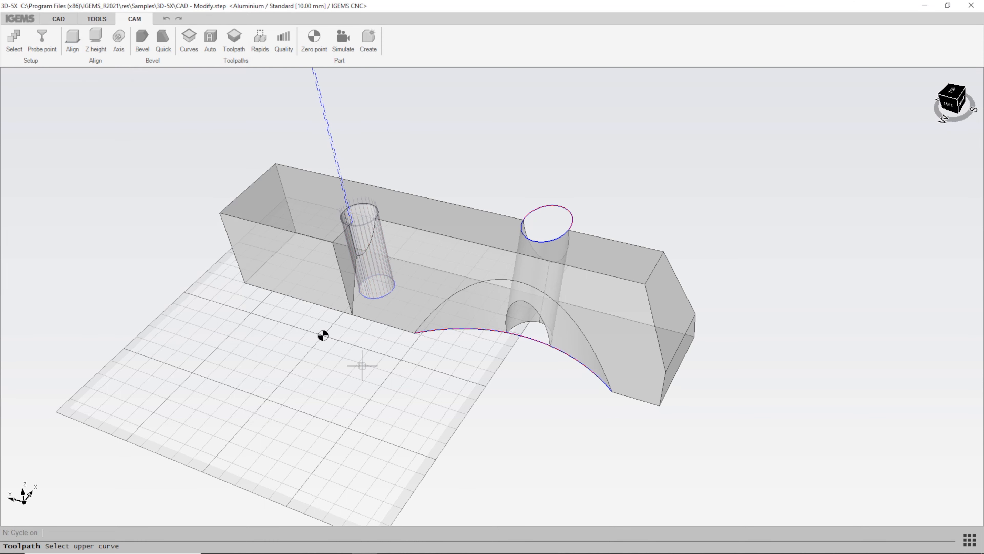
{"action": "left_click", "coordinate": [530, 339]}
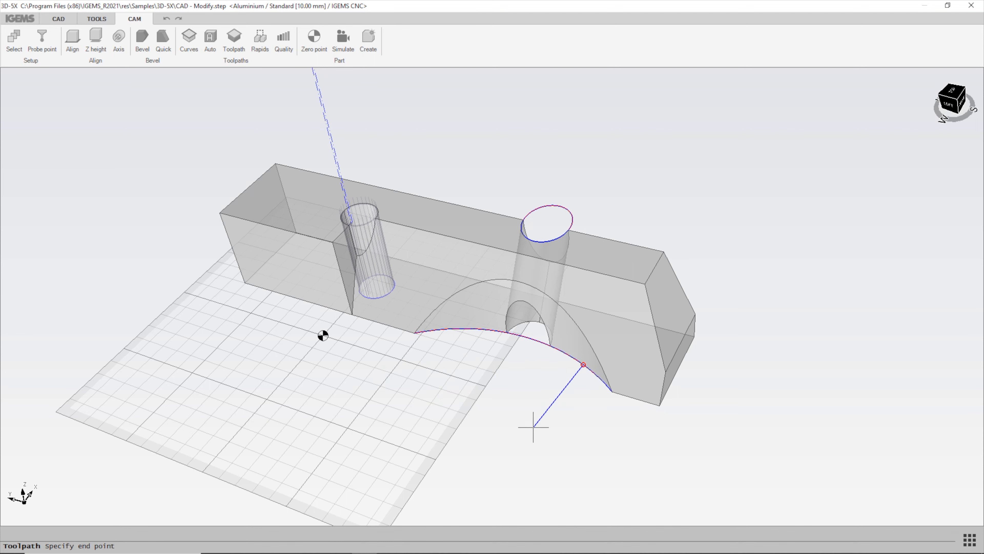
{"action": "left_click", "coordinate": [580, 449]}
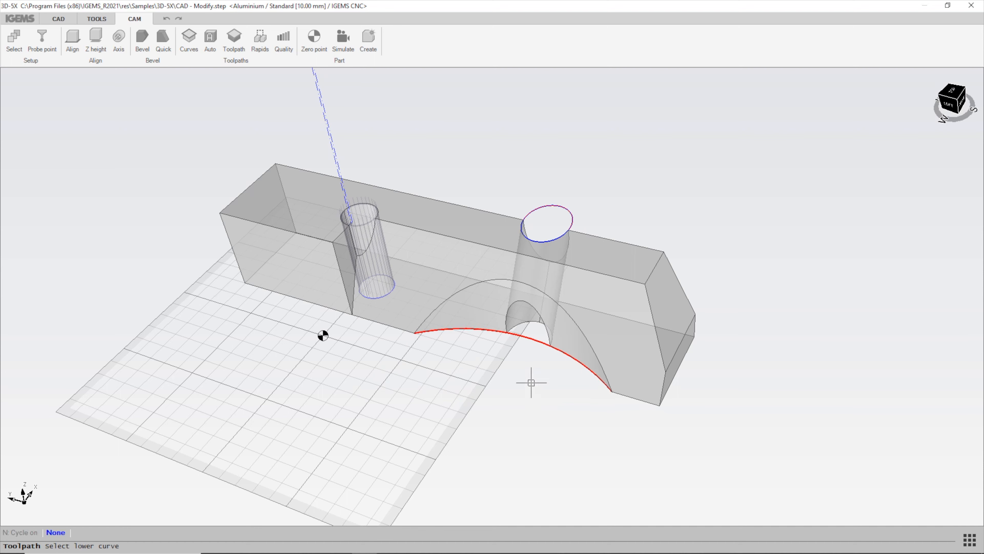
{"action": "left_click", "coordinate": [533, 340]}
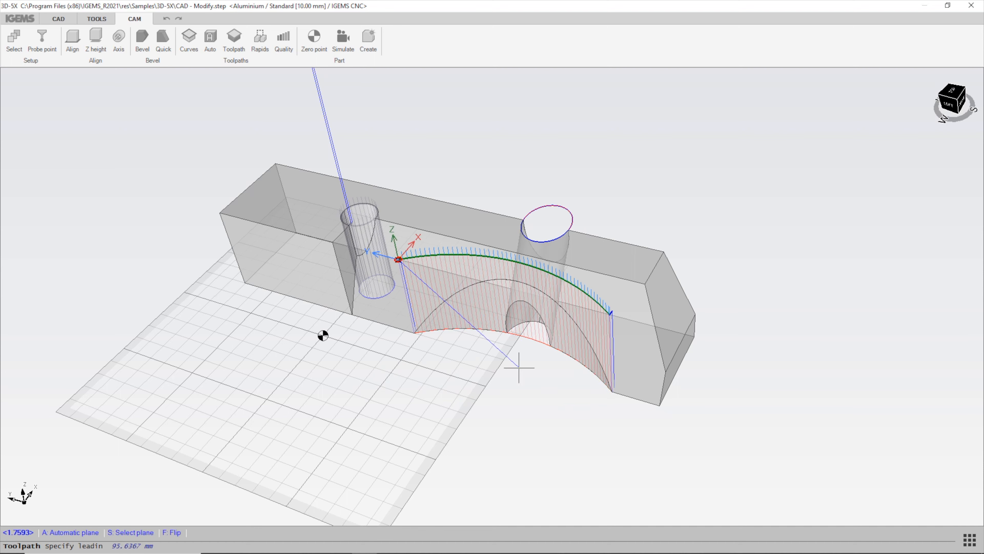
Complete the recess toolpath with a 1.76 mm lead-in beside the vertical hole and a 3 mm lead-out at the opposite end.
{"action": "middle_click_drag", "start_coordinate": [400, 304], "coordinate": [418, 336]}
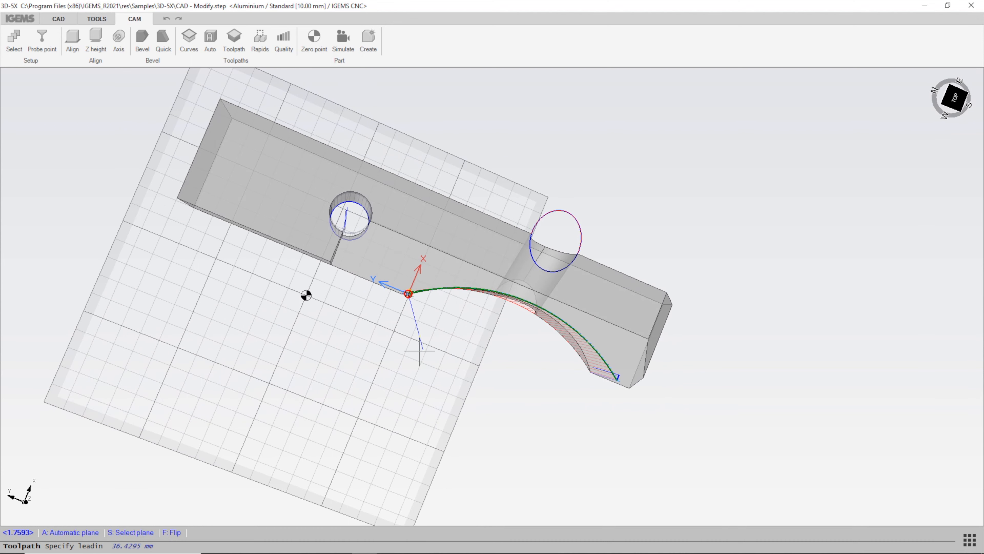
{"action": "scroll", "coordinate": [397, 307], "scroll_direction": "up", "scroll_amount": 2}
{"action": "scroll", "coordinate": [396, 307], "scroll_direction": "up", "scroll_amount": 1}
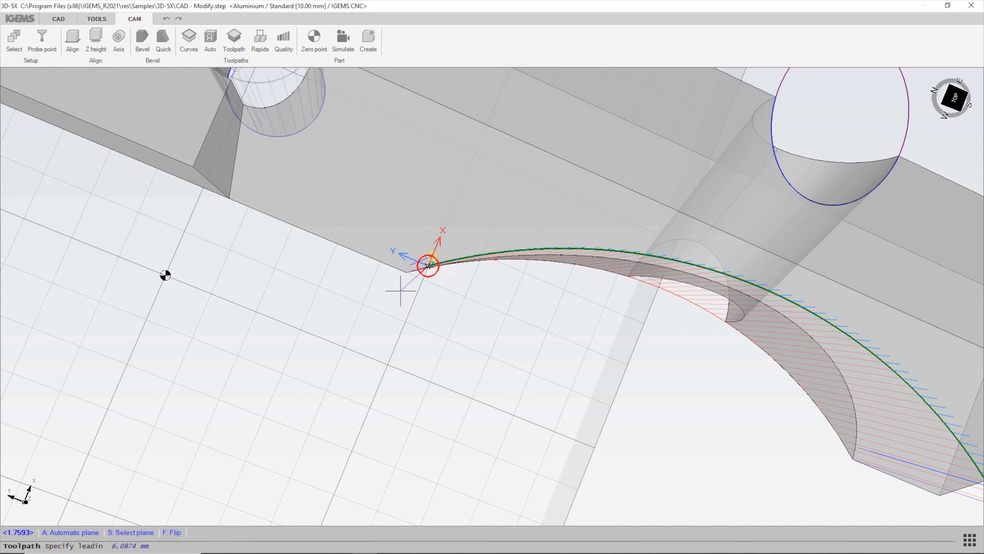
{"action": "left_click", "coordinate": [397, 281]}
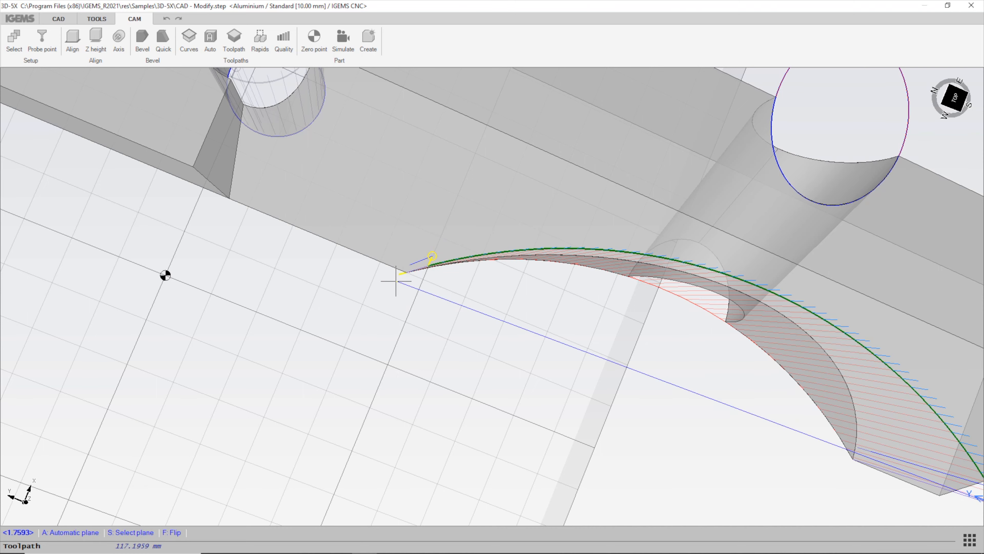
{"action": "middle_click_drag", "start_coordinate": [544, 364], "coordinate": [426, 290]}
{"action": "scroll", "coordinate": [425, 290], "scroll_direction": "down", "scroll_amount": 2}
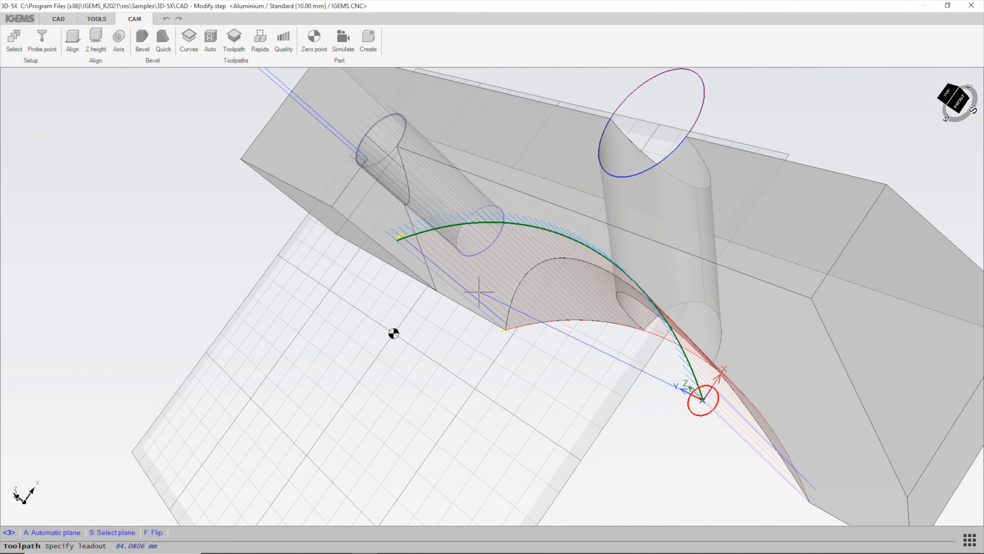
{"action": "left_click", "coordinate": [704, 425]}
{"action": "middle_click_drag", "start_coordinate": [455, 329], "coordinate": [489, 250]}
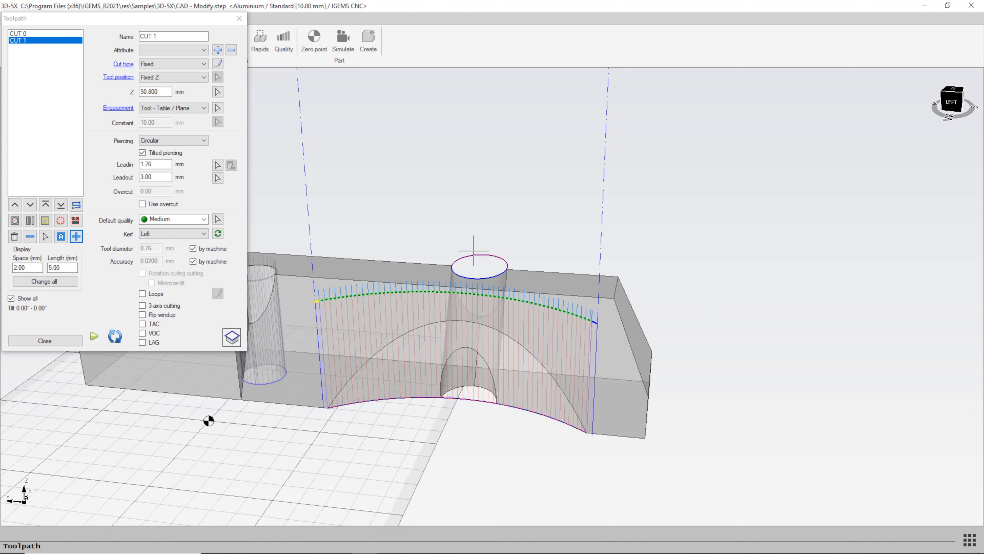
Start a new toolpath on the angled hole's closed upper curve, starting at its outer rear side, with no lower curve.
{"action": "left_click", "coordinate": [76, 236]}
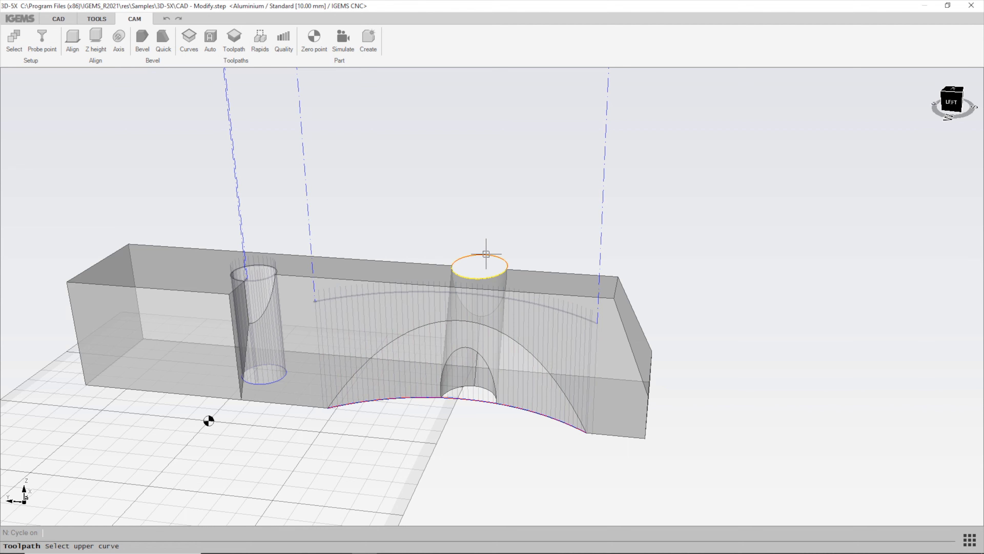
{"action": "left_click", "coordinate": [486, 256]}
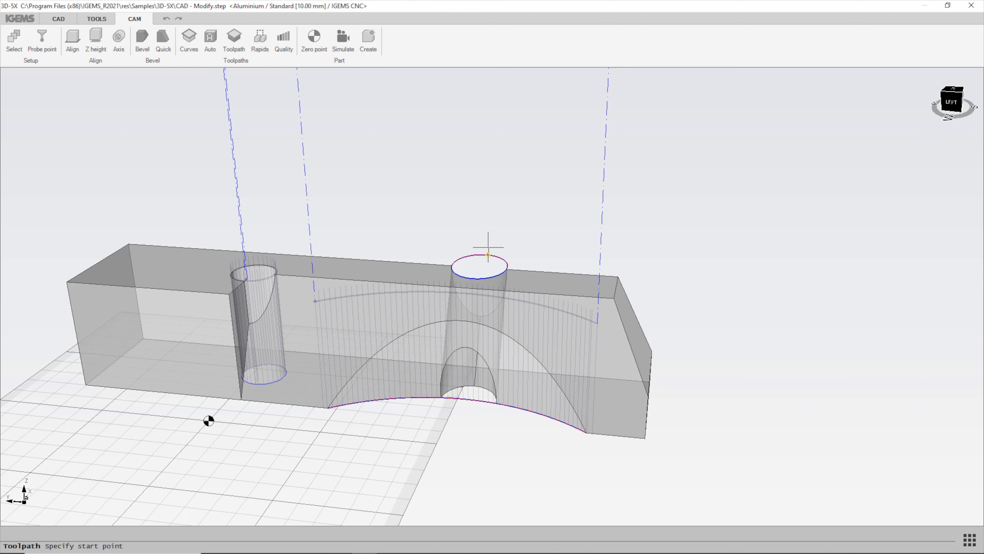
{"action": "left_click", "coordinate": [487, 225]}
{"action": "left_click", "coordinate": [486, 226]}
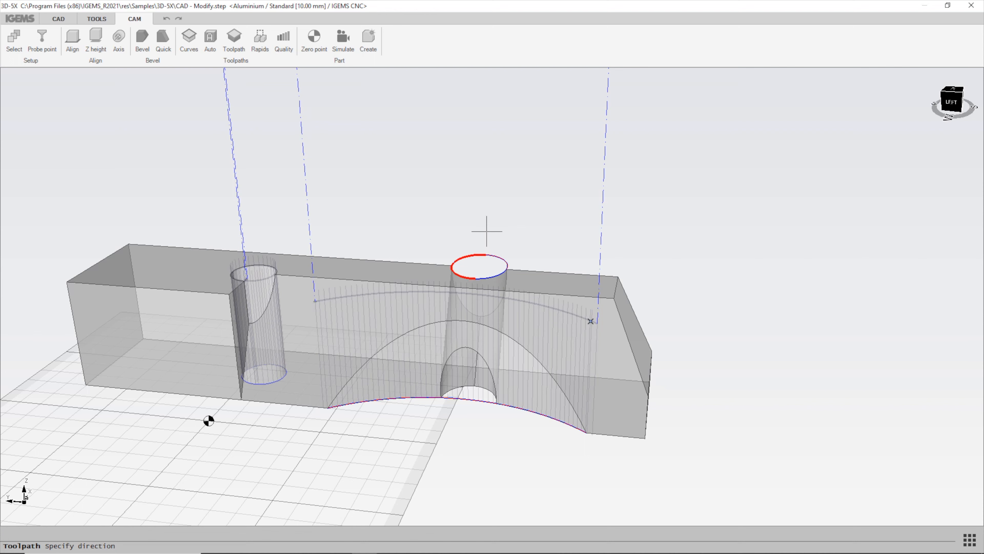
{"action": "left_click", "coordinate": [513, 259]}
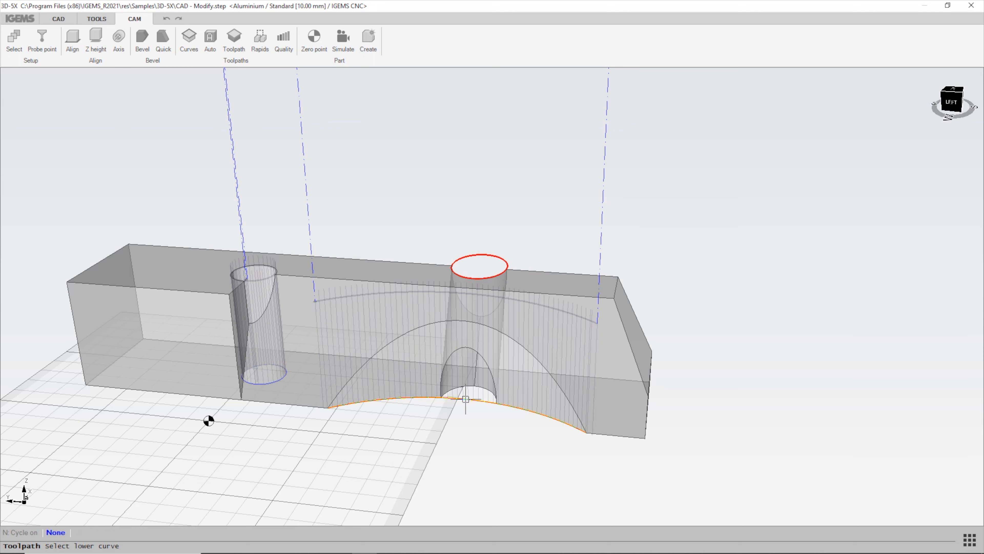
{"action": "right_click", "coordinate": [470, 218]}
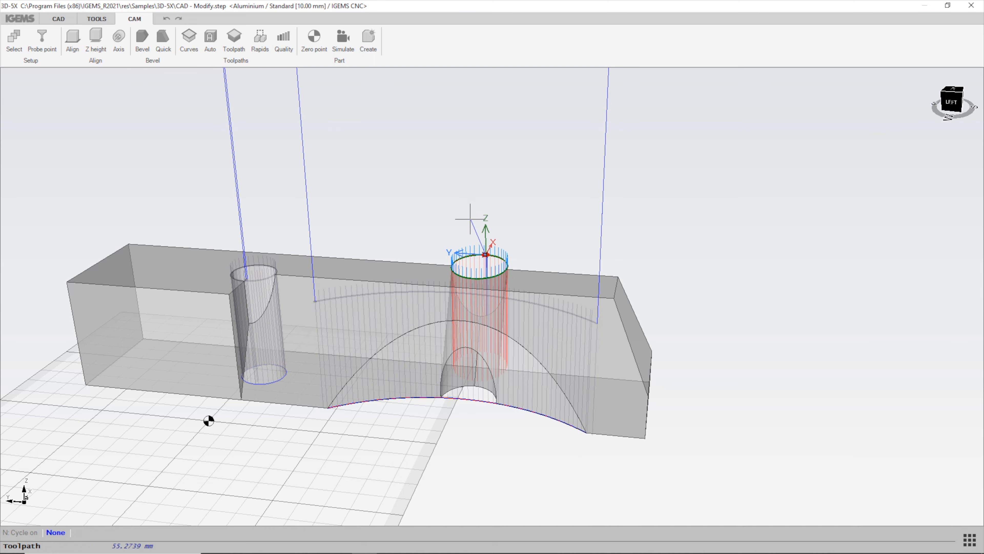
Accept the default 1.76 mm lead-in and 3 mm lead-out for the angled hole's toolpath.
{"action": "middle_click_drag", "start_coordinate": [539, 266], "coordinate": [495, 396]}
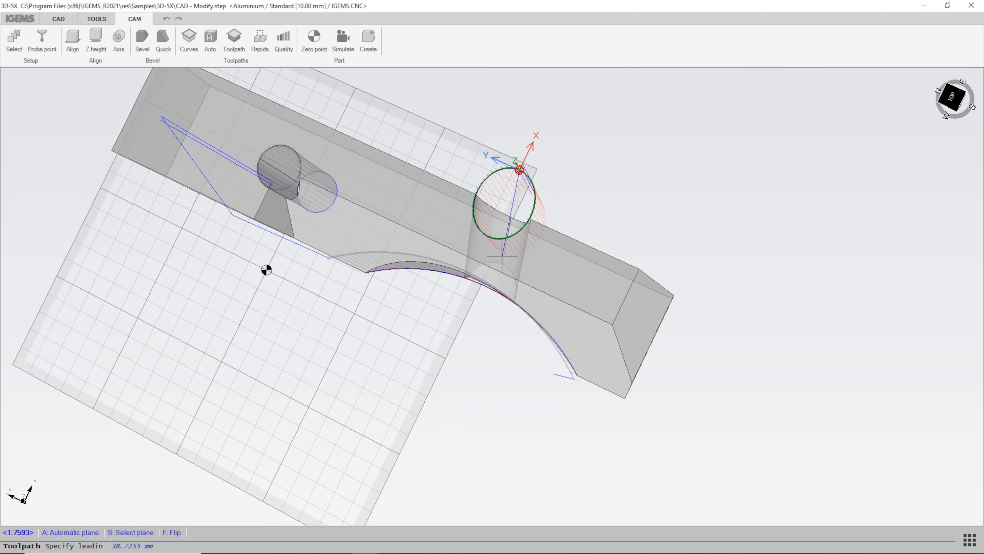
{"action": "right_click", "coordinate": [514, 193]}
{"action": "right_click", "coordinate": [514, 193]}
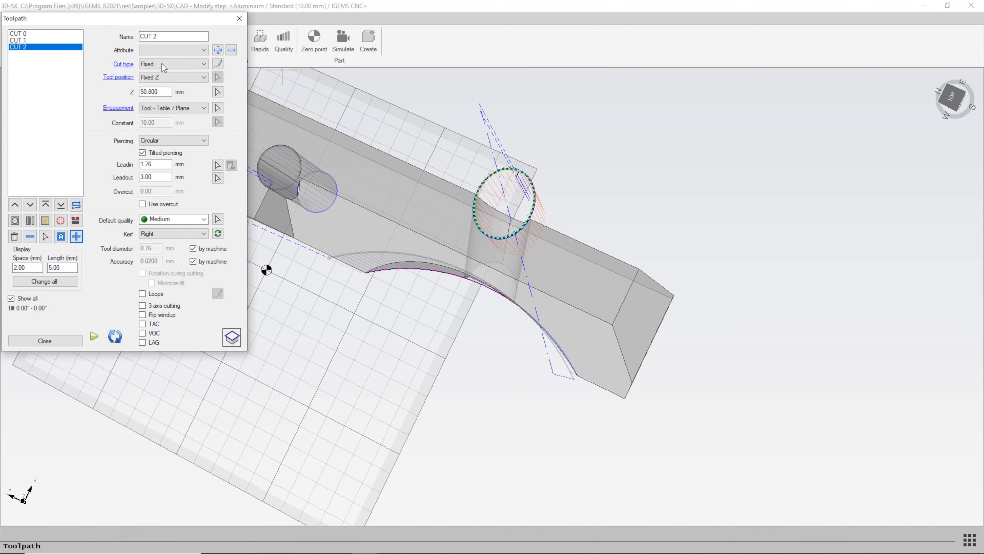
Edit the toolpath's connections to follow the angled hole's centre axis, check the tilted cut from several sides, and close the toolpath settings.
{"action": "left_click", "coordinate": [132, 65]}
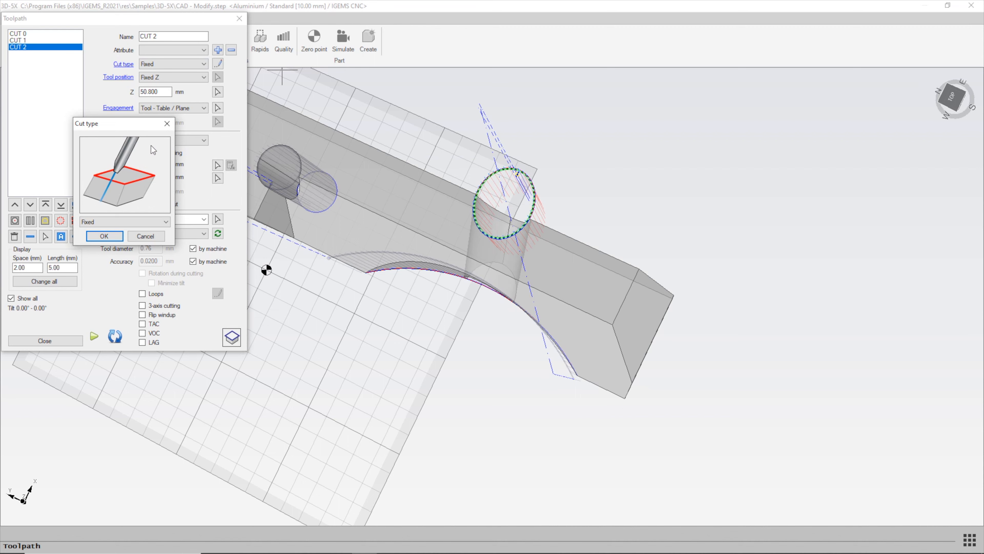
{"action": "left_click", "coordinate": [168, 123]}
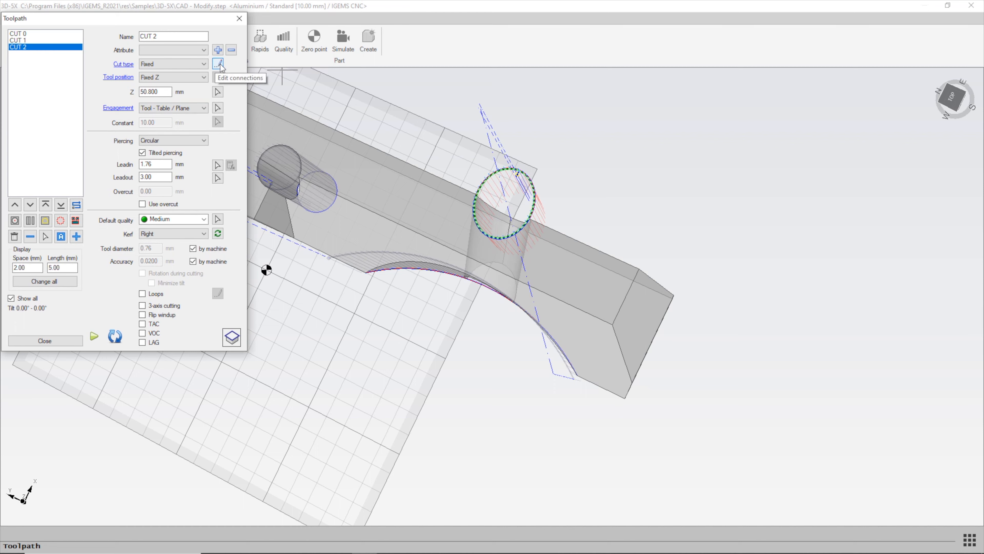
{"action": "left_click", "coordinate": [218, 64]}
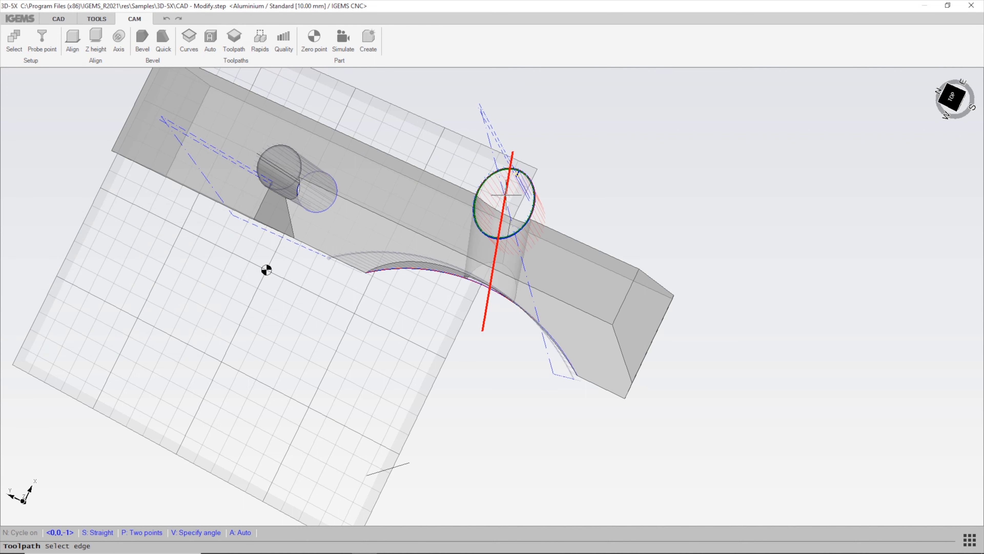
{"action": "middle_click_drag", "start_coordinate": [218, 354], "coordinate": [115, 149]}
{"action": "middle_click_drag", "start_coordinate": [606, 261], "coordinate": [508, 363]}
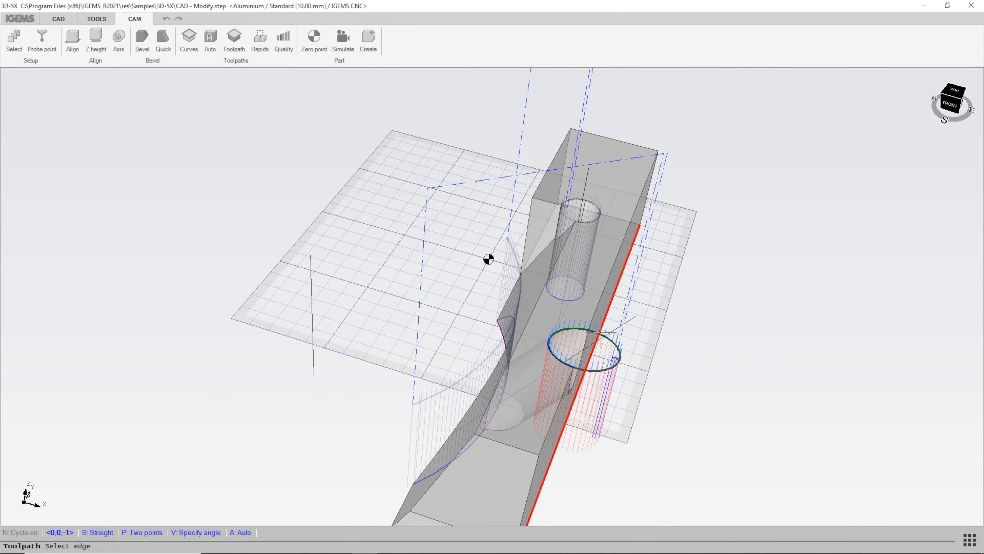
{"action": "left_click", "coordinate": [624, 321]}
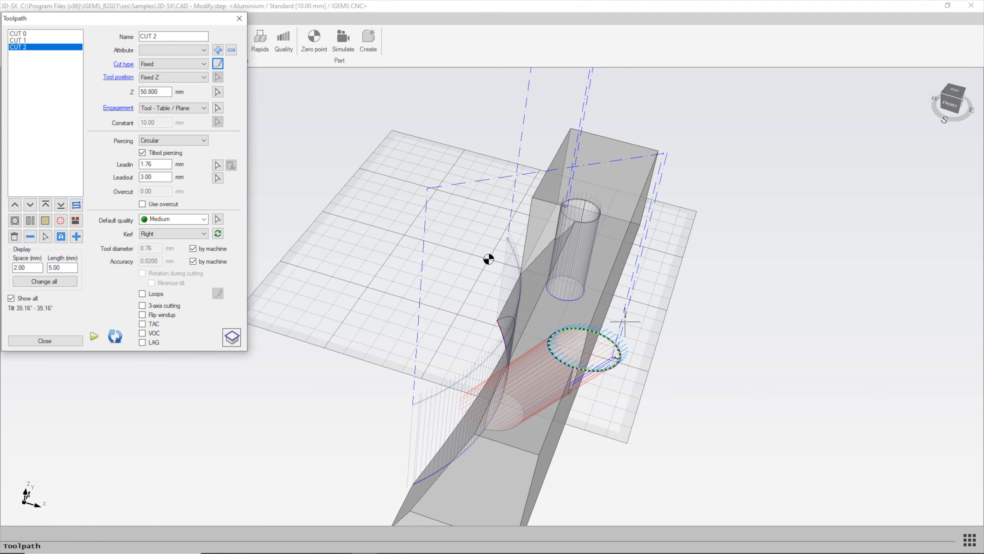
{"action": "middle_click_drag", "start_coordinate": [625, 323], "coordinate": [687, 327]}
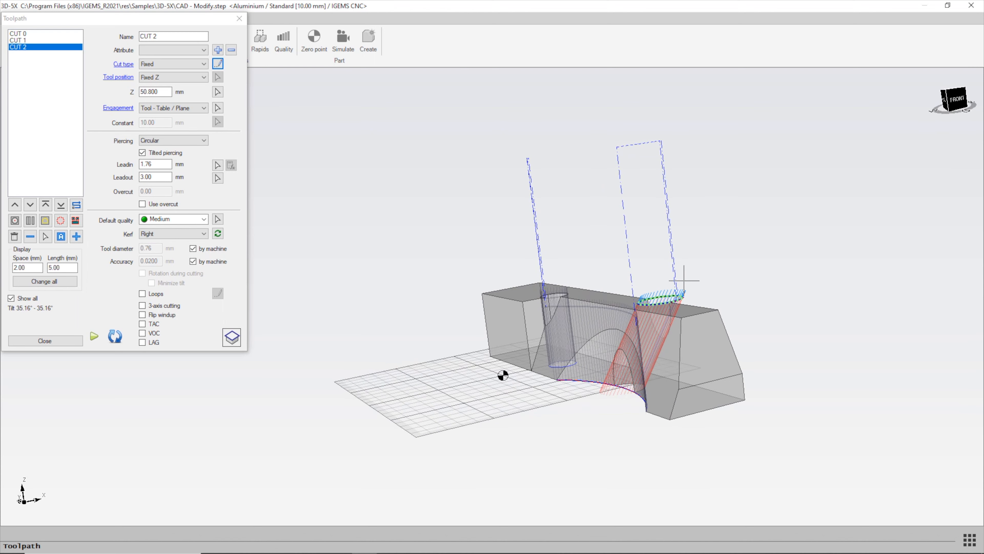
{"action": "middle_click_drag", "start_coordinate": [617, 407], "coordinate": [399, 392]}
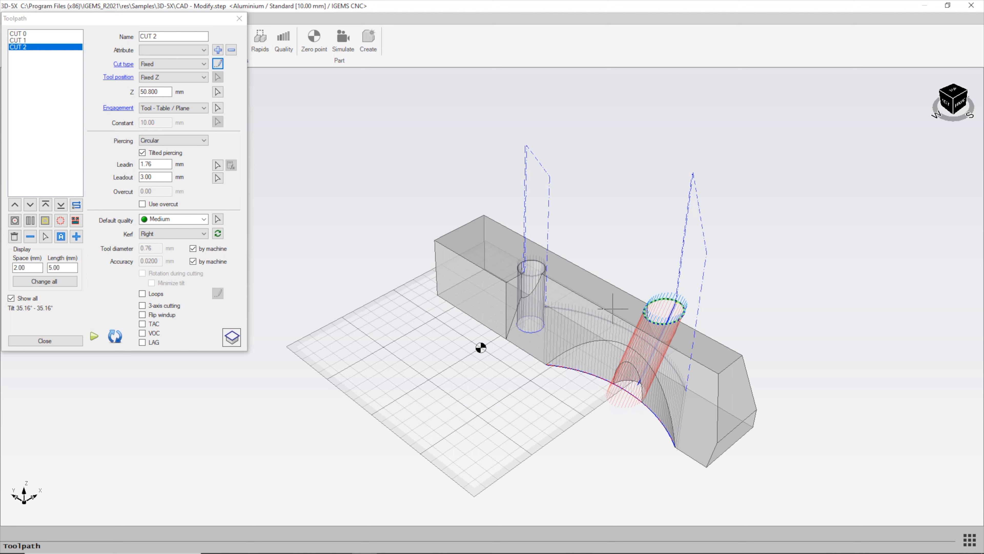
{"action": "middle_click_drag", "start_coordinate": [470, 382], "coordinate": [433, 366]}
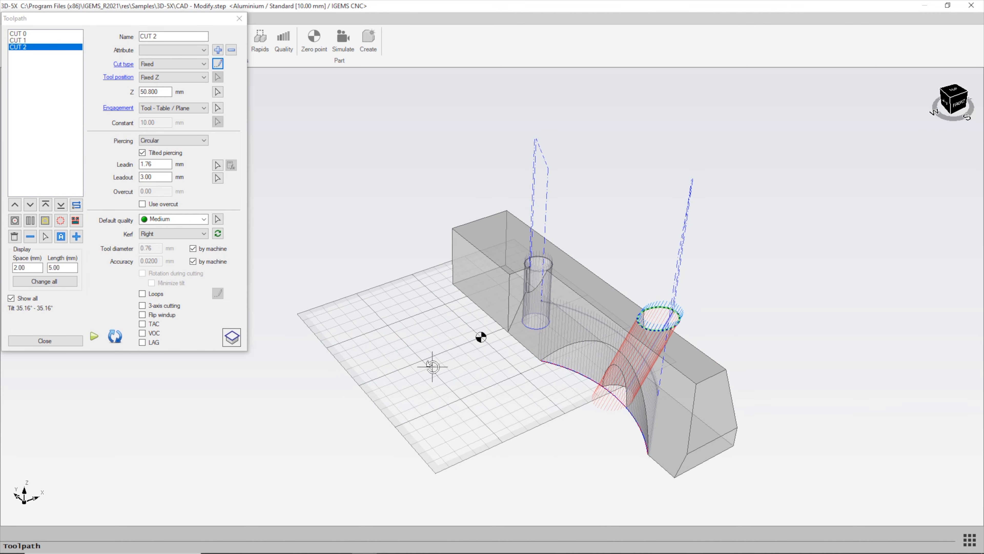
{"action": "right_click", "coordinate": [238, 21]}
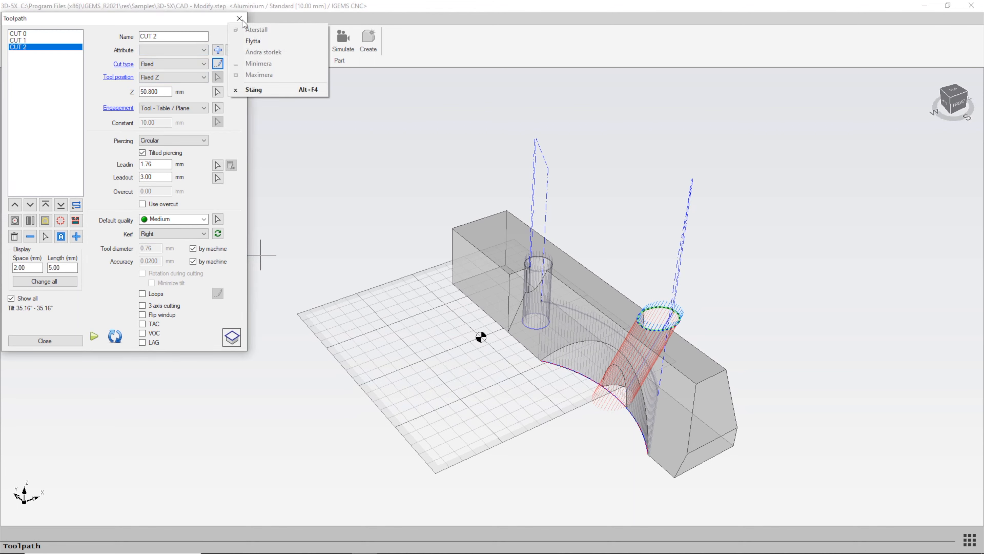
{"action": "left_click", "coordinate": [240, 20]}
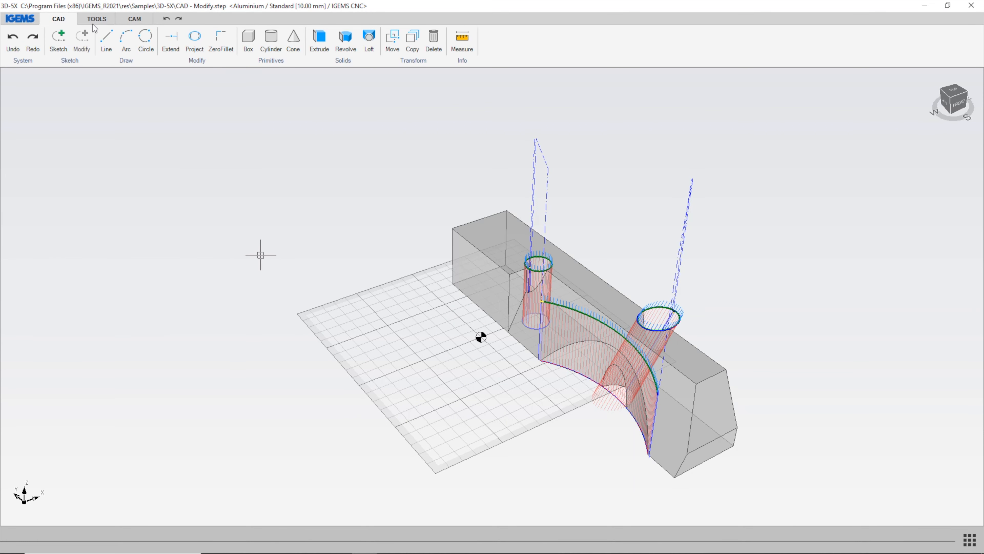
Extend the block's two long top edges past the bevelled end up to the plane of its small vertical end face.
{"action": "left_click", "coordinate": [173, 39]}
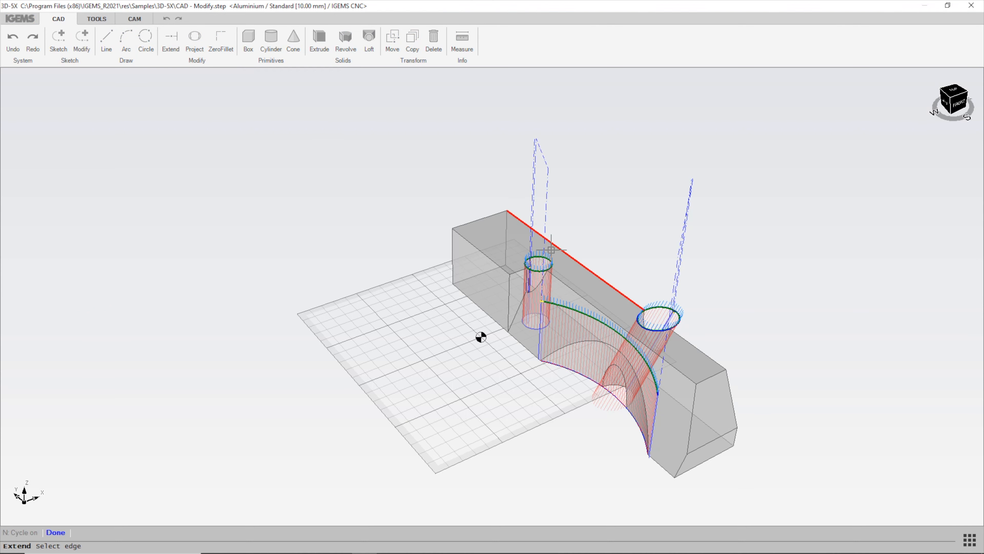
{"action": "left_click", "coordinate": [681, 372]}
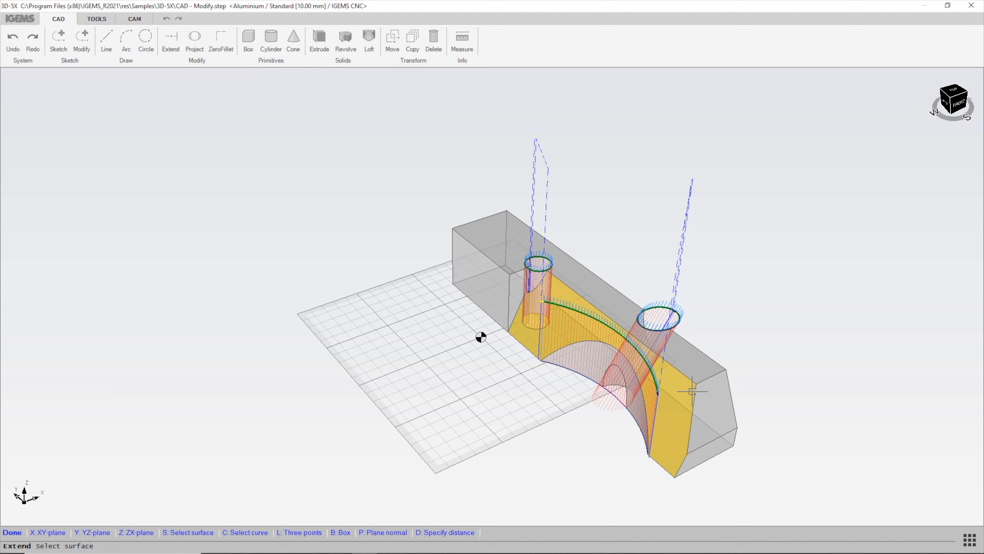
{"action": "left_click", "coordinate": [702, 454]}
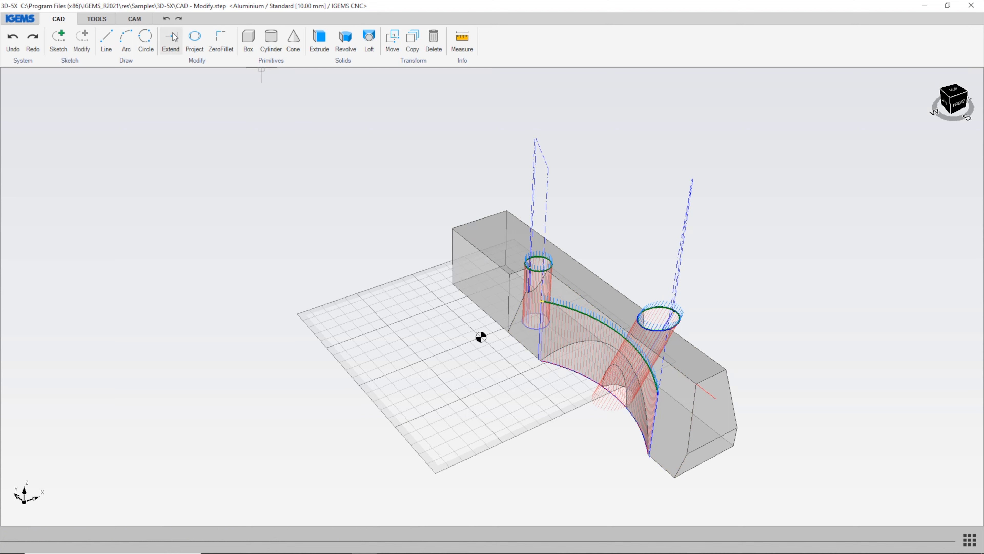
{"action": "left_click", "coordinate": [171, 39]}
{"action": "left_click", "coordinate": [708, 345]}
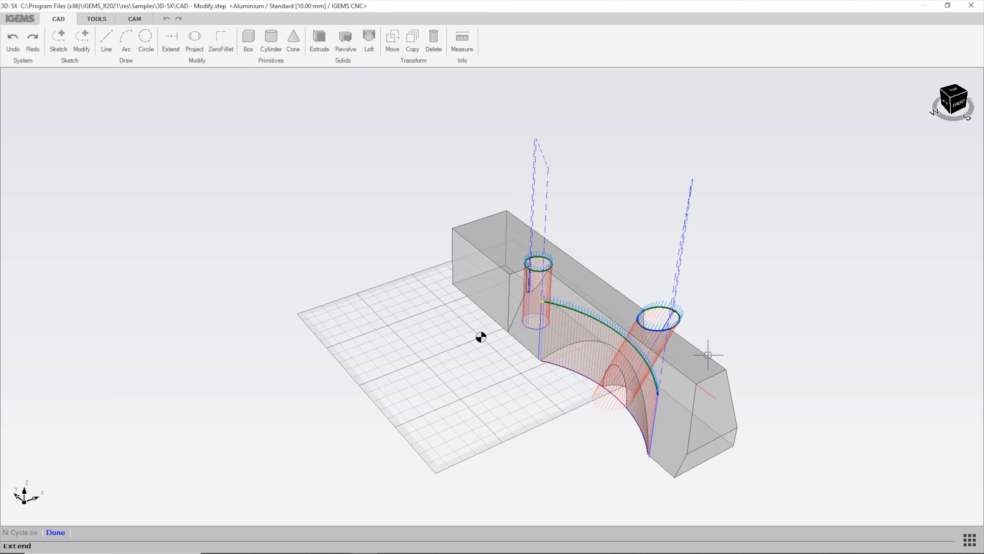
{"action": "left_click", "coordinate": [730, 440]}
{"action": "middle_click_drag", "start_coordinate": [634, 440], "coordinate": [594, 179]}
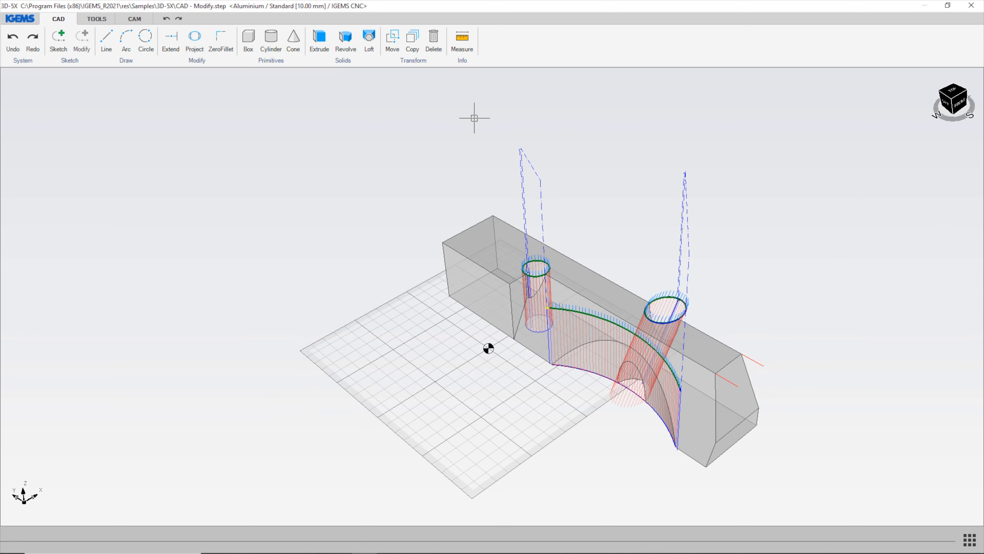
Join the two top edges interrupted by the vertical hole into a sharp corner with a zero fillet.
{"action": "scroll", "coordinate": [306, 83], "scroll_direction": "up", "scroll_amount": 2}
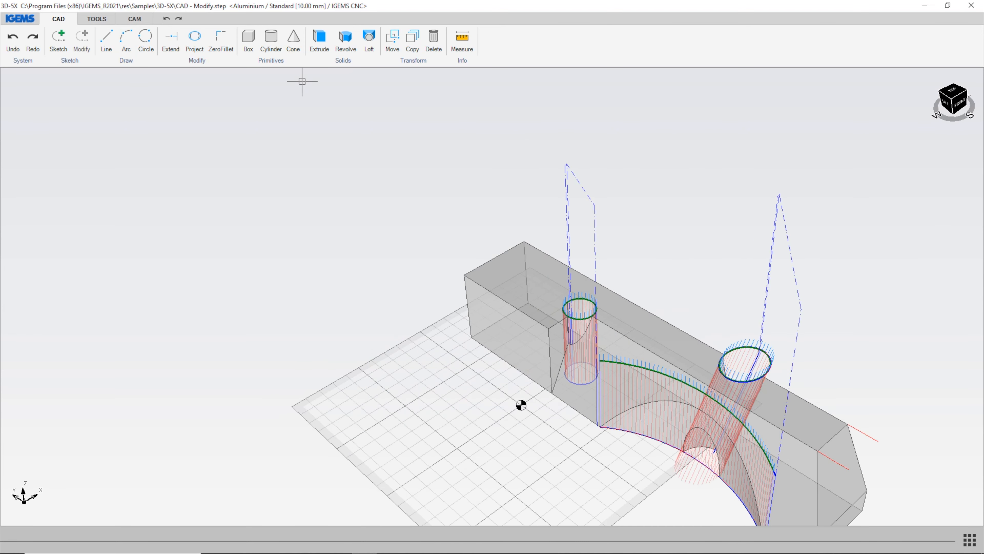
{"action": "left_click", "coordinate": [221, 37]}
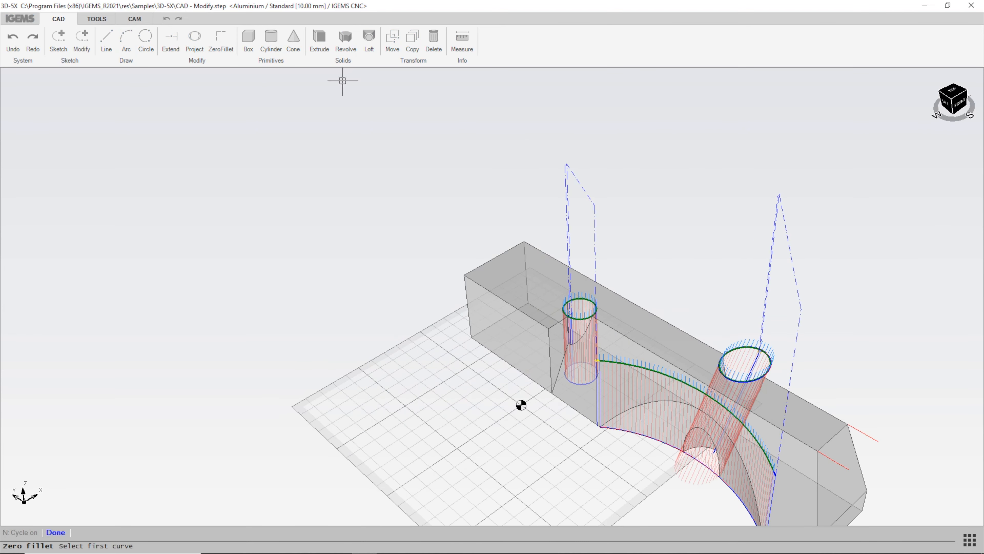
{"action": "left_click", "coordinate": [557, 324]}
{"action": "left_click", "coordinate": [610, 330]}
{"action": "scroll", "coordinate": [557, 312], "scroll_direction": "up", "scroll_amount": 4}
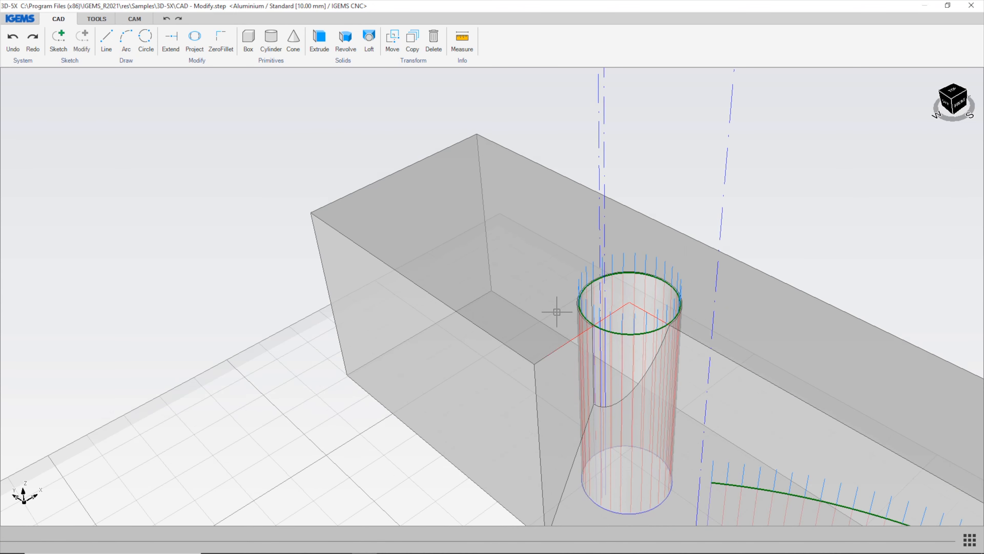
{"action": "scroll", "coordinate": [616, 329], "scroll_direction": "up", "scroll_amount": 2}
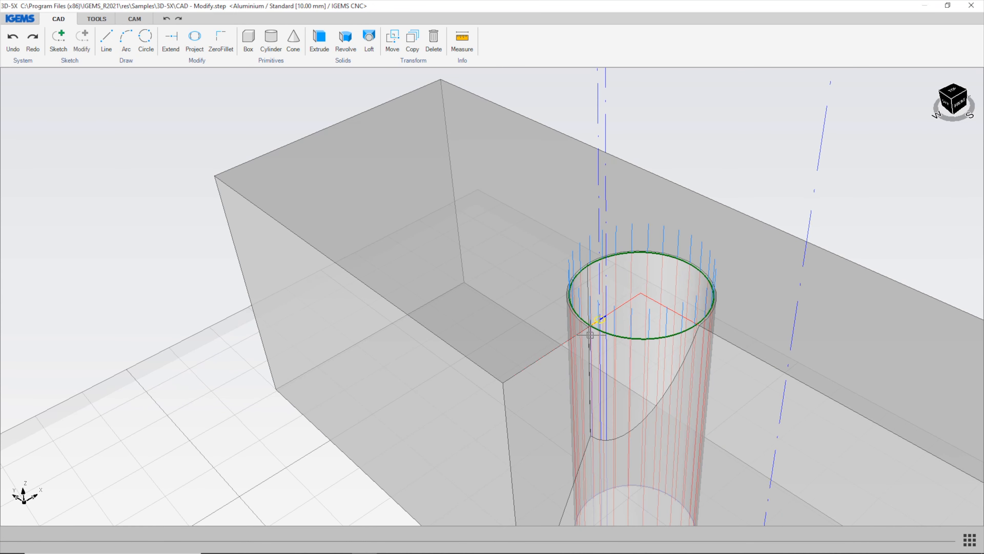
Draw a line connecting the free ends of the two extended top edges beyond the bevelled end.
{"action": "scroll", "coordinate": [322, 202], "scroll_direction": "down", "scroll_amount": 5}
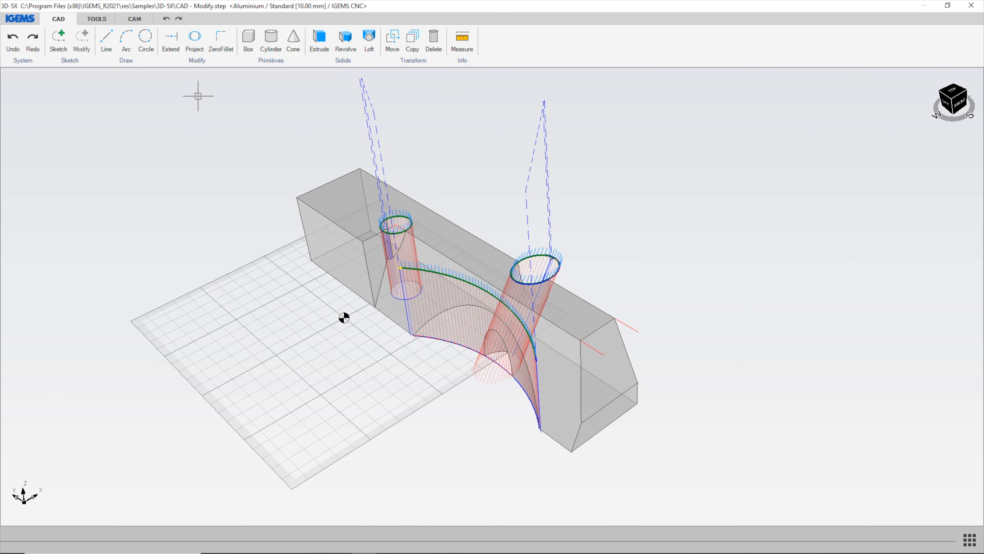
{"action": "left_click", "coordinate": [106, 38]}
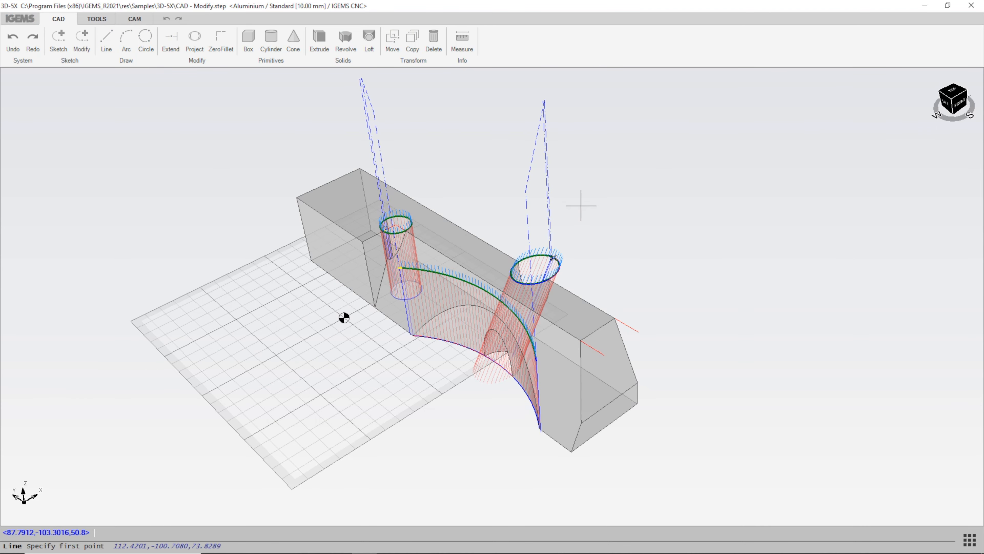
{"action": "left_click", "coordinate": [638, 332]}
{"action": "left_click", "coordinate": [605, 355]}
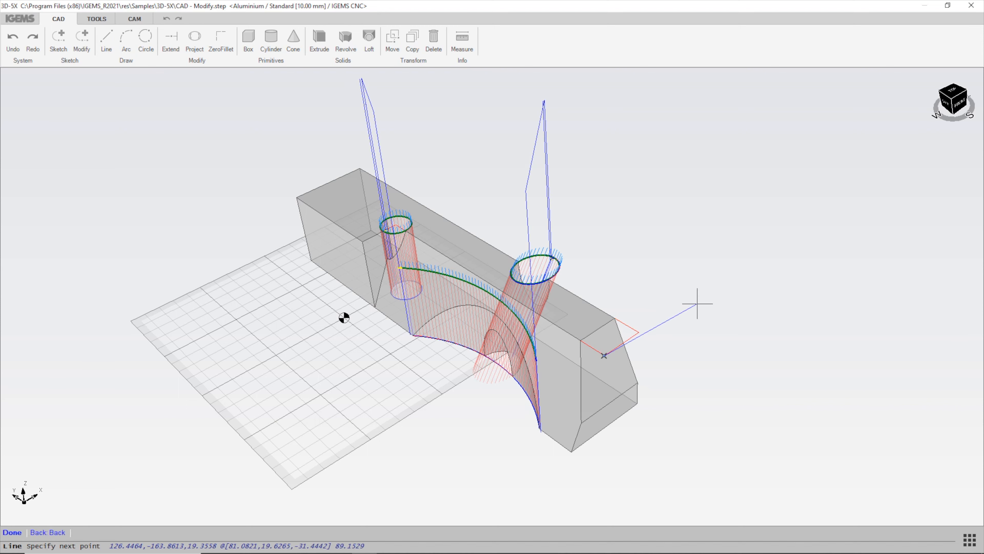
{"action": "right_click", "coordinate": [697, 289]}
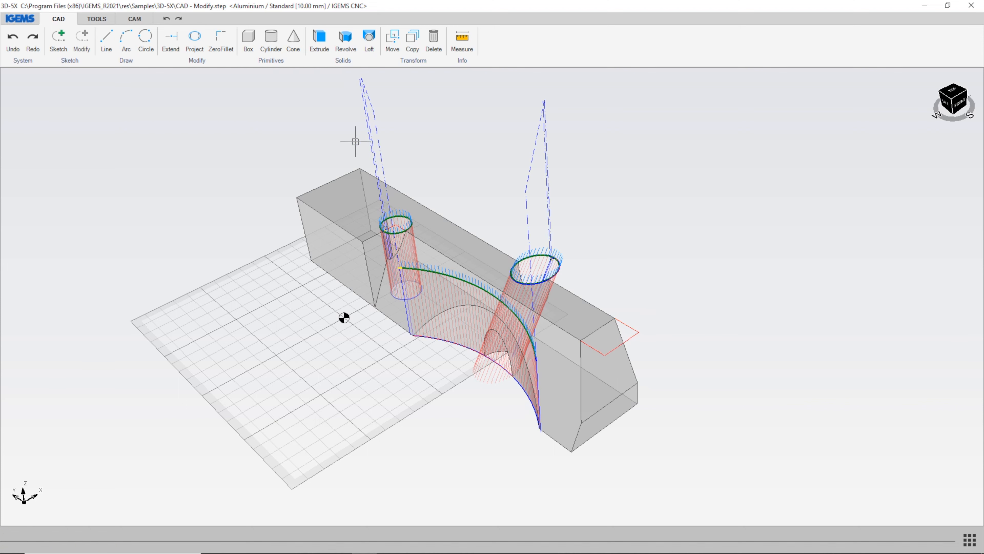
Start a new edge-based curve on the top contour, picking the extension beyond the bevelled end and the adjoining long front edge.
{"action": "left_click", "coordinate": [140, 19]}
{"action": "left_click", "coordinate": [188, 39]}
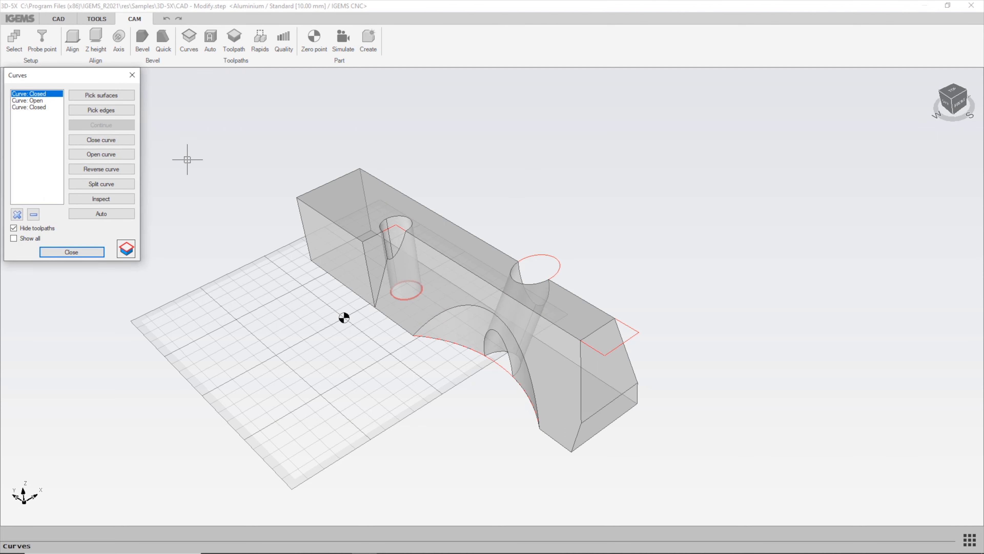
{"action": "left_click", "coordinate": [124, 110]}
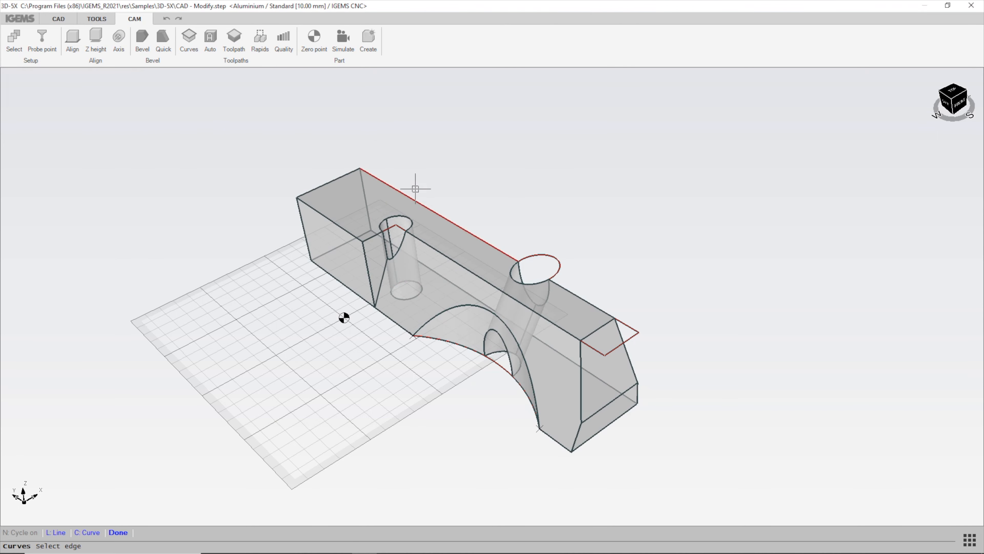
{"action": "left_click", "coordinate": [595, 351]}
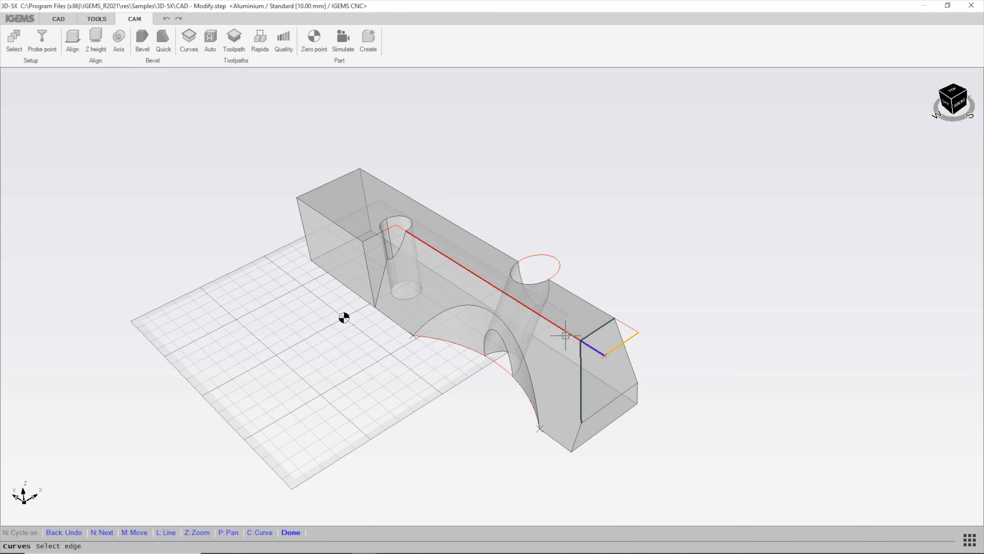
{"action": "left_click", "coordinate": [561, 329]}
{"action": "scroll", "coordinate": [433, 257], "scroll_direction": "up", "scroll_amount": 5}
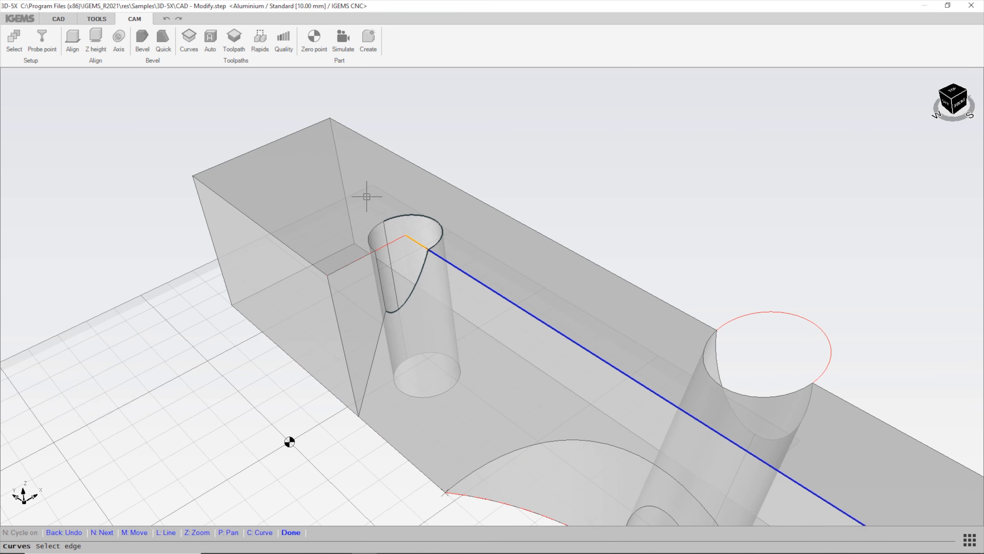
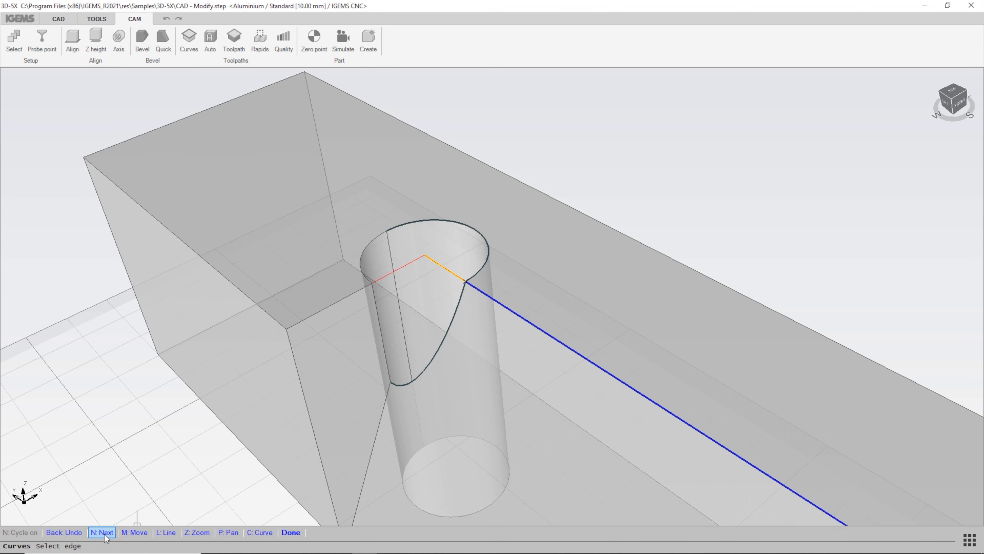
Continue the top curve through the sharp corner at the vertical hole, around the block's far end and along the back edge to the angled hole.
{"action": "left_click", "coordinate": [232, 381]}
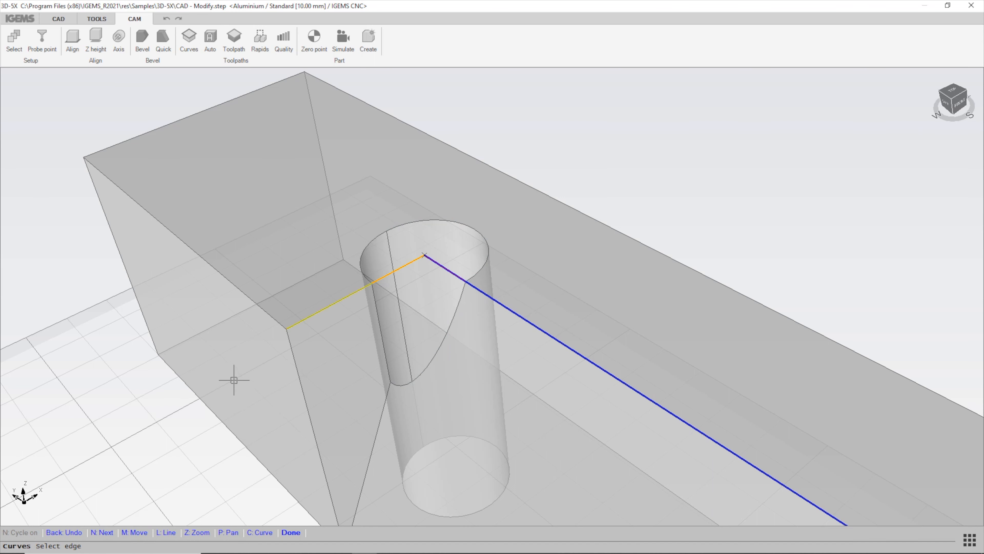
{"action": "left_click", "coordinate": [316, 317]}
{"action": "left_click", "coordinate": [305, 249]}
{"action": "left_click", "coordinate": [198, 132]}
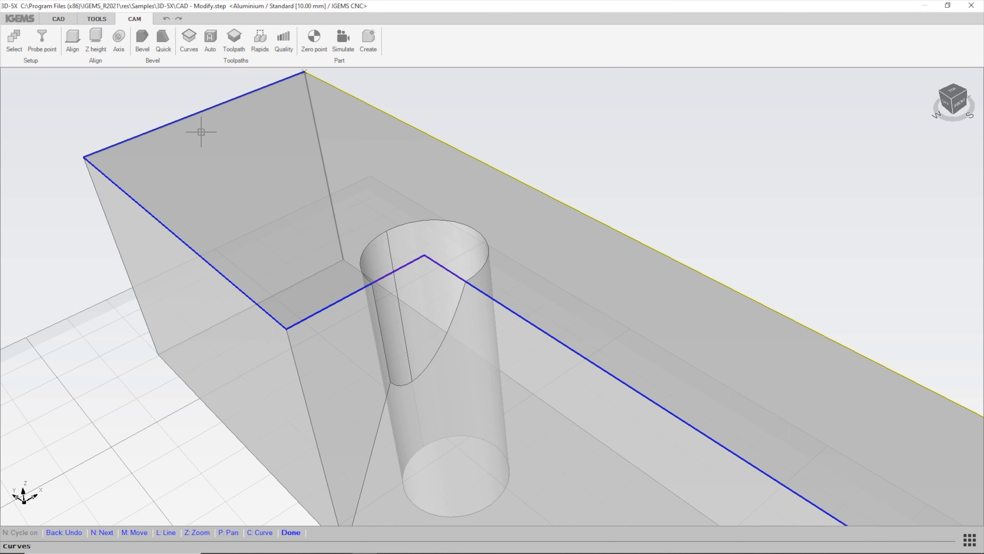
{"action": "scroll", "coordinate": [198, 177], "scroll_direction": "down", "scroll_amount": 1}
{"action": "scroll", "coordinate": [199, 177], "scroll_direction": "down", "scroll_amount": 1}
{"action": "left_click", "coordinate": [345, 178]}
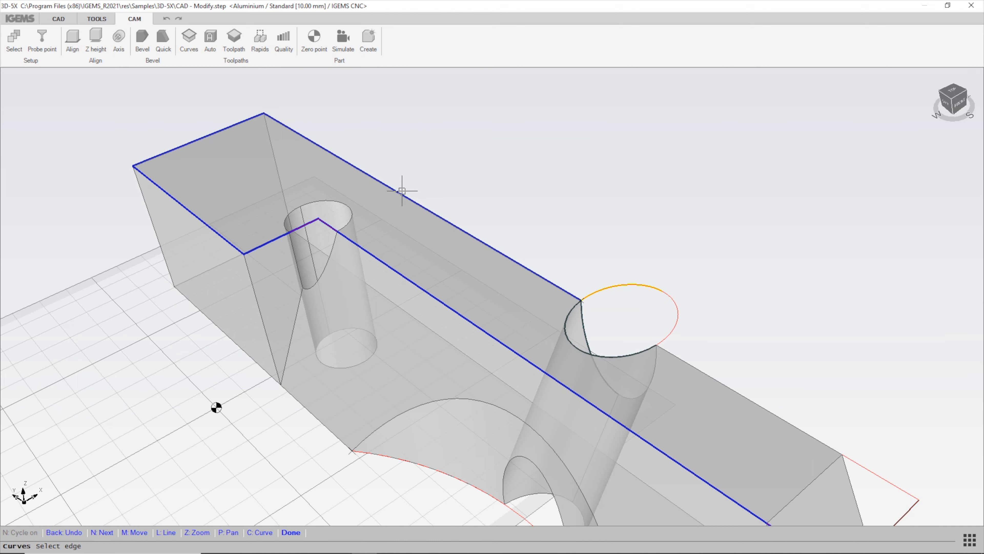
Bridge the angled hole with a line to the extended back edge's endpoint, connect it to the contour's start endpoint, and finish the curve.
{"action": "middle_click_drag", "start_coordinate": [519, 301], "coordinate": [325, 203]}
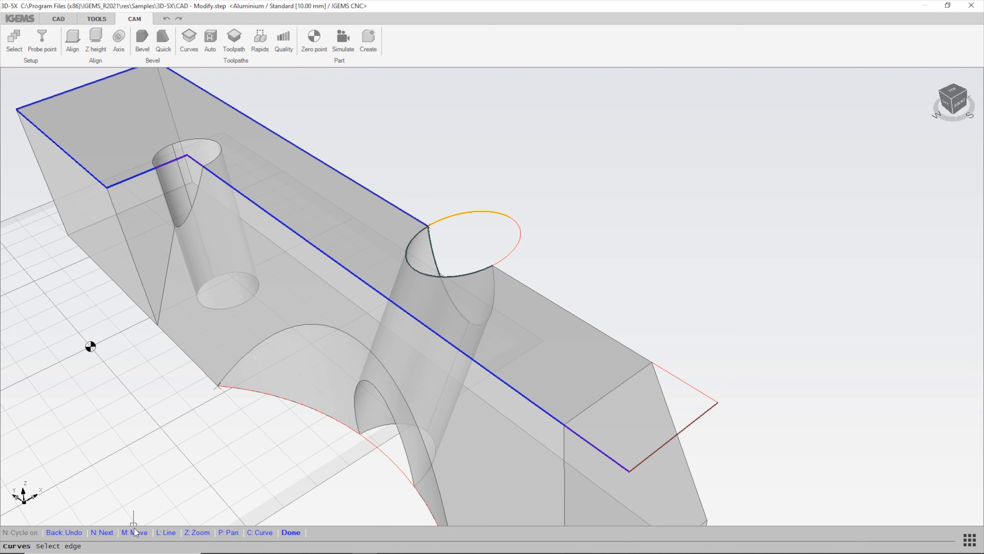
{"action": "left_click", "coordinate": [166, 533]}
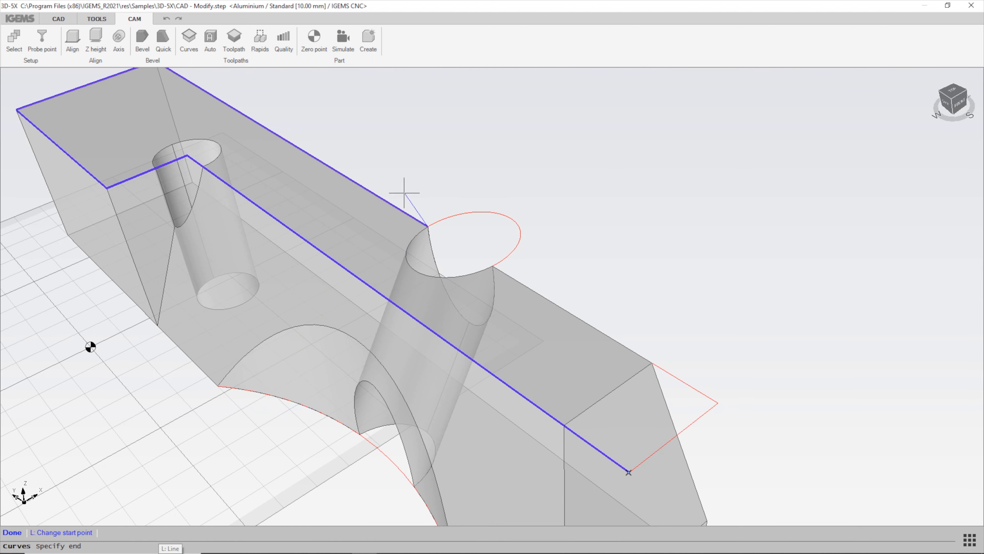
{"action": "right_click", "coordinate": [725, 273]}
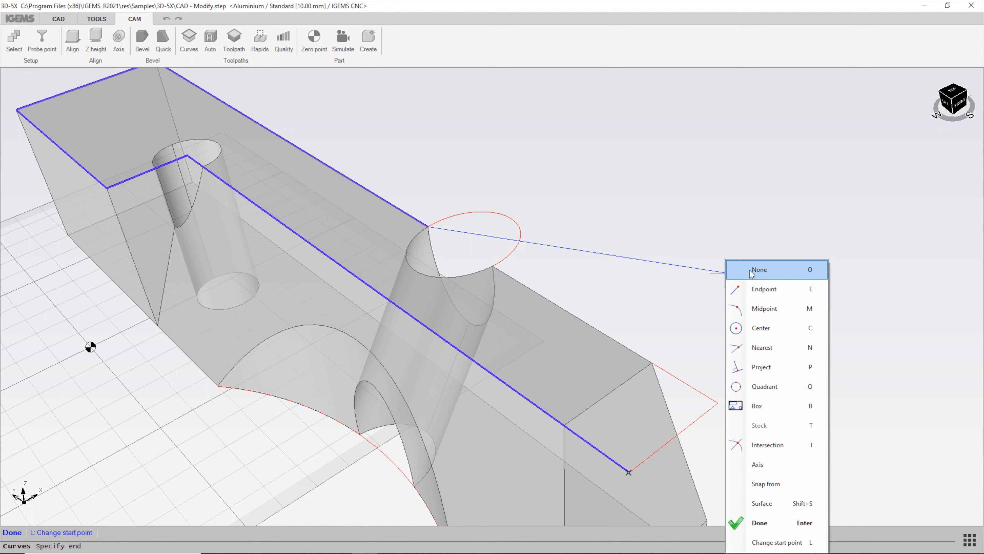
{"action": "left_click", "coordinate": [765, 289]}
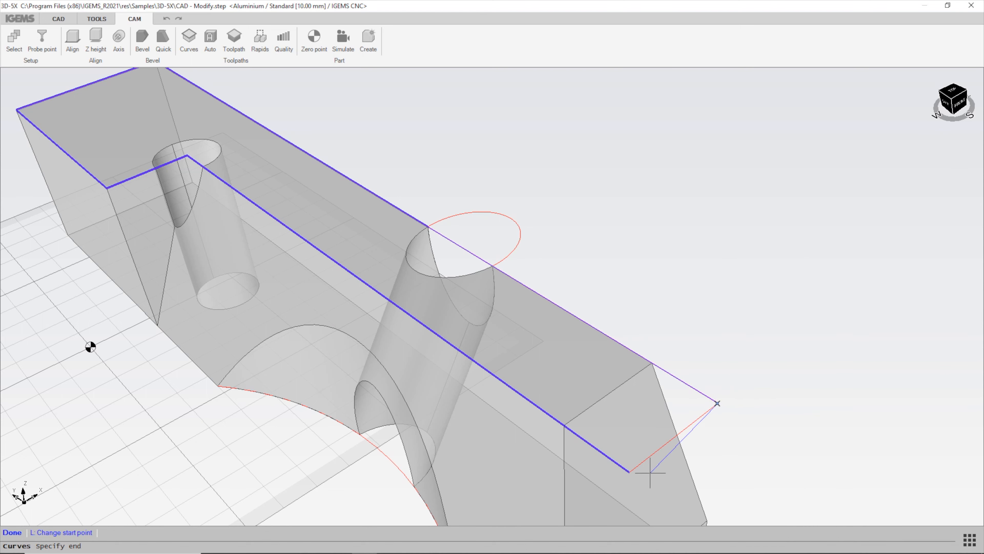
{"action": "right_click", "coordinate": [682, 467]}
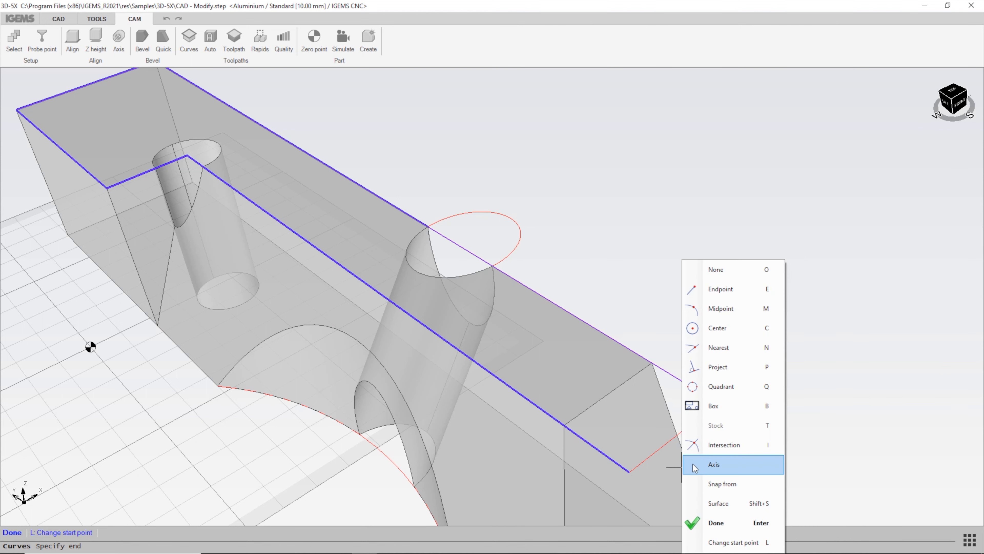
{"action": "left_click", "coordinate": [723, 290]}
{"action": "left_click", "coordinate": [625, 468]}
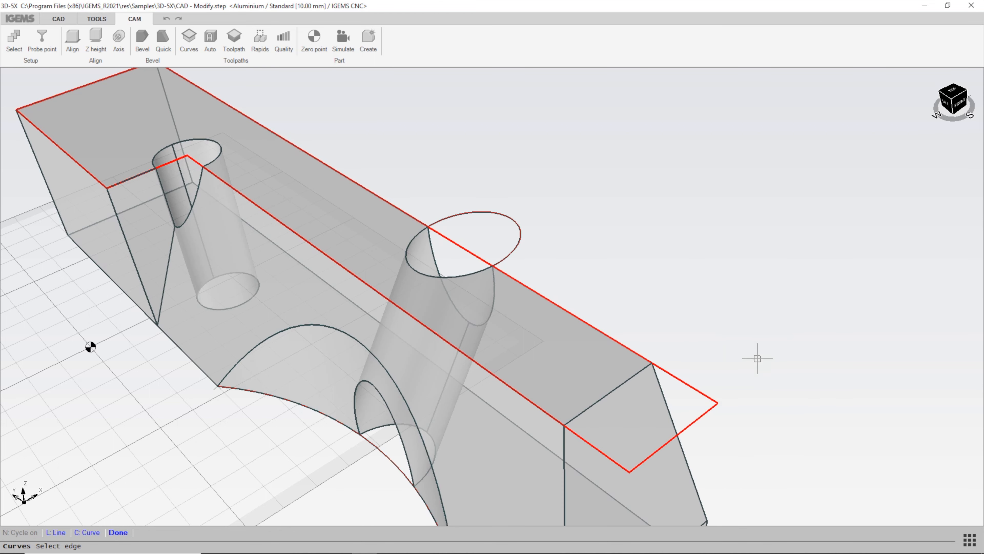
{"action": "scroll", "coordinate": [683, 287], "scroll_direction": "down", "scroll_amount": 3}
{"action": "scroll", "coordinate": [453, 307], "scroll_direction": "down", "scroll_amount": 1}
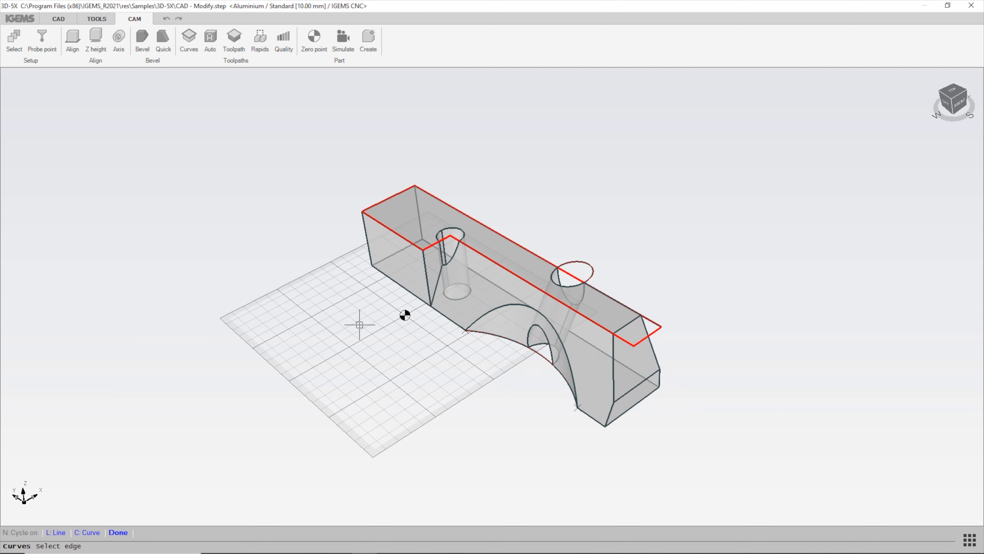
{"action": "left_click", "coordinate": [119, 532]}
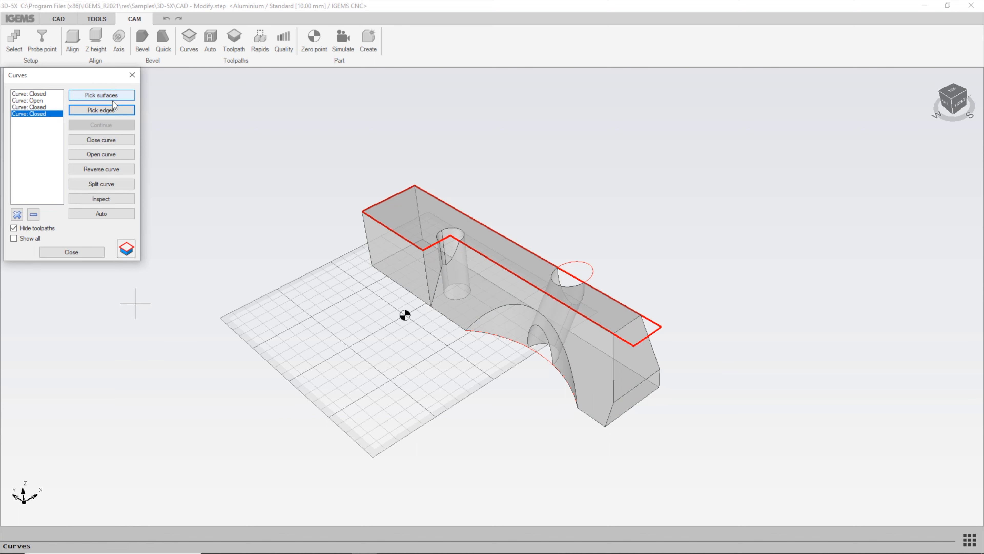
Start a bottom curve on the short bottom edge beside the recess and add lines through the two bottom corners at the block's opposite end.
{"action": "left_click", "coordinate": [109, 113]}
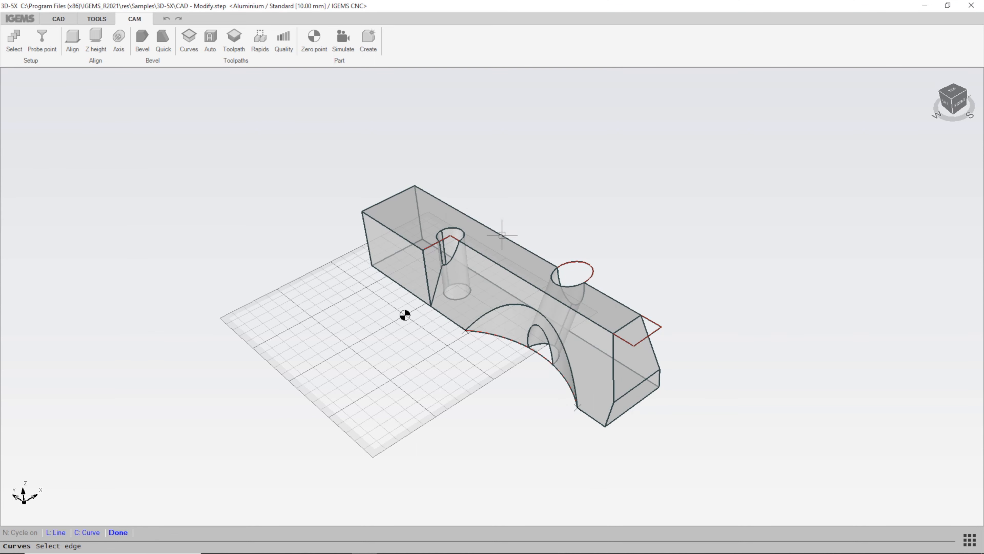
{"action": "left_click", "coordinate": [596, 420]}
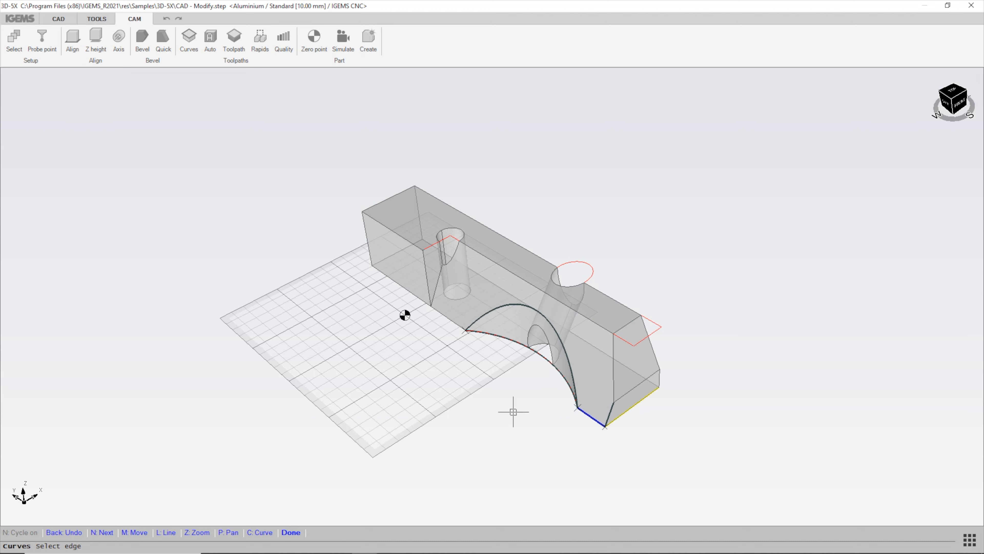
{"action": "left_click", "coordinate": [169, 531]}
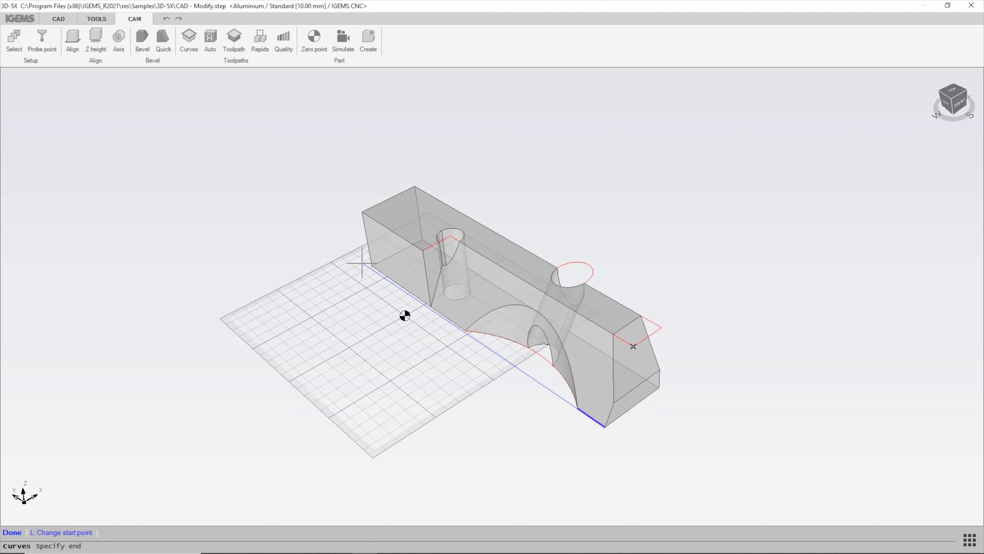
{"action": "left_click", "coordinate": [371, 266]}
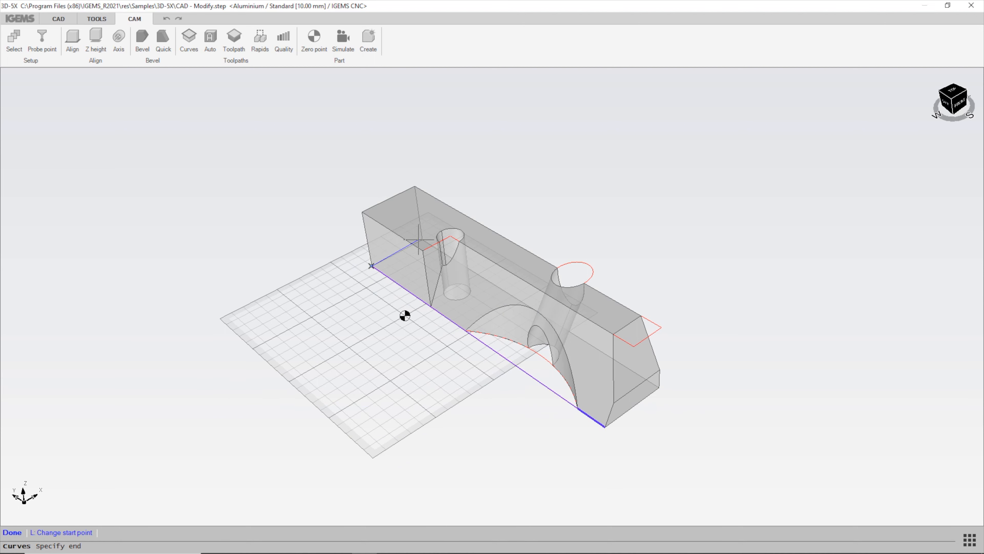
{"action": "middle_click_drag", "start_coordinate": [419, 240], "coordinate": [643, 395]}
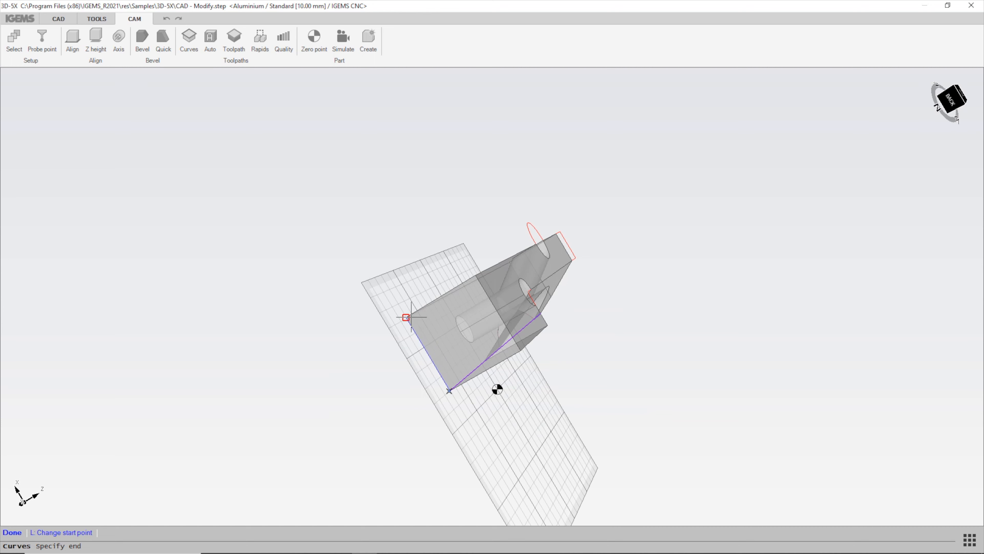
{"action": "right_click_drag", "start_coordinate": [407, 315], "coordinate": [513, 383]}
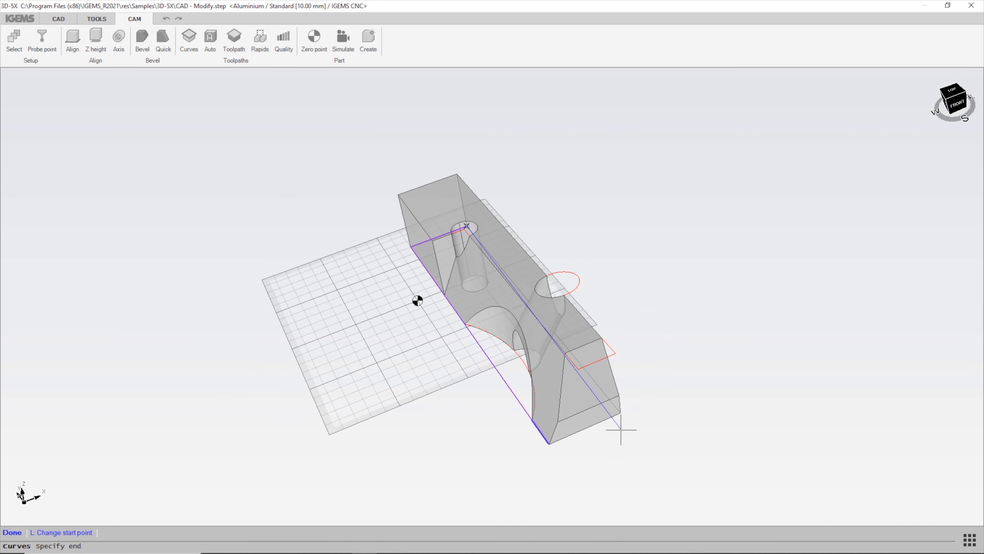
Complete the bottom curve with lines along the back edge and the small vertical face's bottom edge, then convert it to a closed curve.
{"action": "left_click", "coordinate": [620, 413]}
{"action": "scroll", "coordinate": [543, 446], "scroll_direction": "up", "scroll_amount": 6}
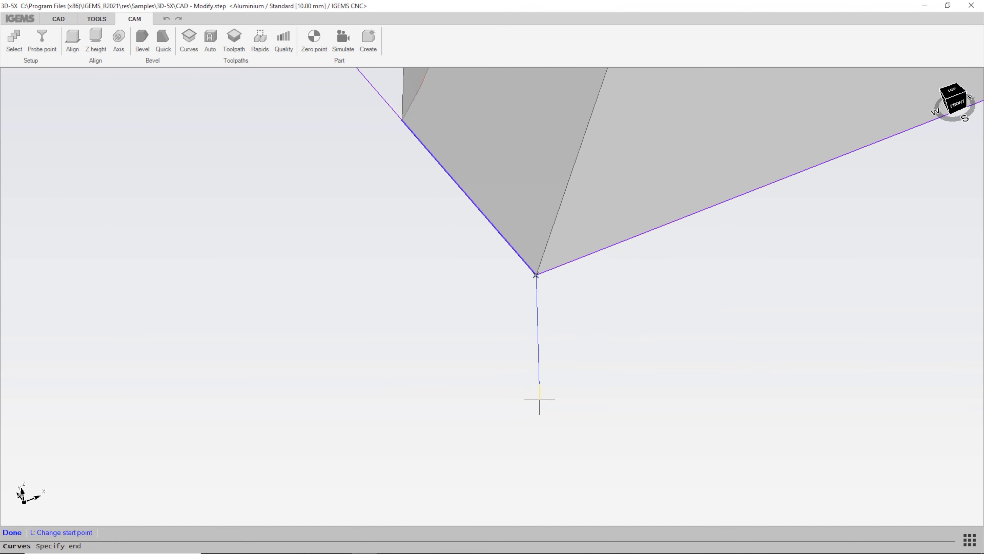
{"action": "scroll", "coordinate": [539, 399], "scroll_direction": "down", "scroll_amount": 4}
{"action": "key", "text": "Return"}
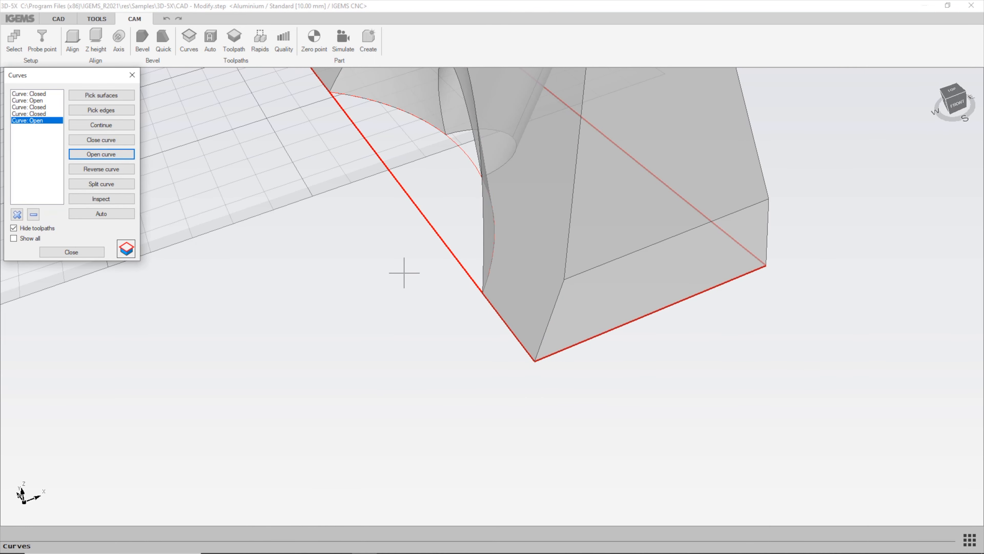
{"action": "scroll", "coordinate": [543, 453], "scroll_direction": "down", "scroll_amount": 5}
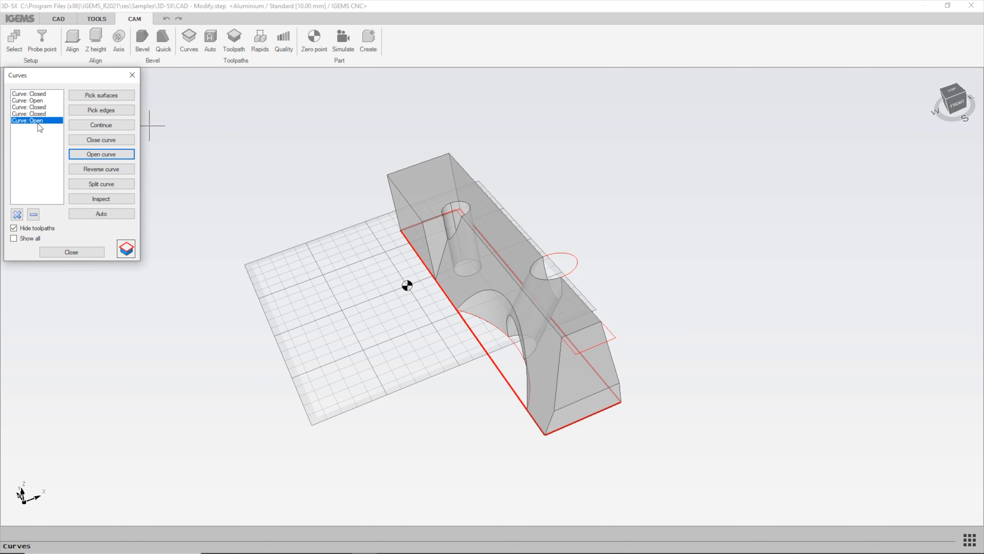
{"action": "scroll", "coordinate": [543, 443], "scroll_direction": "up", "scroll_amount": 5}
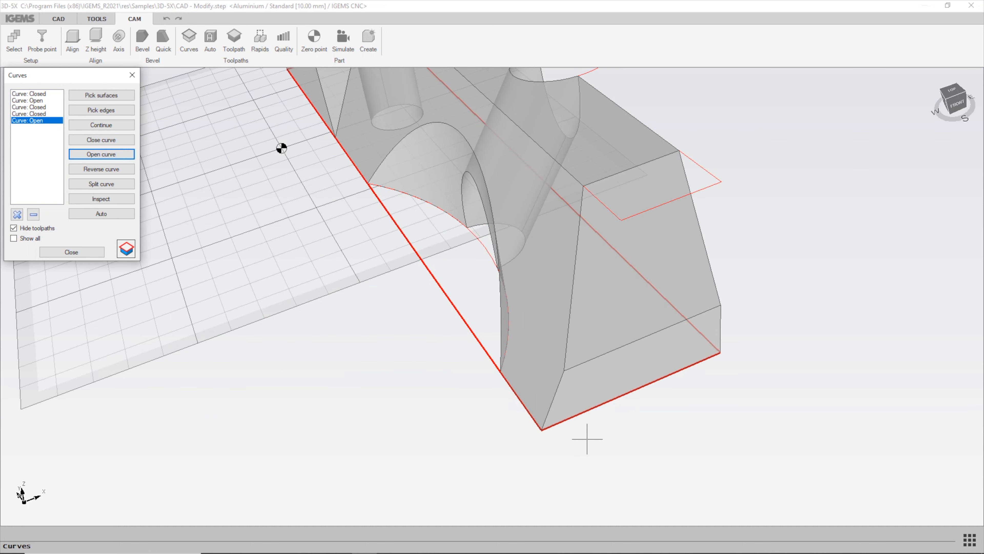
{"action": "scroll", "coordinate": [587, 439], "scroll_direction": "down", "scroll_amount": 2}
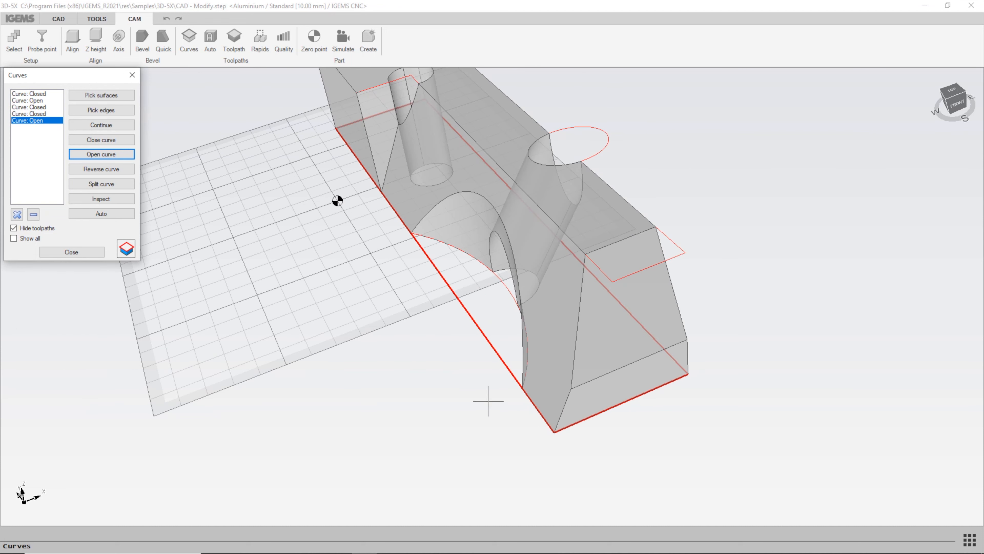
{"action": "left_click", "coordinate": [100, 141]}
{"action": "scroll", "coordinate": [455, 490], "scroll_direction": "down", "scroll_amount": 1}
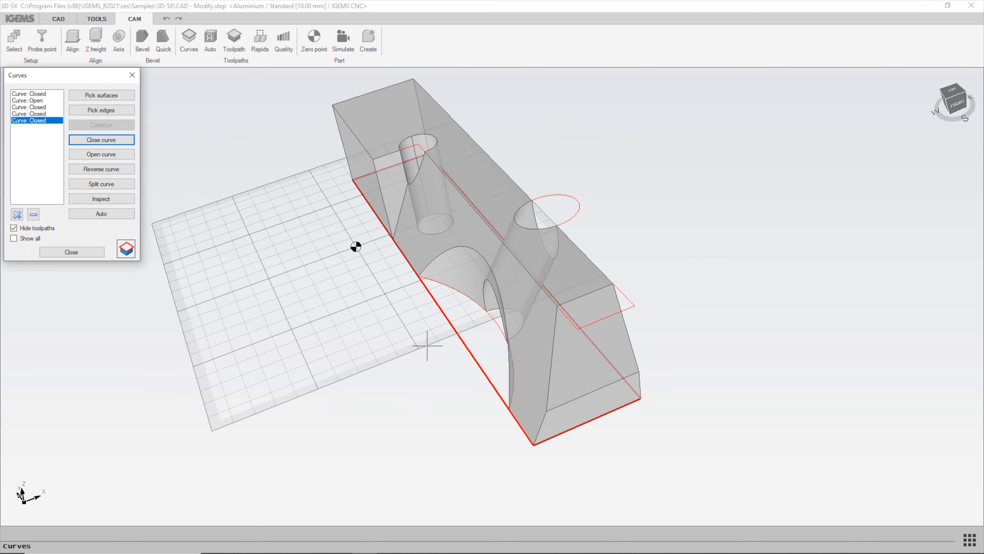
Add a toolpath ruled between the closed top and bottom contour curves, starting at the extended end's front corner, with a 3 mm leadout.
{"action": "middle_click_drag", "start_coordinate": [434, 370], "coordinate": [538, 390]}
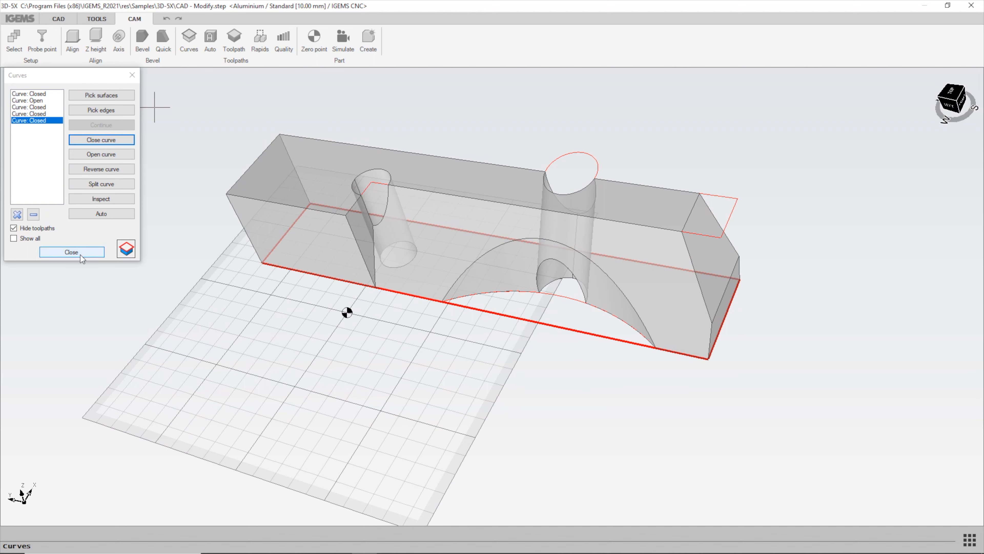
{"action": "left_click", "coordinate": [124, 251]}
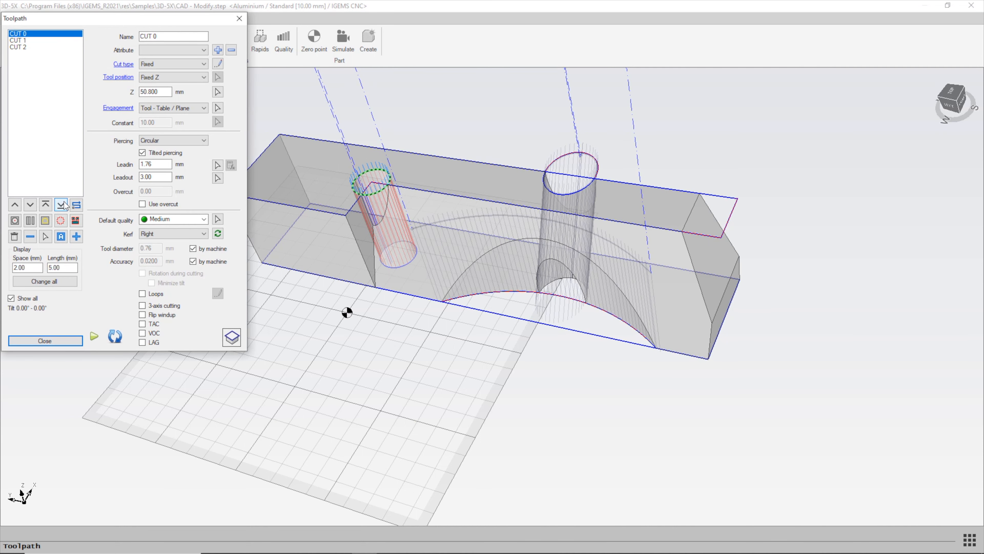
{"action": "left_click", "coordinate": [77, 237]}
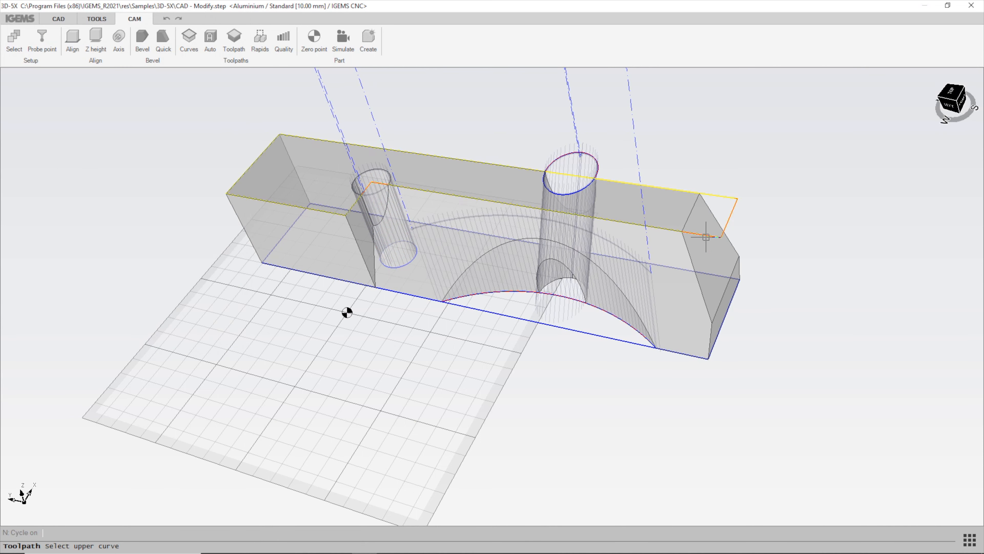
{"action": "left_click", "coordinate": [706, 236]}
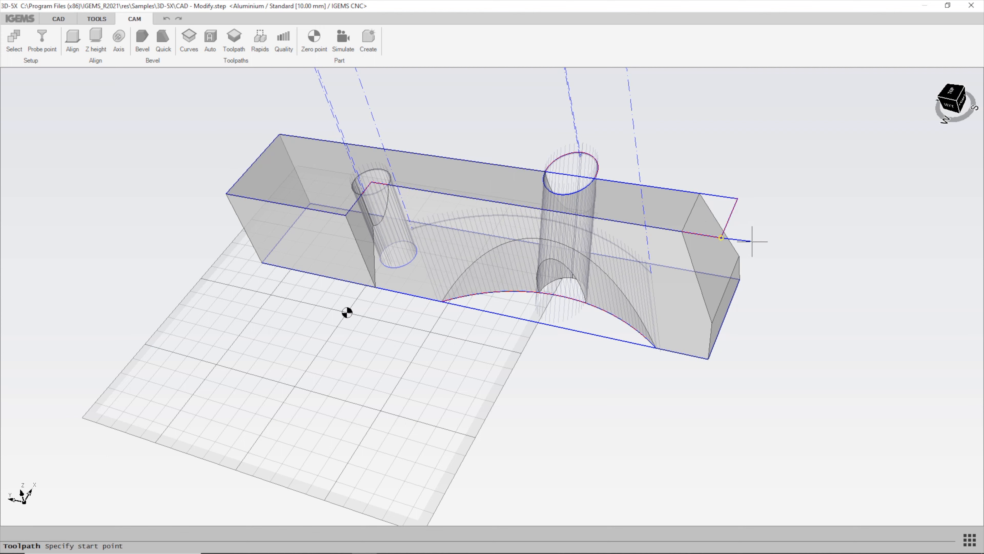
{"action": "left_click", "coordinate": [752, 241]}
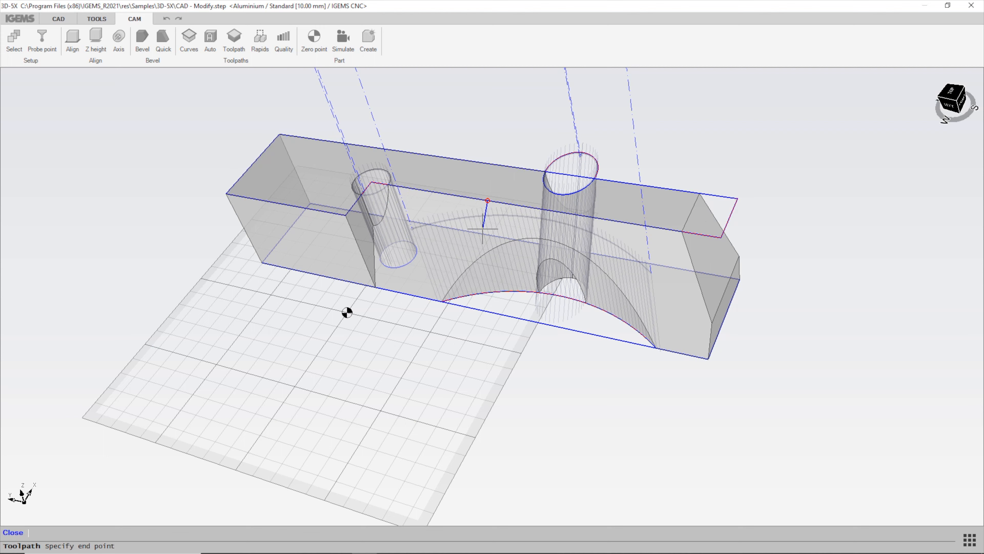
{"action": "left_click", "coordinate": [566, 211]}
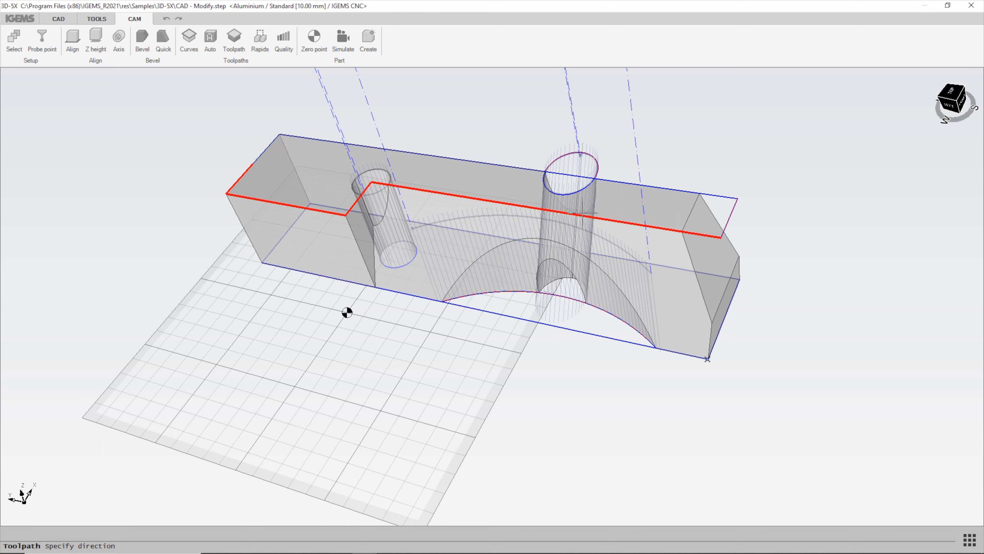
{"action": "left_click", "coordinate": [559, 211]}
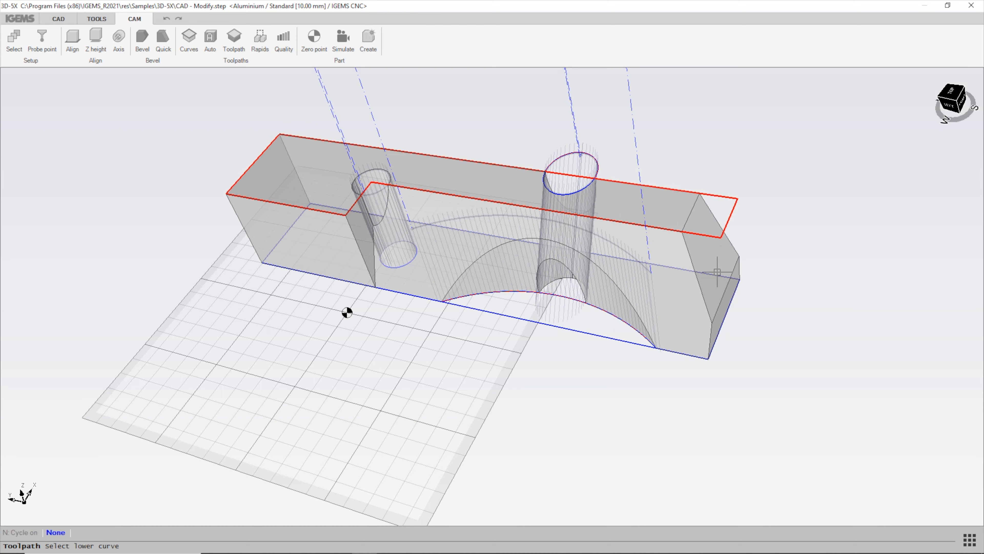
{"action": "left_click", "coordinate": [611, 338]}
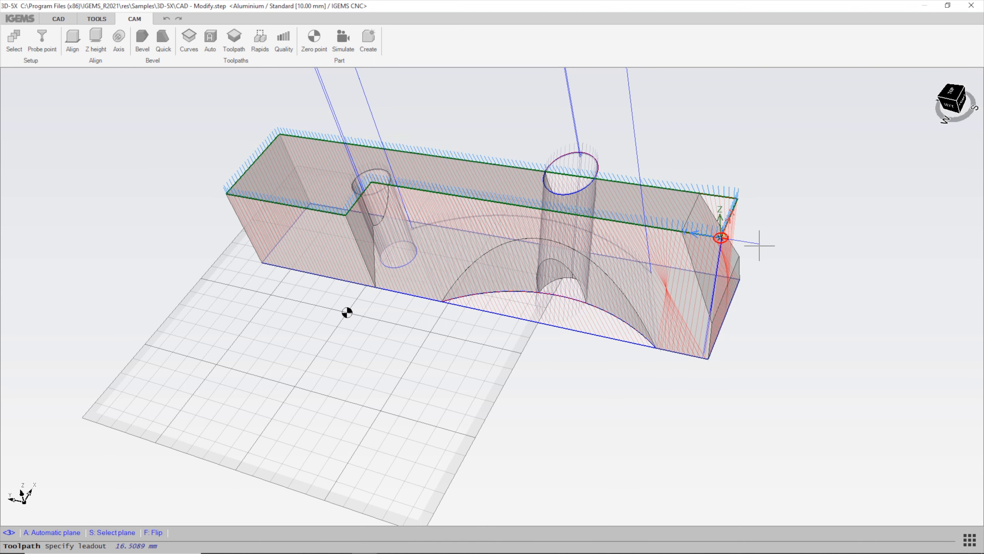
{"action": "key", "text": "Return"}
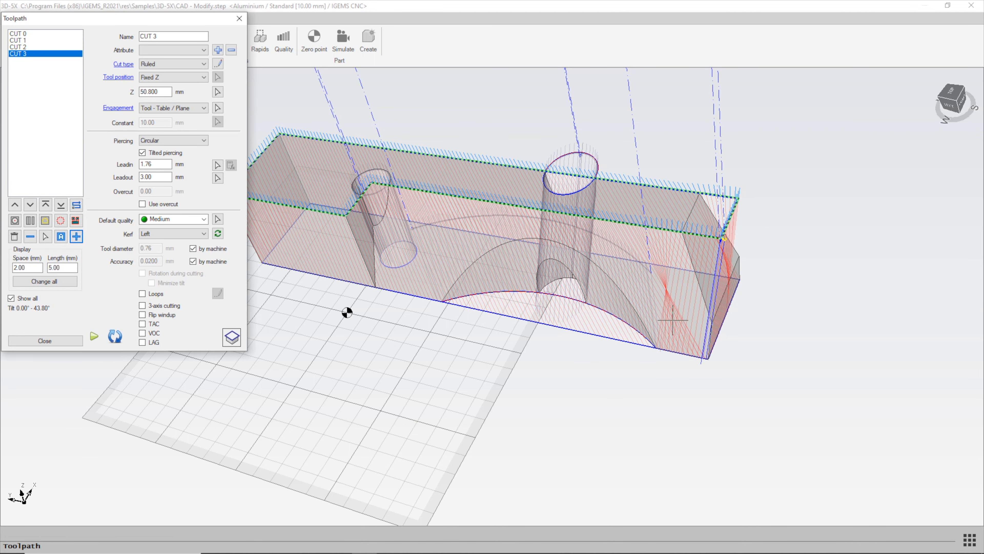
Edit CUT 3's tool vectors and add one linking the sharp top corner at the vertical hole to the bottom edge point beneath the notch.
{"action": "middle_click_drag", "start_coordinate": [673, 320], "coordinate": [704, 273]}
{"action": "scroll", "coordinate": [654, 258], "scroll_direction": "up", "scroll_amount": 3}
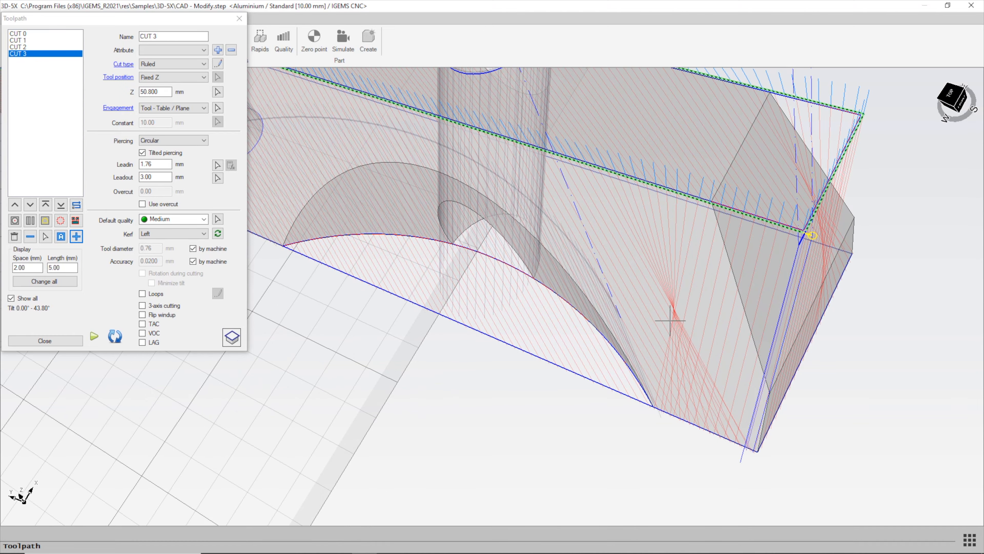
{"action": "middle_click_drag", "start_coordinate": [664, 382], "coordinate": [721, 341]}
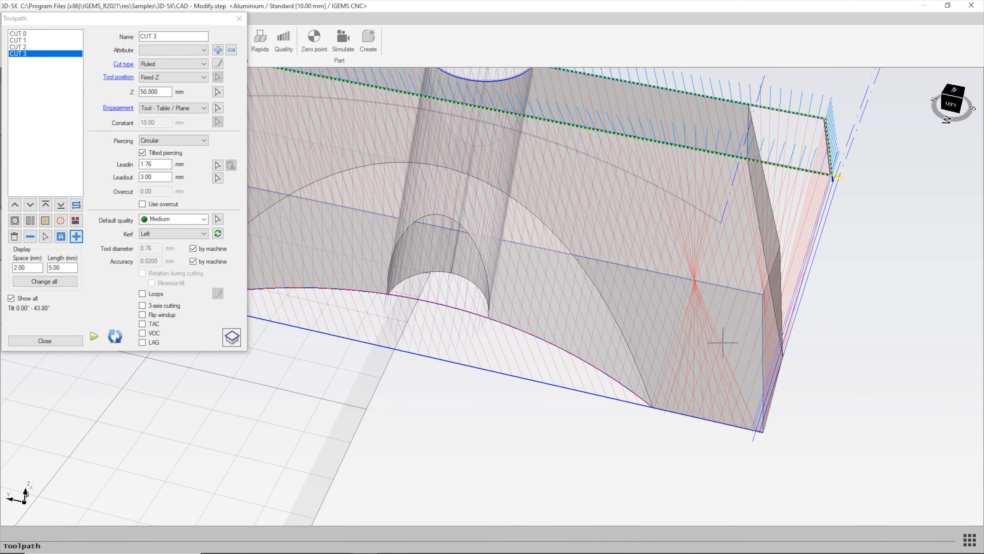
{"action": "scroll", "coordinate": [675, 339], "scroll_direction": "down", "scroll_amount": 3}
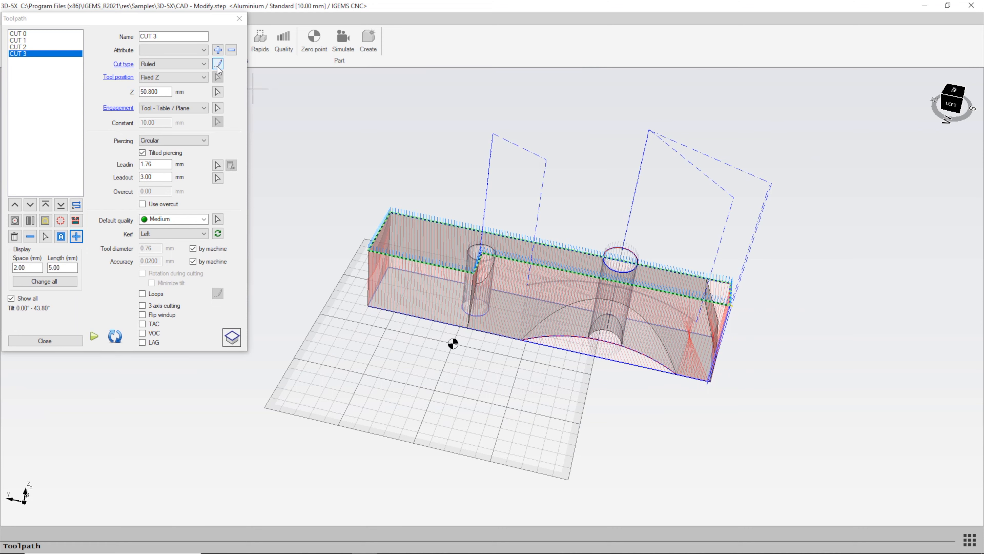
{"action": "left_click", "coordinate": [218, 64]}
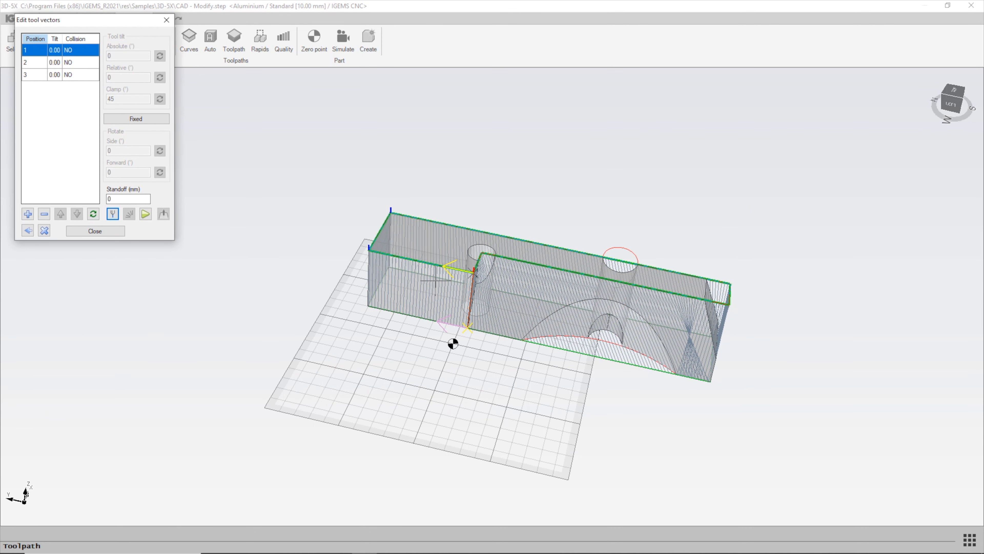
{"action": "scroll", "coordinate": [435, 279], "scroll_direction": "up", "scroll_amount": 3}
{"action": "middle_click_drag", "start_coordinate": [420, 373], "coordinate": [267, 223]}
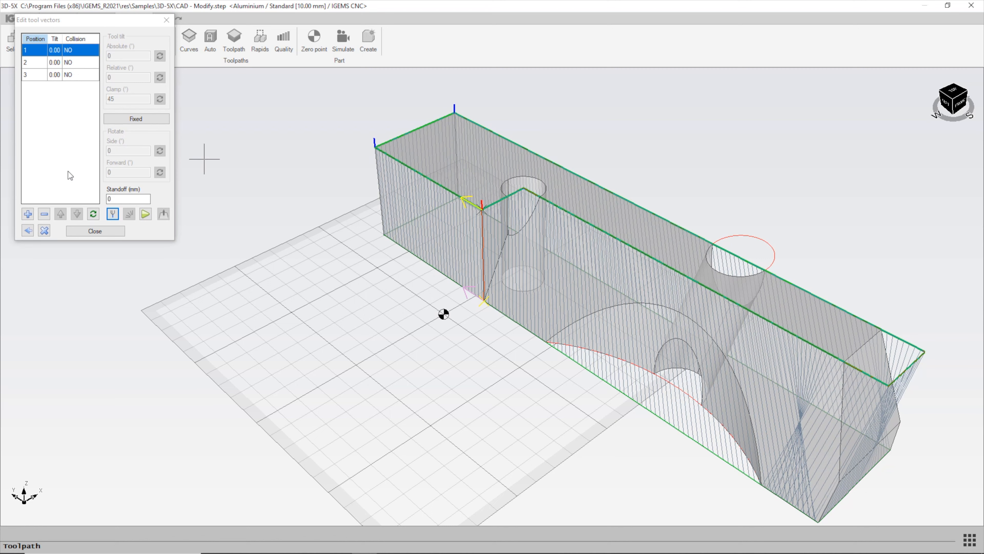
{"action": "left_click", "coordinate": [27, 213]}
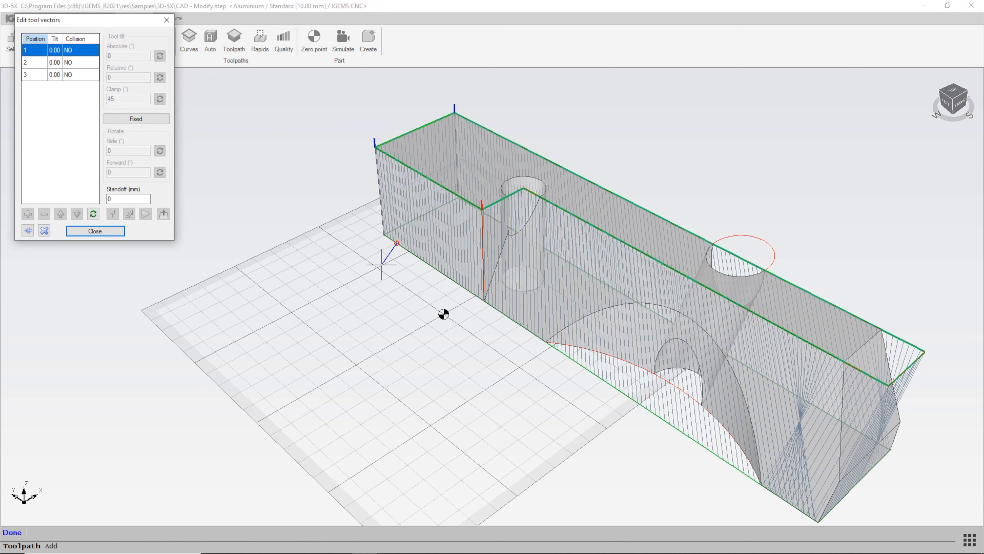
{"action": "left_click", "coordinate": [524, 188]}
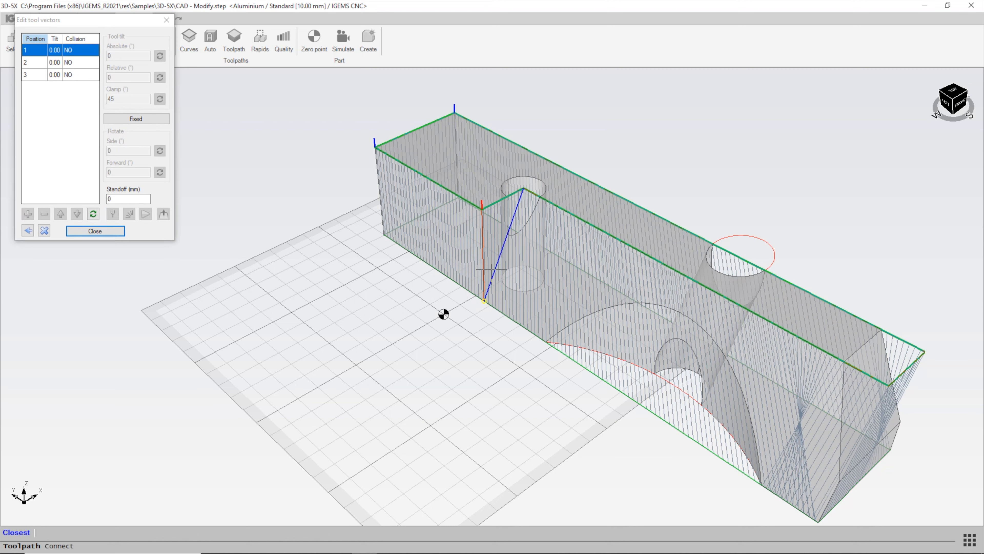
{"action": "left_click", "coordinate": [484, 299]}
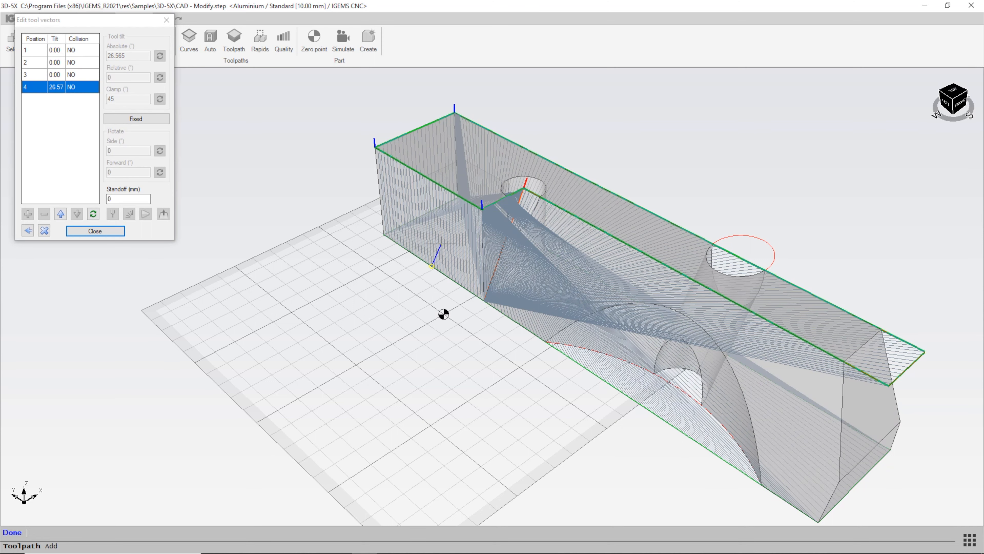
Add tool vectors from the extended end's two top corners to the matching bottom corners and recalculate the vector positions.
{"action": "scroll", "coordinate": [310, 215], "scroll_direction": "down", "scroll_amount": 3}
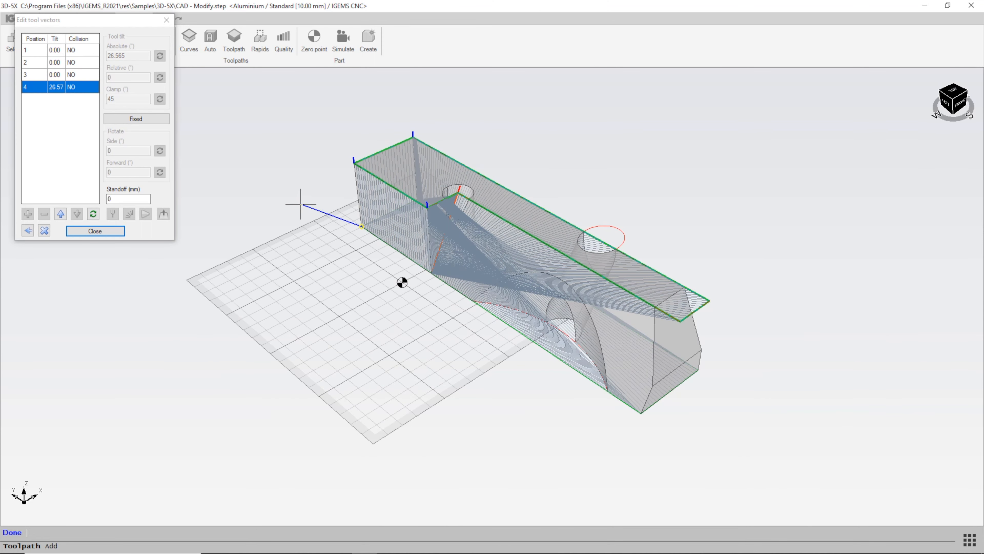
{"action": "left_click", "coordinate": [686, 322]}
{"action": "left_click", "coordinate": [642, 411]}
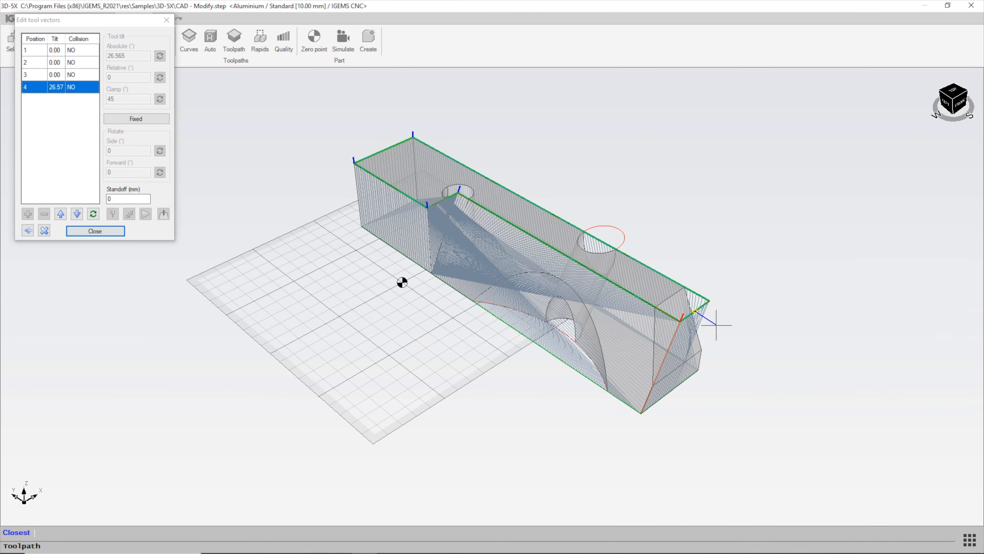
{"action": "left_click", "coordinate": [711, 304]}
{"action": "left_click", "coordinate": [700, 369]}
{"action": "middle_click_drag", "start_coordinate": [465, 175], "coordinate": [509, 170]}
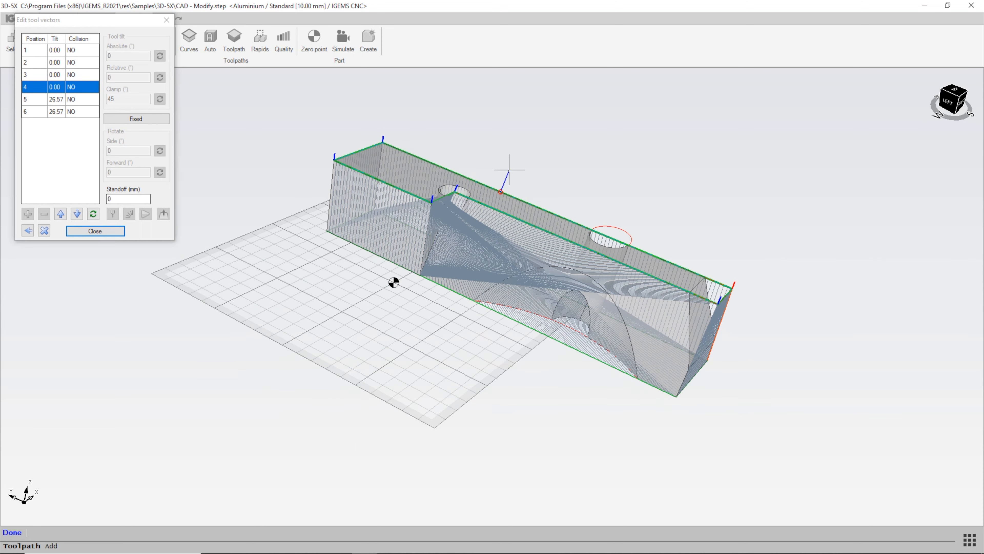
{"action": "left_click", "coordinate": [93, 214]}
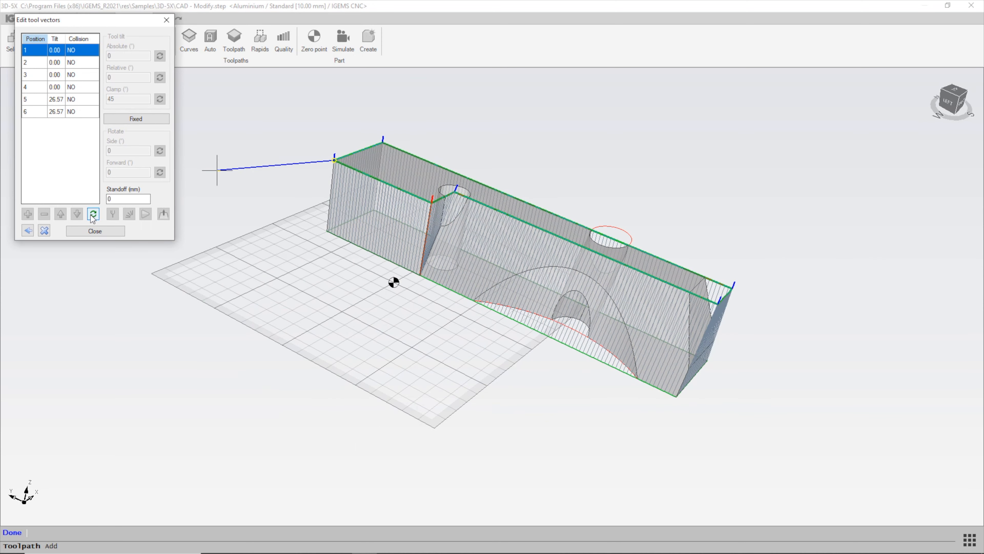
Check the contour's tool vectors around the block, finish adding vectors and close the vector editor.
{"action": "scroll", "coordinate": [489, 304], "scroll_direction": "down", "scroll_amount": 2}
{"action": "middle_click_drag", "start_coordinate": [505, 391], "coordinate": [658, 364]}
{"action": "middle_click_drag", "start_coordinate": [466, 334], "coordinate": [384, 286]}
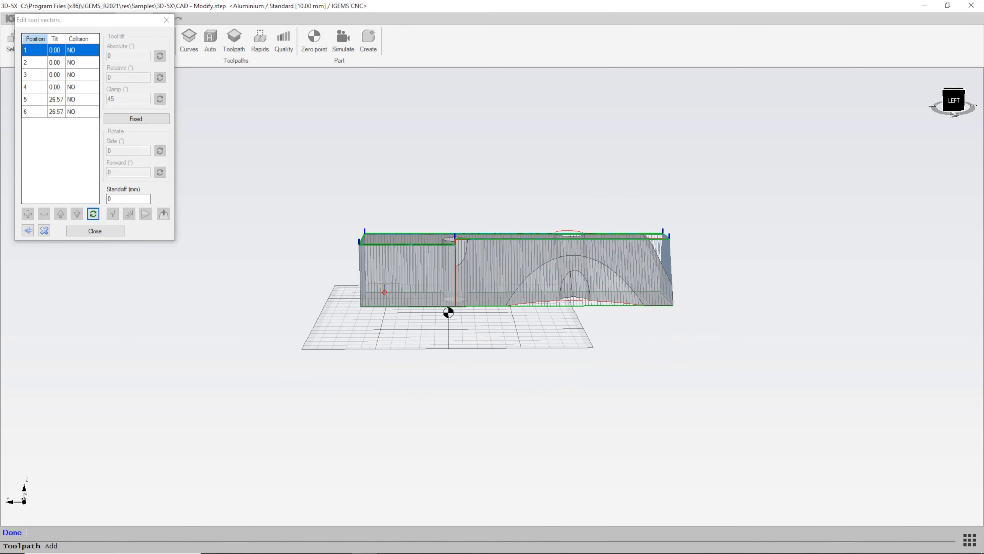
{"action": "scroll", "coordinate": [463, 240], "scroll_direction": "up", "scroll_amount": 3}
{"action": "middle_click_drag", "start_coordinate": [463, 240], "coordinate": [542, 202]}
{"action": "middle_click_drag", "start_coordinate": [436, 427], "coordinate": [358, 391]}
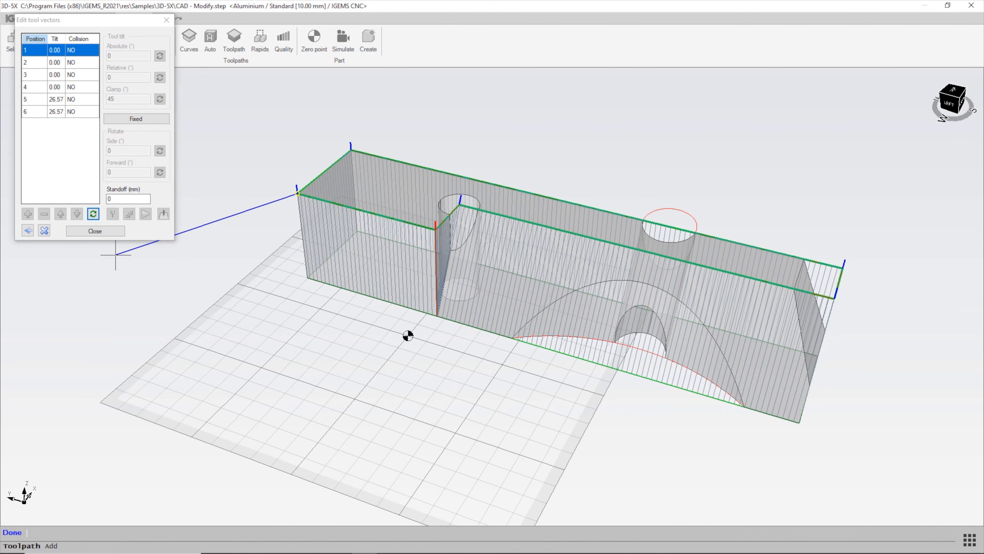
{"action": "left_click", "coordinate": [104, 229]}
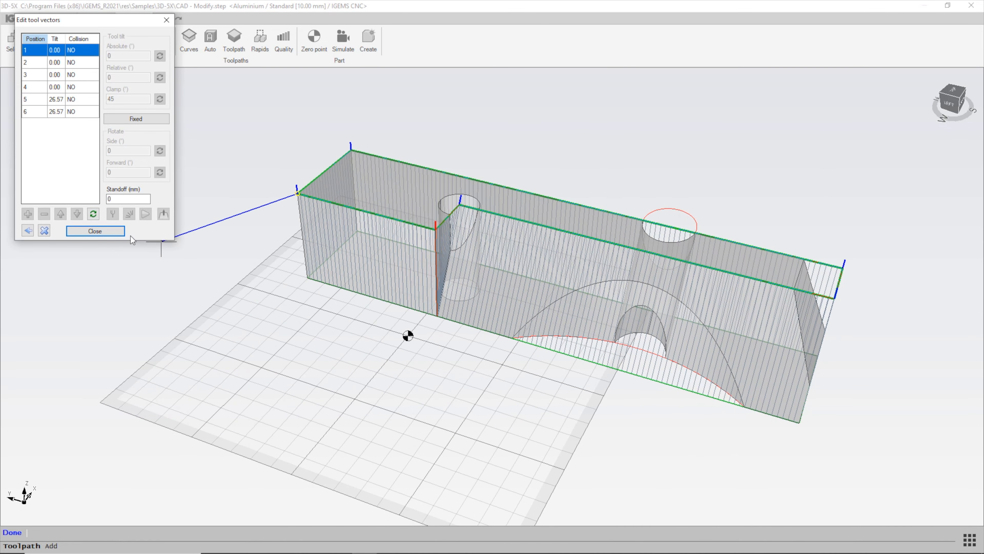
{"action": "left_click", "coordinate": [12, 532]}
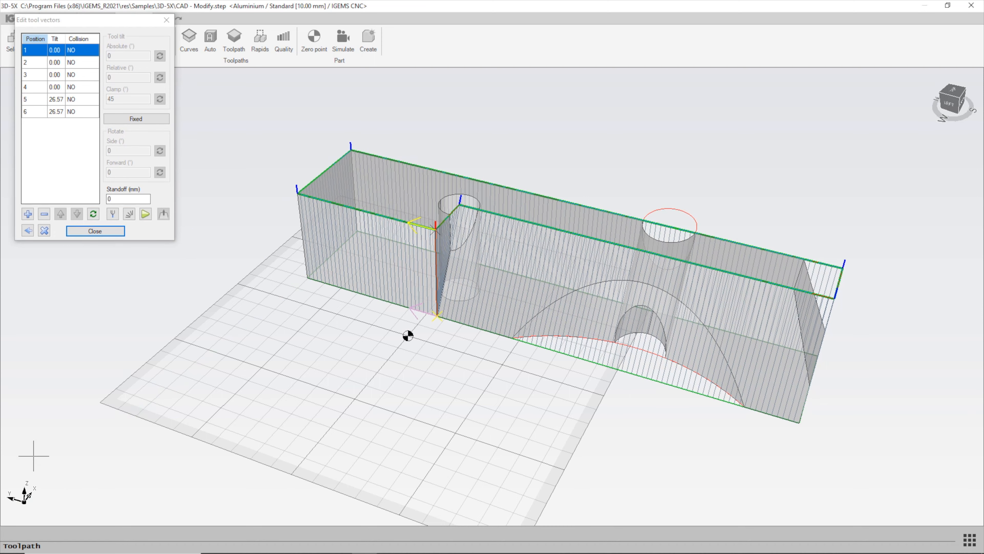
{"action": "left_click", "coordinate": [121, 231]}
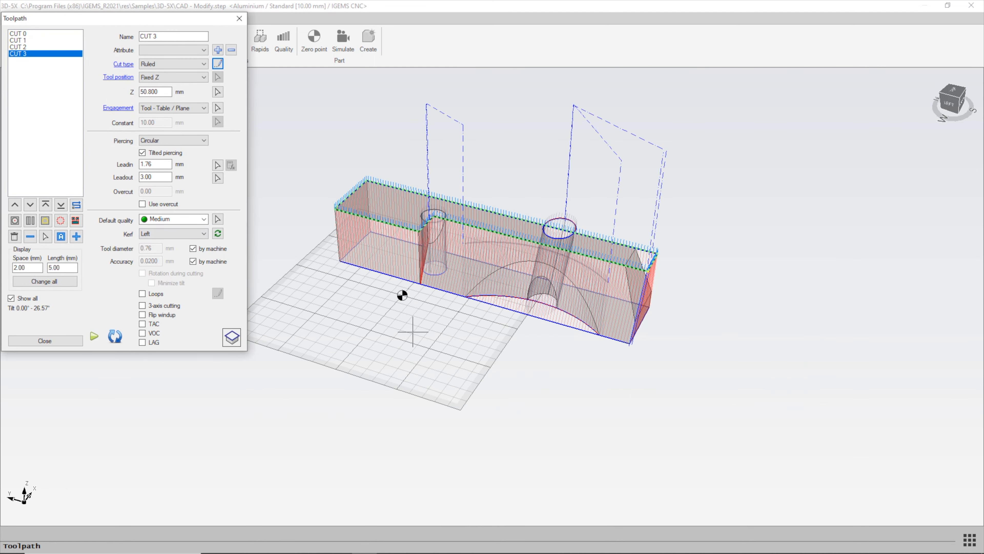
Create two separate open curves from the upper and lower edges of the block's sloped end face.
{"action": "mouse_move", "coordinate": [533, 353]}
{"action": "middle_mouse_down"}
{"action": "mouse_move", "coordinate": [424, 352]}
{"action": "mouse_move", "coordinate": [435, 343]}
{"action": "mouse_move", "coordinate": [418, 341]}
{"action": "mouse_move", "coordinate": [543, 359]}
{"action": "middle_mouse_up"}
{"action": "middle_click_drag", "start_coordinate": [628, 233], "coordinate": [675, 271]}
{"action": "scroll", "coordinate": [675, 279], "scroll_direction": "up", "scroll_amount": 4}
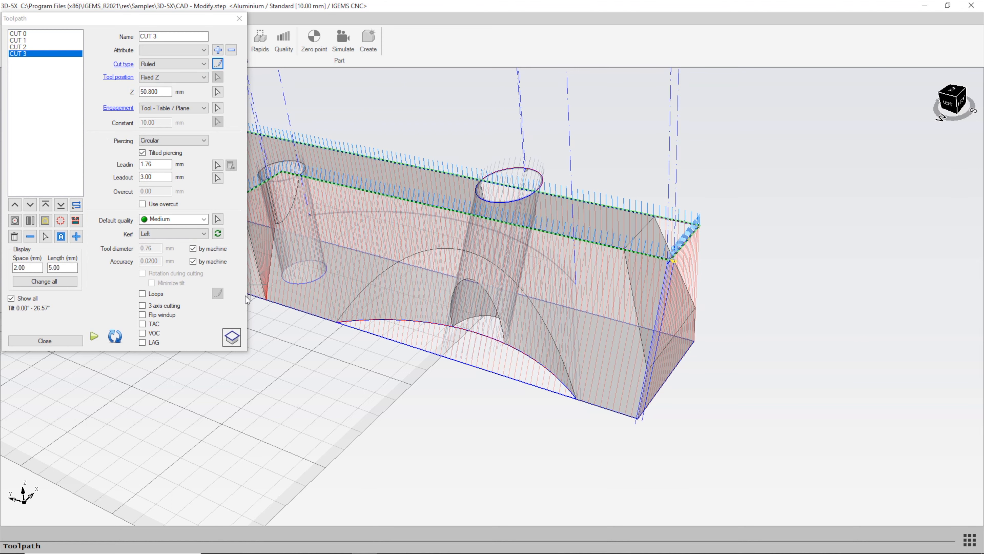
{"action": "left_click", "coordinate": [233, 340]}
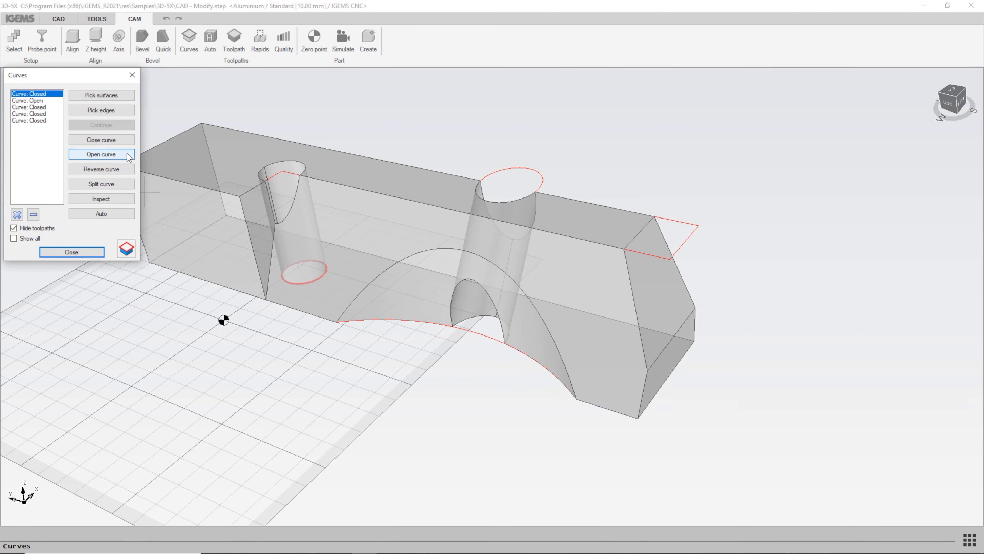
{"action": "left_click", "coordinate": [118, 111]}
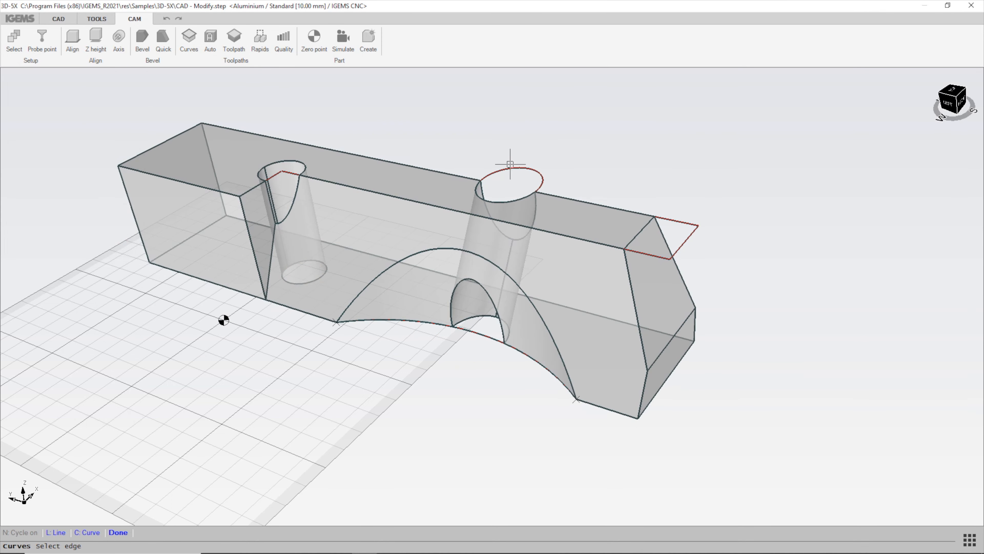
{"action": "left_click", "coordinate": [640, 232]}
{"action": "right_click", "coordinate": [672, 305]}
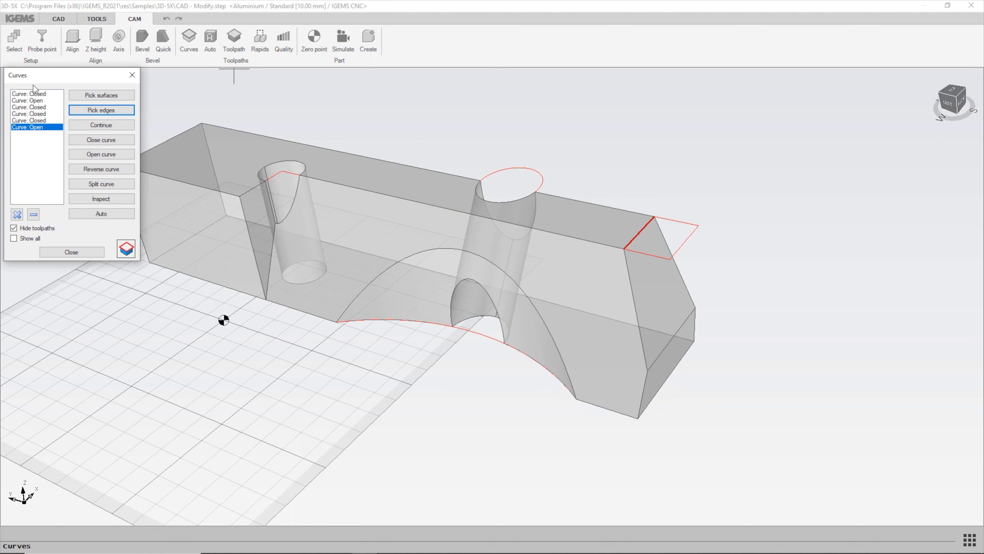
{"action": "left_click", "coordinate": [103, 111]}
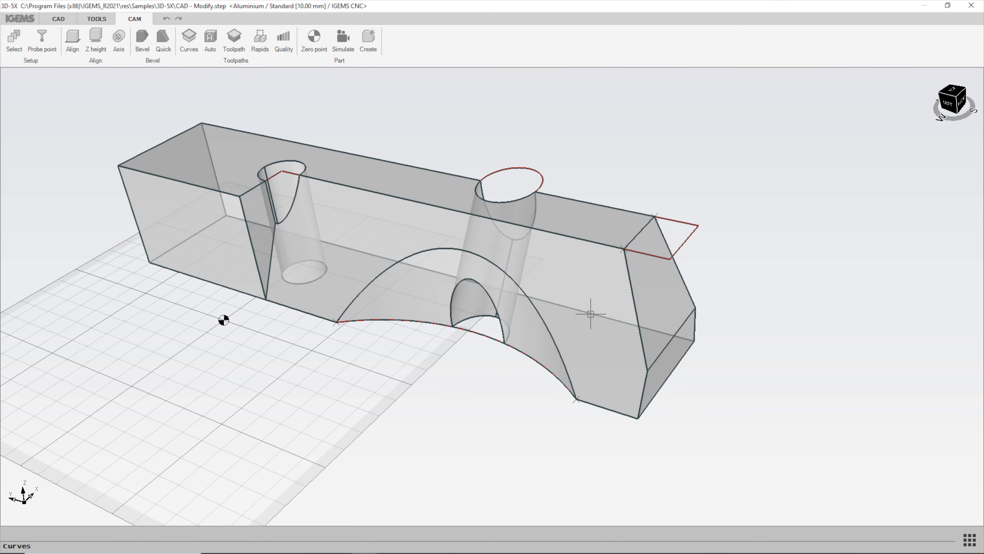
{"action": "left_click", "coordinate": [681, 332]}
{"action": "right_click", "coordinate": [535, 333]}
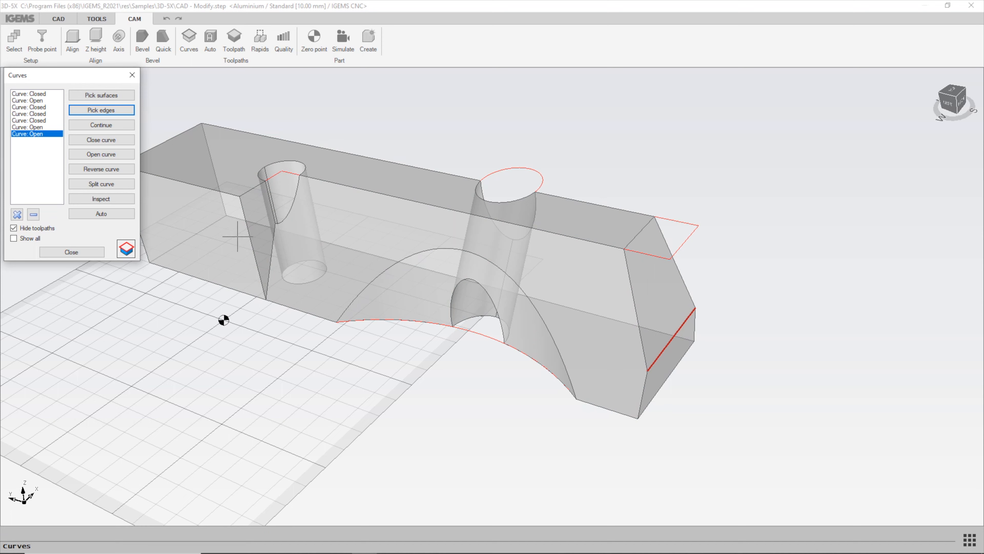
Create a ruled toolpath between the sloped end face's upper and lower edge curves, with a 1.76 mm lead-in and 3 mm lead-out.
{"action": "left_click", "coordinate": [126, 249]}
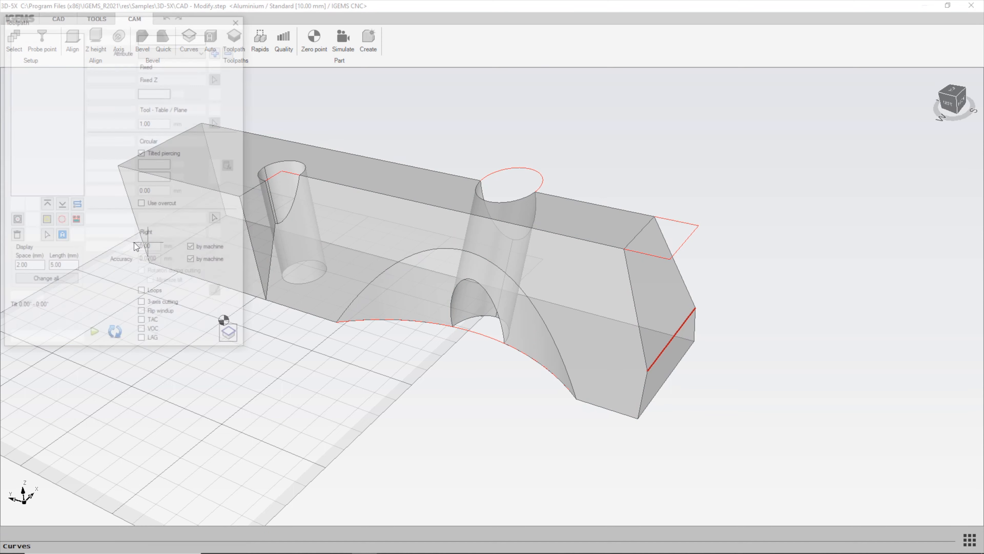
{"action": "left_click", "coordinate": [81, 236]}
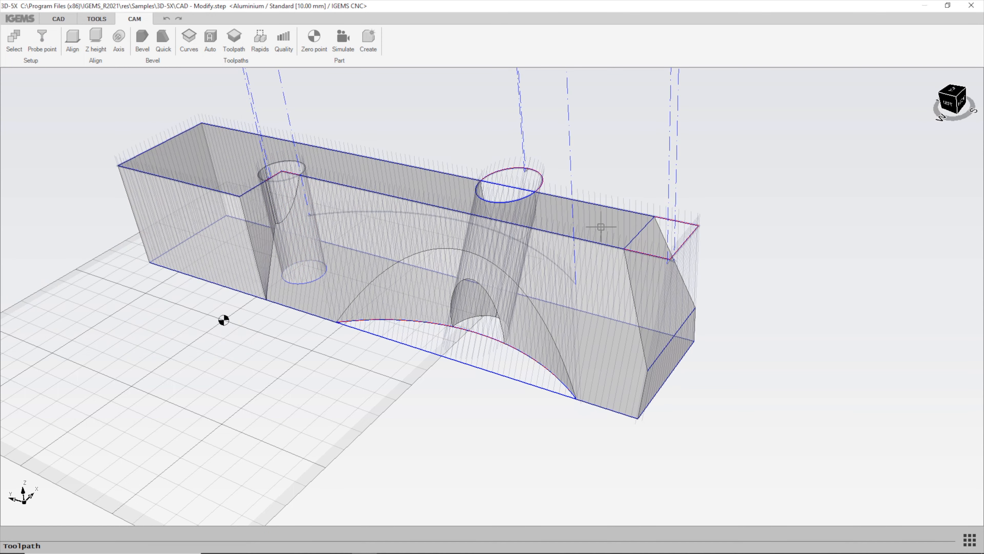
{"action": "left_click", "coordinate": [682, 187]}
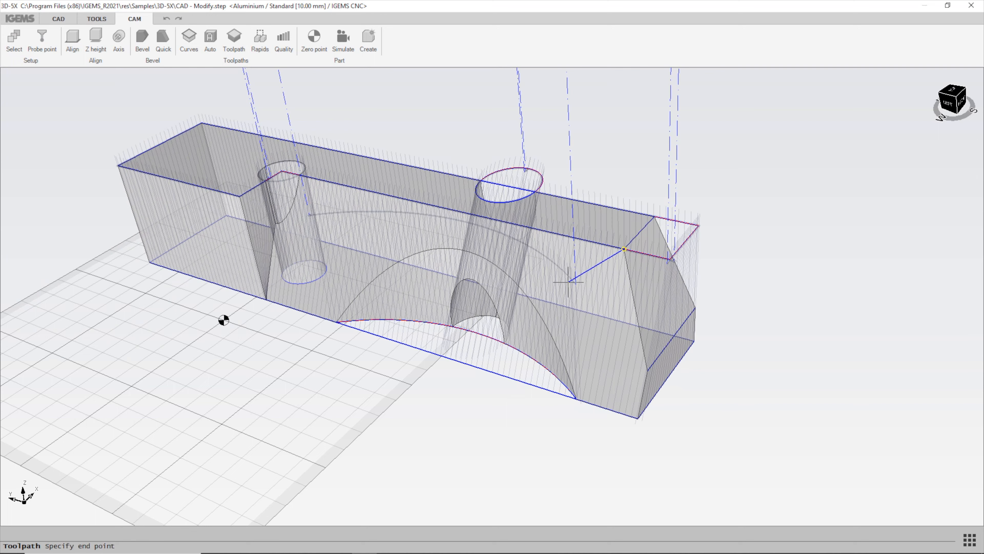
{"action": "left_click", "coordinate": [558, 292]}
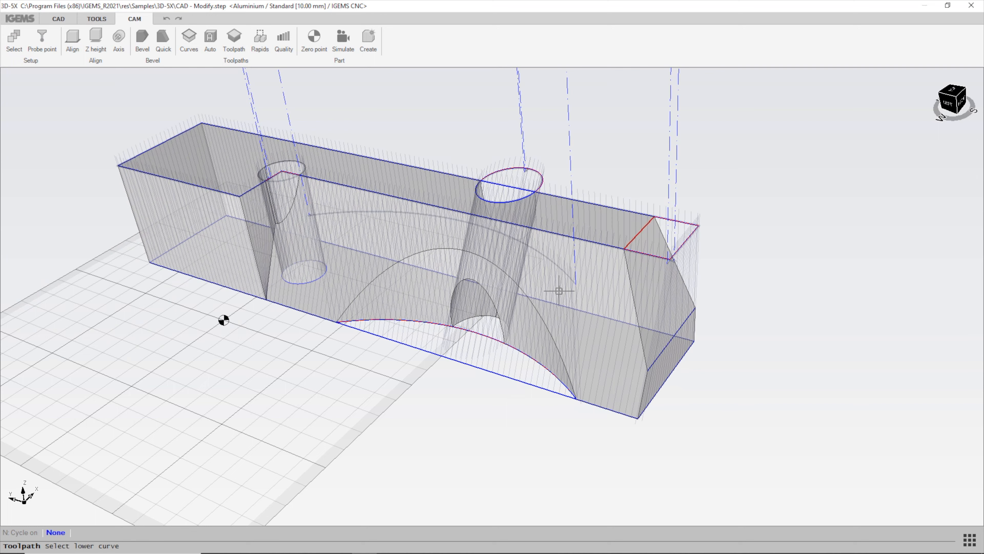
{"action": "left_click", "coordinate": [673, 339]}
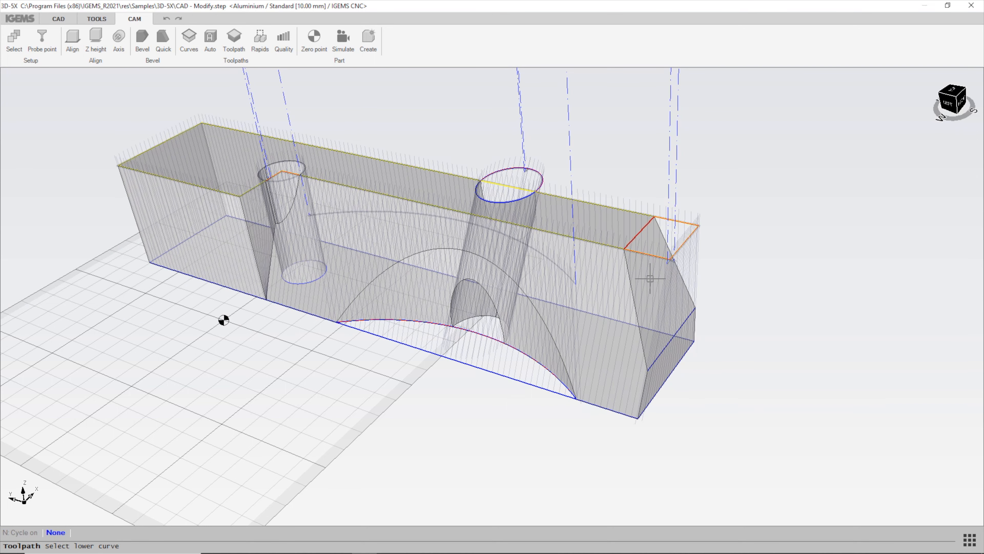
{"action": "left_click", "coordinate": [664, 348]}
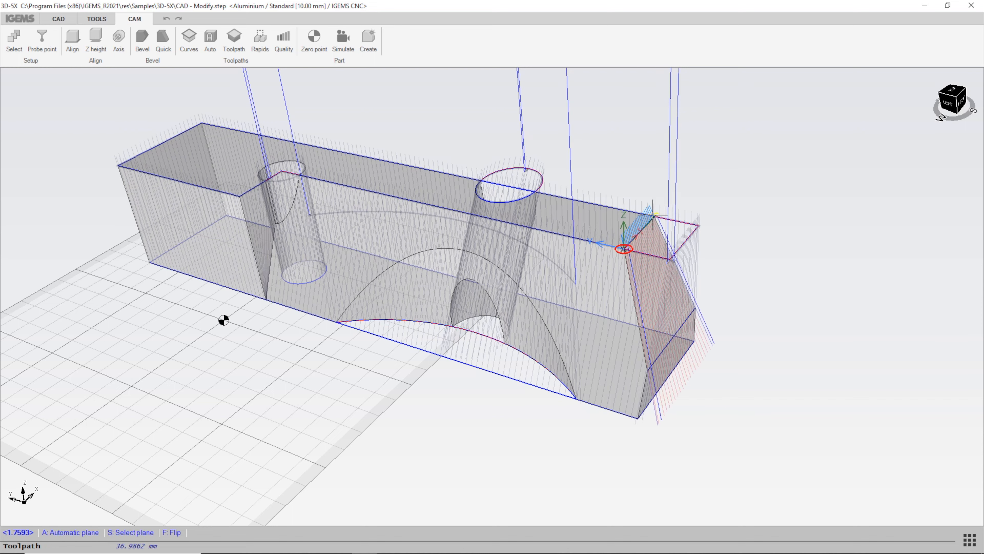
{"action": "key", "text": "Return"}
{"action": "key", "text": "Return"}
{"action": "middle_click_drag", "start_coordinate": [593, 482], "coordinate": [414, 452]}
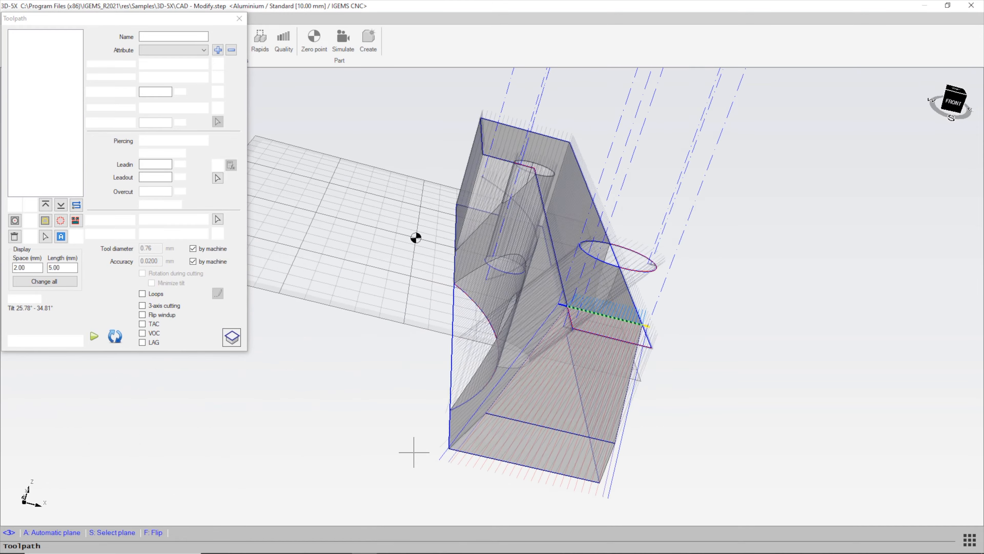
{"action": "middle_click_drag", "start_coordinate": [686, 298], "coordinate": [647, 313]}
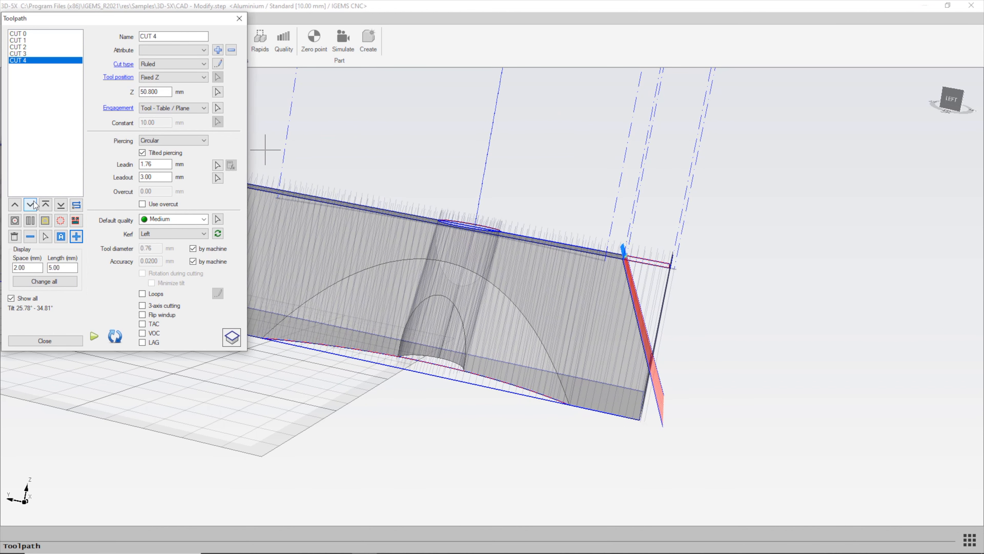
Move CUT 4 ahead of CUT 3 in the cutting order, compare the two cuts and close the toolpath settings.
{"action": "left_click", "coordinate": [15, 205]}
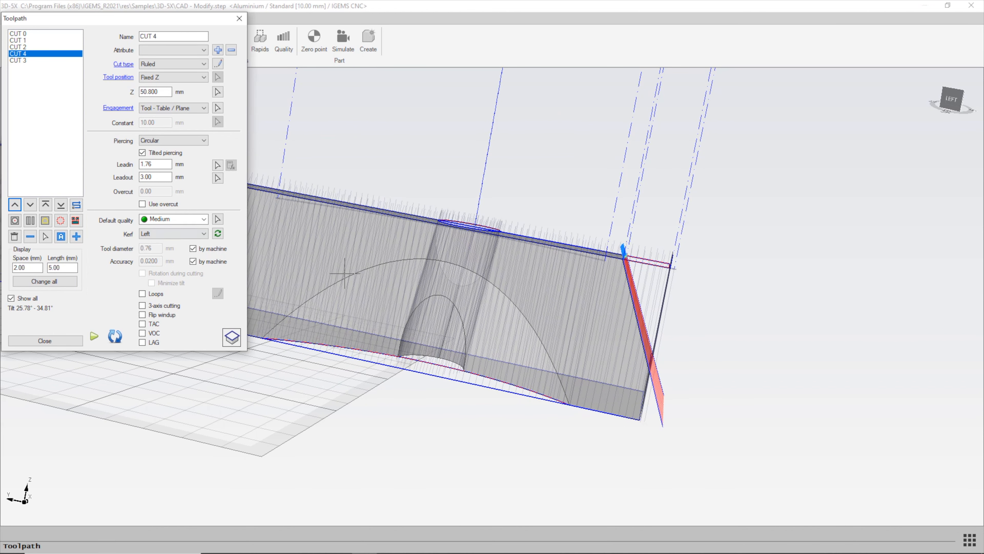
{"action": "middle_click_drag", "start_coordinate": [344, 273], "coordinate": [523, 302]}
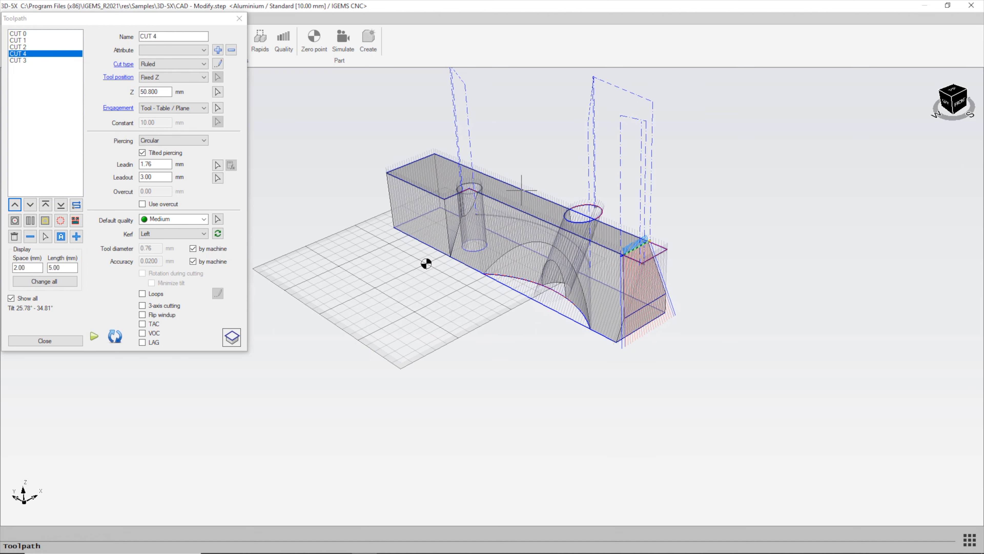
{"action": "left_click", "coordinate": [25, 61]}
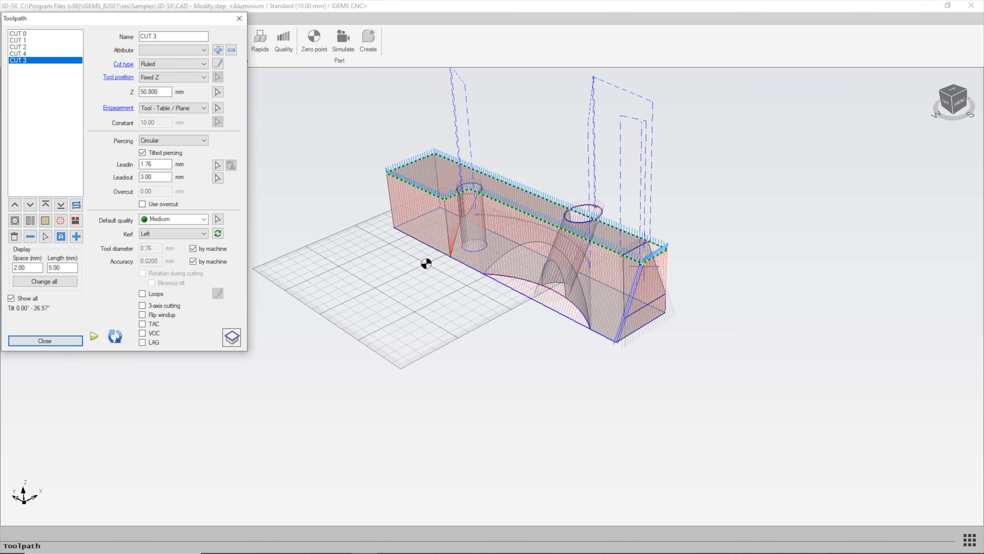
{"action": "left_click", "coordinate": [58, 54]}
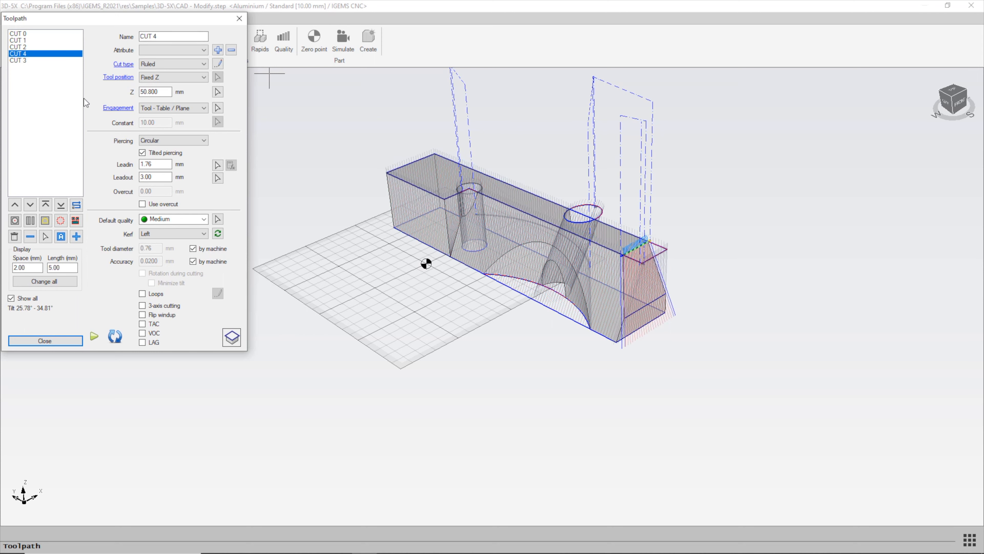
{"action": "left_click", "coordinate": [239, 18]}
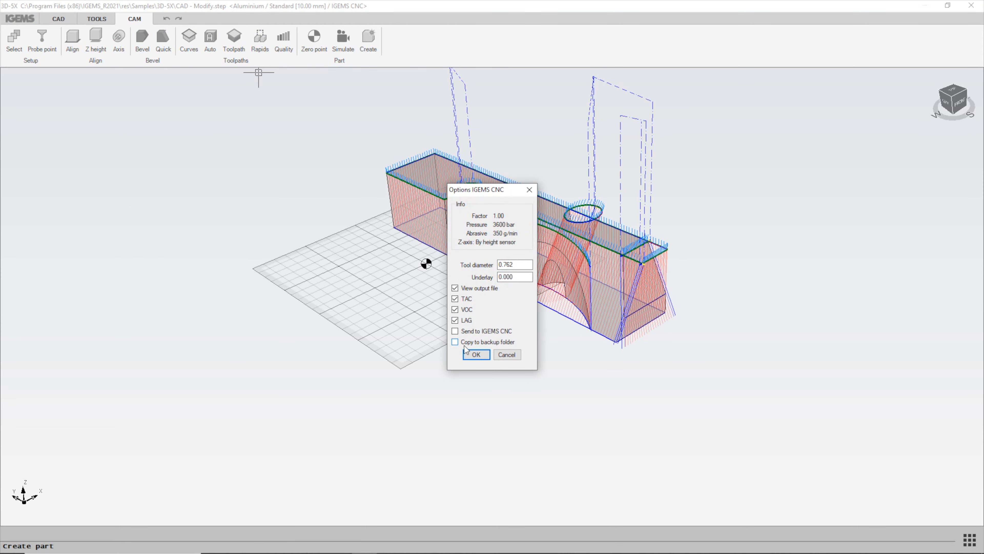
Create the block's part with the preset IGEMS CNC options and watch its complete machine simulation at 5x speed.
{"action": "left_click", "coordinate": [475, 354]}
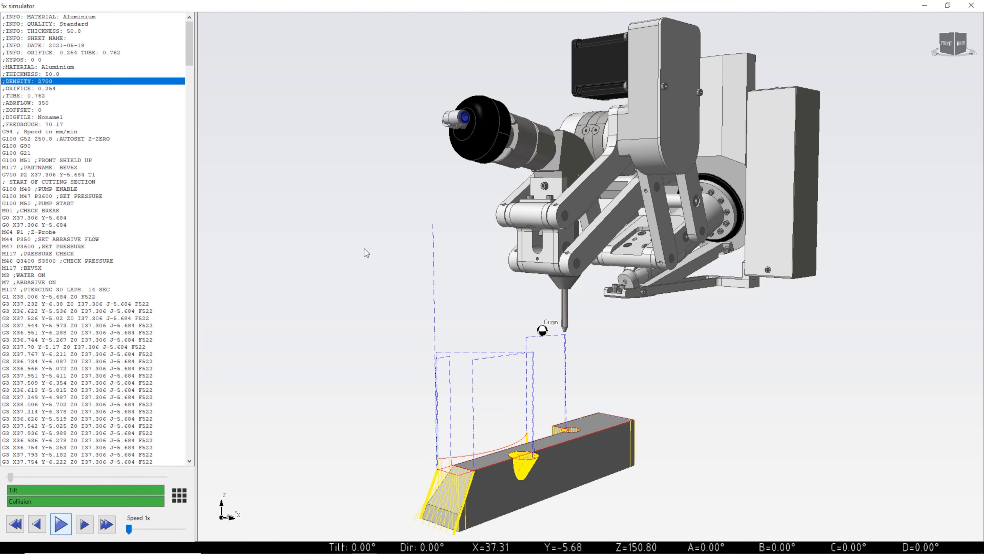
{"action": "middle_click_drag", "start_coordinate": [424, 221], "coordinate": [494, 266]}
{"action": "scroll", "coordinate": [581, 368], "scroll_direction": "up", "scroll_amount": 5}
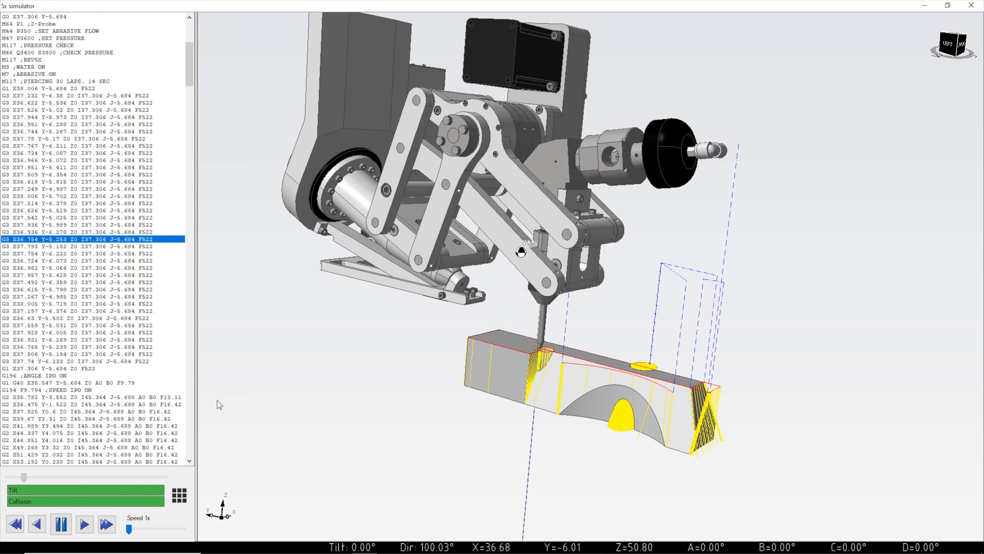
{"action": "left_click", "coordinate": [143, 528]}
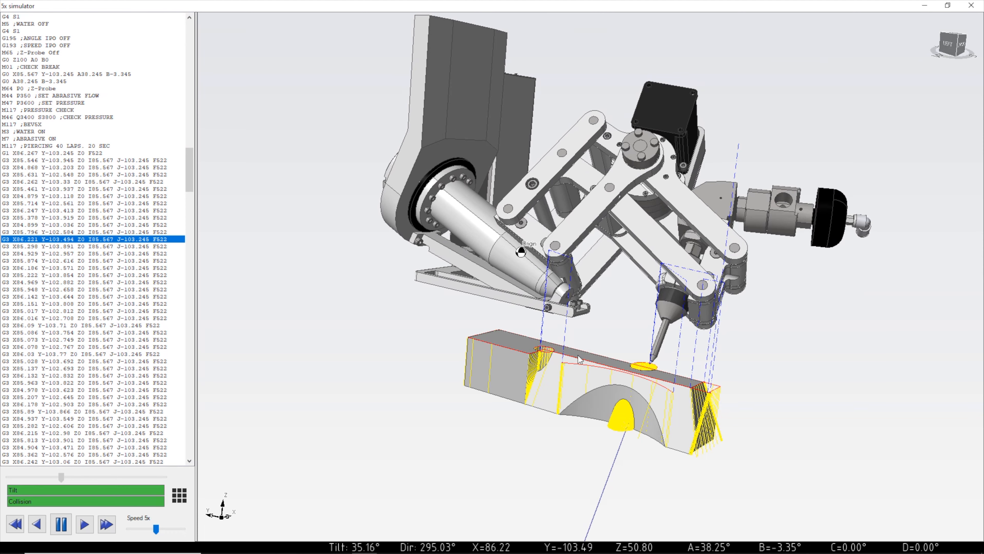
{"action": "mouse_move", "coordinate": [579, 357]}
{"action": "middle_mouse_down"}
{"action": "mouse_move", "coordinate": [567, 422]}
{"action": "mouse_move", "coordinate": [600, 375]}
{"action": "mouse_move", "coordinate": [588, 365]}
{"action": "middle_mouse_up"}
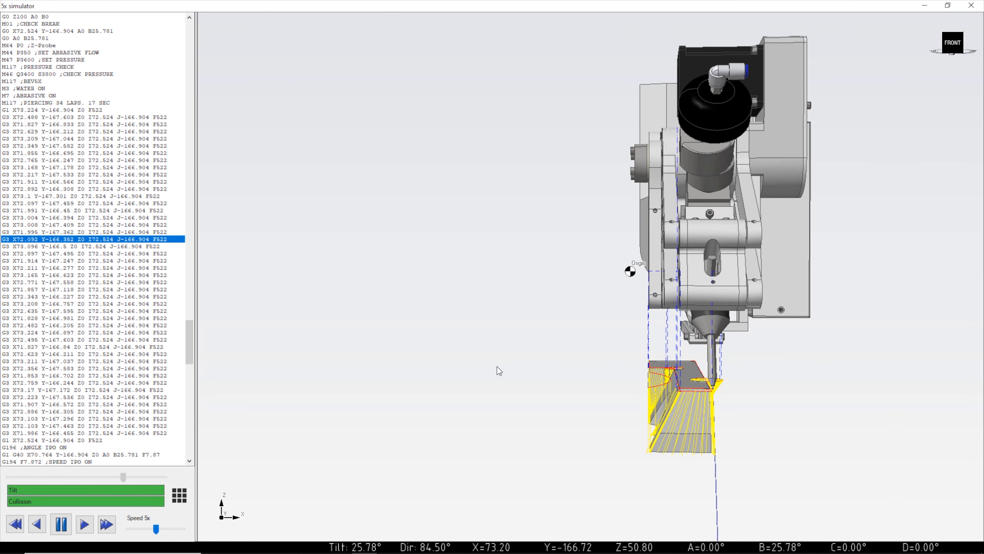
{"action": "middle_click_drag", "start_coordinate": [497, 367], "coordinate": [314, 277]}
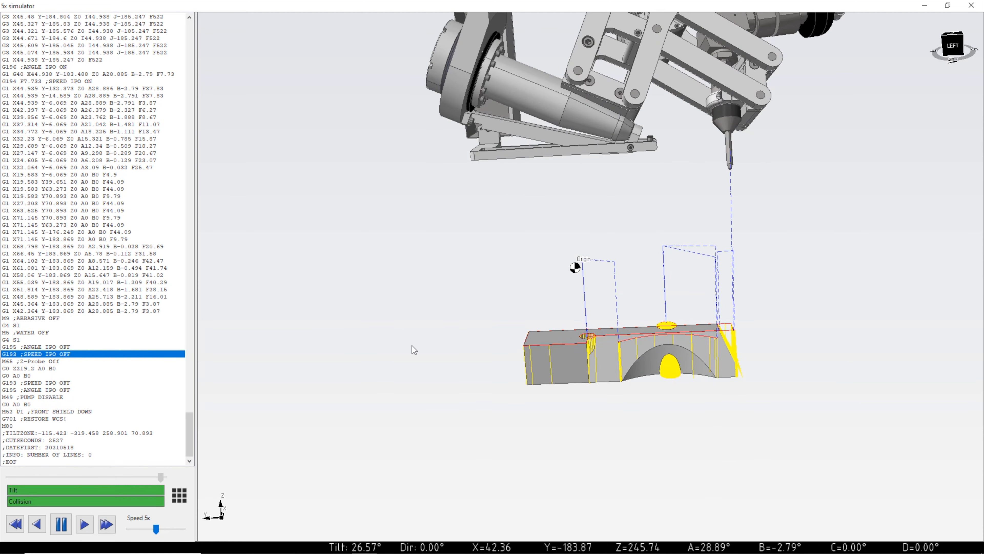
{"action": "mouse_move", "coordinate": [408, 382]}
{"action": "middle_mouse_down"}
{"action": "mouse_move", "coordinate": [318, 356]}
{"action": "mouse_move", "coordinate": [406, 367]}
{"action": "middle_mouse_up"}
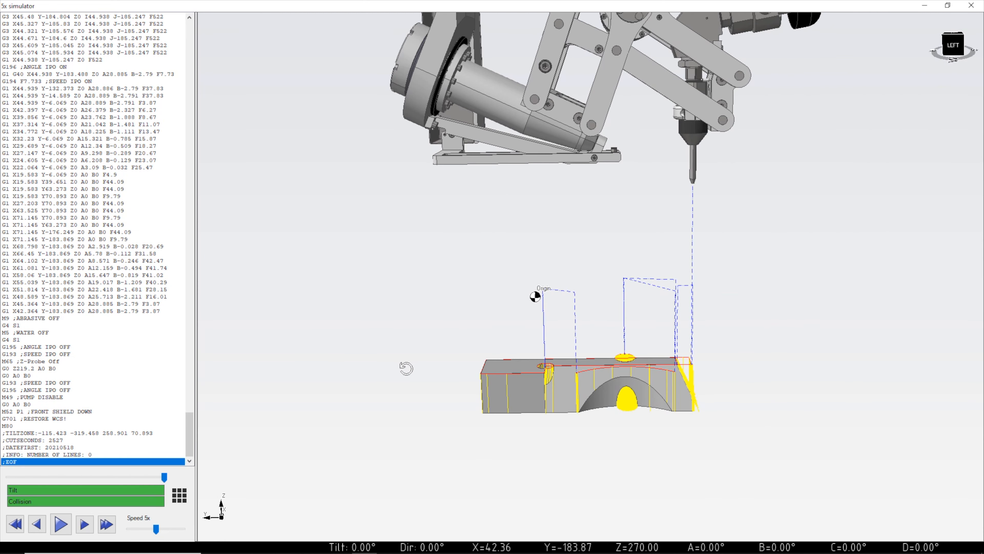
{"action": "left_click", "coordinate": [971, 6]}
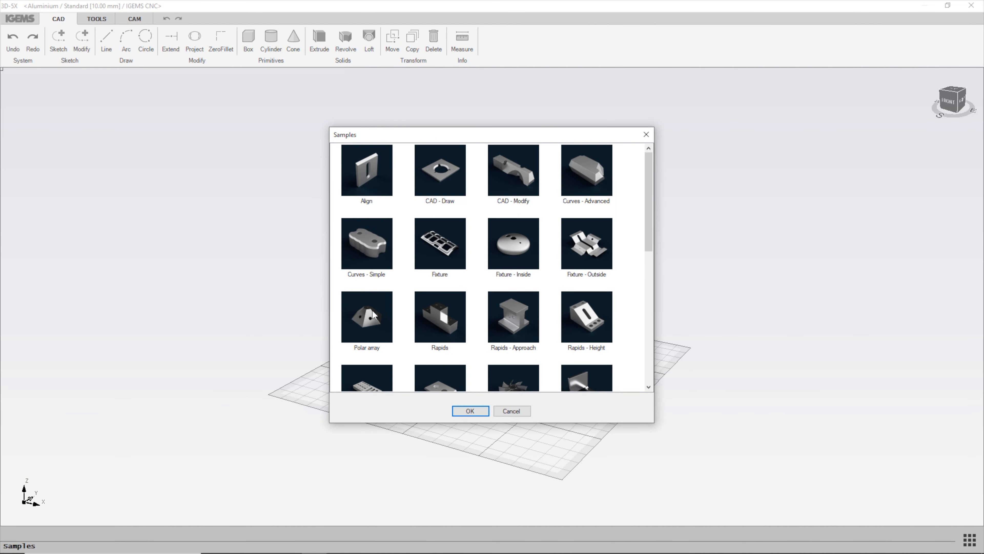
Open the Polar array sample and examine the pyramid with its angled holes.
{"action": "left_click", "coordinate": [382, 327]}
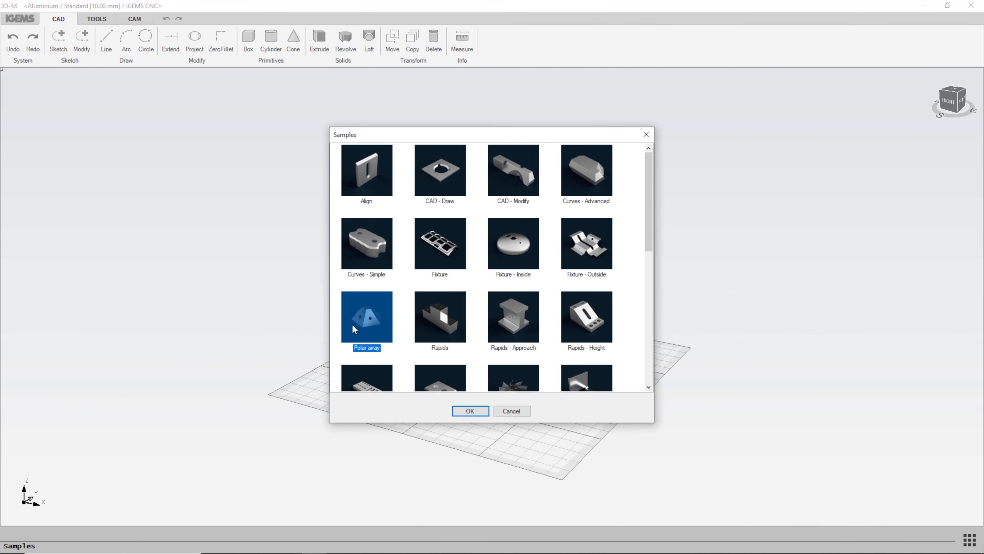
{"action": "left_click", "coordinate": [468, 410]}
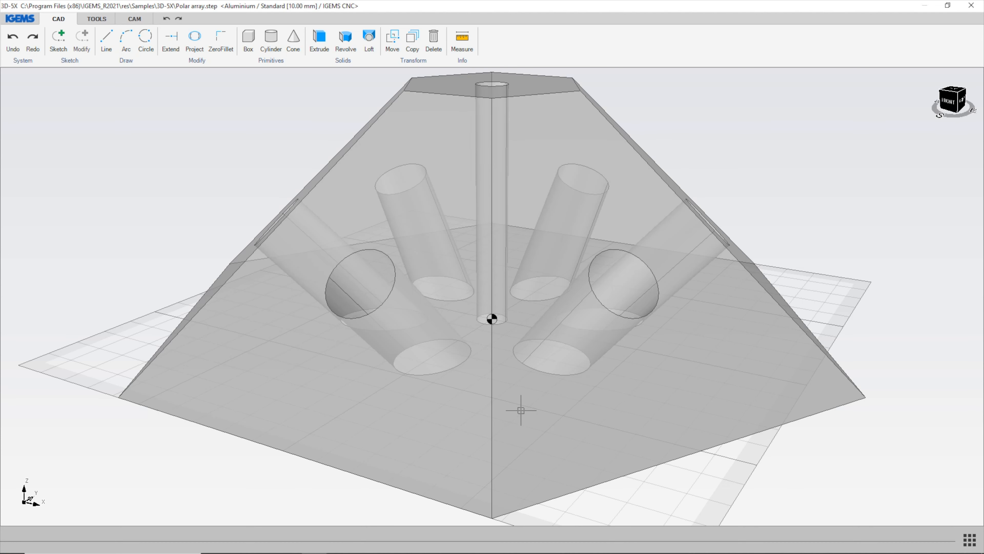
{"action": "scroll", "coordinate": [442, 387], "scroll_direction": "down", "scroll_amount": 3}
{"action": "middle_click_drag", "start_coordinate": [441, 387], "coordinate": [334, 409]}
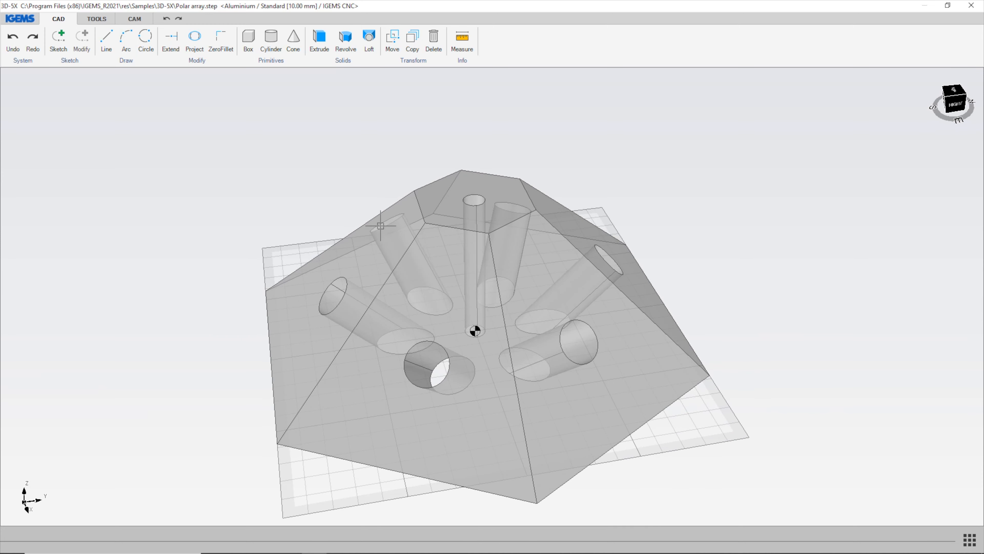
{"action": "middle_click_drag", "start_coordinate": [490, 277], "coordinate": [479, 232]}
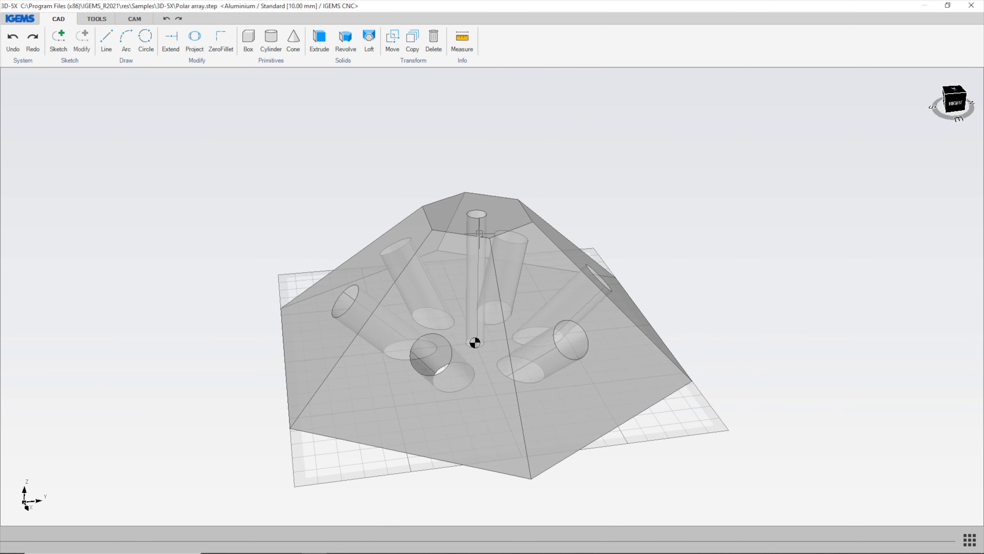
{"action": "scroll", "coordinate": [477, 291], "scroll_direction": "down", "scroll_amount": 4}
{"action": "middle_click_drag", "start_coordinate": [477, 291], "coordinate": [570, 377]}
Try generating automatic toolpaths for all of the pyramid's contours, inspect them and undo them.
{"action": "left_click", "coordinate": [135, 19]}
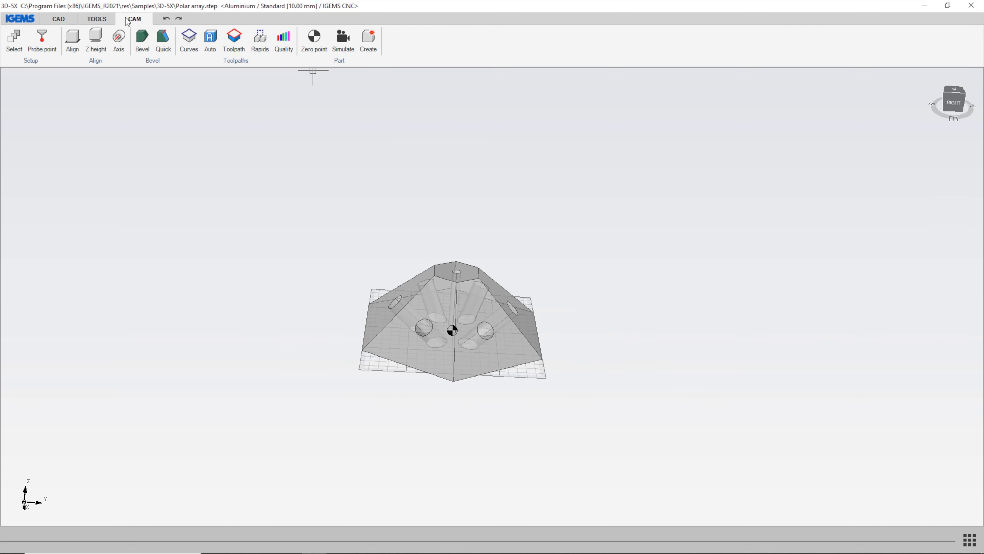
{"action": "left_click", "coordinate": [211, 39]}
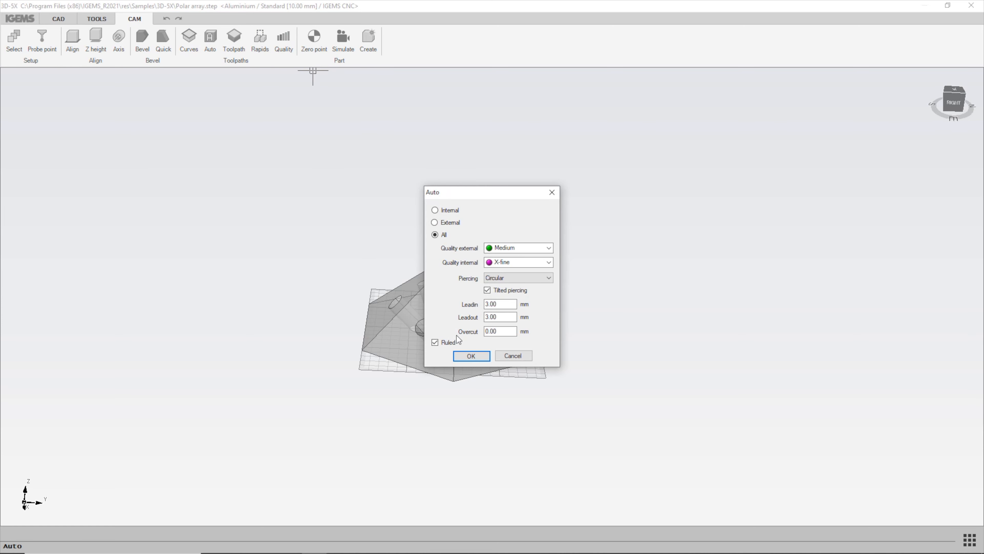
{"action": "left_click", "coordinate": [470, 356]}
{"action": "scroll", "coordinate": [479, 402], "scroll_direction": "down", "scroll_amount": 3}
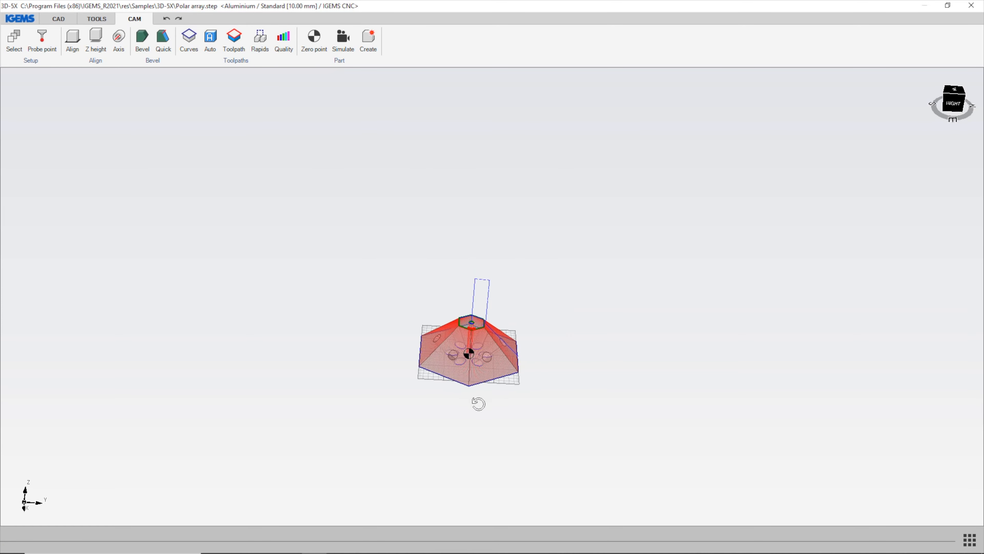
{"action": "middle_click_drag", "start_coordinate": [479, 402], "coordinate": [453, 345]}
{"action": "scroll", "coordinate": [456, 345], "scroll_direction": "up", "scroll_amount": 5}
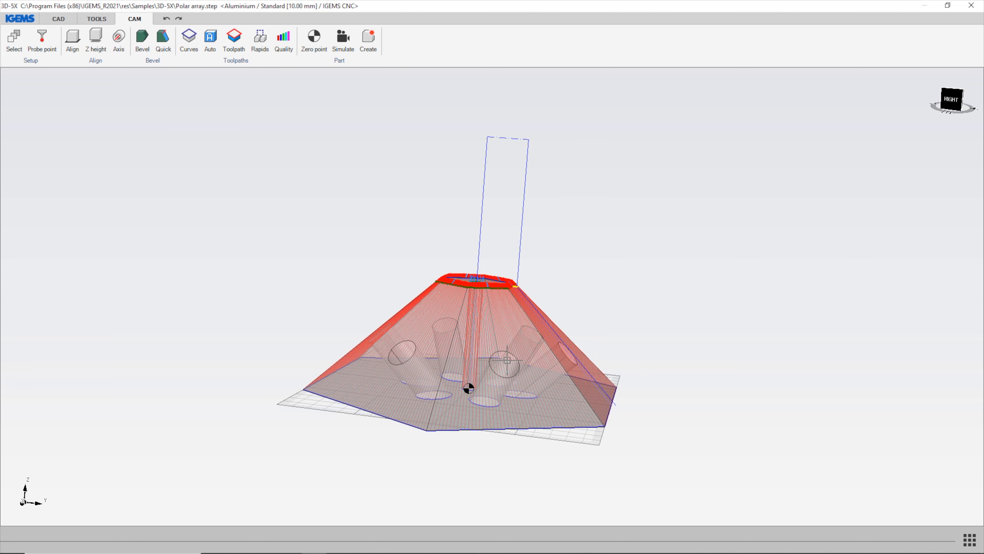
{"action": "key", "text": "ctrl+z"}
Start defining curves from surfaces and select the pyramid's sloping side face that contains an angled hole opening.
{"action": "scroll", "coordinate": [414, 254], "scroll_direction": "down", "scroll_amount": 3}
{"action": "middle_click_drag", "start_coordinate": [414, 254], "coordinate": [366, 371]}
{"action": "scroll", "coordinate": [410, 344], "scroll_direction": "up", "scroll_amount": 3}
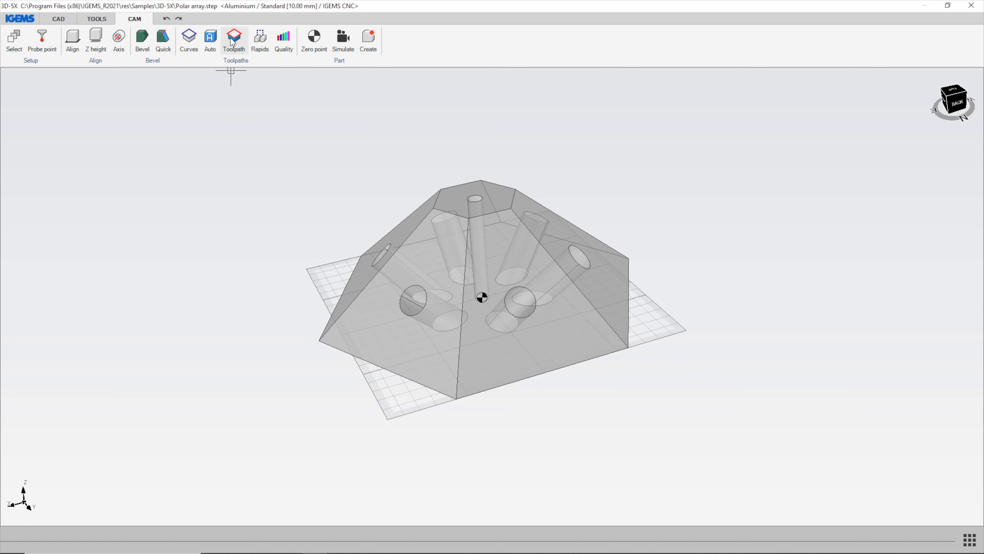
{"action": "left_click", "coordinate": [189, 39]}
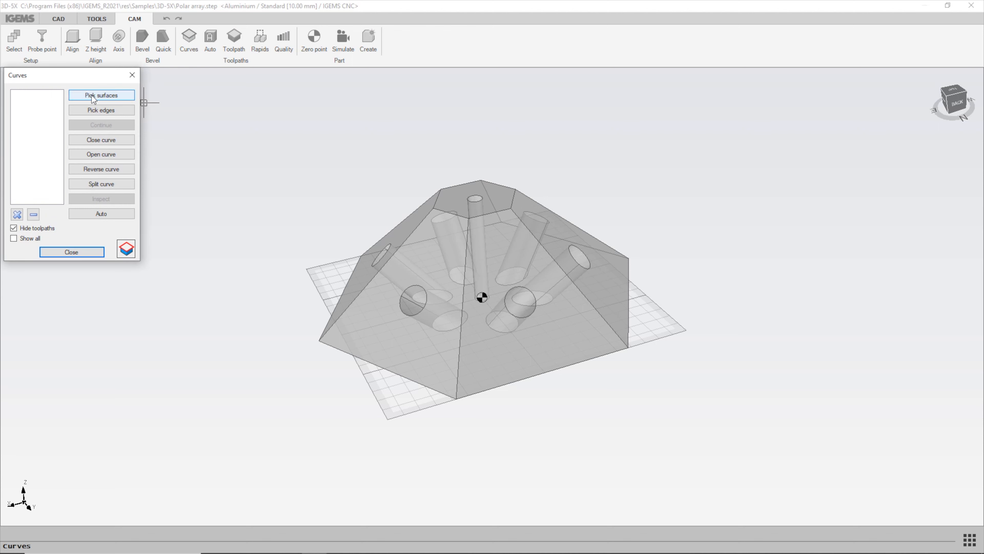
{"action": "left_click", "coordinate": [114, 96]}
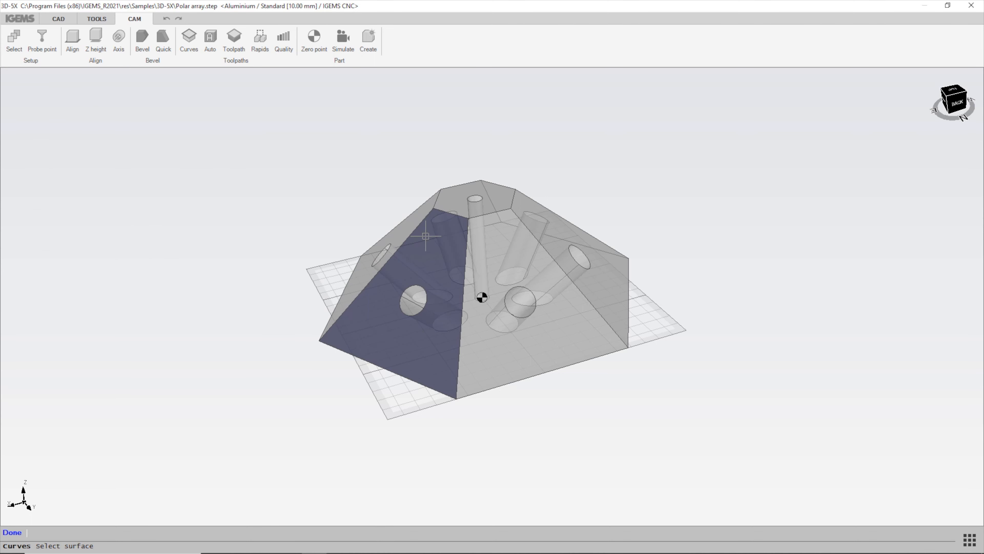
{"action": "scroll", "coordinate": [416, 247], "scroll_direction": "up", "scroll_amount": 3}
{"action": "scroll", "coordinate": [418, 266], "scroll_direction": "down", "scroll_amount": 3}
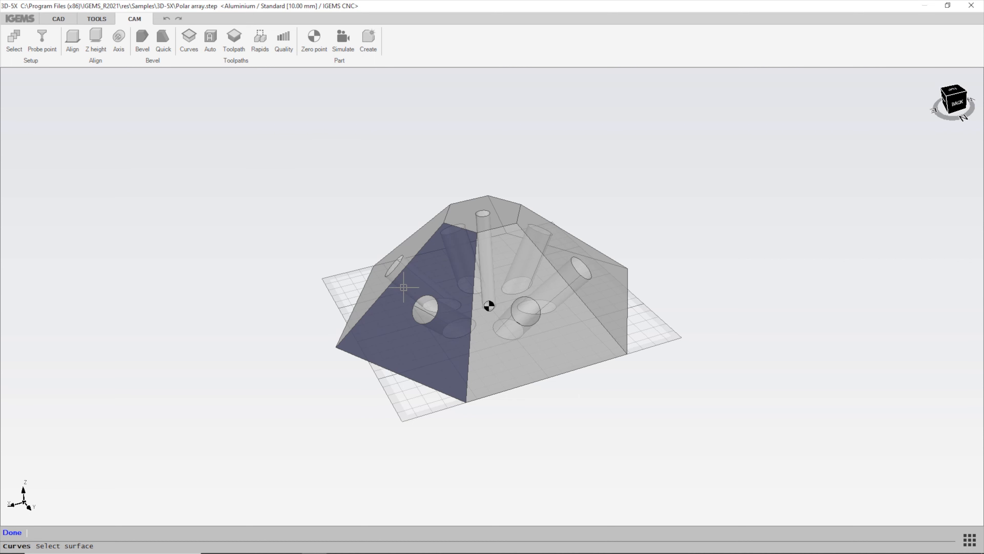
{"action": "left_click", "coordinate": [397, 323]}
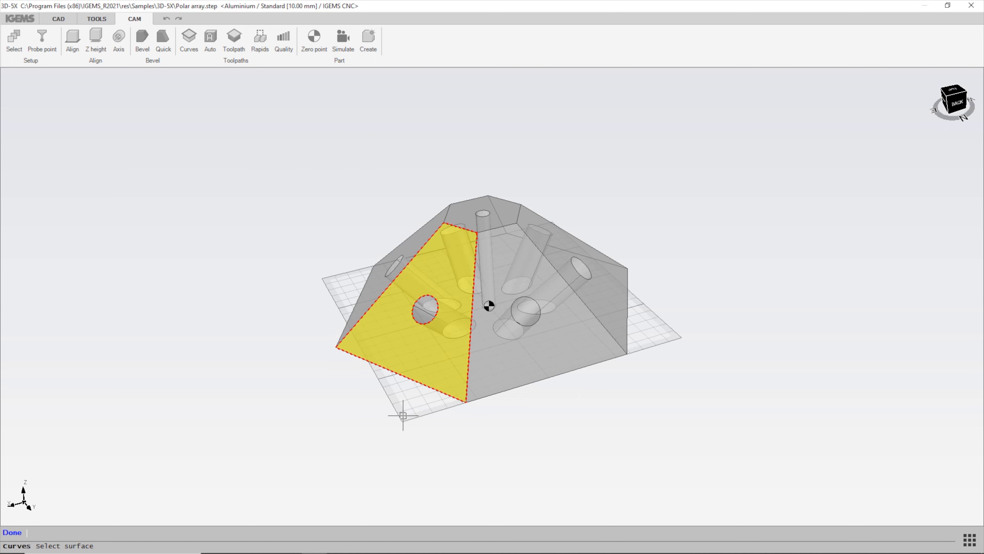
Add the pyramid's base face to the surface selection and generate the closed curves from both faces.
{"action": "scroll", "coordinate": [403, 415], "scroll_direction": "up", "scroll_amount": 3}
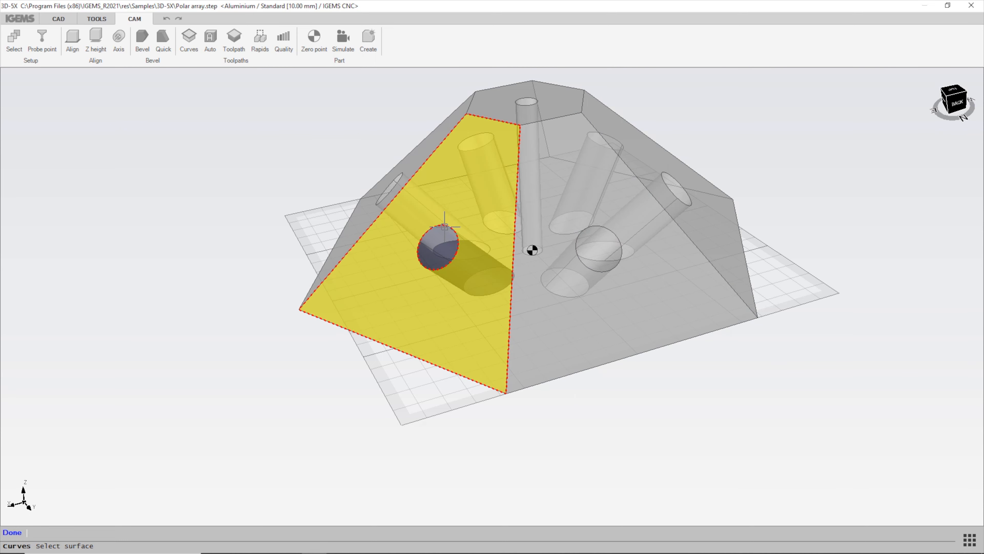
{"action": "scroll", "coordinate": [444, 228], "scroll_direction": "up", "scroll_amount": 5}
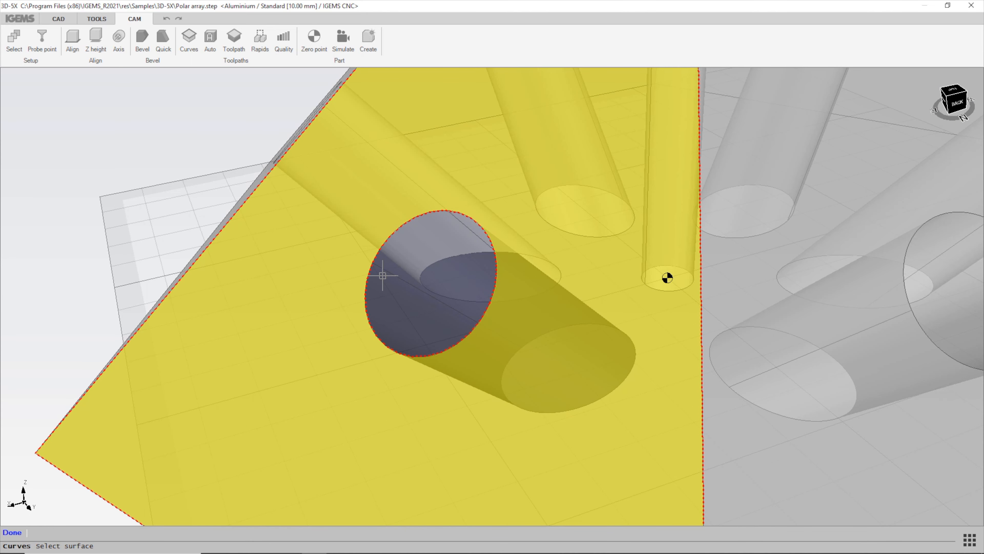
{"action": "scroll", "coordinate": [474, 283], "scroll_direction": "down", "scroll_amount": 5}
{"action": "middle_click_drag", "start_coordinate": [439, 342], "coordinate": [458, 222]}
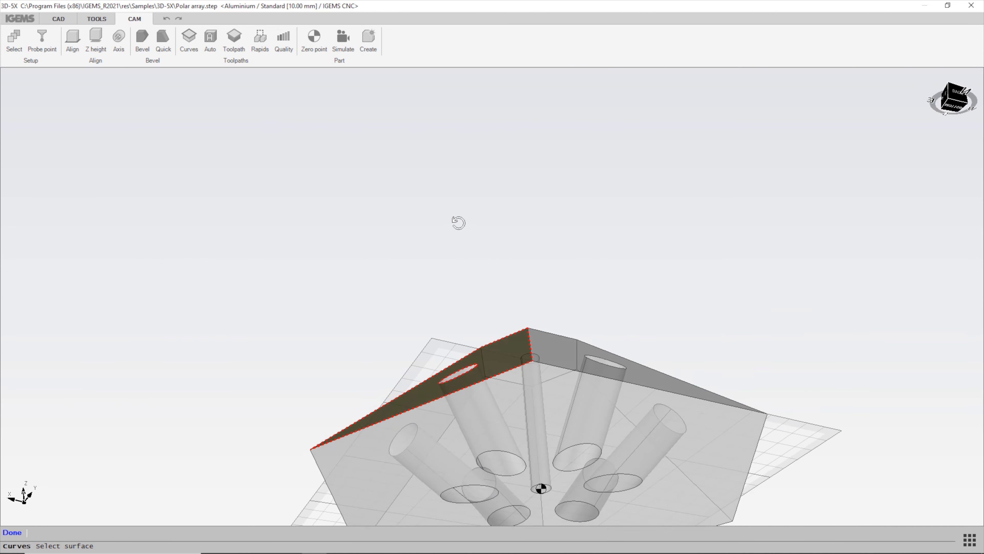
{"action": "left_click", "coordinate": [498, 446]}
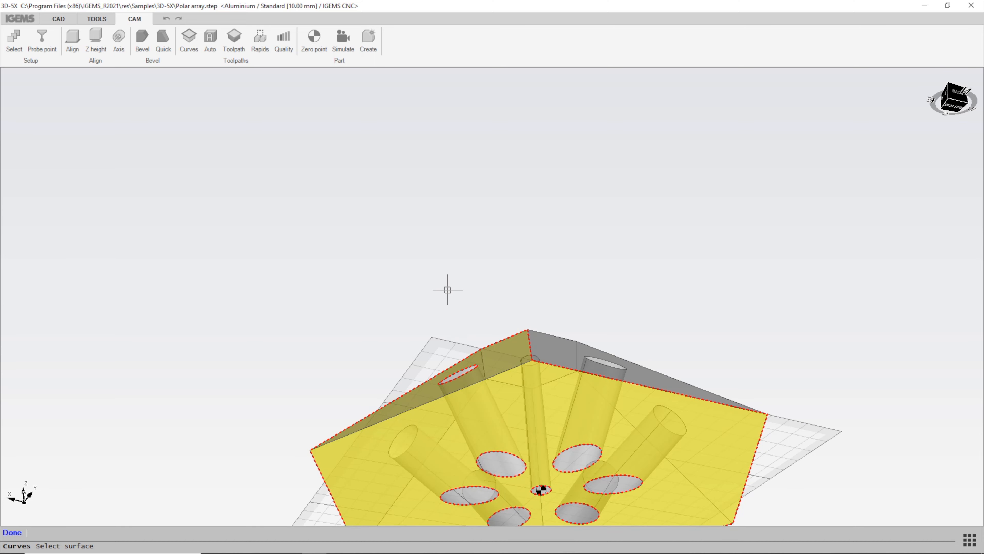
{"action": "middle_click_drag", "start_coordinate": [446, 286], "coordinate": [561, 228]}
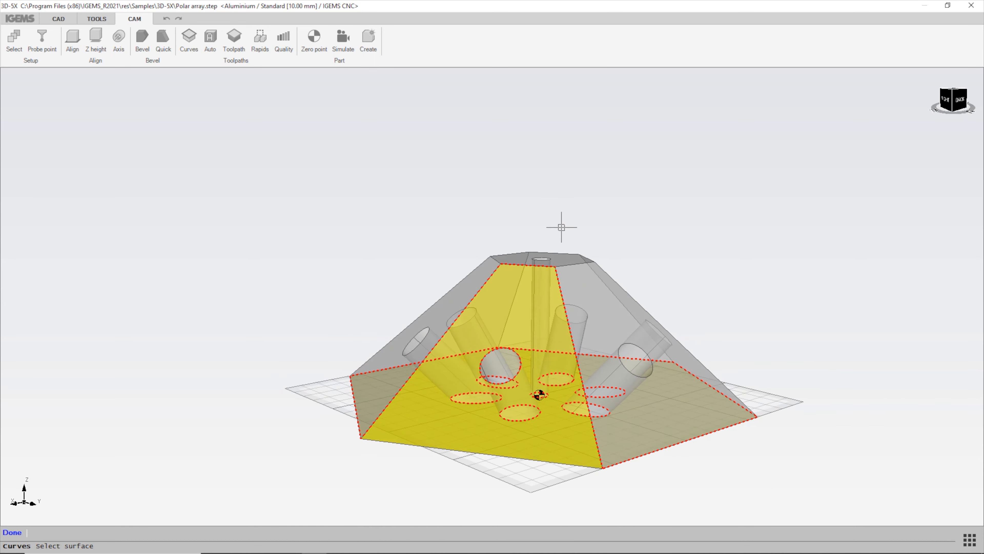
{"action": "right_click", "coordinate": [585, 206]}
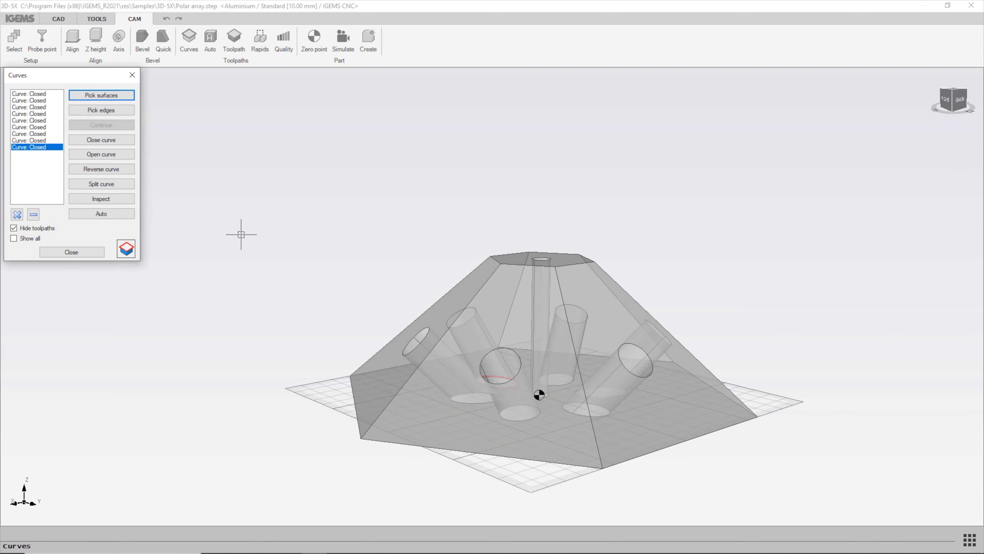
Start a new manual toolpath and select the angled hole's rim on the sloping face as the upper curve.
{"action": "left_click", "coordinate": [124, 248]}
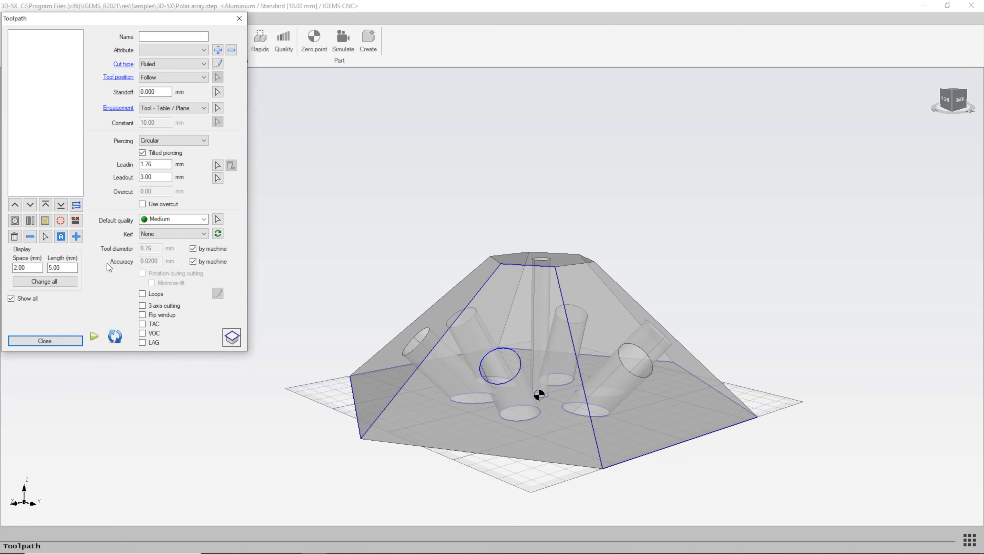
{"action": "left_click", "coordinate": [76, 236]}
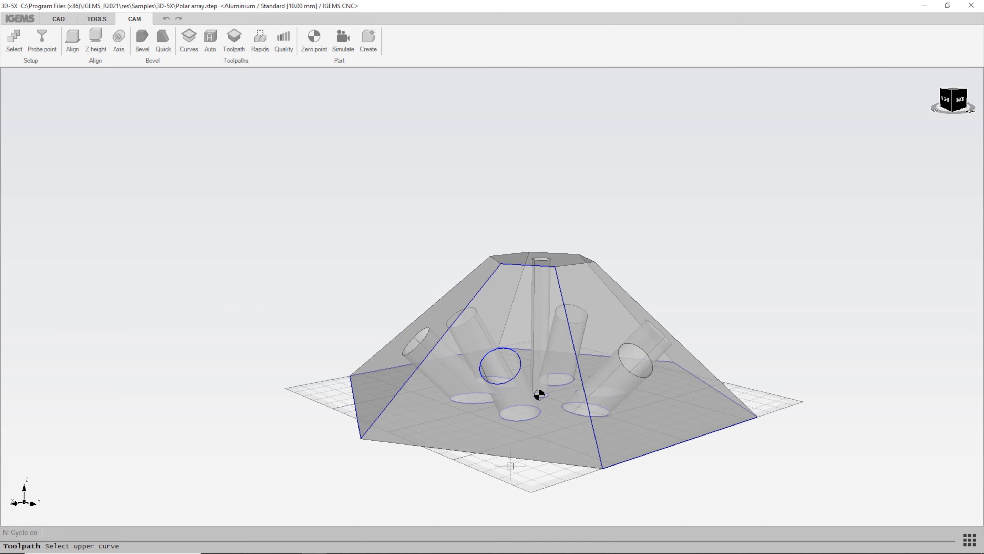
{"action": "middle_click_drag", "start_coordinate": [511, 465], "coordinate": [413, 375]}
{"action": "scroll", "coordinate": [415, 356], "scroll_direction": "up", "scroll_amount": 2}
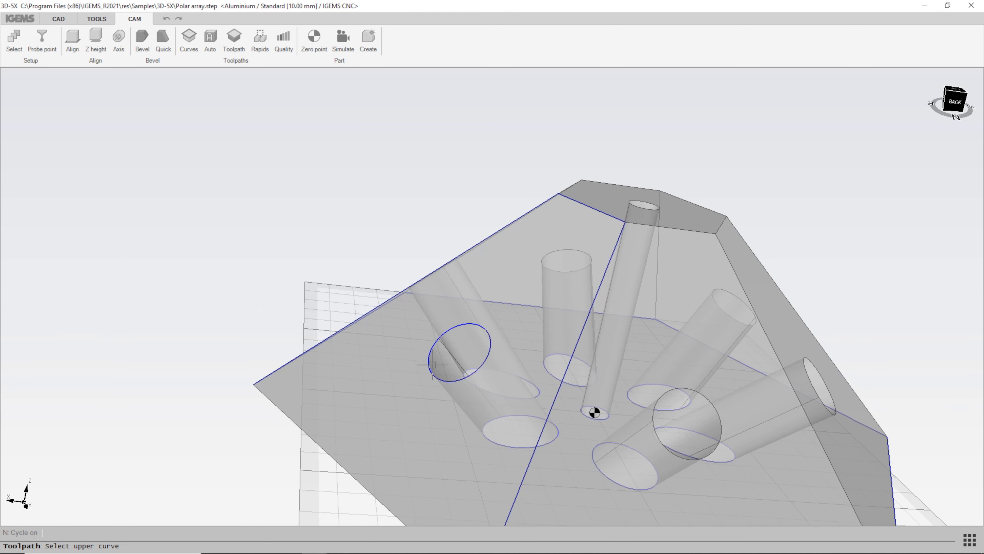
{"action": "scroll", "coordinate": [450, 361], "scroll_direction": "down", "scroll_amount": 2}
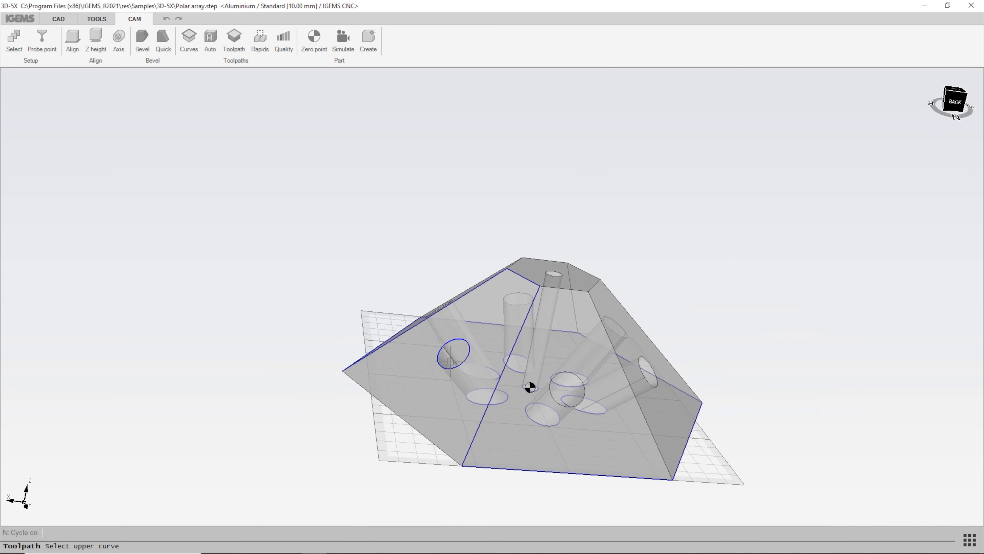
{"action": "middle_click_drag", "start_coordinate": [449, 361], "coordinate": [478, 463]}
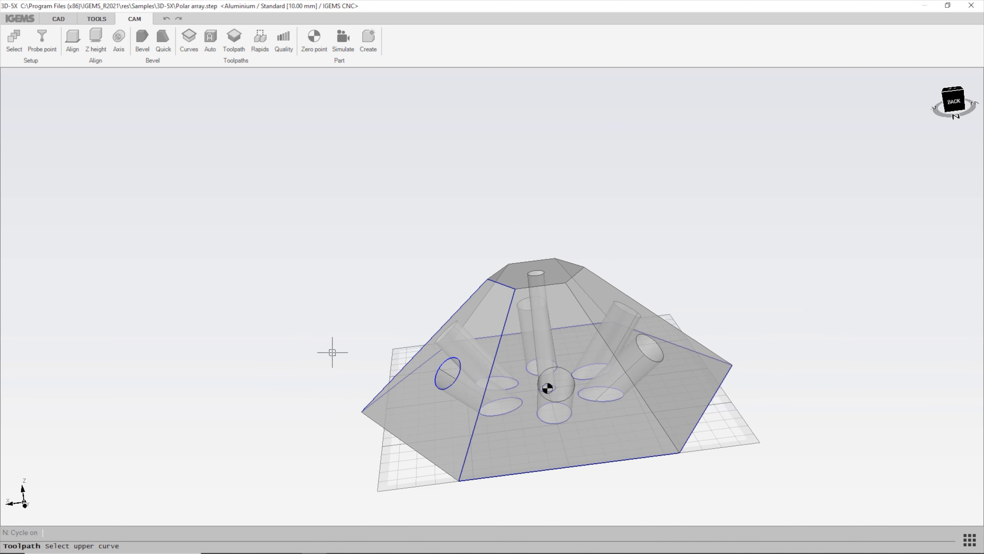
{"action": "middle_click_drag", "start_coordinate": [331, 352], "coordinate": [439, 400]}
{"action": "scroll", "coordinate": [441, 403], "scroll_direction": "up", "scroll_amount": 3}
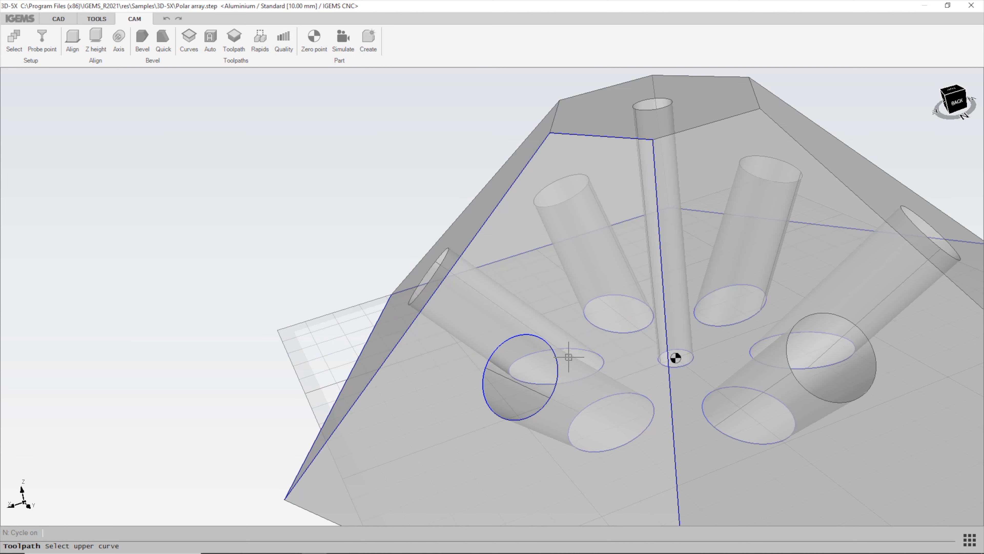
{"action": "left_click", "coordinate": [535, 334]}
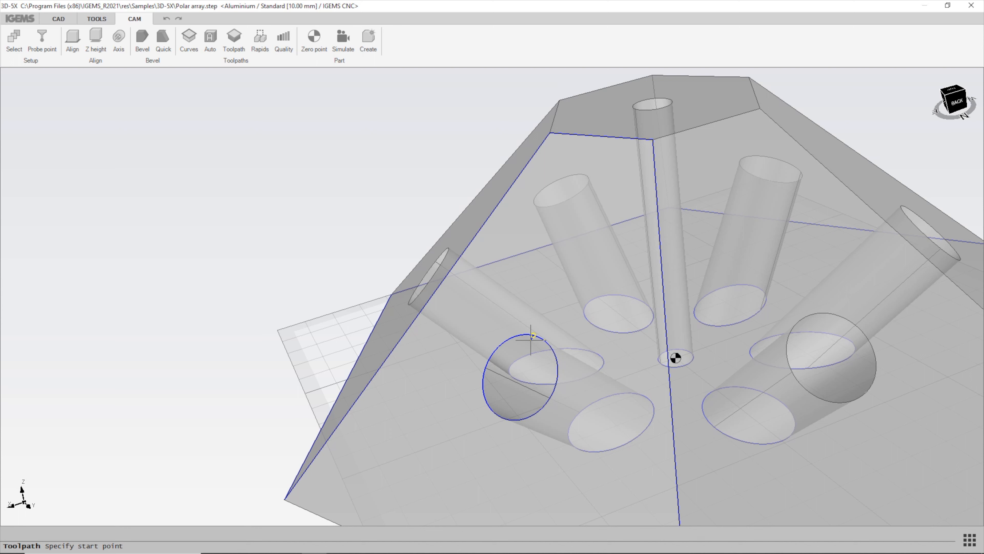
Set the toolpath's start point at the upper edge of the hole's rim and select the hole's base ellipse as the lower curve.
{"action": "left_click", "coordinate": [530, 339]}
{"action": "left_click", "coordinate": [555, 386]}
{"action": "left_click", "coordinate": [550, 385]}
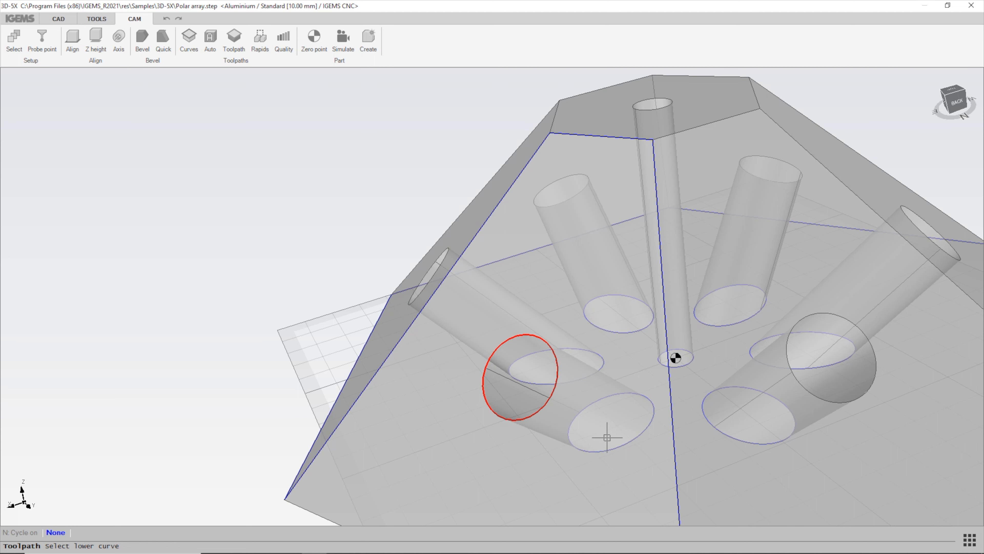
{"action": "left_click", "coordinate": [620, 446]}
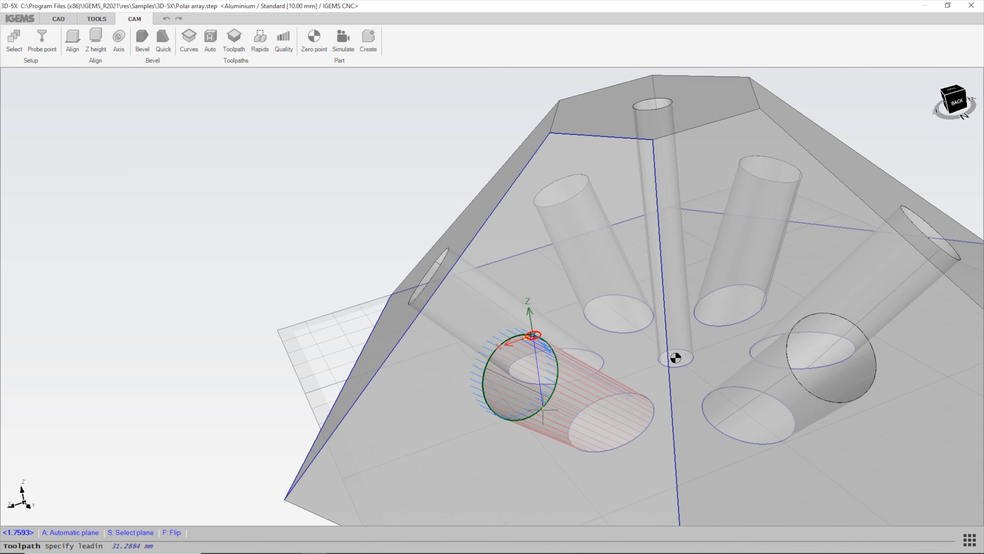
Examine from the side how the lead-in plane is oriented relative to the pyramid's sloping face.
{"action": "middle_click_drag", "start_coordinate": [599, 465], "coordinate": [402, 358]}
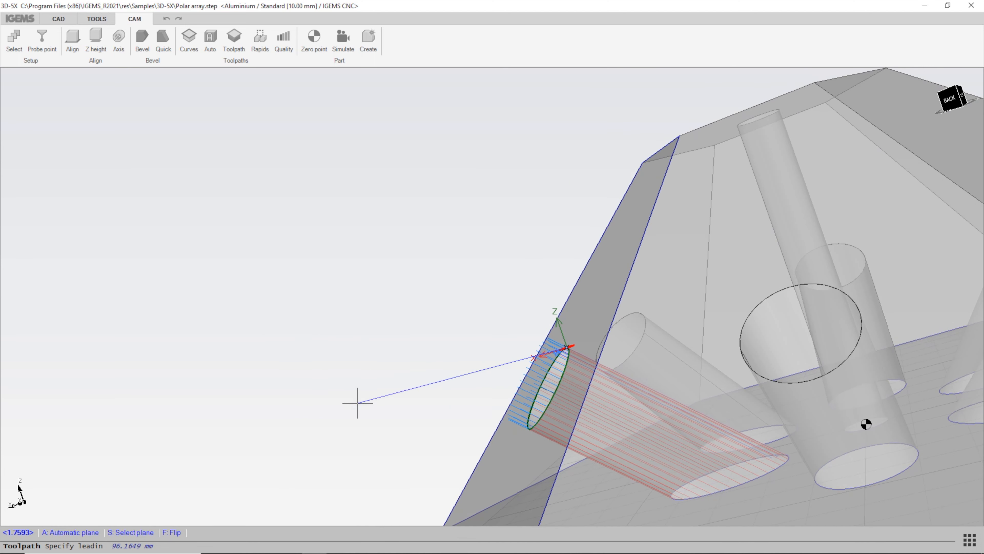
{"action": "middle_click_drag", "start_coordinate": [279, 417], "coordinate": [272, 389]}
{"action": "scroll", "coordinate": [400, 354], "scroll_direction": "down", "scroll_amount": 4}
{"action": "middle_click_drag", "start_coordinate": [470, 383], "coordinate": [404, 357]}
{"action": "middle_click_drag", "start_coordinate": [767, 286], "coordinate": [786, 333]}
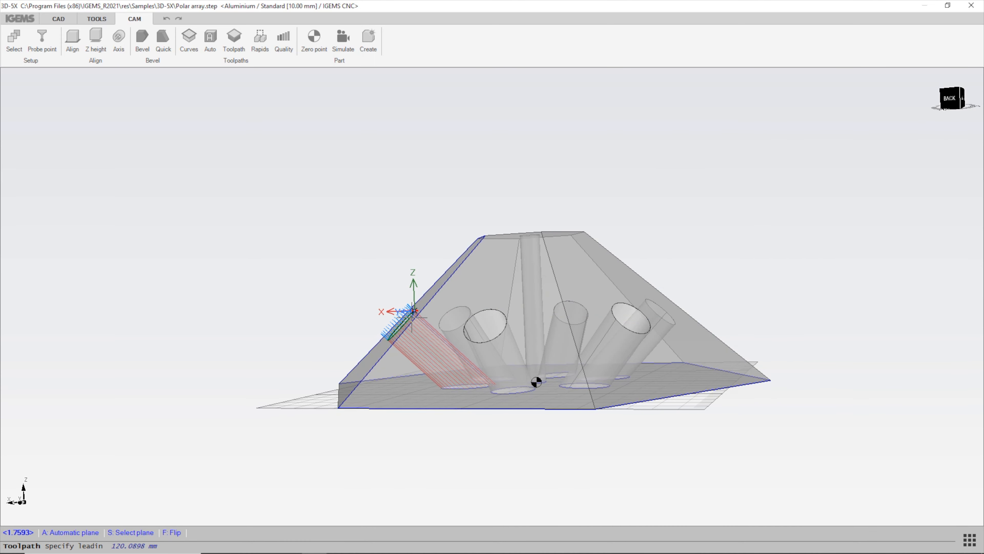
{"action": "scroll", "coordinate": [414, 311], "scroll_direction": "up", "scroll_amount": 3}
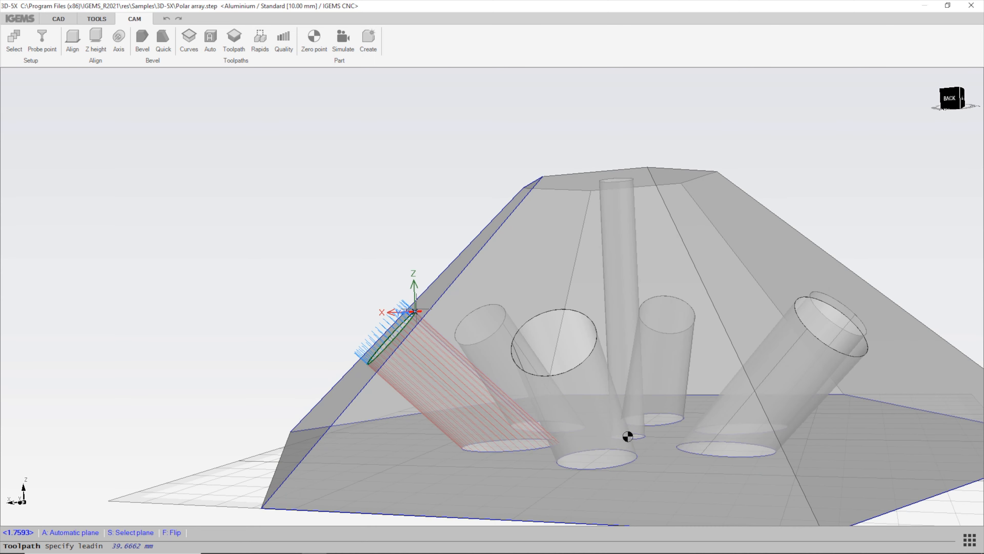
{"action": "scroll", "coordinate": [413, 311], "scroll_direction": "up", "scroll_amount": 4}
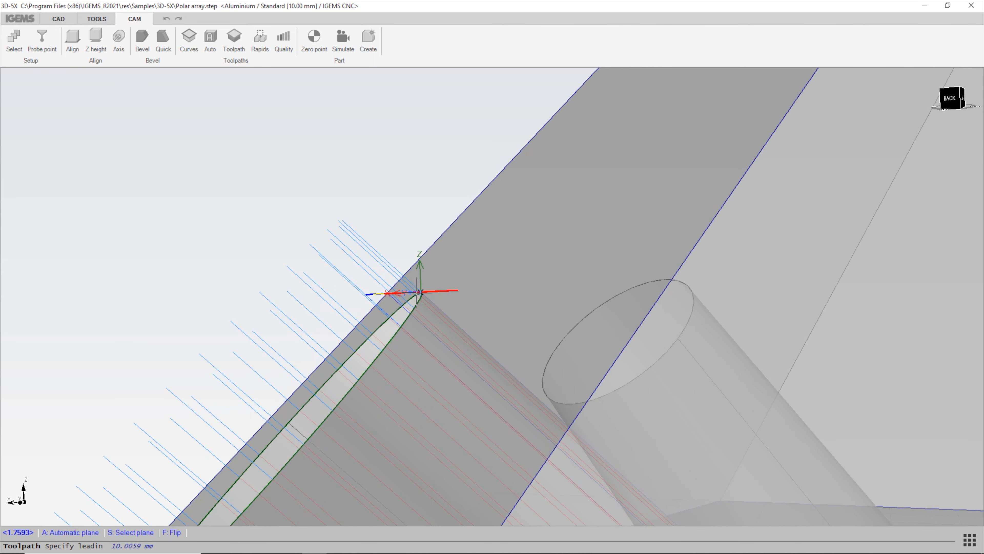
{"action": "middle_click_drag", "start_coordinate": [420, 334], "coordinate": [408, 329]}
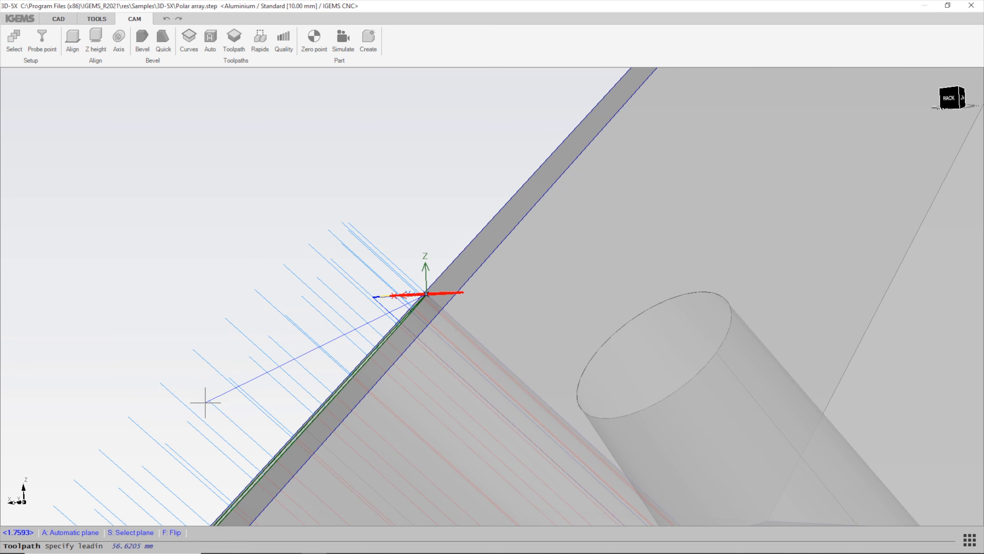
{"action": "middle_click_drag", "start_coordinate": [259, 345], "coordinate": [298, 355]}
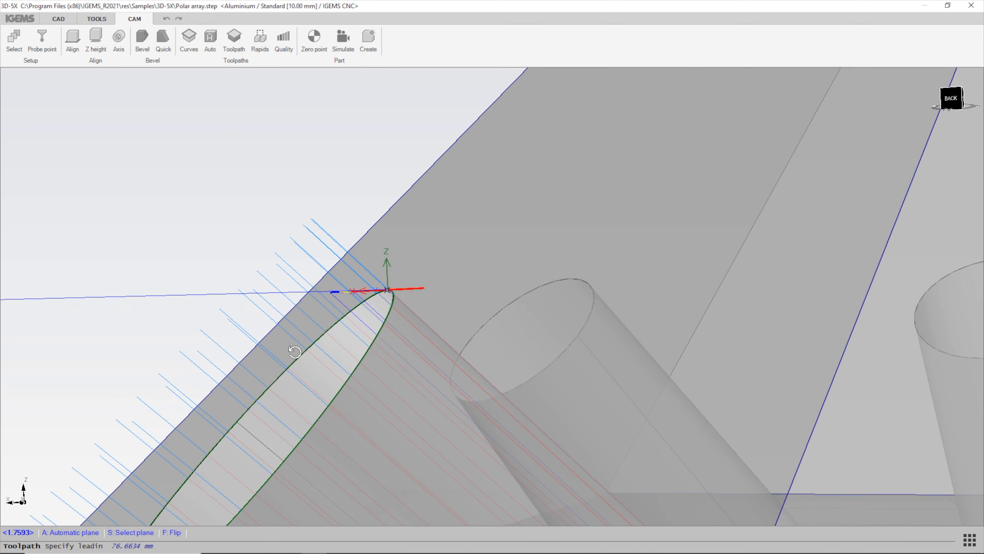
{"action": "scroll", "coordinate": [321, 353], "scroll_direction": "down", "scroll_amount": 1}
{"action": "scroll", "coordinate": [321, 353], "scroll_direction": "down", "scroll_amount": 1}
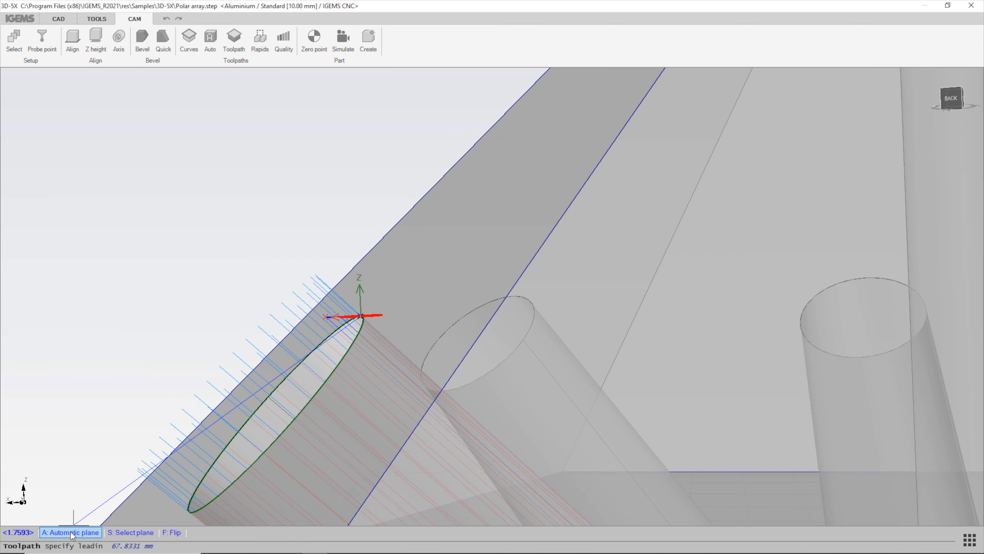
Align the lead-in plane with the sloping face around the hole by selecting that surface.
{"action": "left_click", "coordinate": [134, 532]}
{"action": "scroll", "coordinate": [257, 276], "scroll_direction": "down", "scroll_amount": 4}
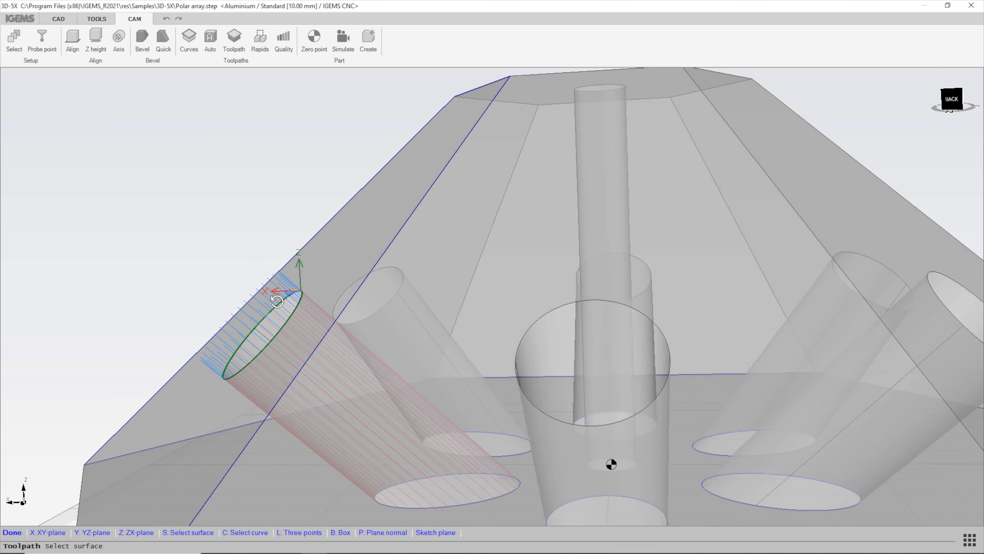
{"action": "middle_click_drag", "start_coordinate": [256, 276], "coordinate": [299, 317]}
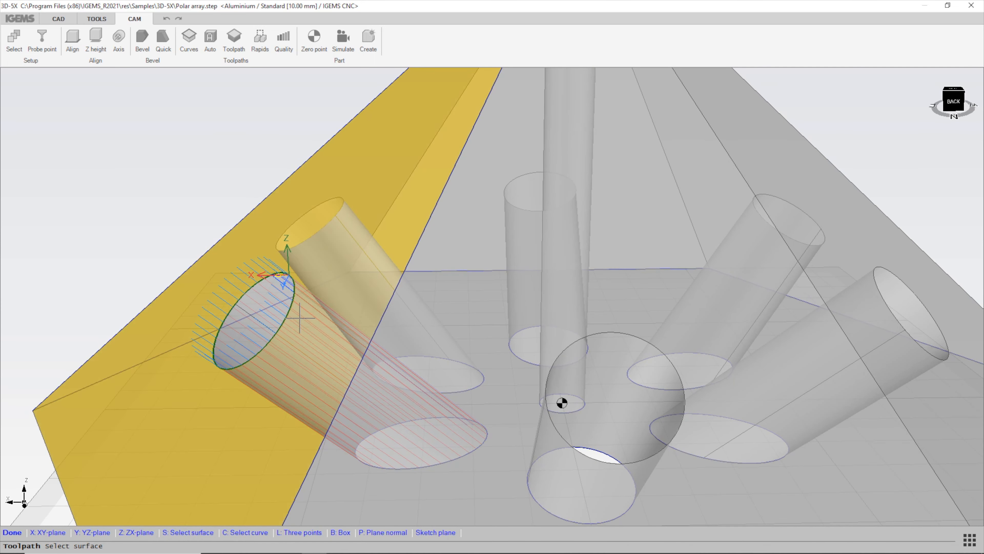
{"action": "left_click", "coordinate": [348, 233]}
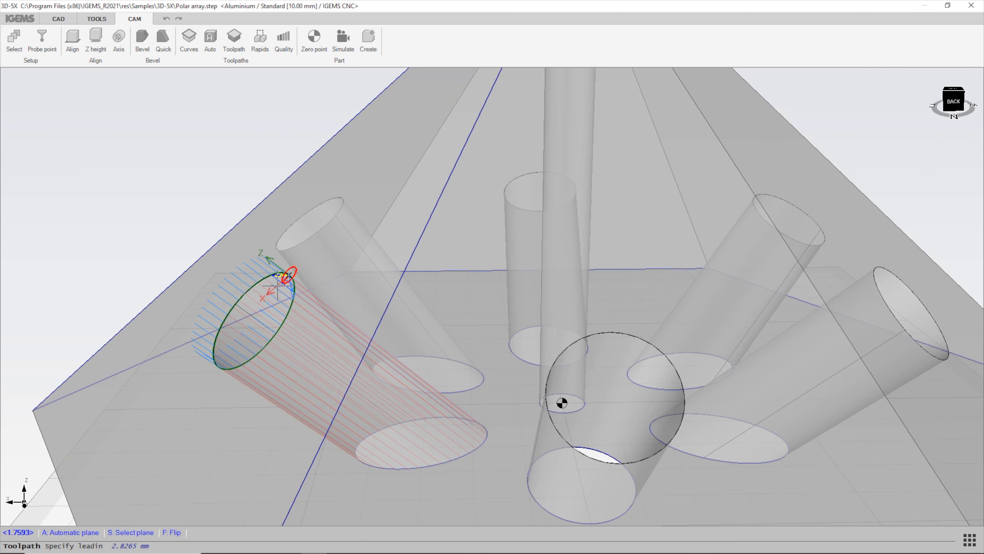
Check the realigned lead-in against the sloping face and accept the default length of 1.7593 mm.
{"action": "scroll", "coordinate": [274, 287], "scroll_direction": "up", "scroll_amount": 2}
{"action": "middle_click_drag", "start_coordinate": [283, 284], "coordinate": [228, 266]}
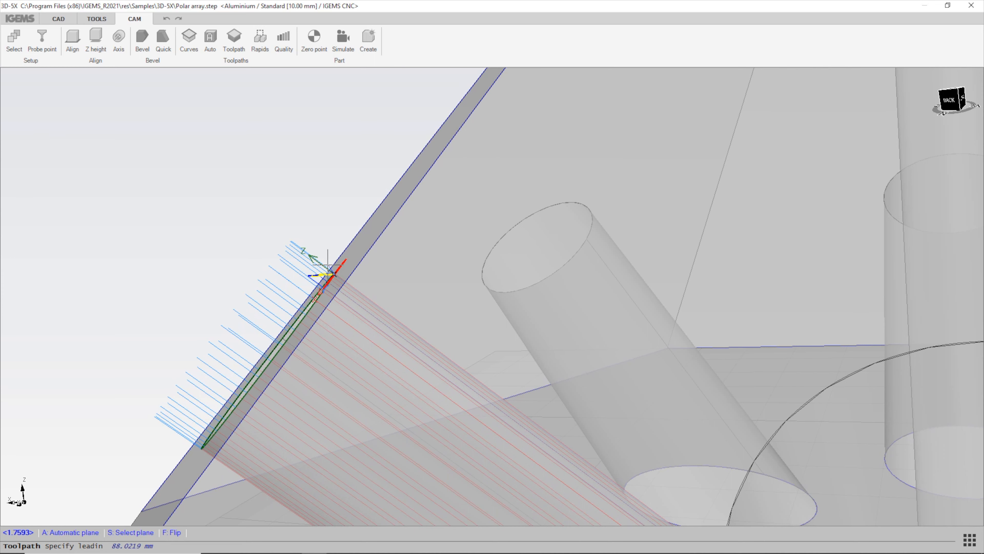
{"action": "scroll", "coordinate": [325, 271], "scroll_direction": "up", "scroll_amount": 3}
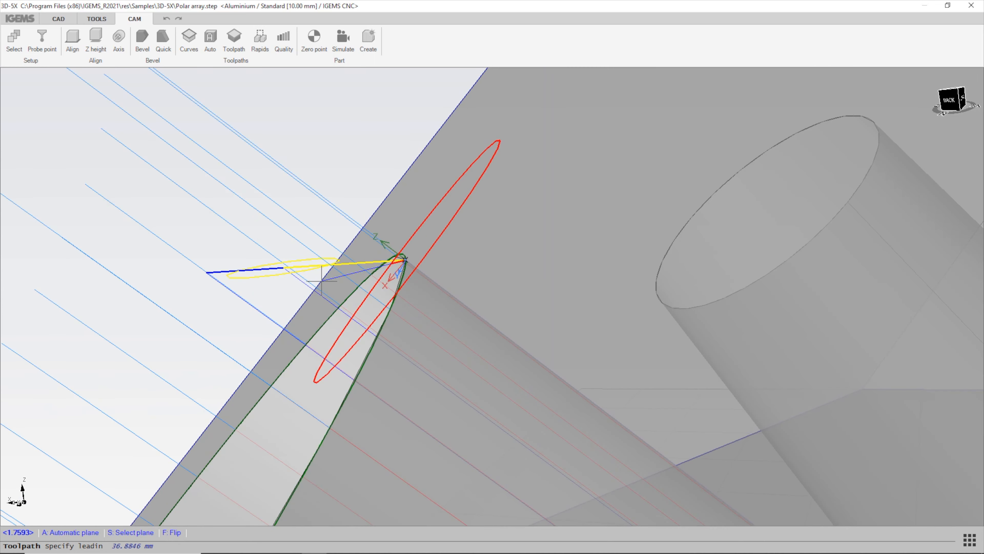
{"action": "scroll", "coordinate": [399, 257], "scroll_direction": "down", "scroll_amount": 1}
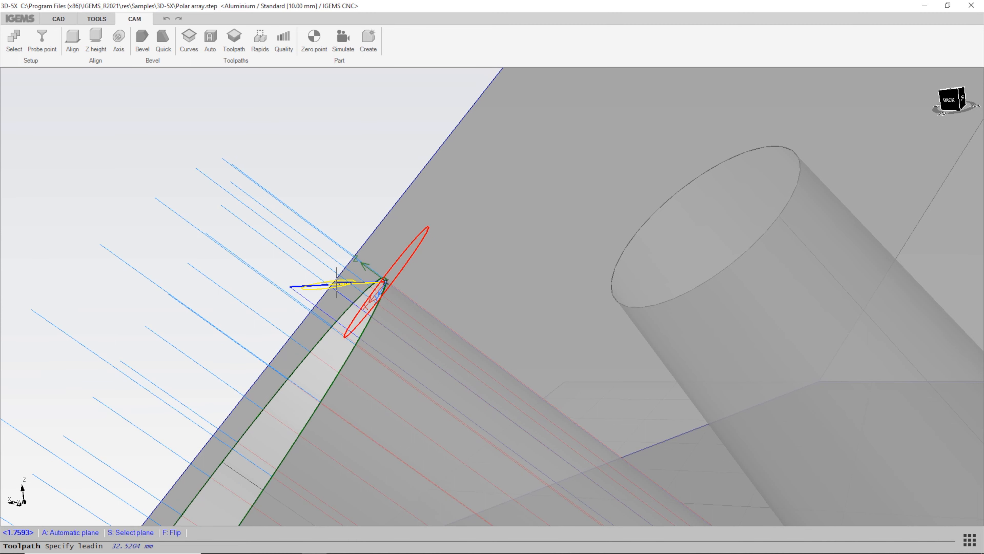
{"action": "middle_click_drag", "start_coordinate": [336, 284], "coordinate": [349, 318]}
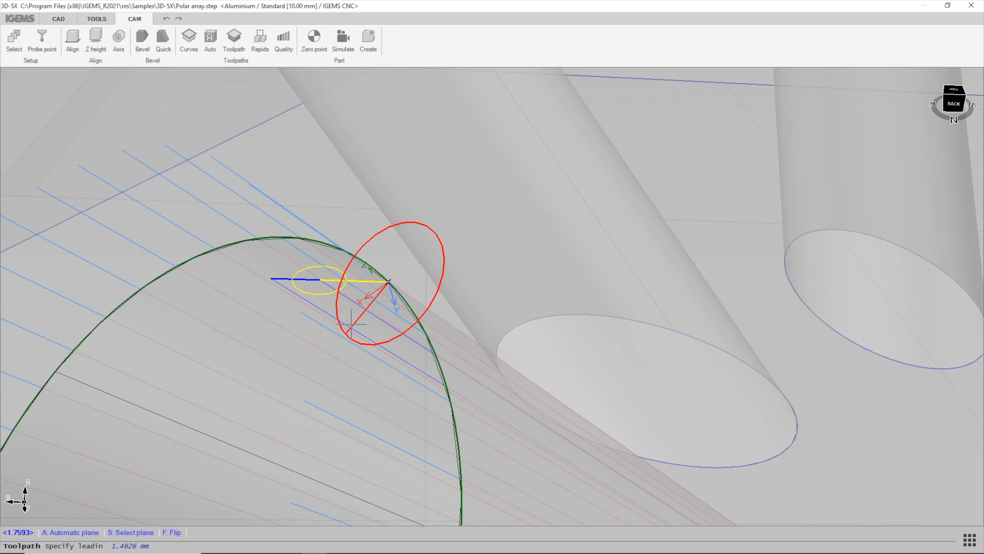
{"action": "key", "text": "Return"}
{"action": "middle_click_drag", "start_coordinate": [429, 368], "coordinate": [382, 363]}
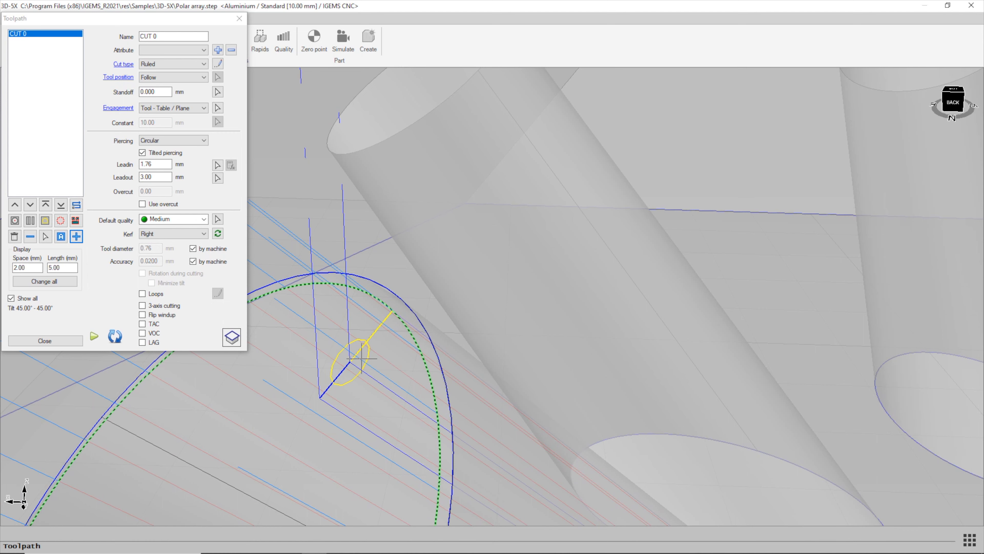
Finish the angled hole's toolpath by closing the toolpath settings.
{"action": "scroll", "coordinate": [433, 334], "scroll_direction": "down", "scroll_amount": 3}
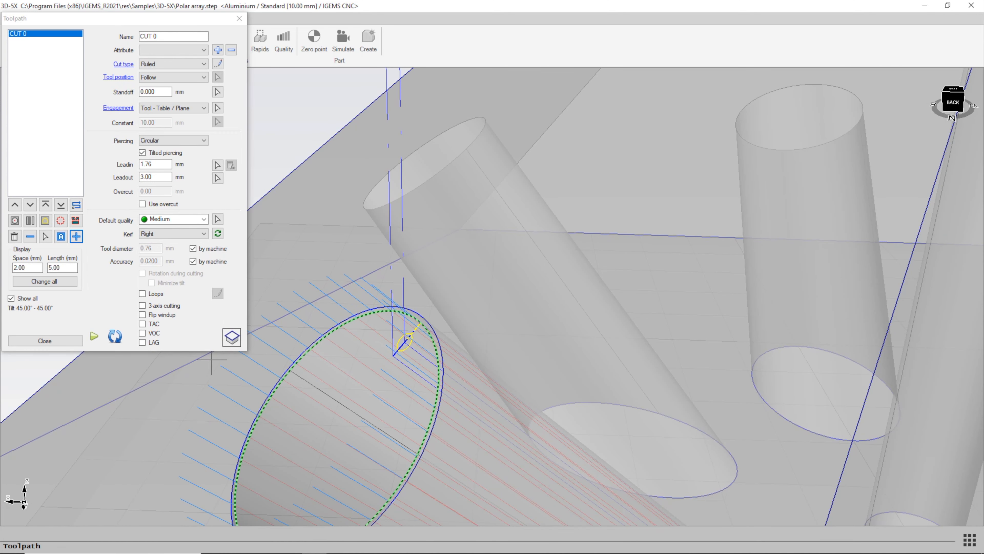
{"action": "left_click", "coordinate": [63, 344]}
{"action": "scroll", "coordinate": [408, 297], "scroll_direction": "down", "scroll_amount": 8}
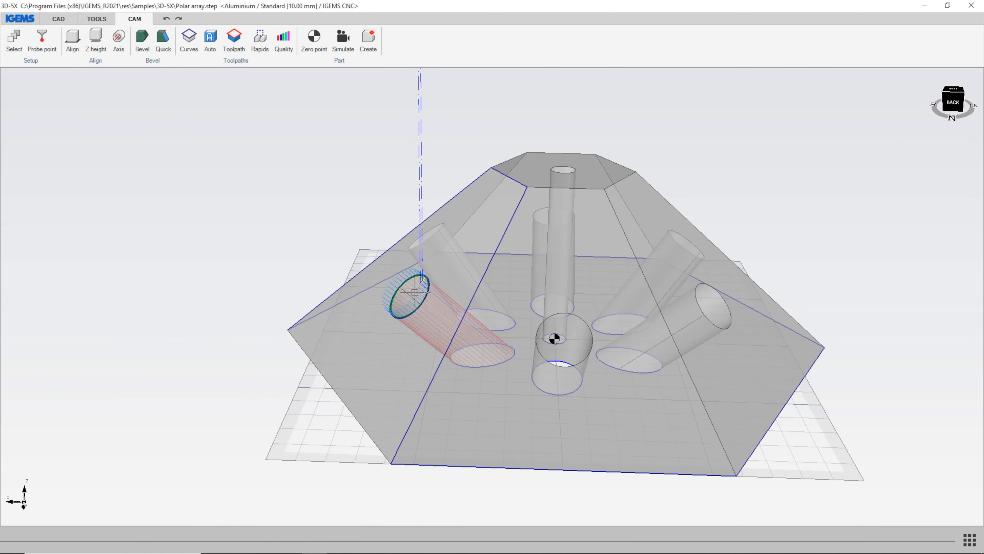
{"action": "mouse_move", "coordinate": [395, 357]}
{"action": "middle_mouse_down"}
{"action": "mouse_move", "coordinate": [483, 363]}
{"action": "mouse_move", "coordinate": [413, 363]}
{"action": "middle_mouse_up"}
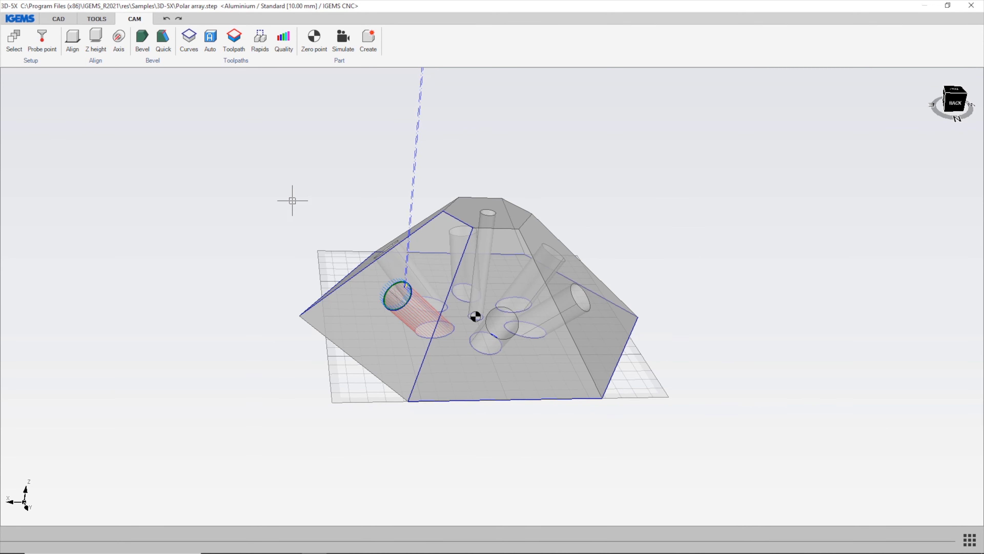
Start a polar array and select the angled hole's toolpath as the only object to copy.
{"action": "left_click", "coordinate": [57, 19]}
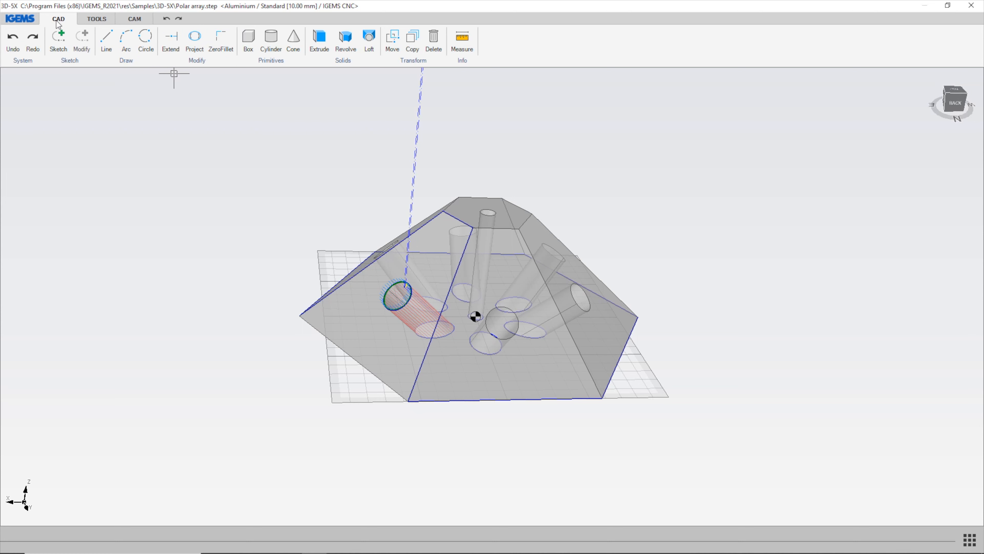
{"action": "left_click", "coordinate": [426, 62]}
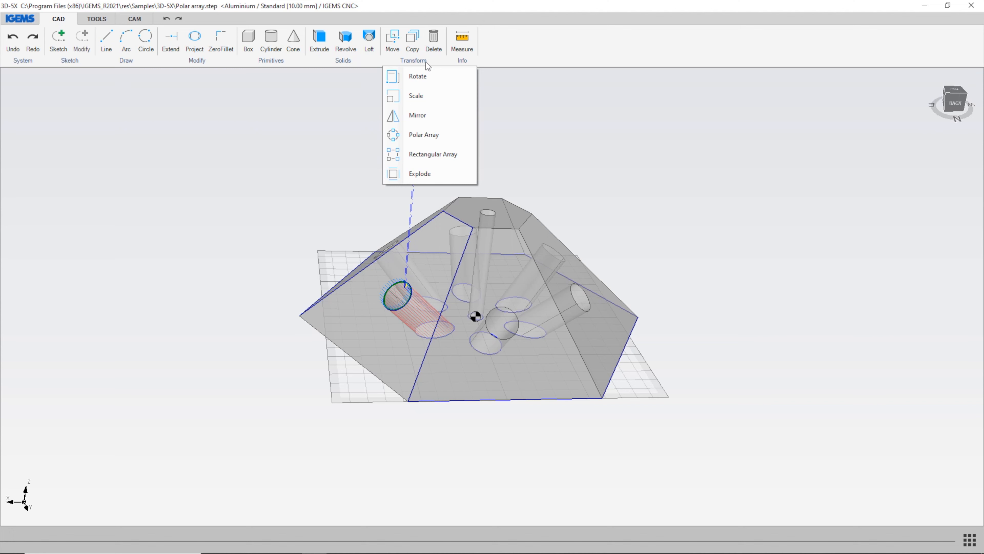
{"action": "left_click", "coordinate": [428, 137]}
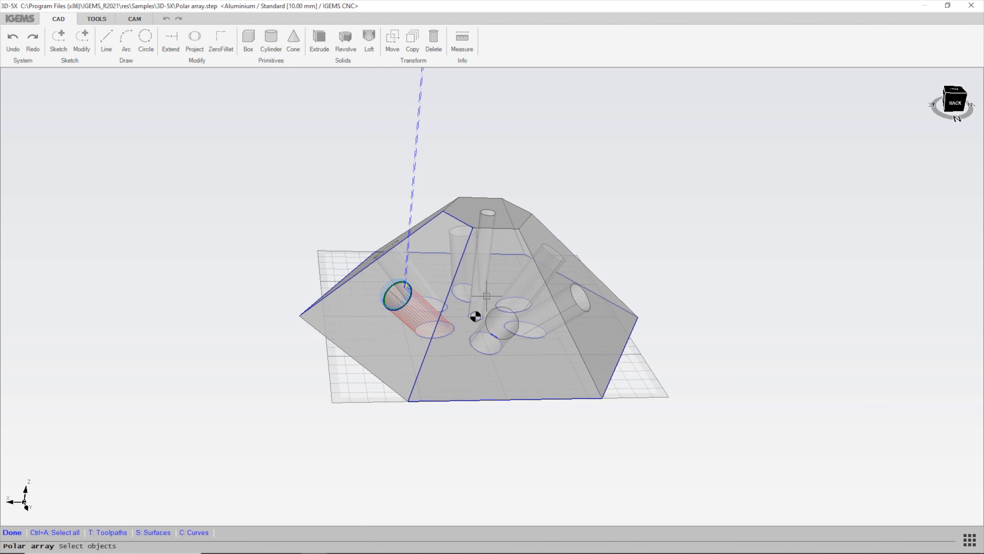
{"action": "mouse_move", "coordinate": [434, 395]}
{"action": "middle_mouse_down"}
{"action": "mouse_move", "coordinate": [346, 389]}
{"action": "mouse_move", "coordinate": [417, 399]}
{"action": "middle_mouse_up"}
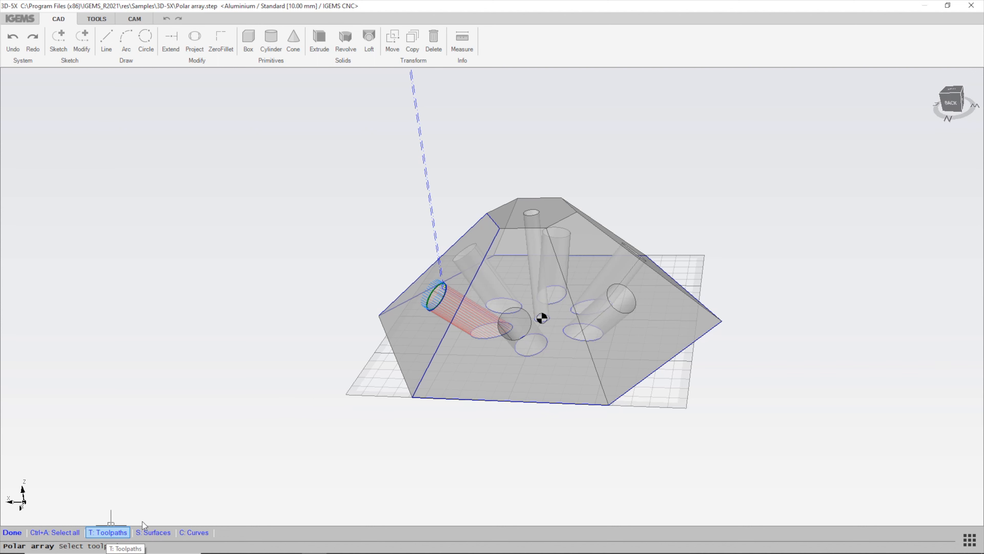
{"action": "left_click", "coordinate": [432, 310]}
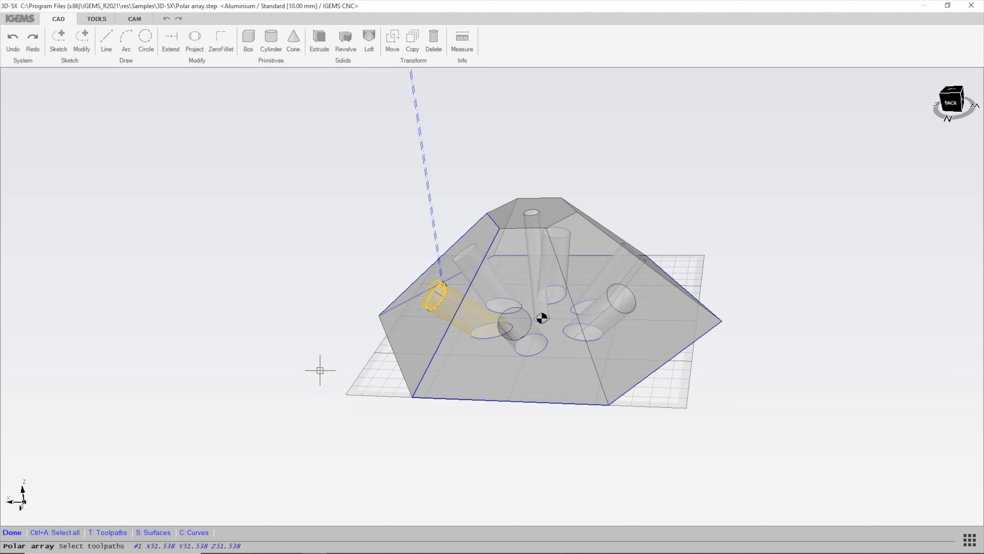
{"action": "key", "text": "Return"}
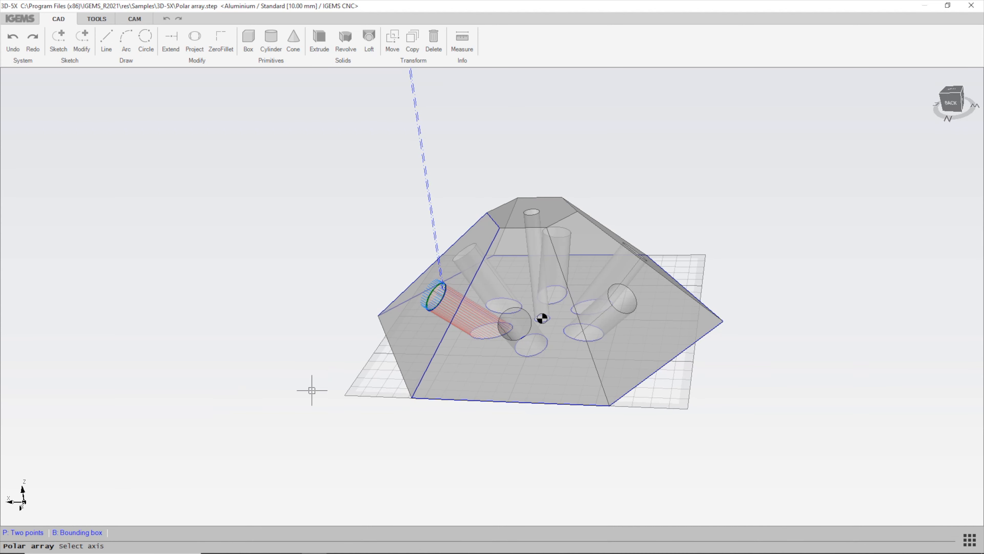
Use the pyramid's central vertical hole as the axis of the polar array.
{"action": "left_click", "coordinate": [532, 212]}
{"action": "middle_click_drag", "start_coordinate": [569, 418], "coordinate": [528, 411]}
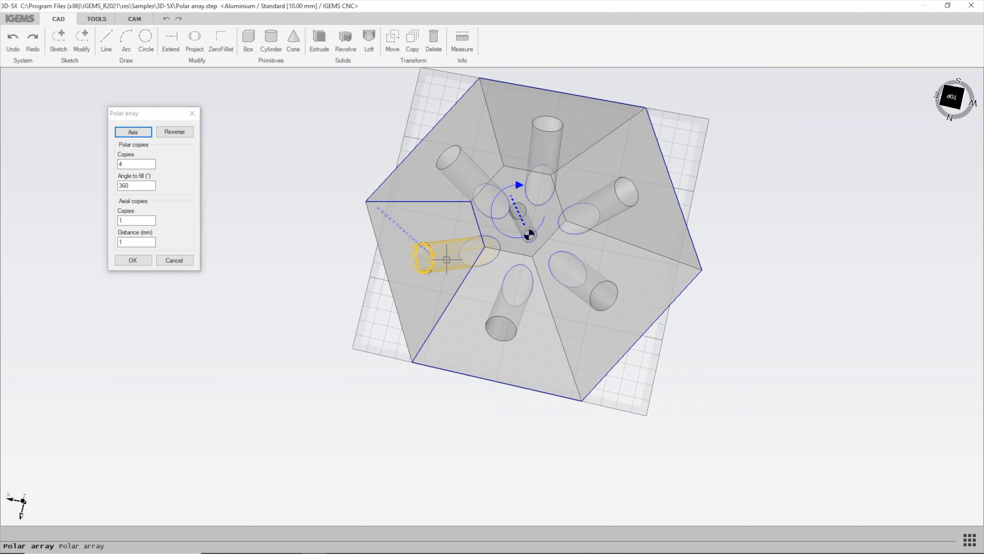